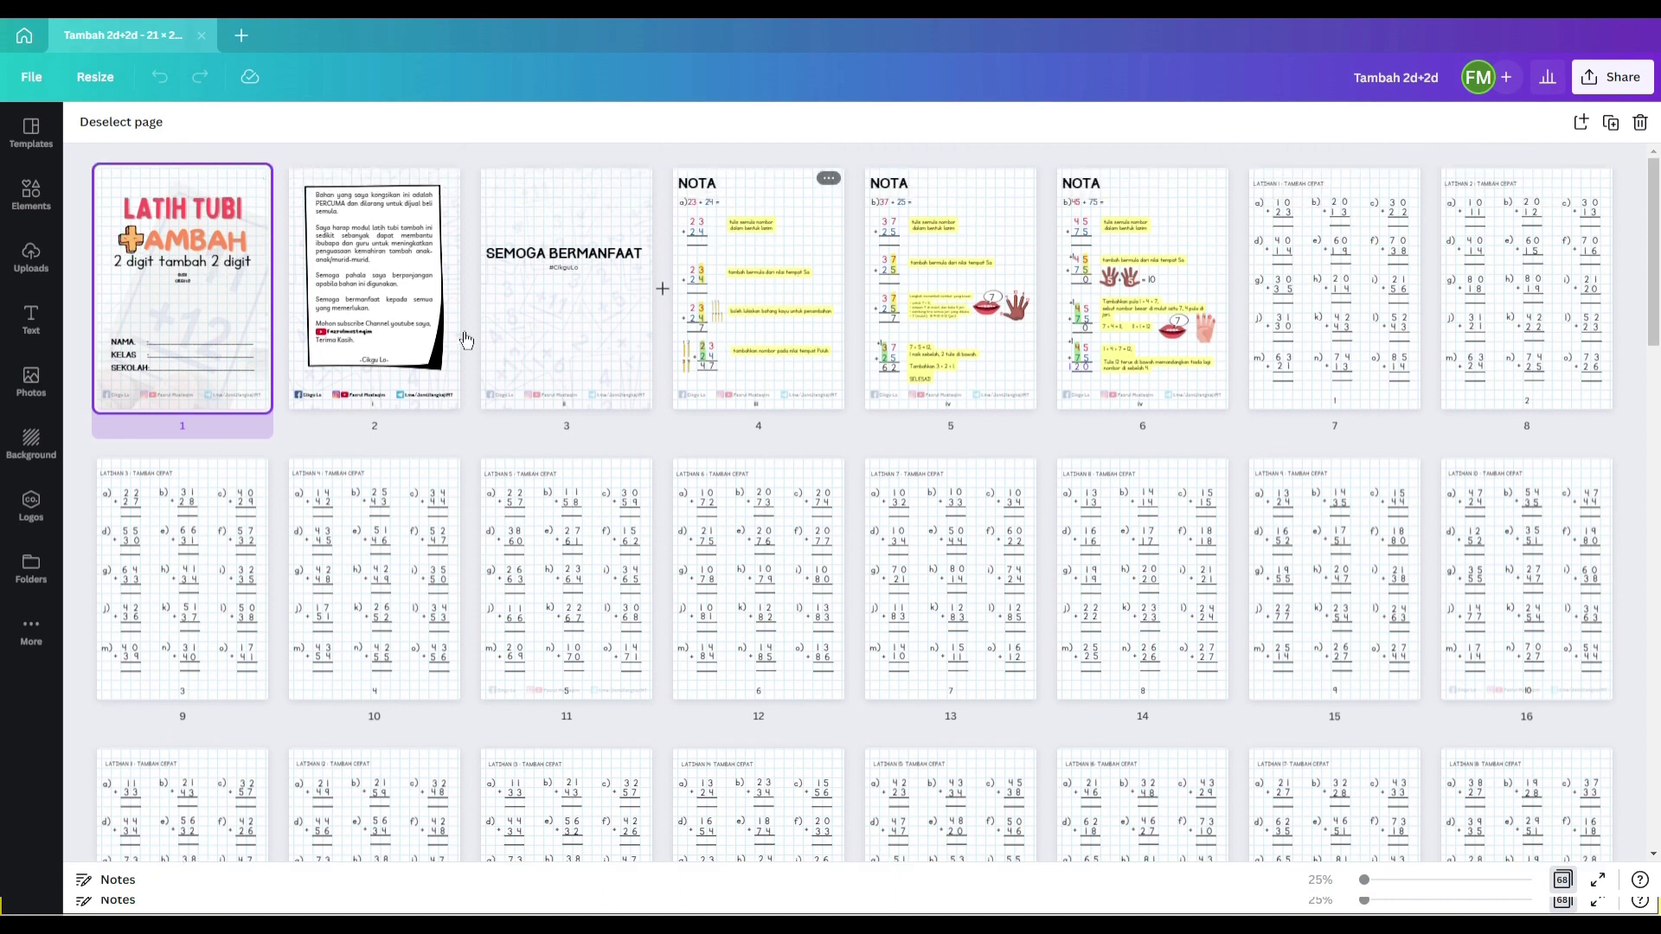
Look through the pages of the Tambah 2d+2d worksheet, the recent designs on the home page and the account menu
left_click_drag(1648, 202, 1649, 466)
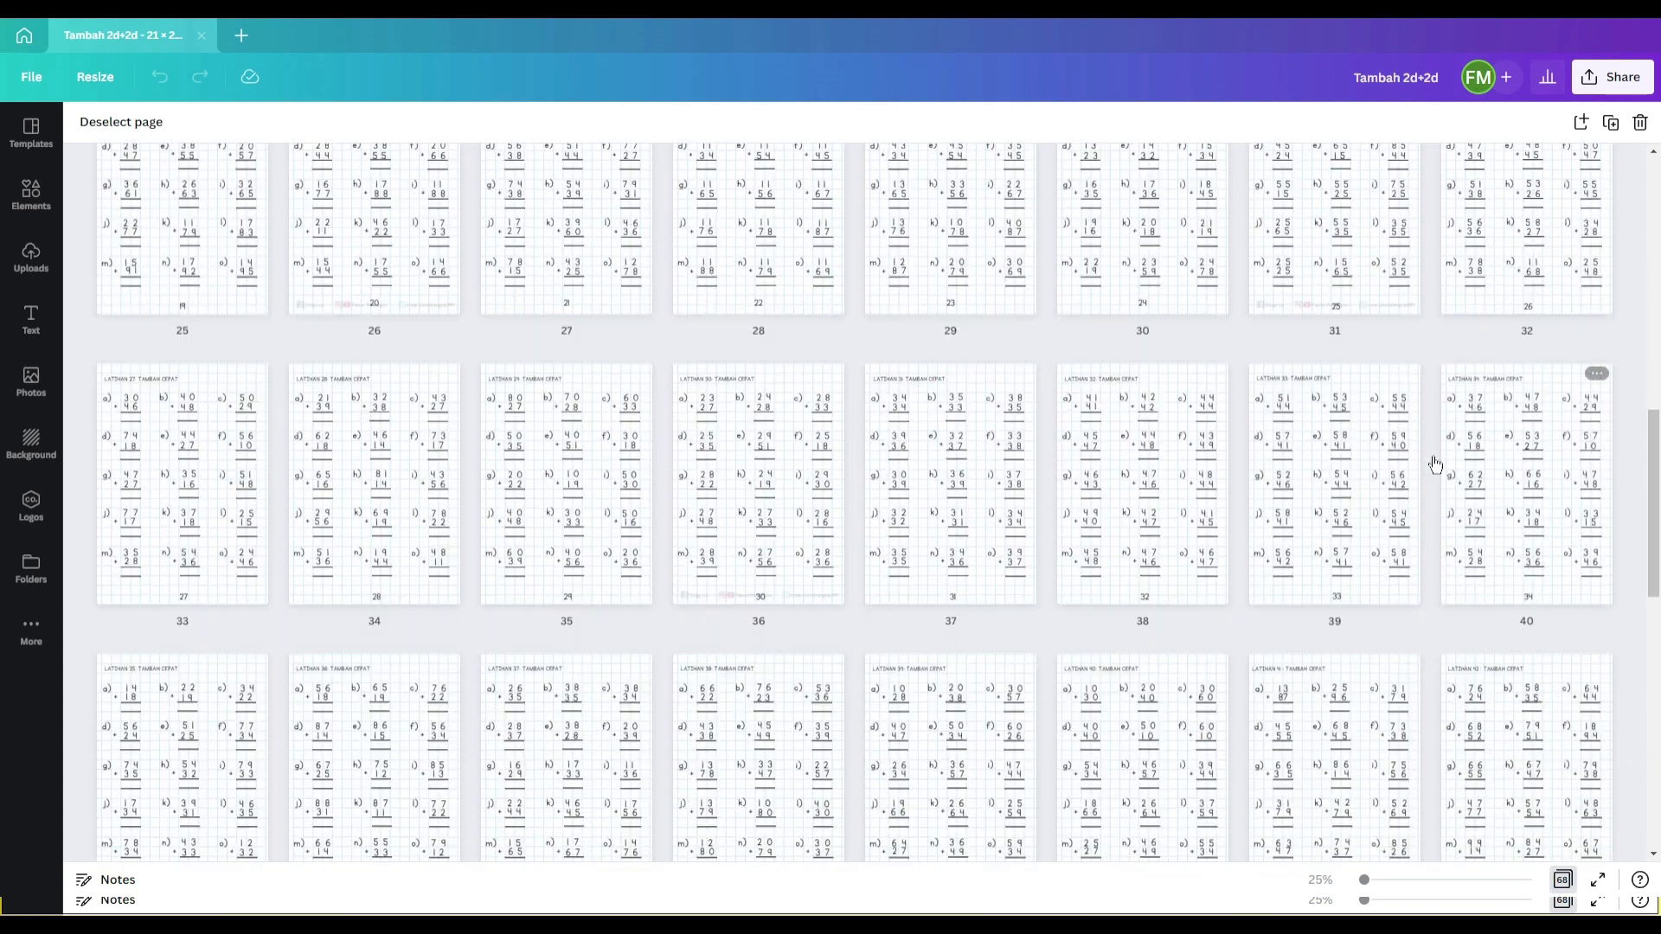
scroll(1411, 465, "down", 1)
left_click_drag(1650, 541, 1649, 199)
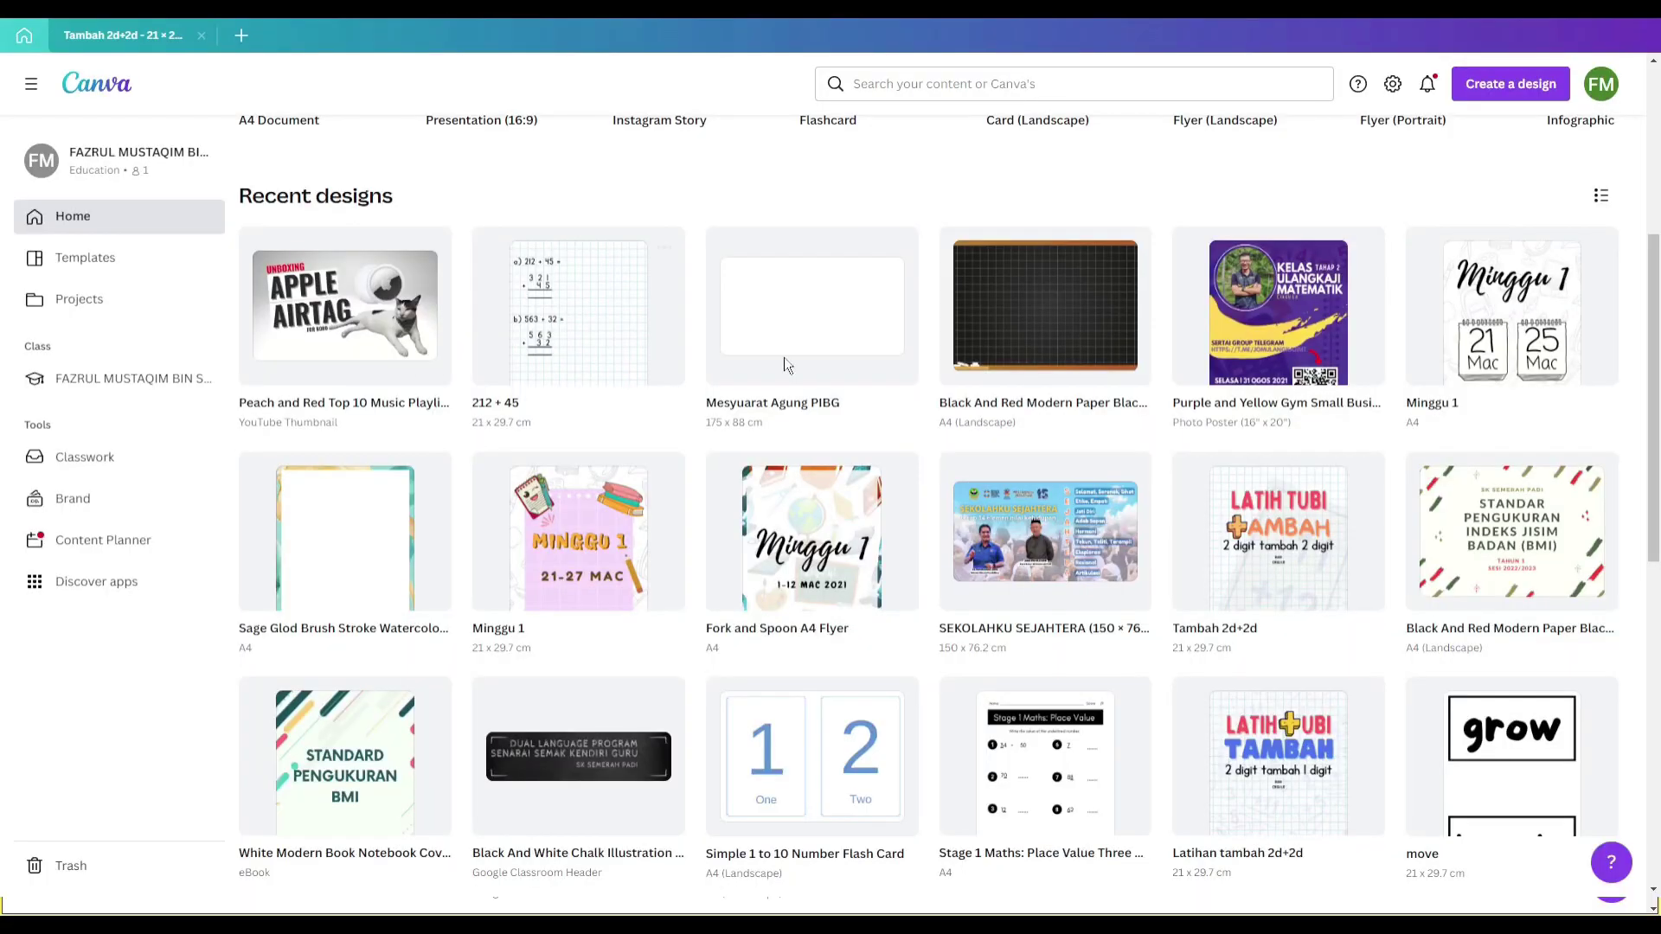
left_click_drag(1653, 329, 1652, 156)
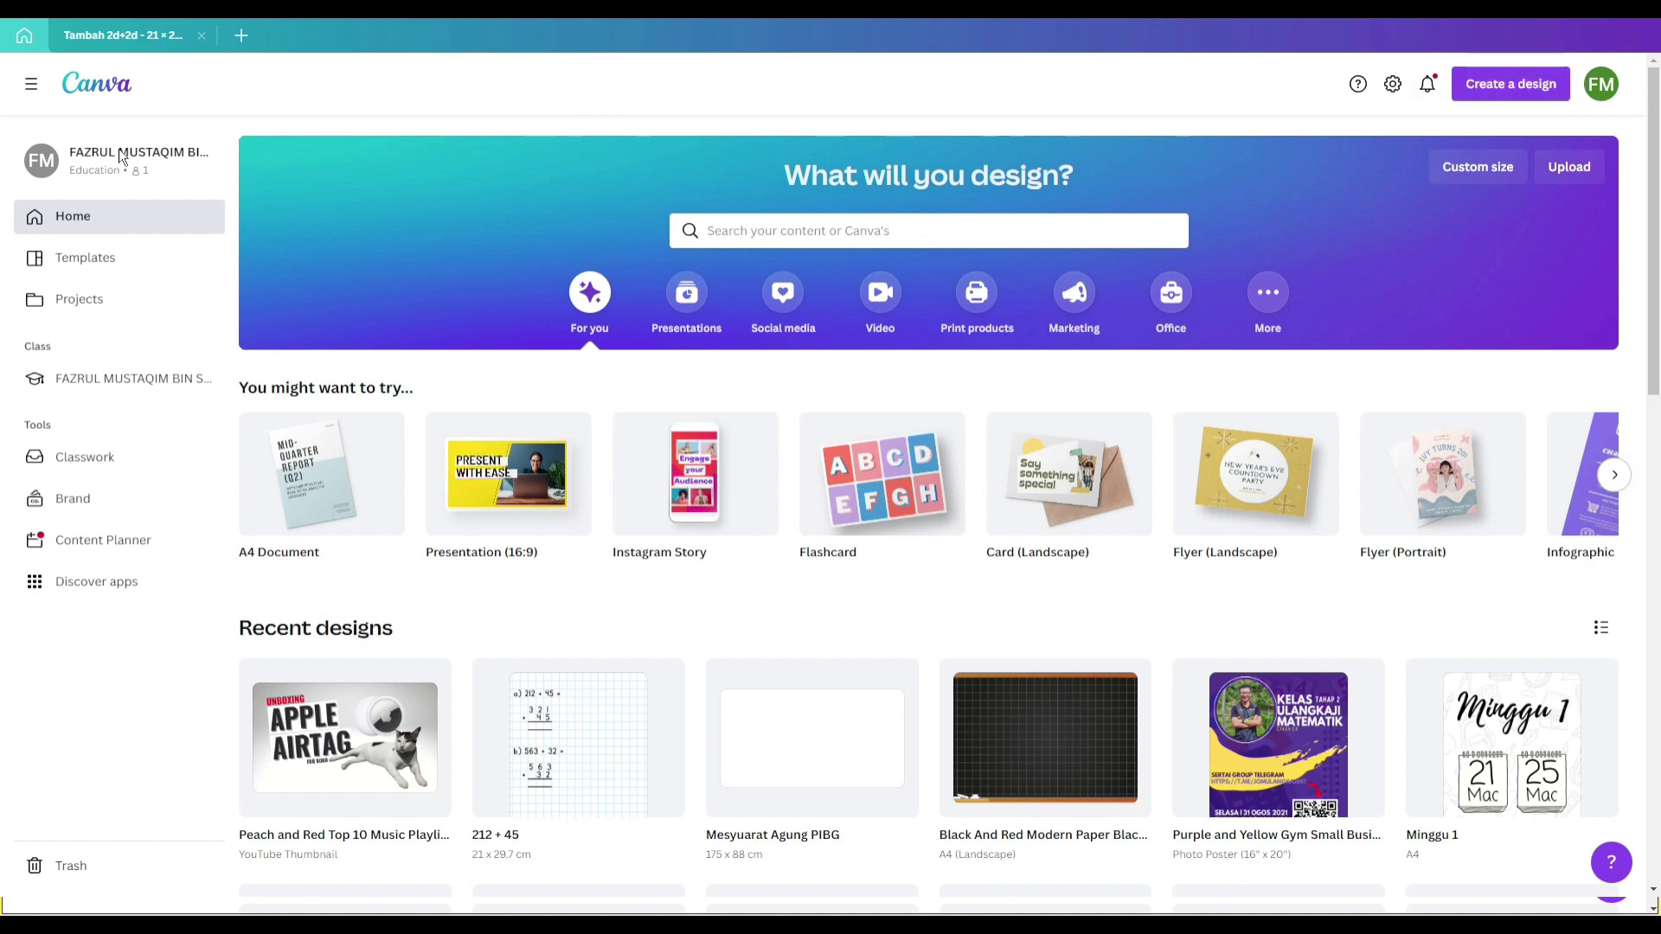
left_click(1609, 91)
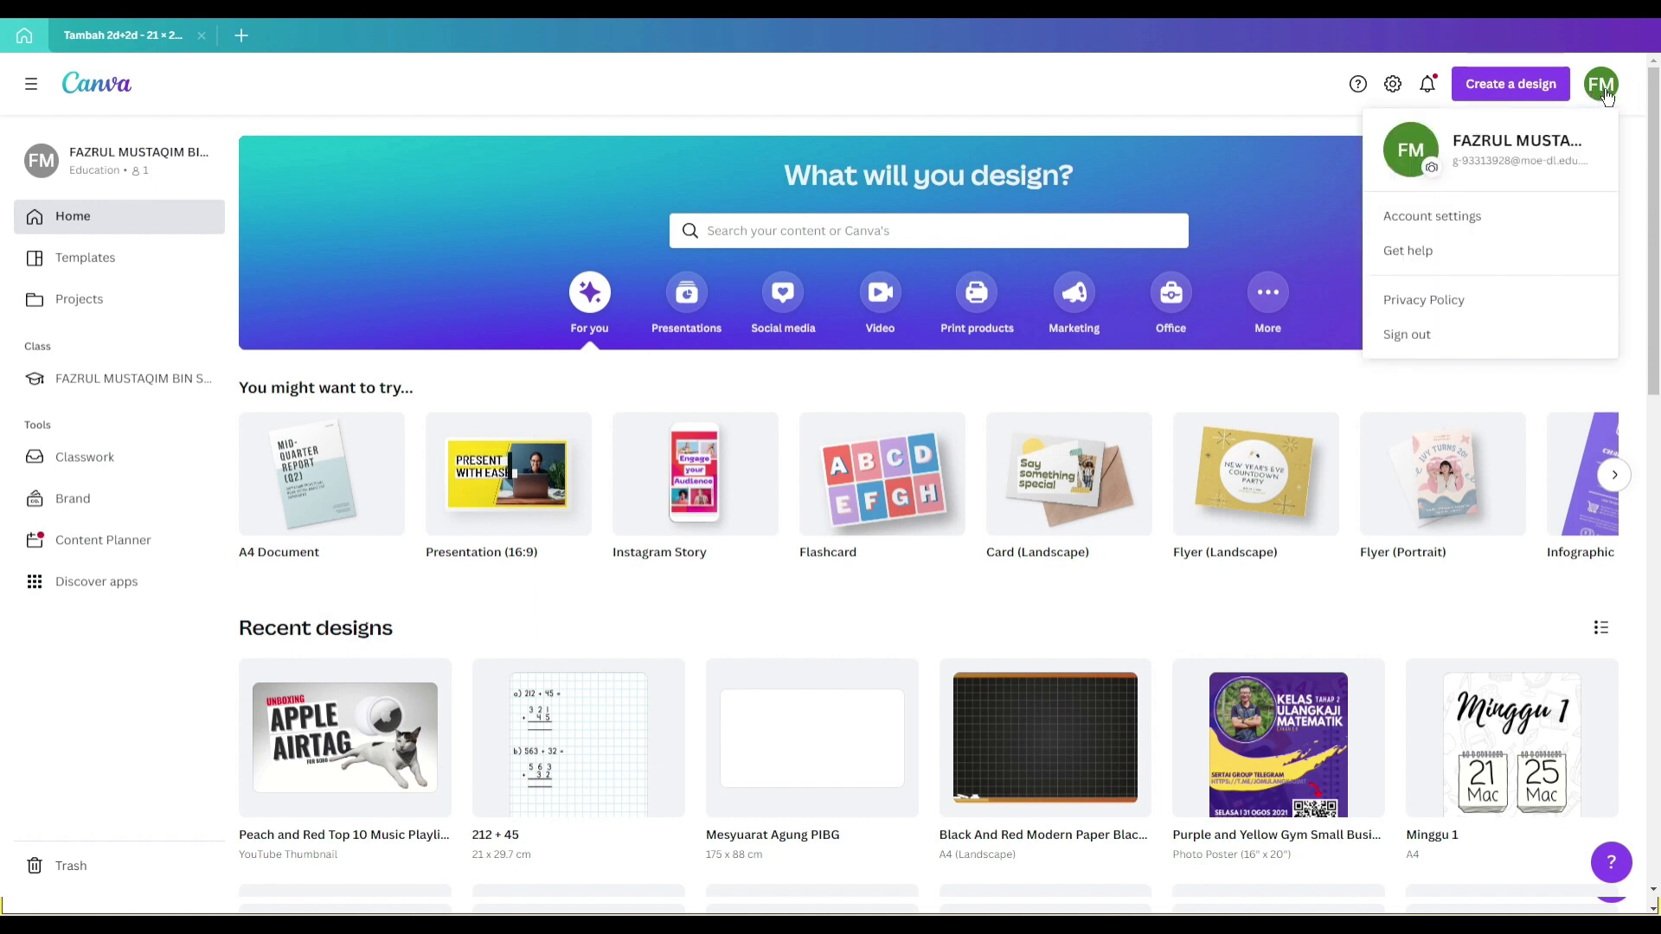
left_click(1607, 95)
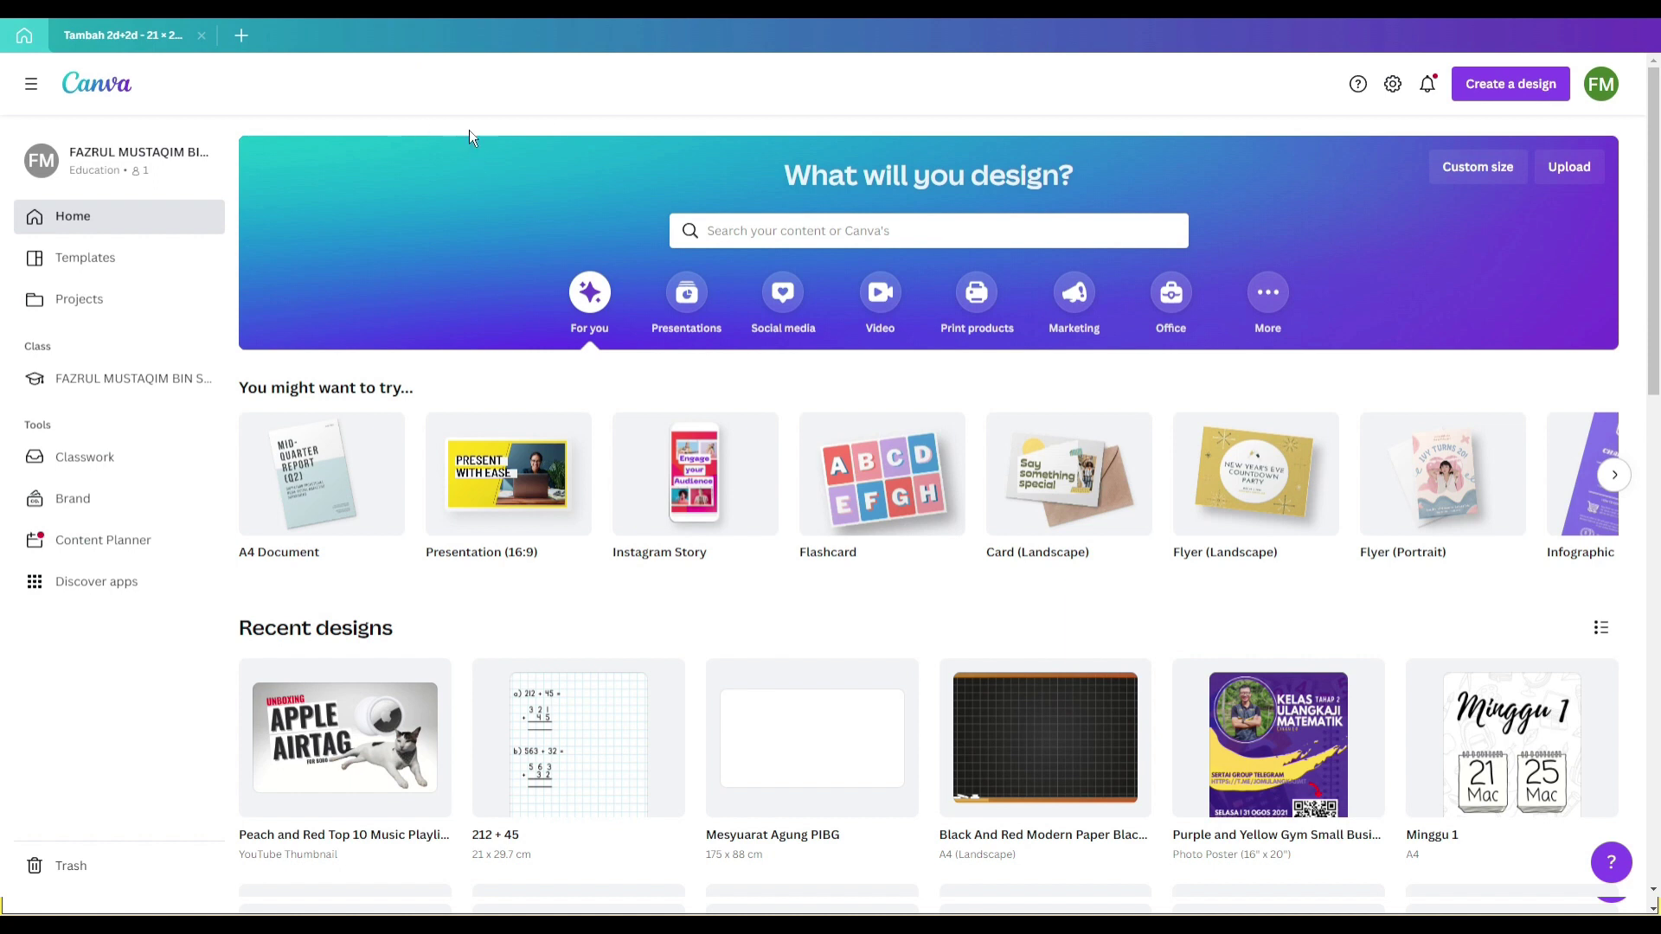
Create a new A4 document design and duplicate its blank page
left_click(1480, 90)
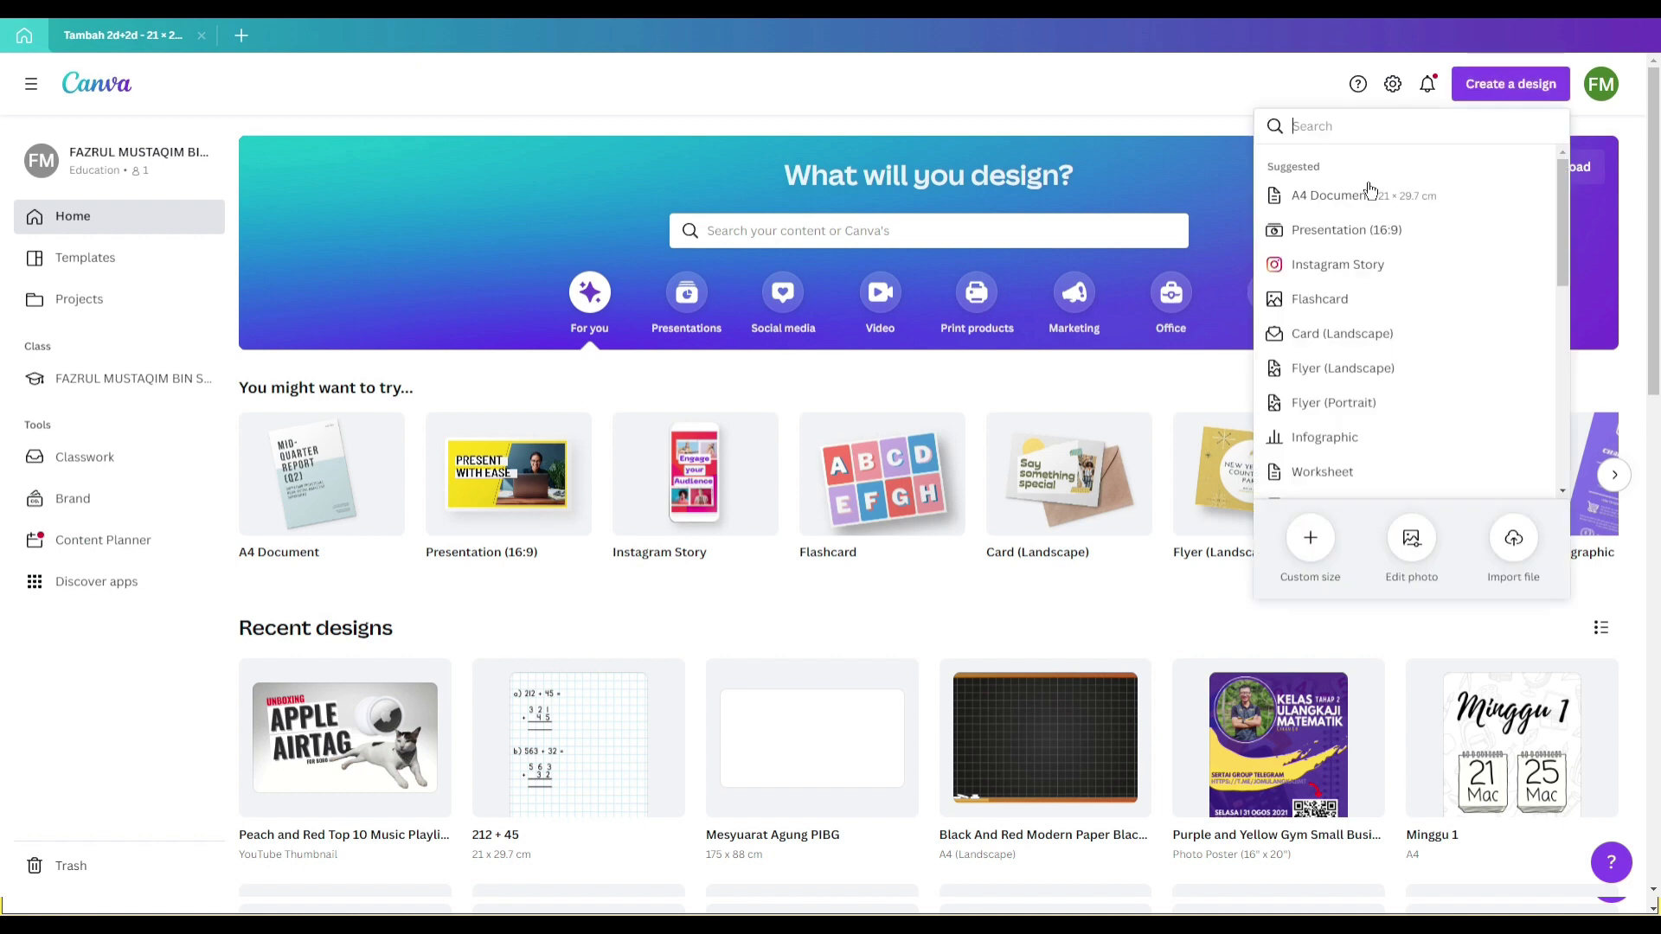
left_click(1317, 209)
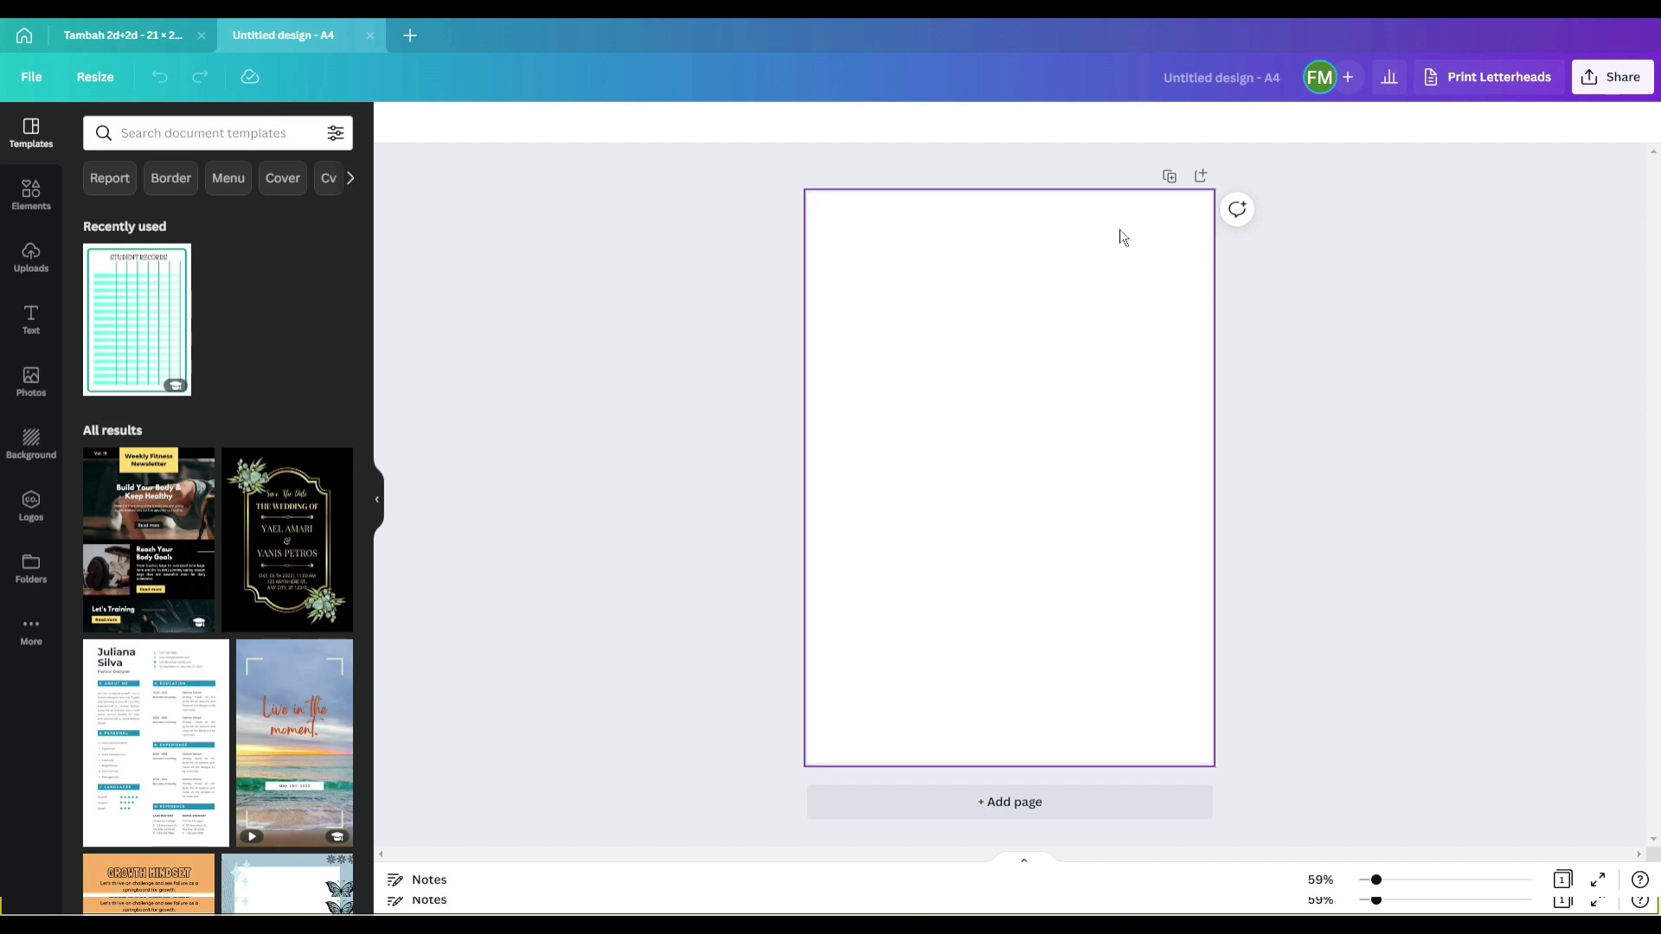
left_click(1169, 175)
scroll(1099, 415, "up", 5)
scroll(1042, 346, "down", 5)
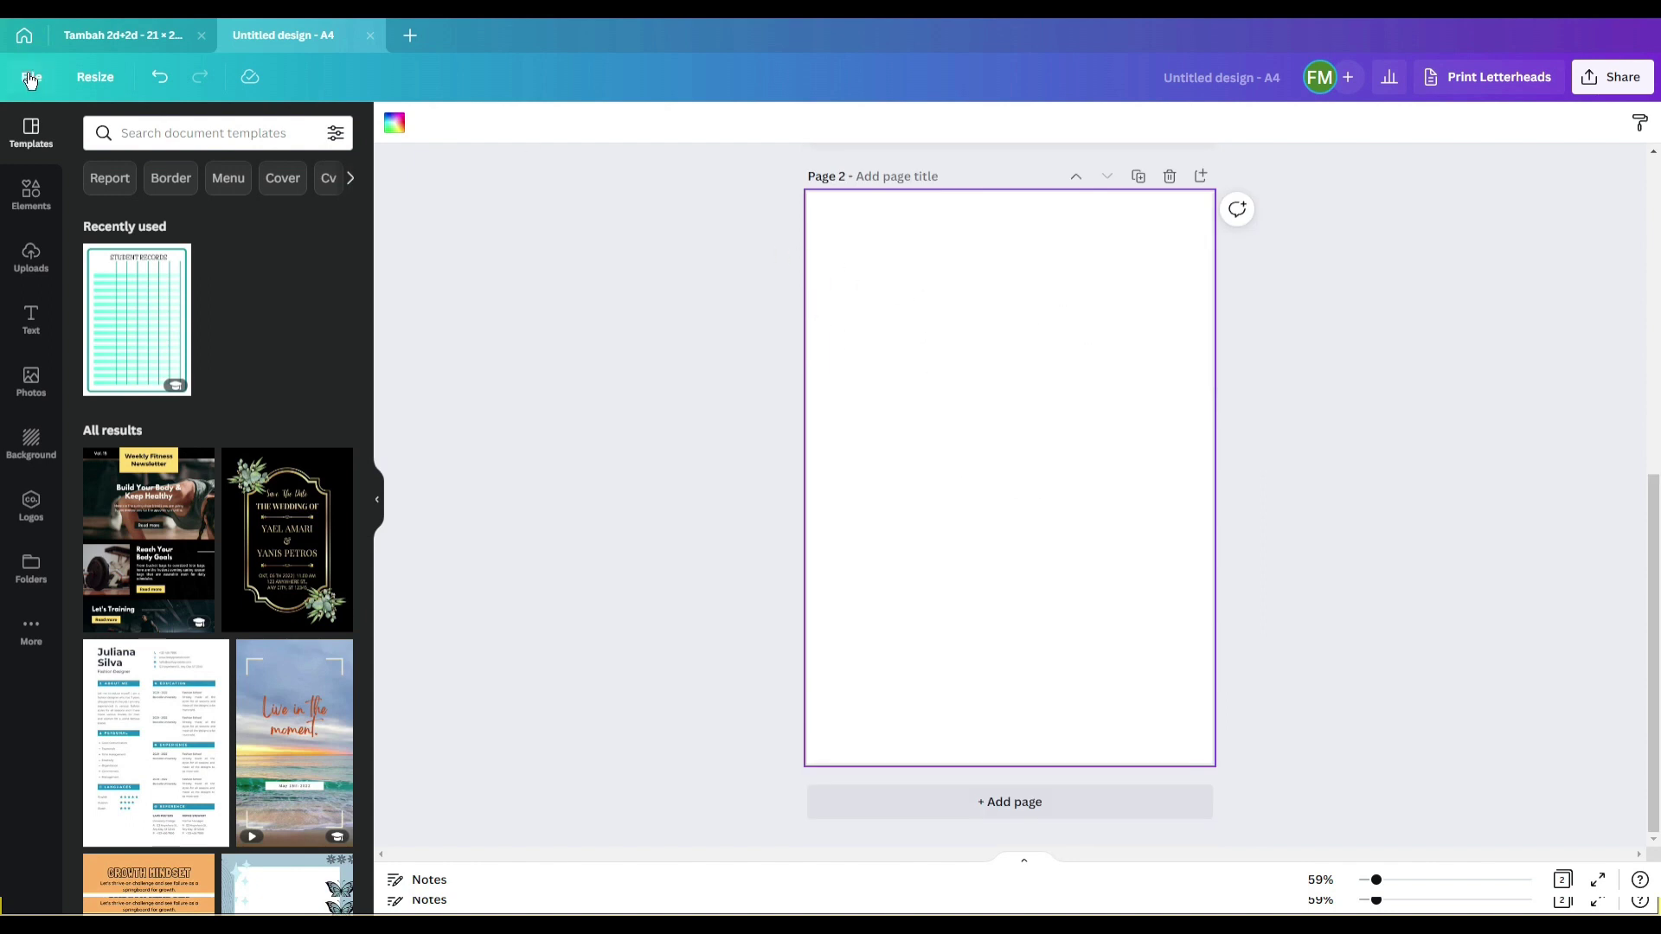
Check the exercise layout in the Tambah 2d+2d design, return to the untitled A4 design and search the elements for "square grid"
left_click(91, 47)
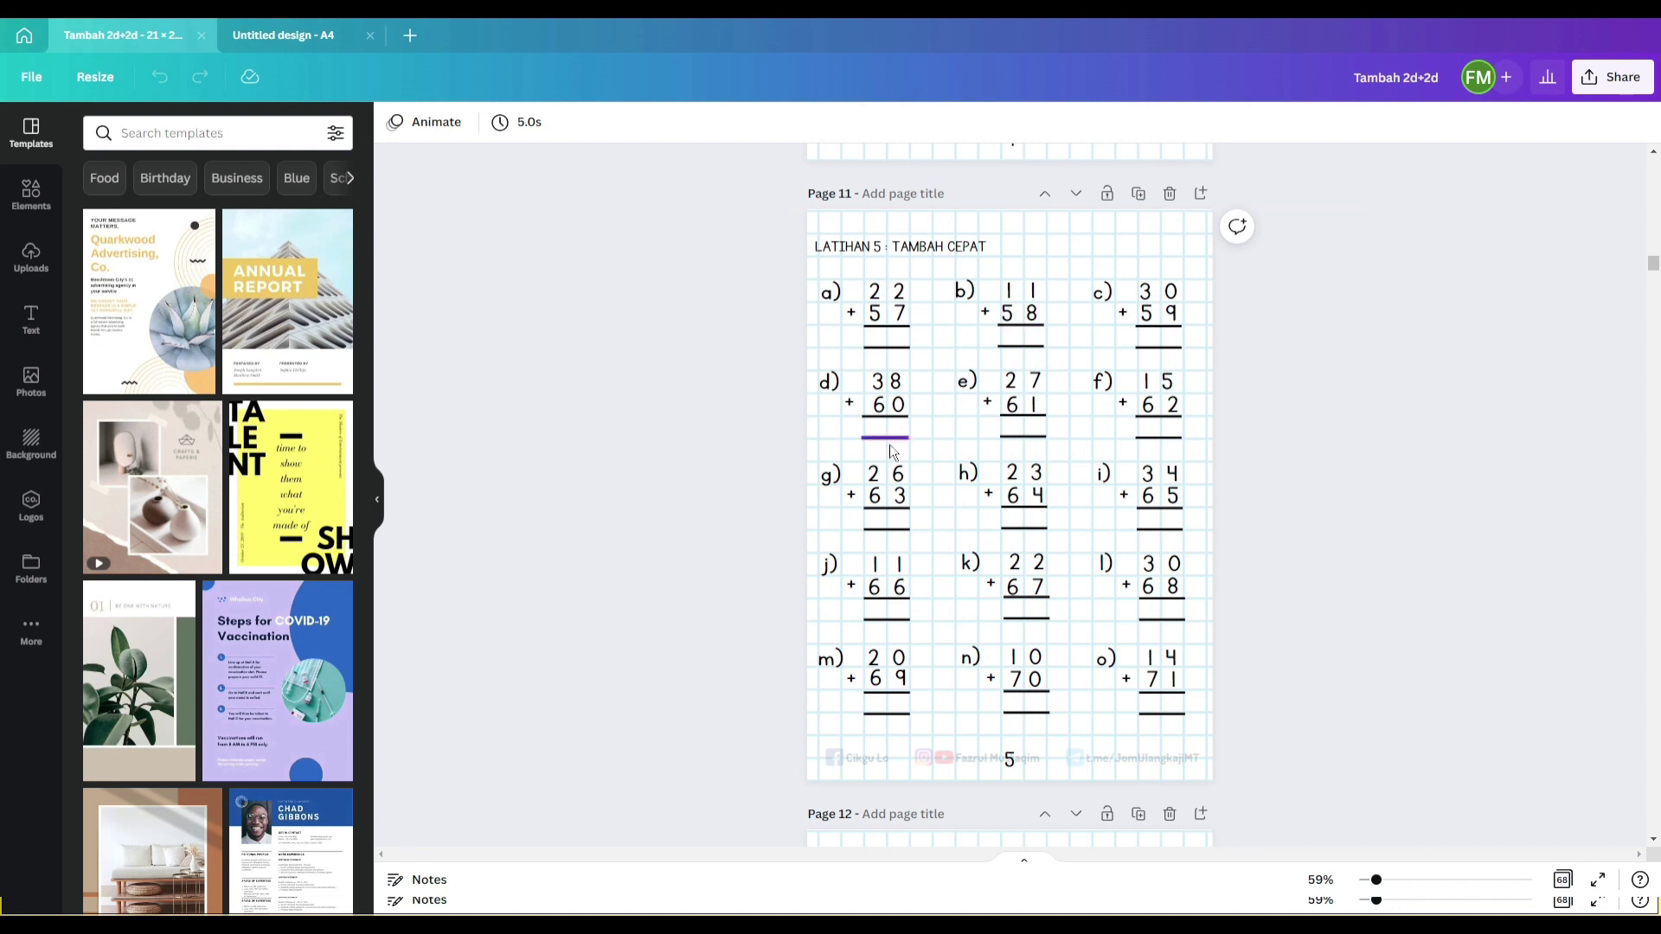
left_click(290, 36)
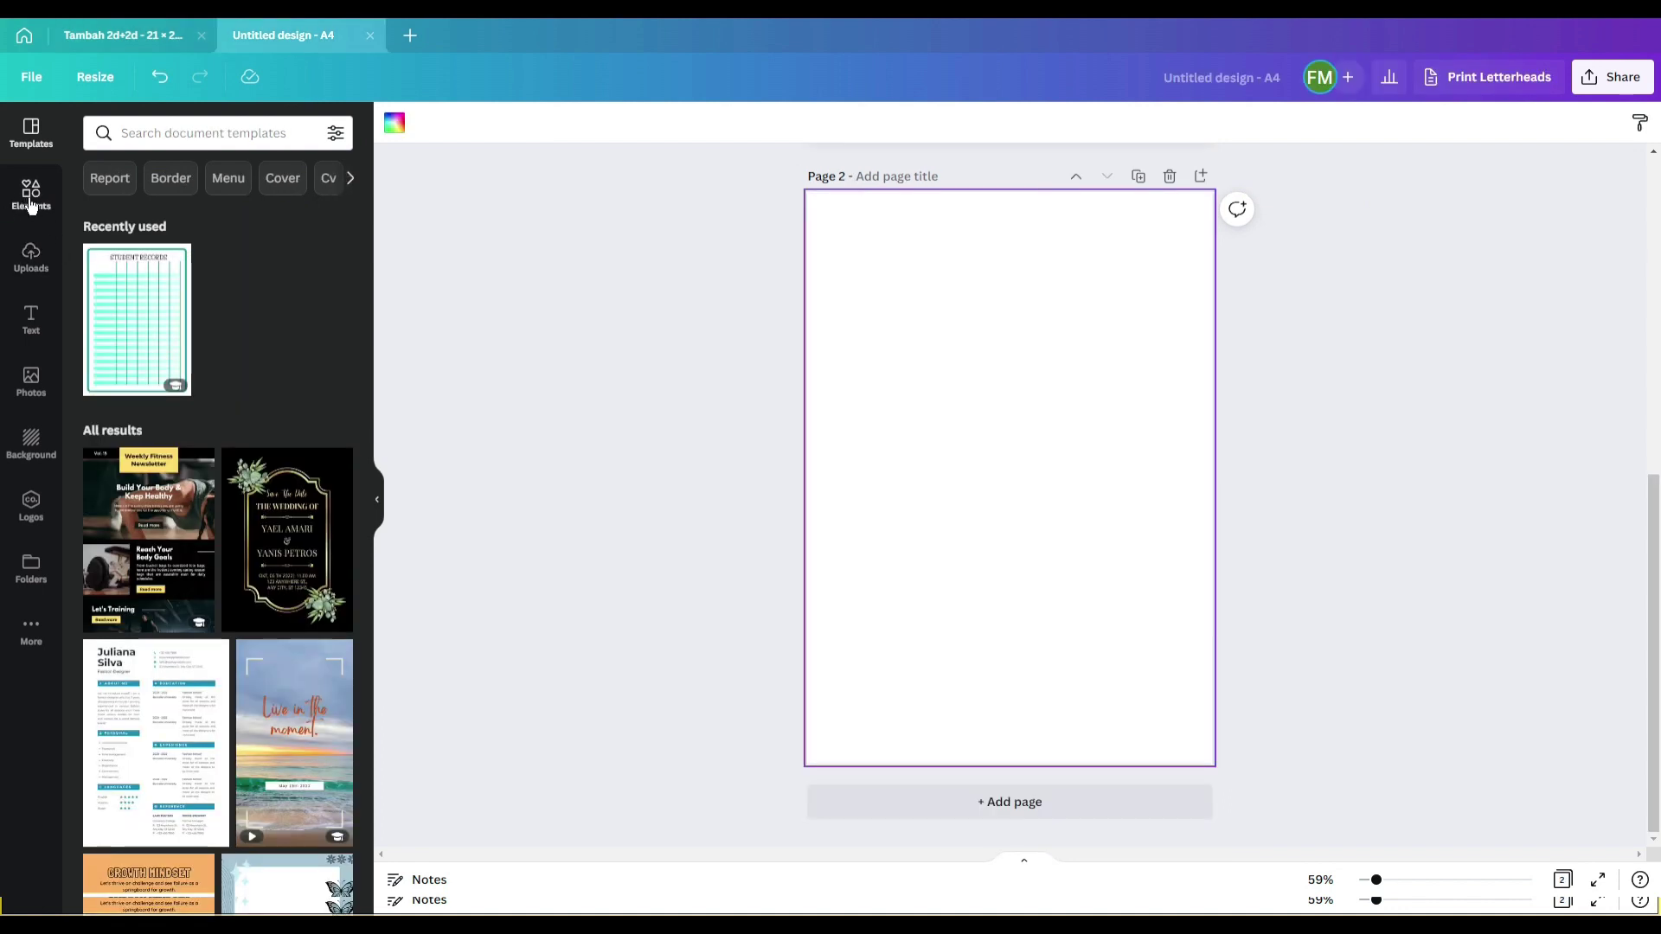
left_click(30, 197)
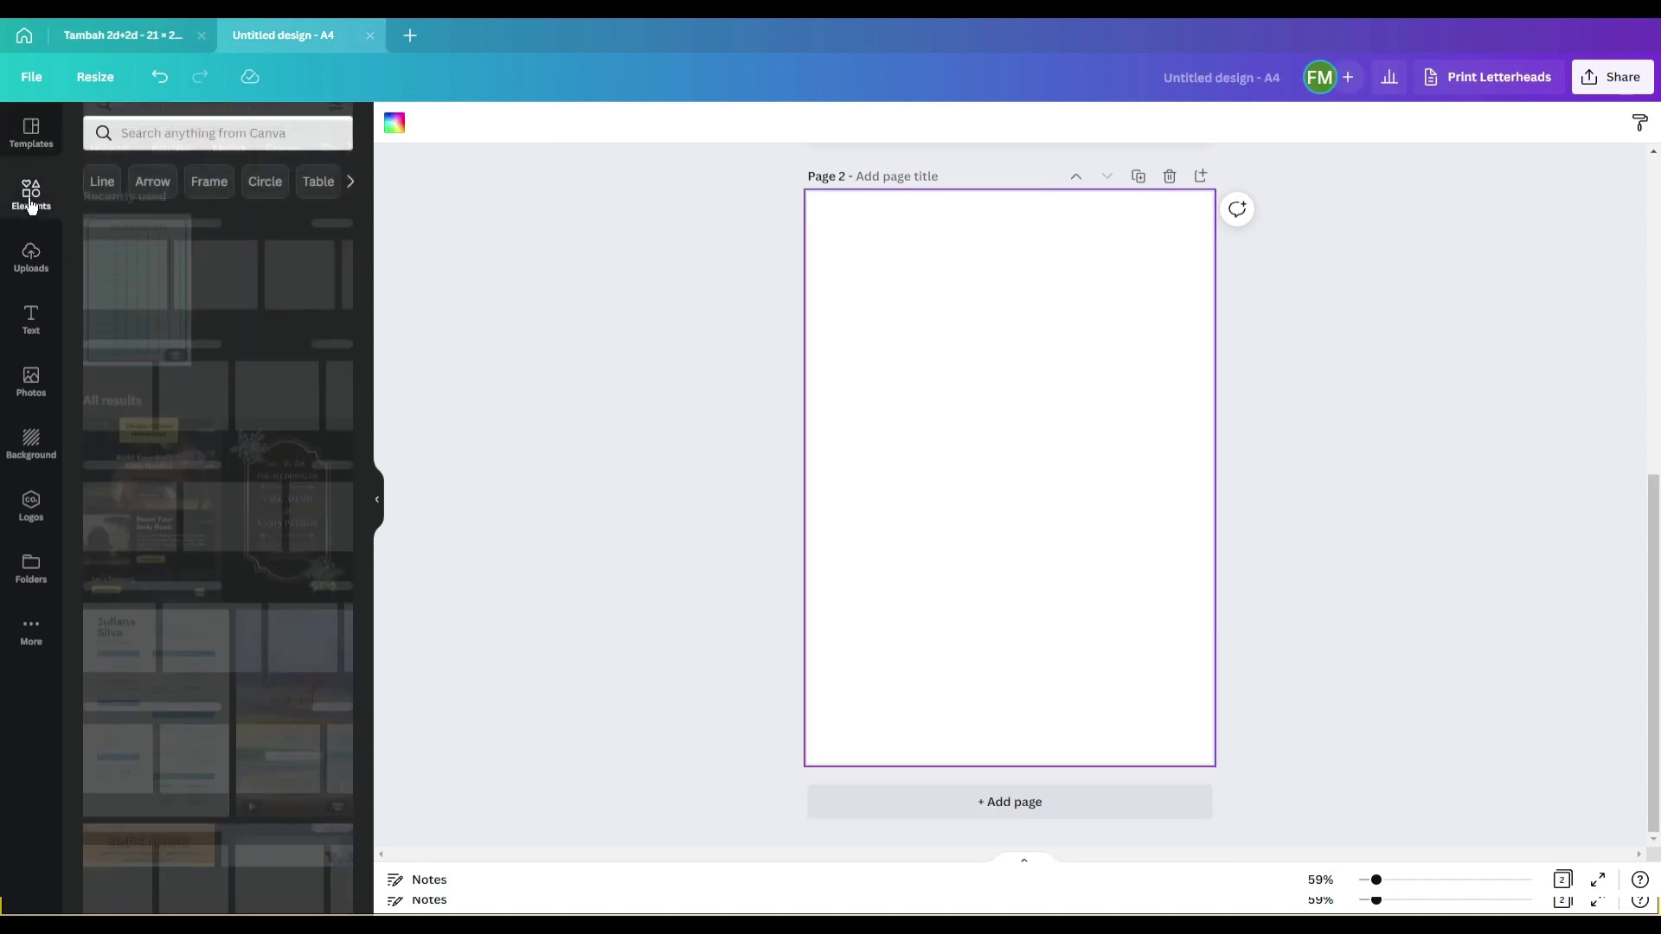
left_click(155, 134)
type("square grid")
key("Return")
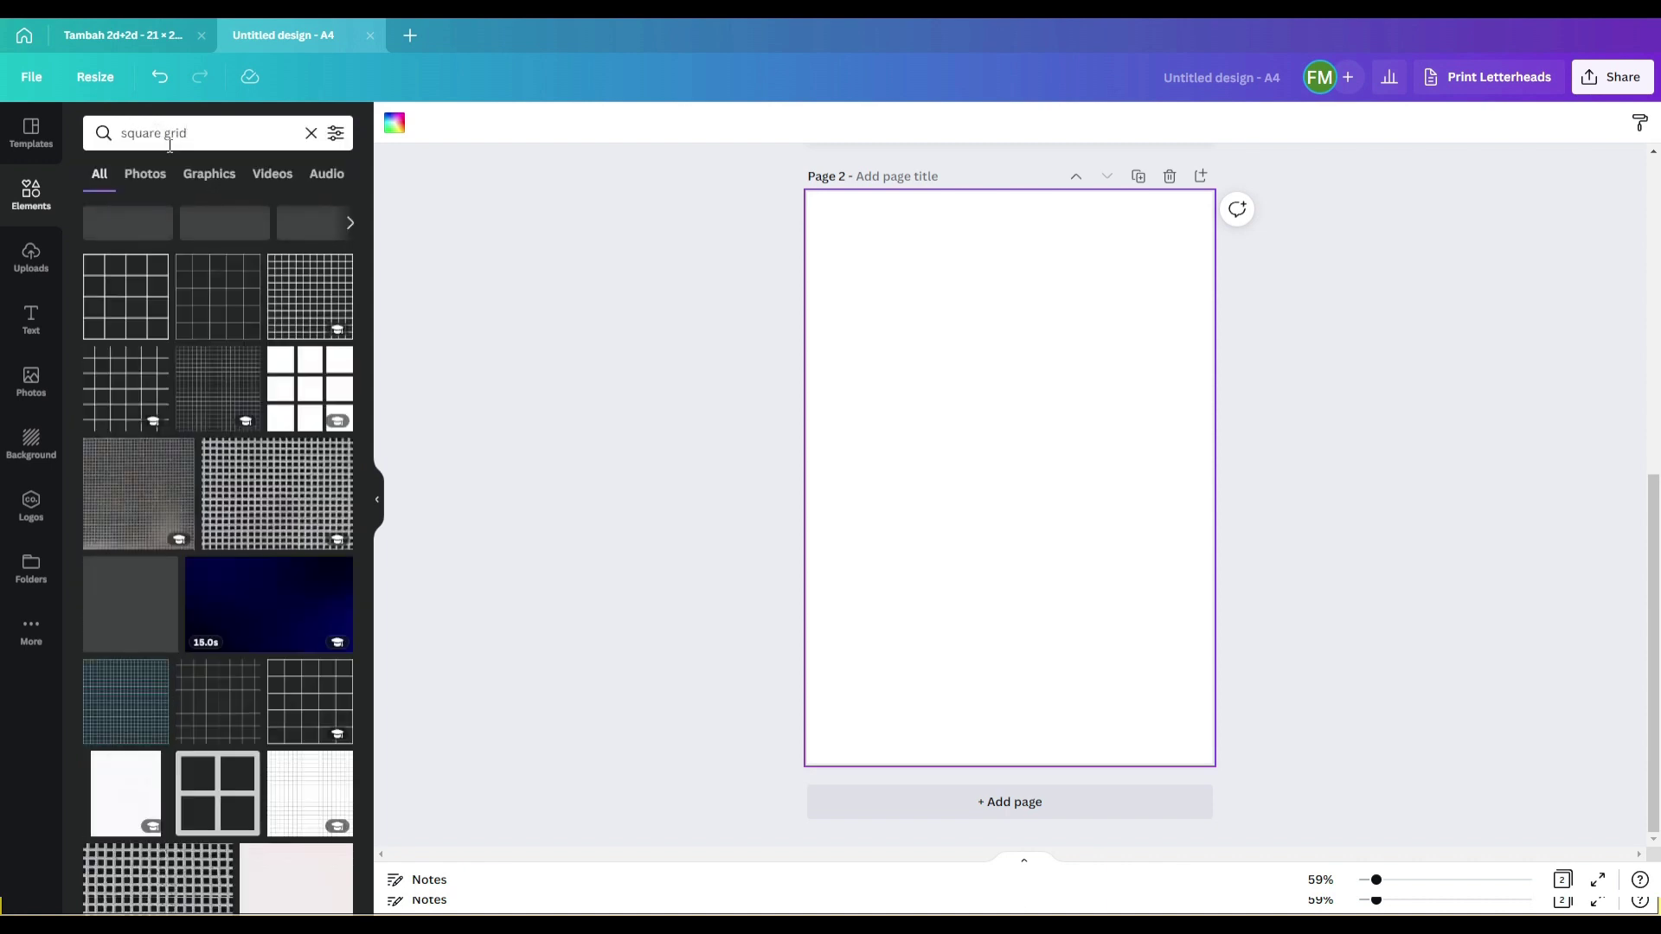
Add the blue square grid to page 2, then enlarge and centre it so that it covers the whole page
scroll(220, 259, "down", 1)
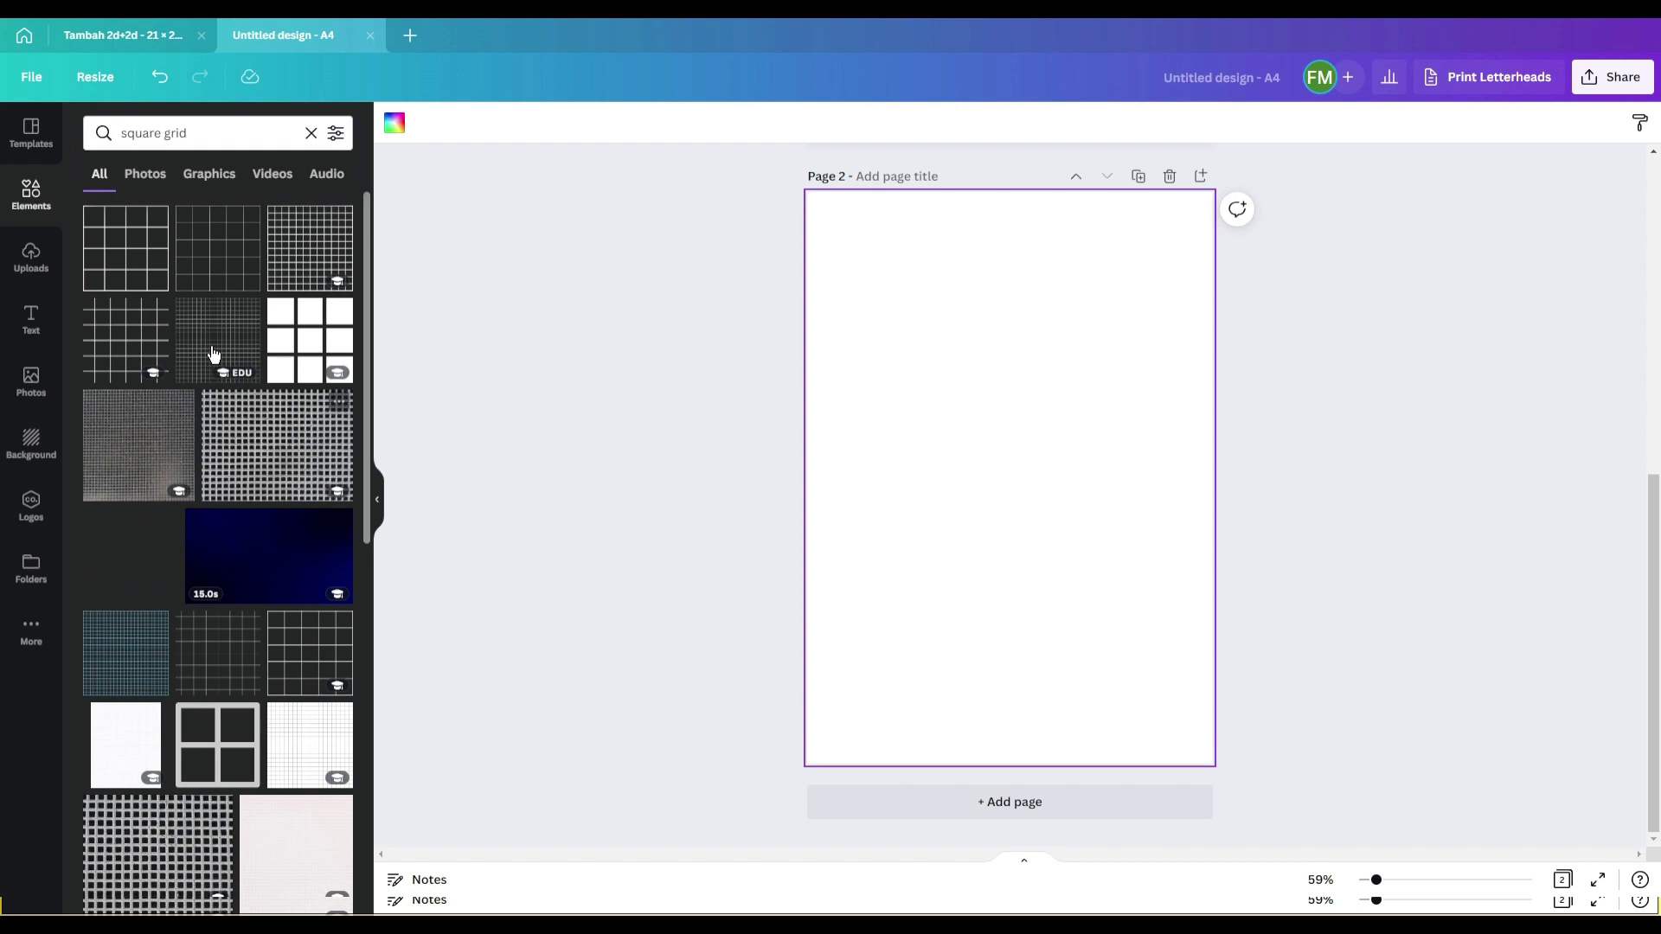
scroll(193, 671, "down", 2)
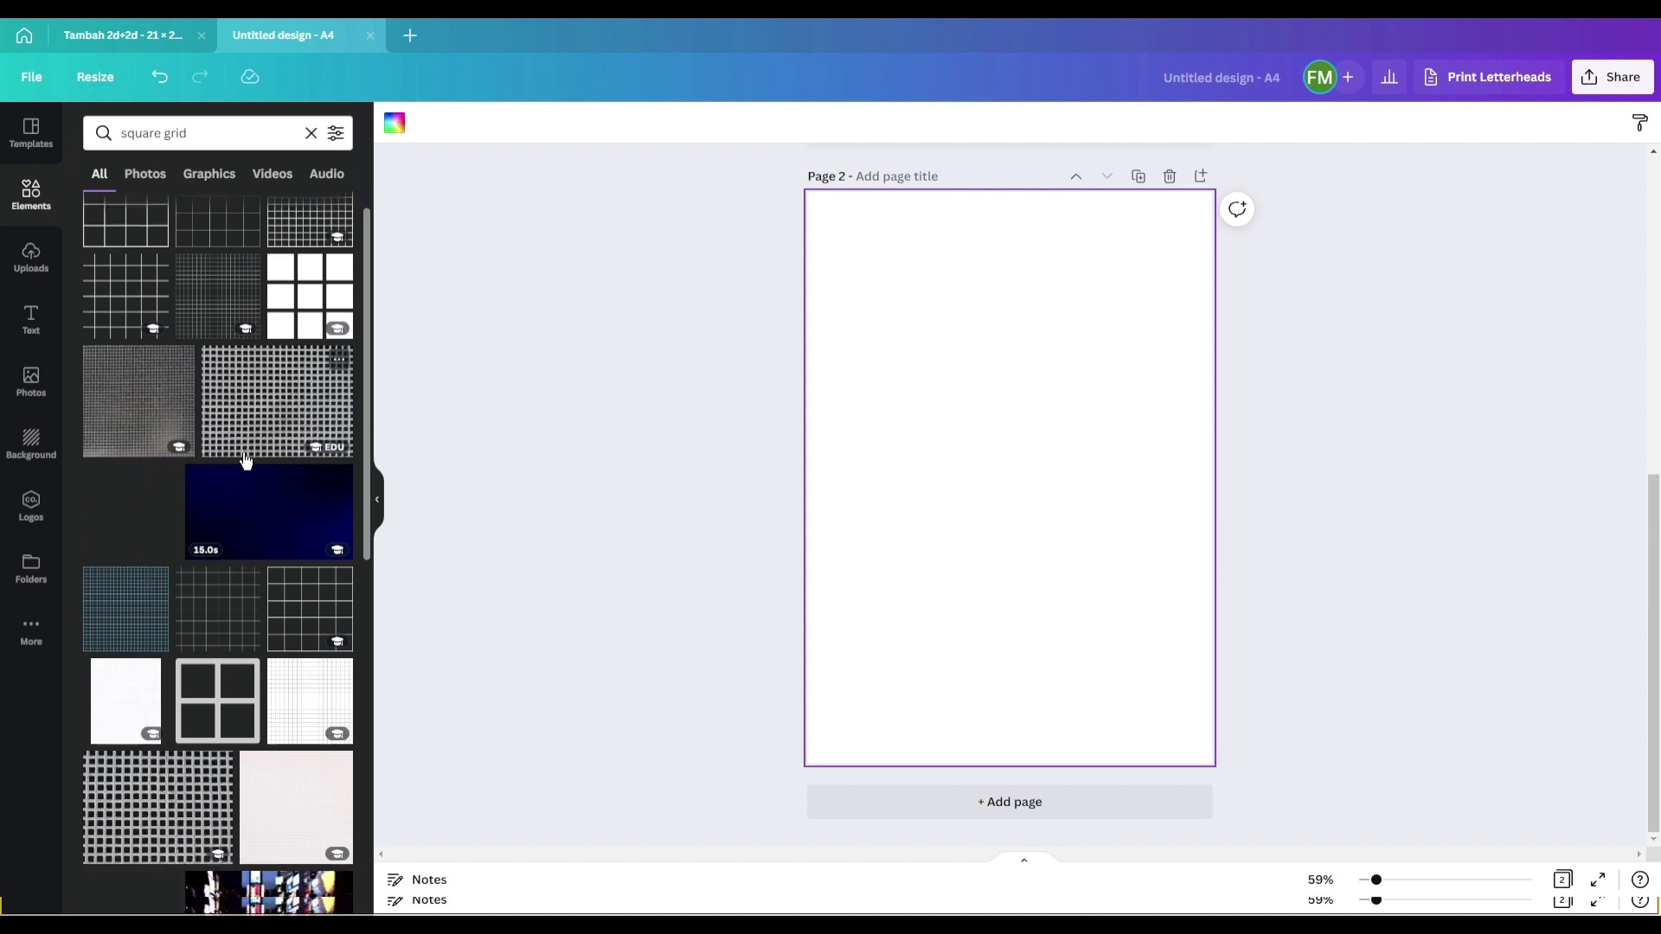
left_click(120, 580)
left_click_drag(1005, 457, 886, 260)
left_click_drag(970, 355, 1381, 761)
left_click_drag(1130, 678, 1050, 683)
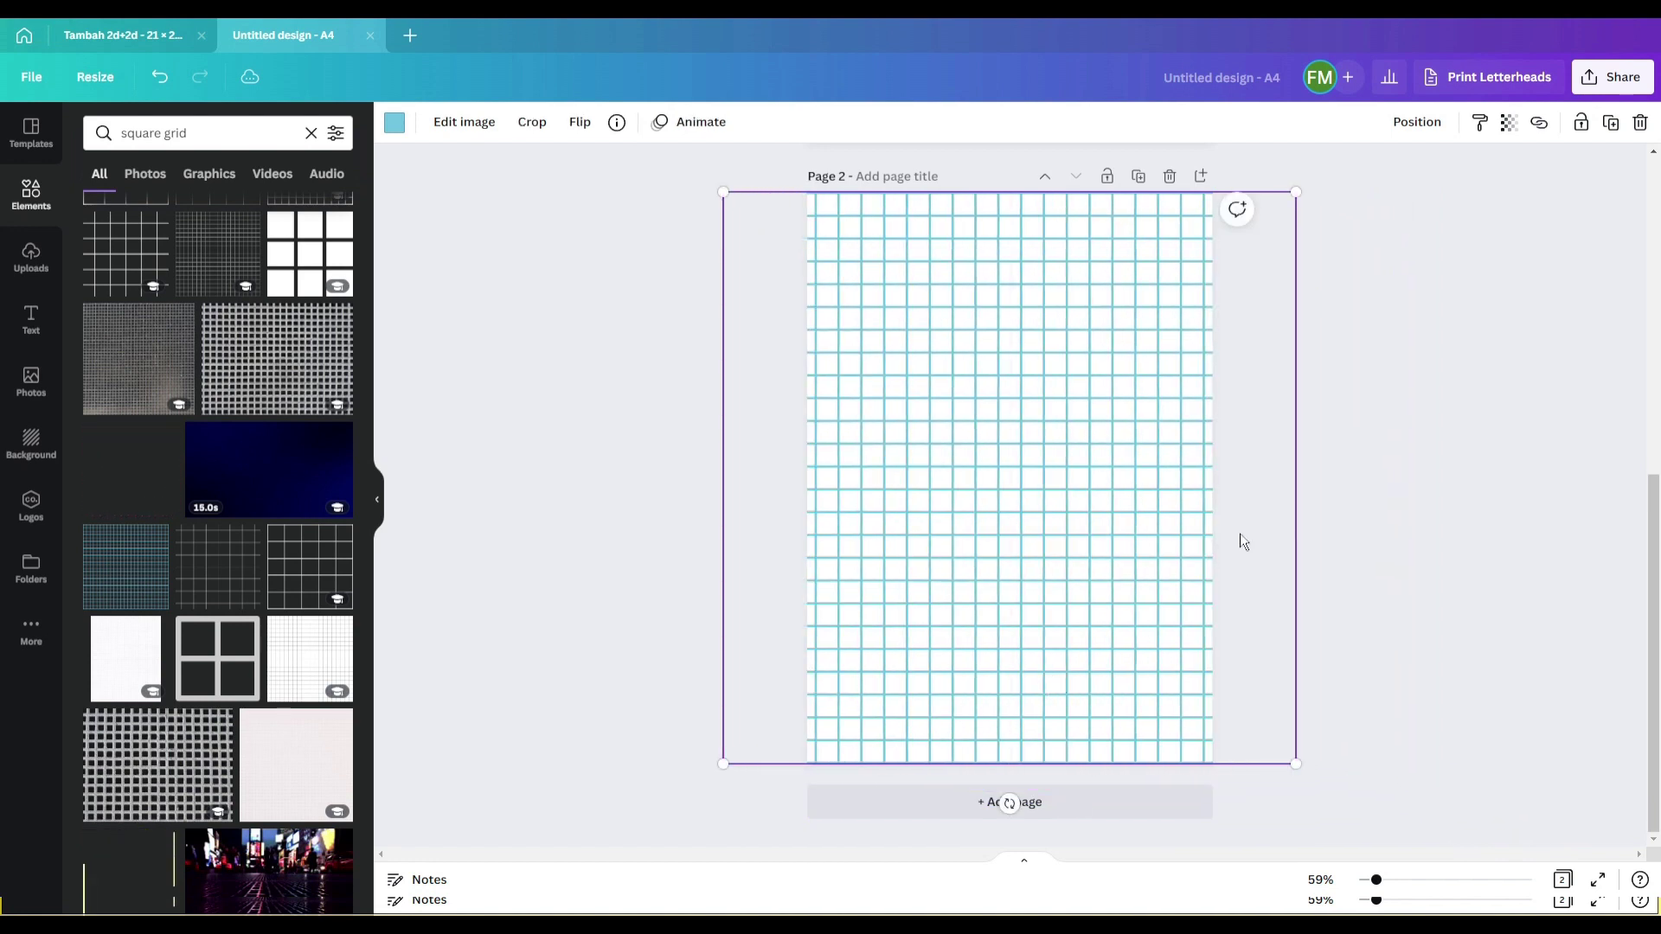
Set the transparency of the blue grid on page 2 to 34
left_click(1506, 132)
left_click_drag(1503, 195, 1391, 212)
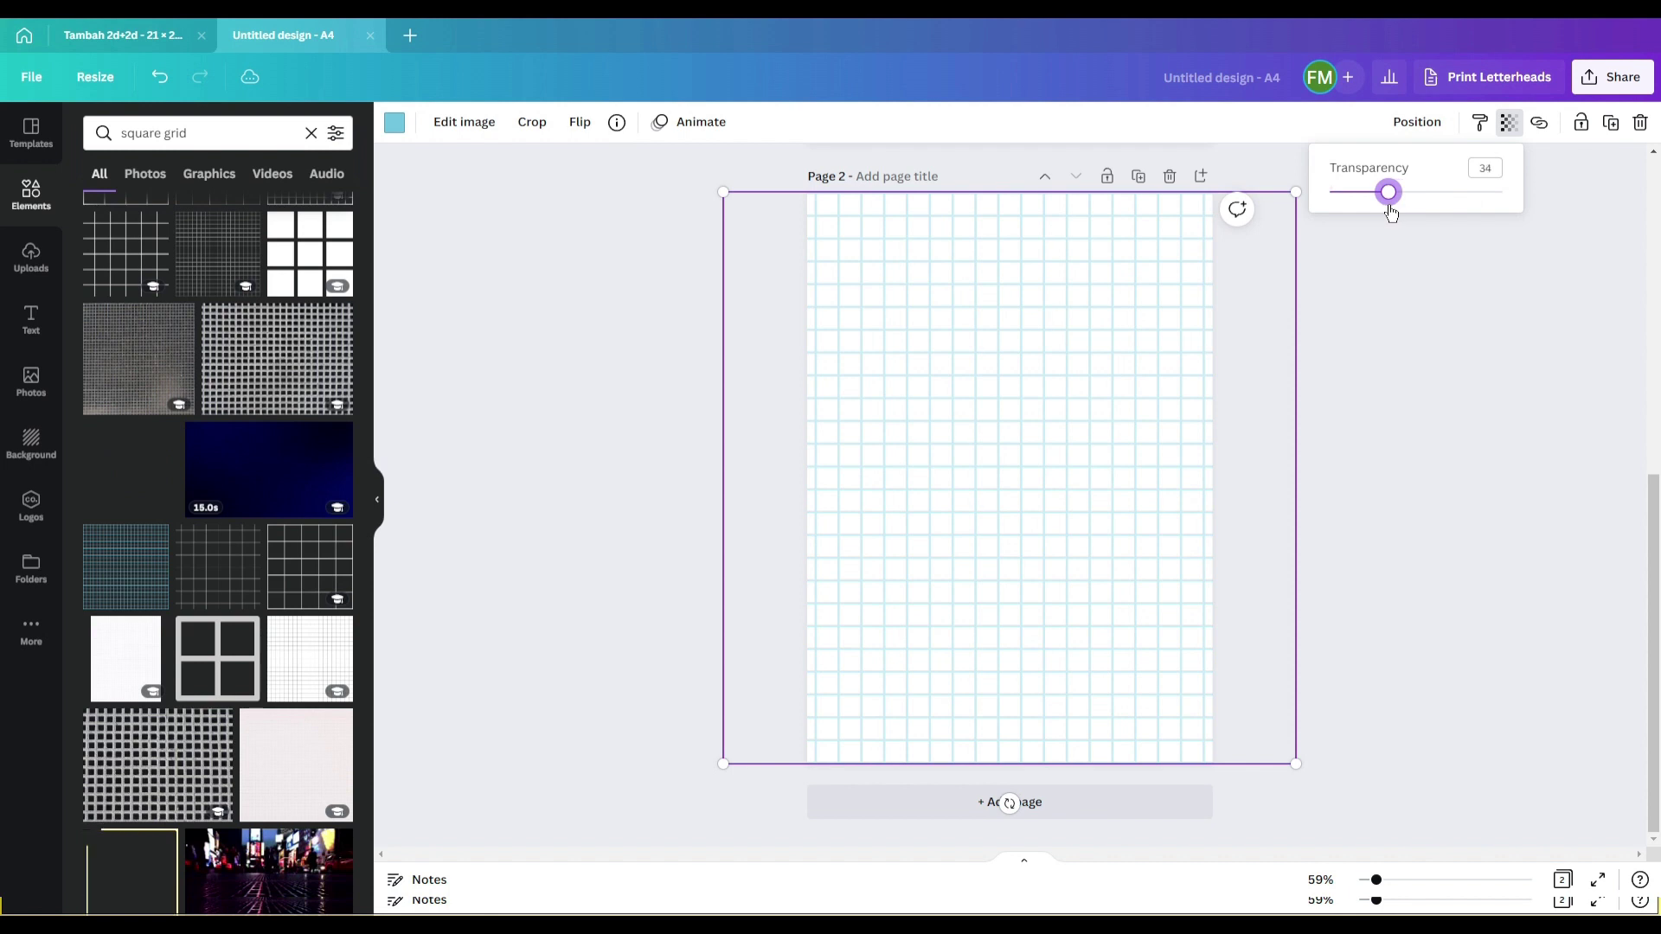
left_click(1418, 453)
Lock the grid in place on page 2 so that it serves as a fixed background
left_click(1101, 384)
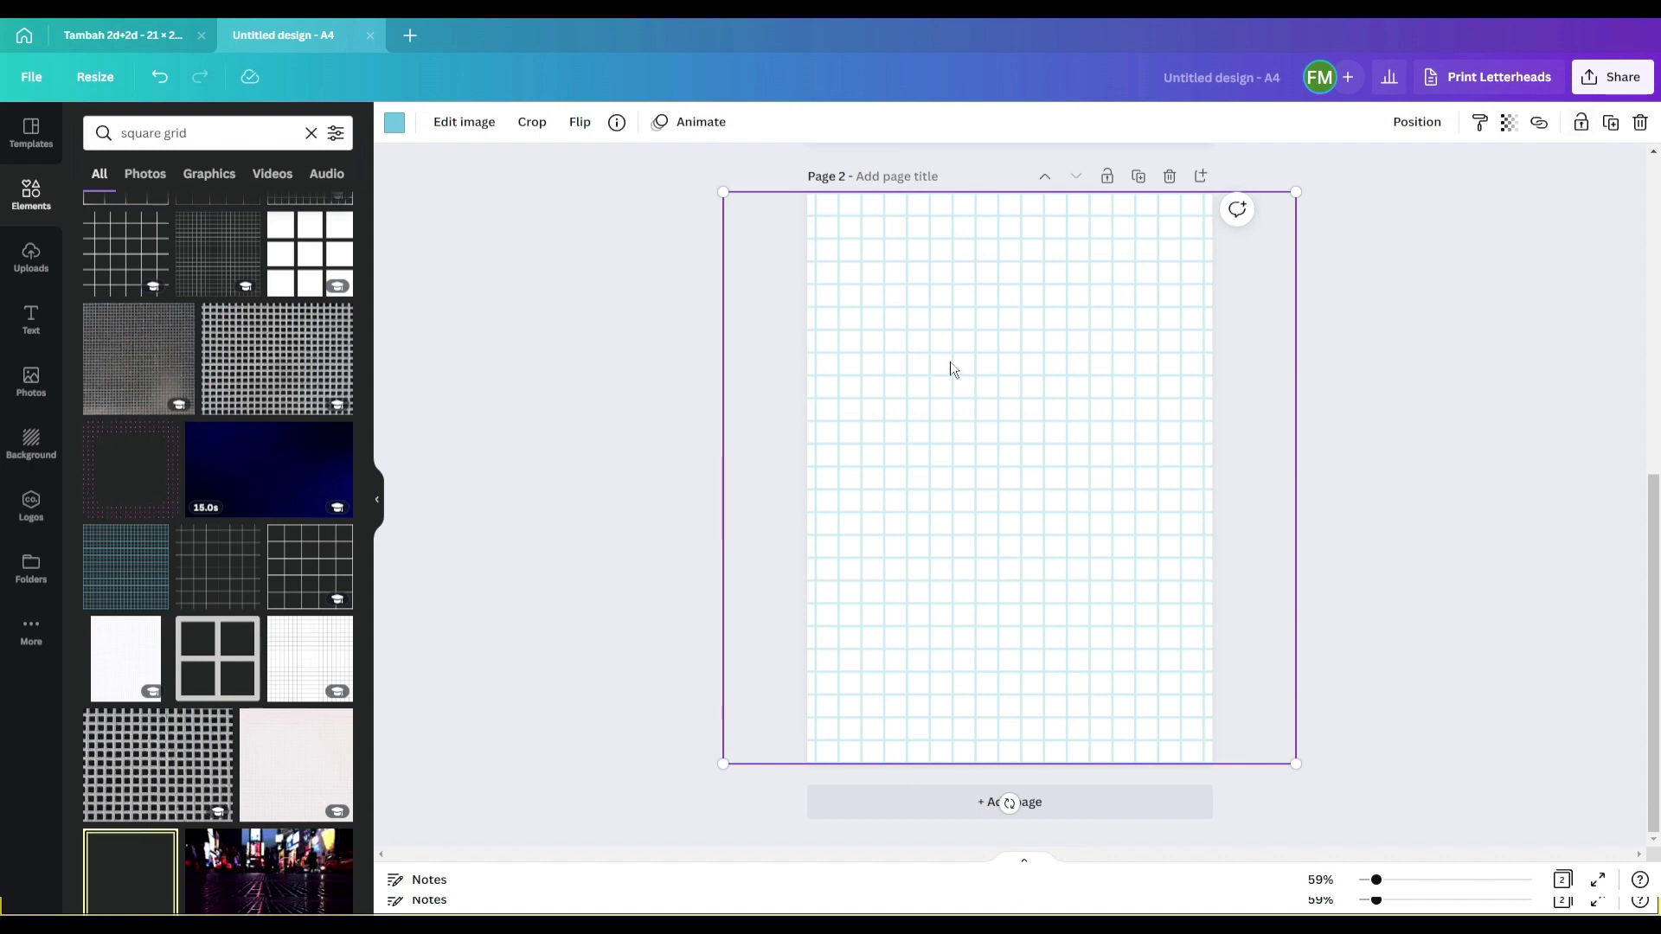
left_click(1580, 124)
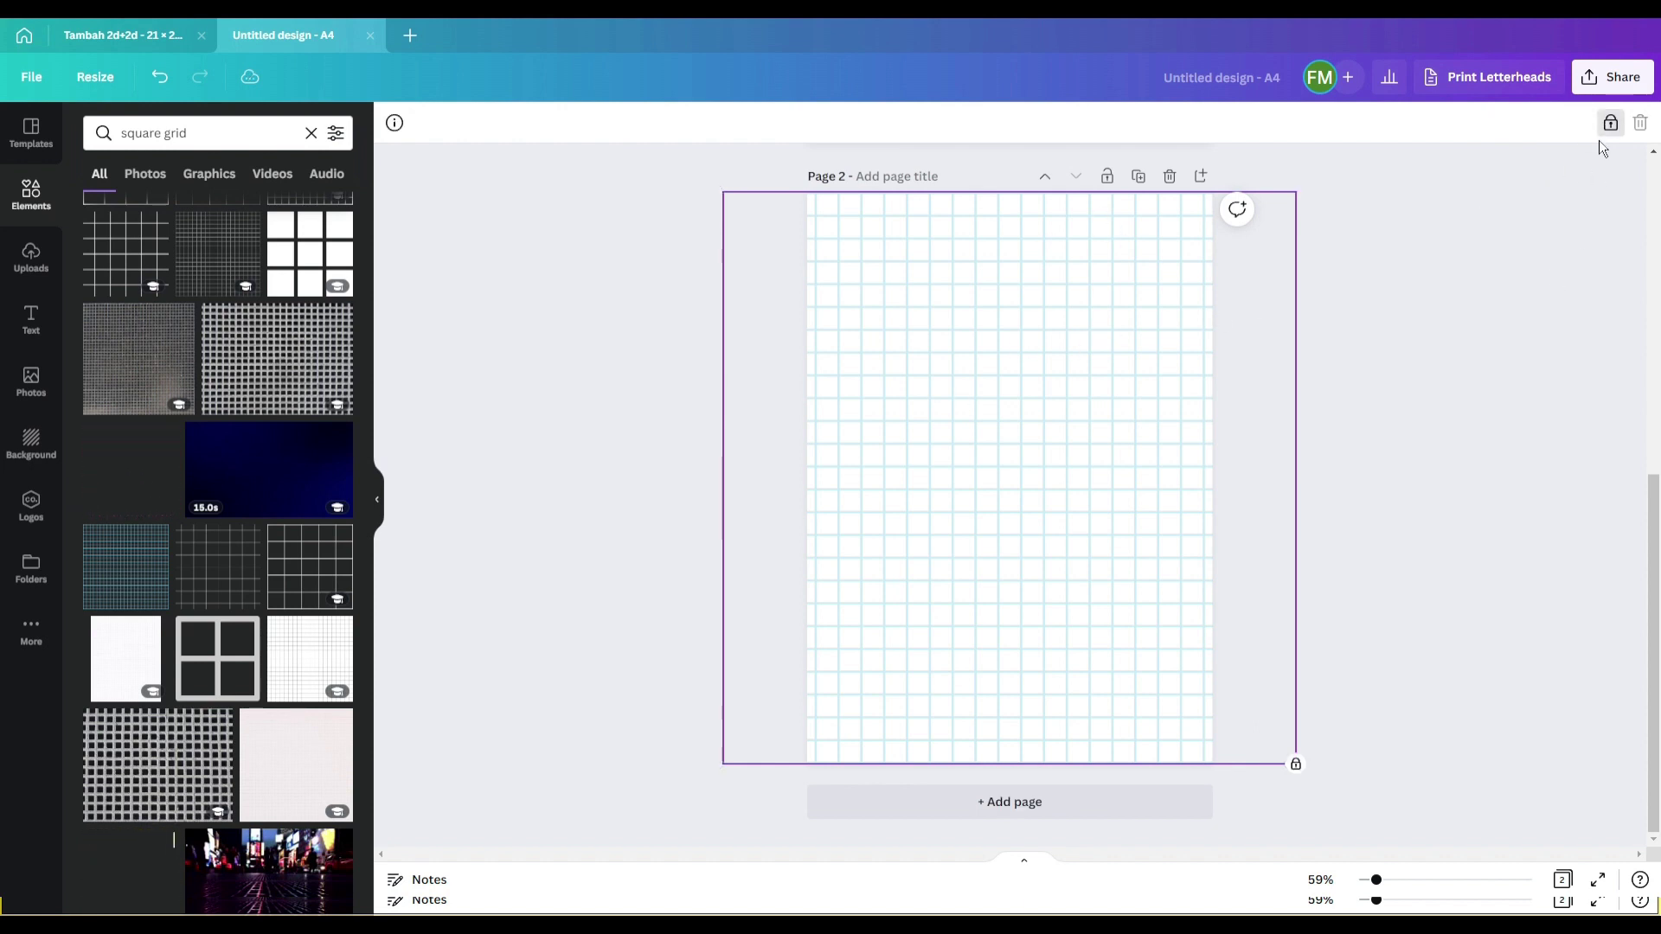
left_click(419, 284)
left_click_drag(647, 161, 1384, 692)
left_click_drag(569, 192, 1368, 723)
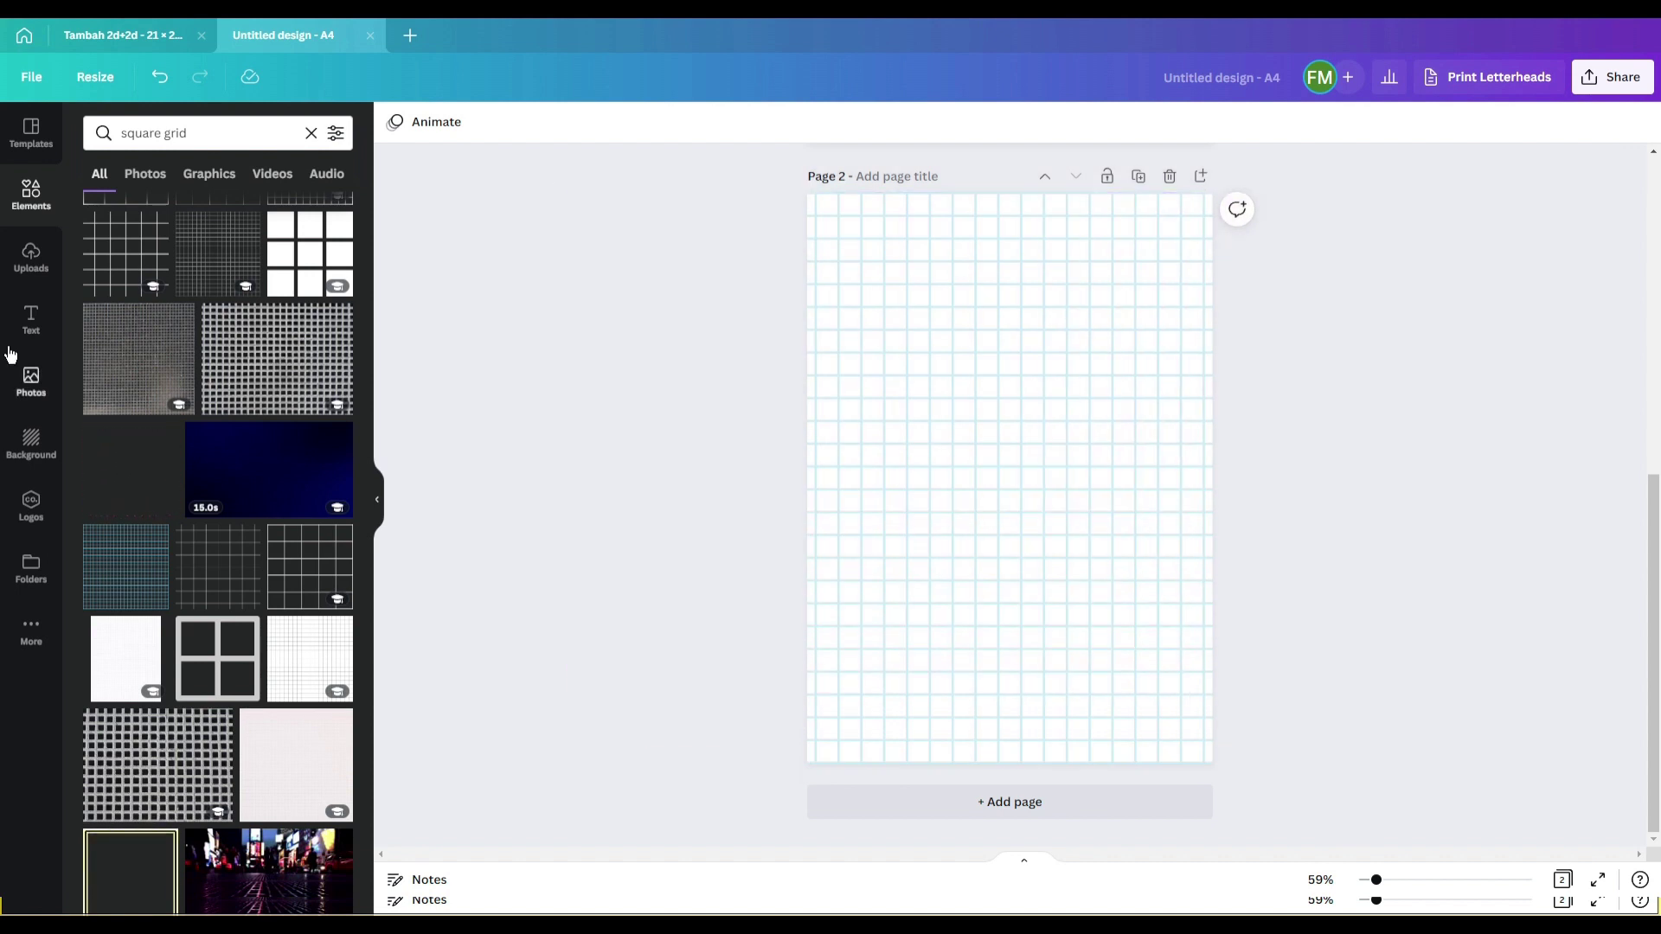
Add a heading reading "nombor" to page 2 and move it to the page's upper-left area
left_click(31, 320)
left_click(179, 221)
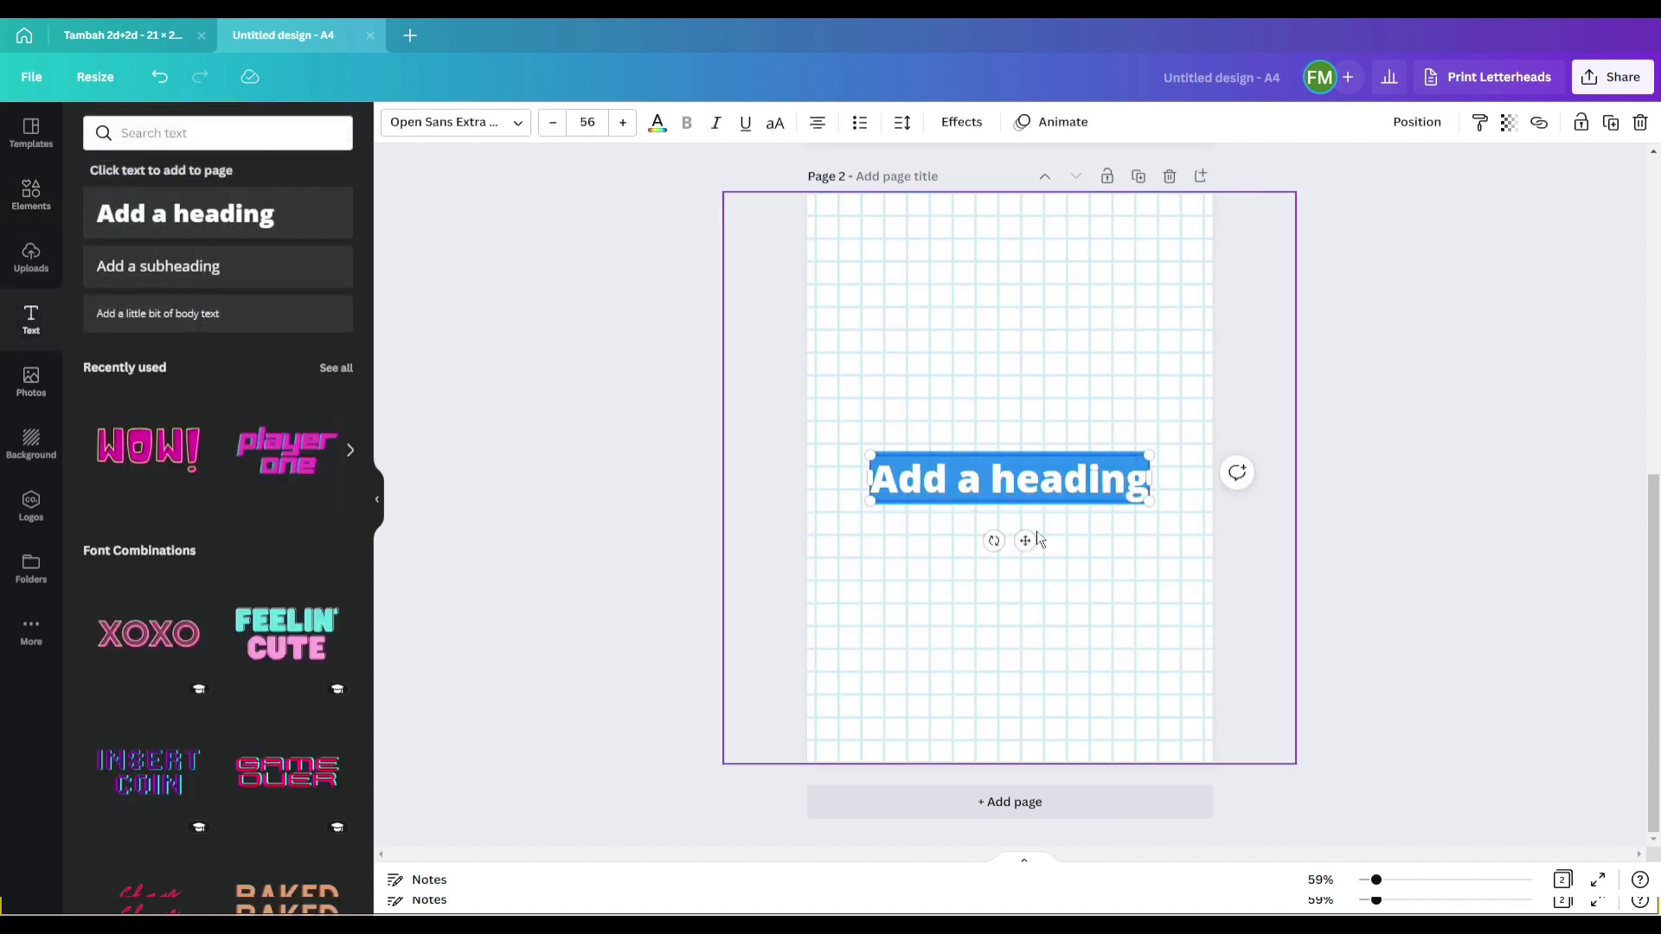
type("nombor")
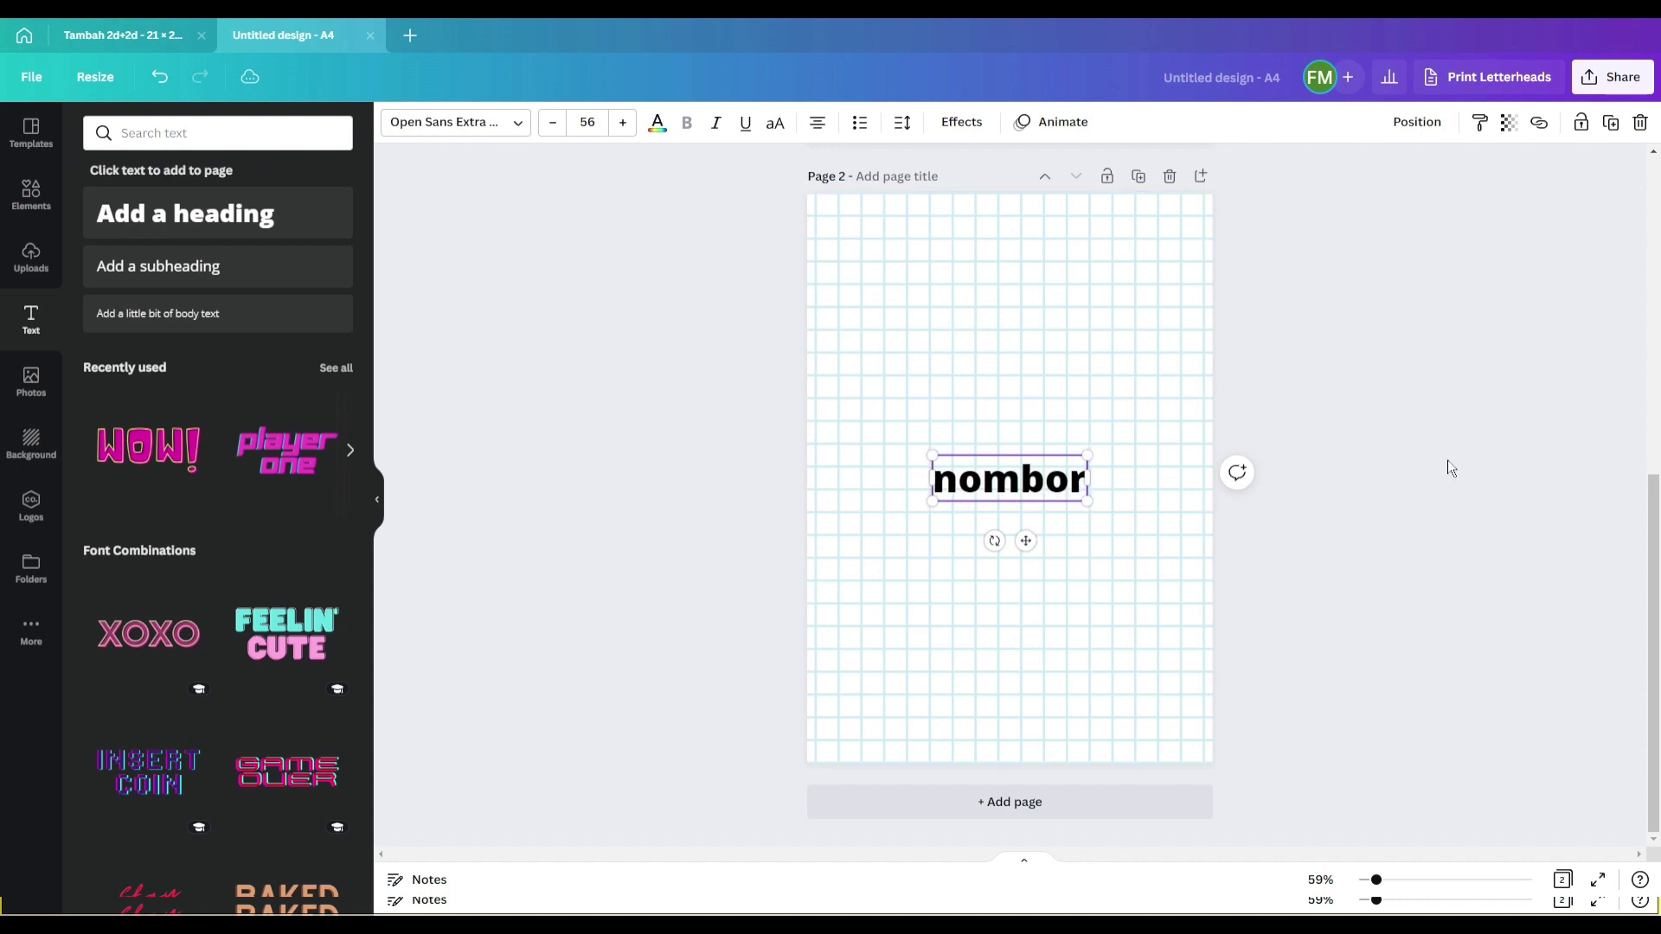
left_click(1449, 470)
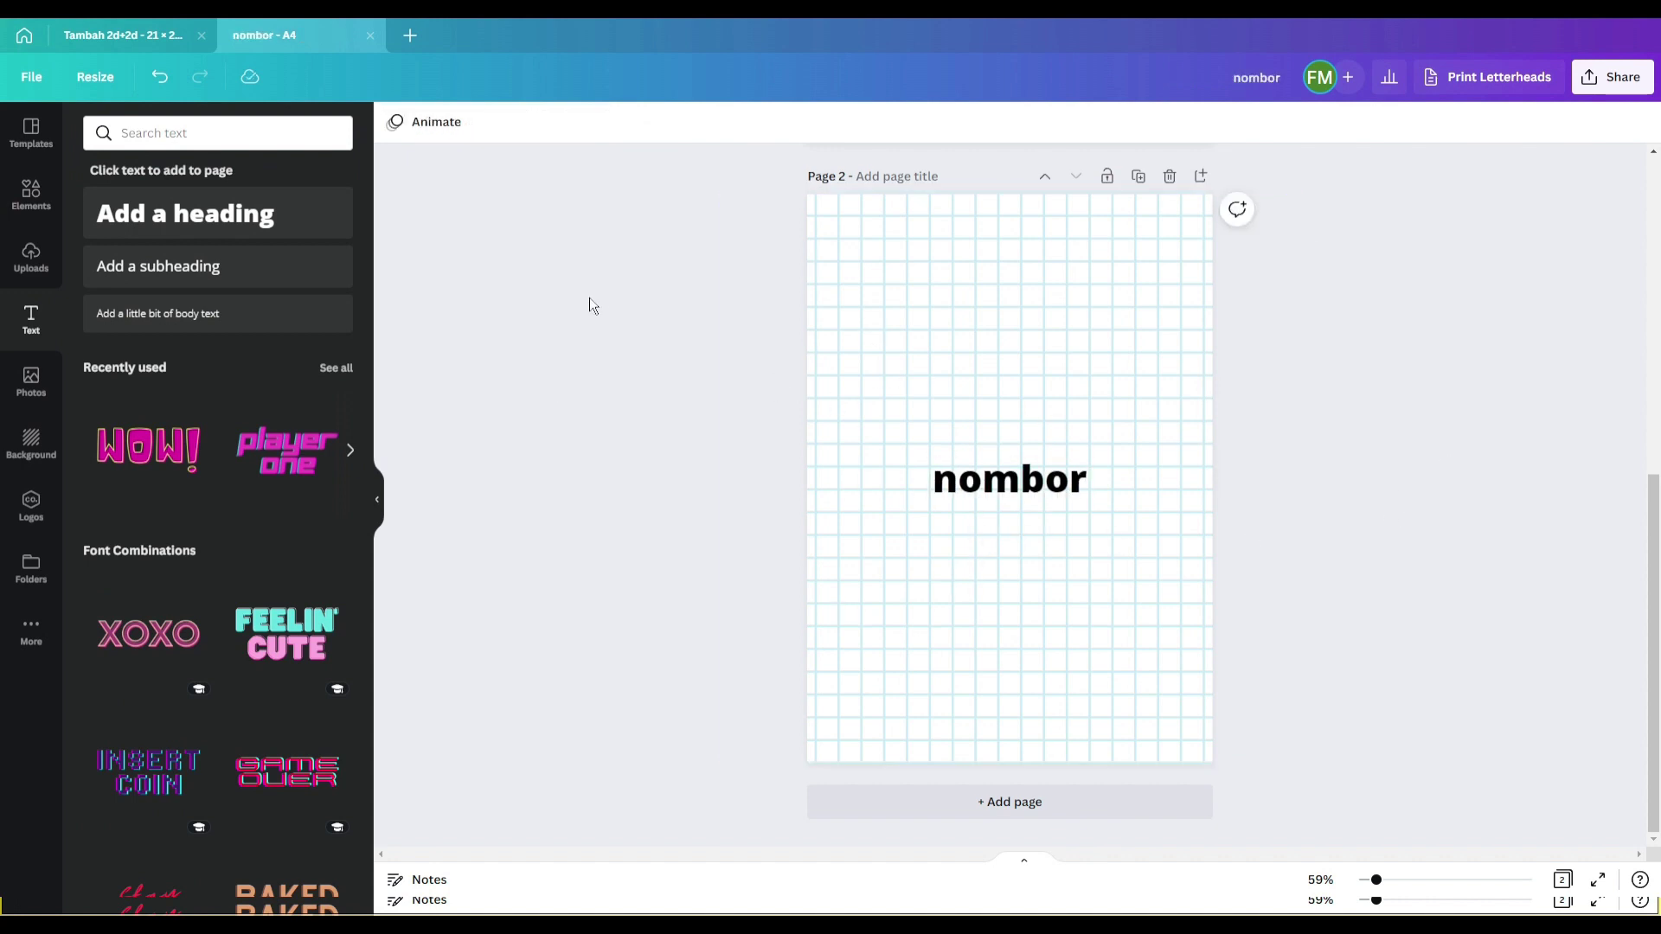
left_click_drag(672, 318, 1103, 529)
left_click_drag(1004, 476, 939, 257)
left_click(1231, 350)
Unlock the background grid and move the "nombor" heading to the page's horizontal centre, undoing the accidental move of the grid
left_click(1181, 379)
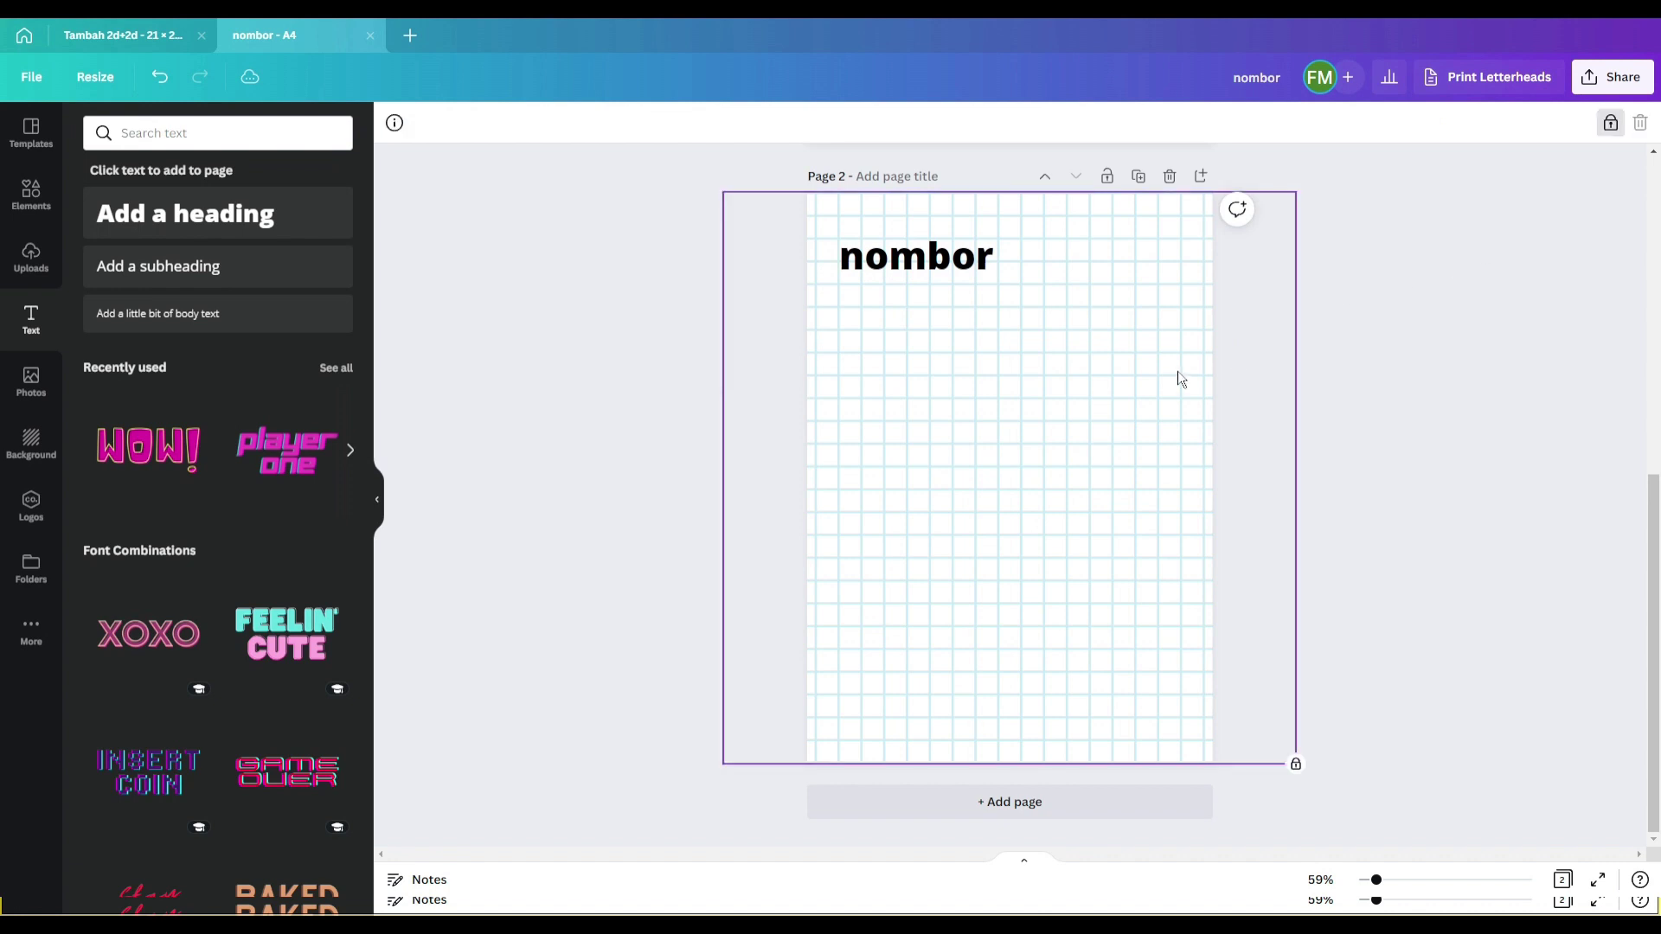
left_click(1611, 128)
key("Escape")
left_click_drag(757, 219, 1061, 447)
left_click_drag(935, 259, 1029, 285)
left_click(1142, 259)
mouse_move(704, 233)
left_mouse_down()
mouse_move(1131, 348)
mouse_move(1135, 419)
mouse_move(983, 502)
mouse_move(1008, 386)
mouse_move(1046, 467)
left_mouse_up()
key("ctrl+z")
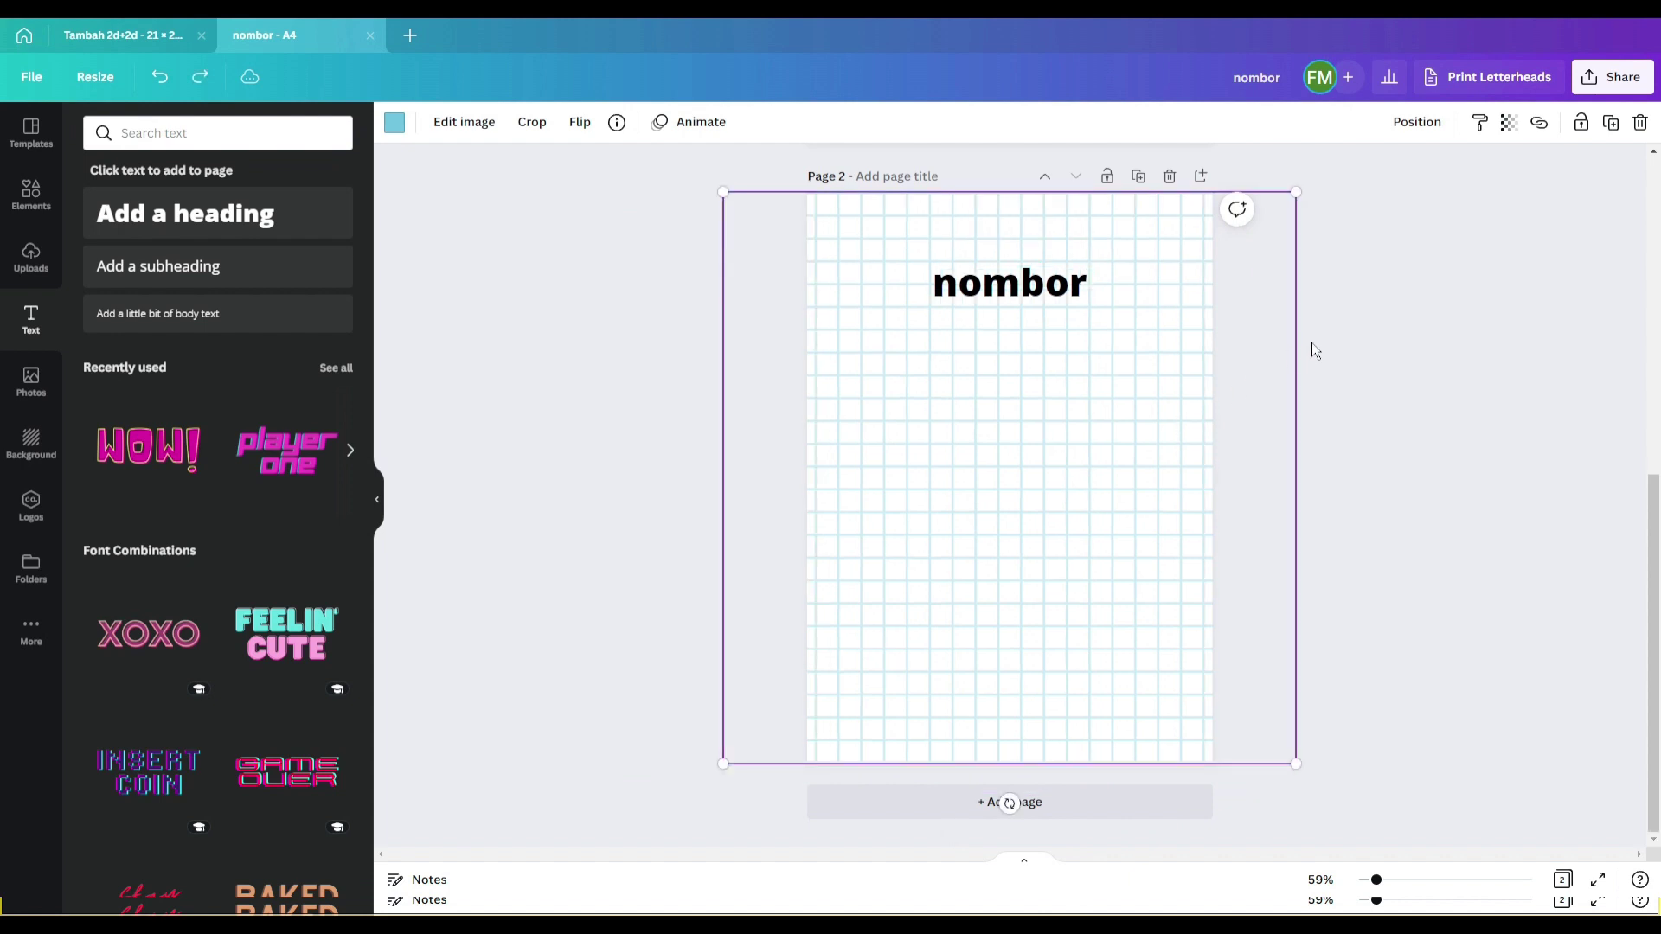
Reposition the "nombor" heading and lock the background grid again
left_click(1045, 288)
left_click_drag(1055, 323, 1049, 359)
left_click(1302, 401)
left_click(1141, 626)
left_click(1582, 141)
Move the "nombor" heading further down over the locked grid and delete it
left_click_drag(1370, 294, 638, 488)
left_click_drag(1003, 289, 1003, 402)
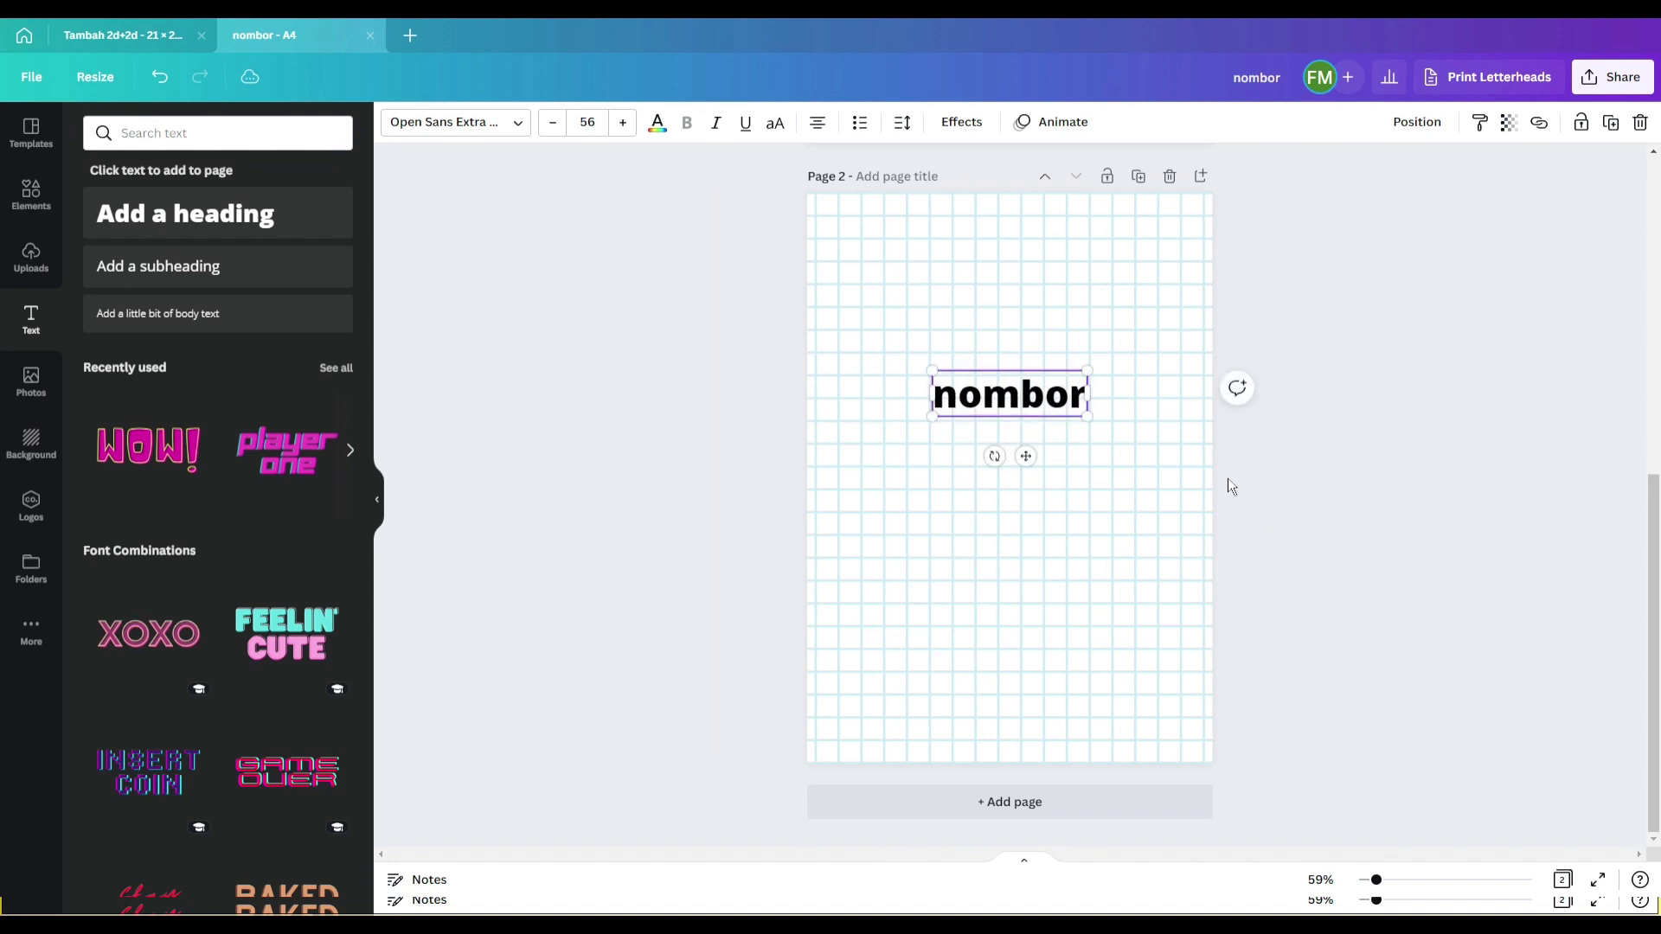
key("Delete")
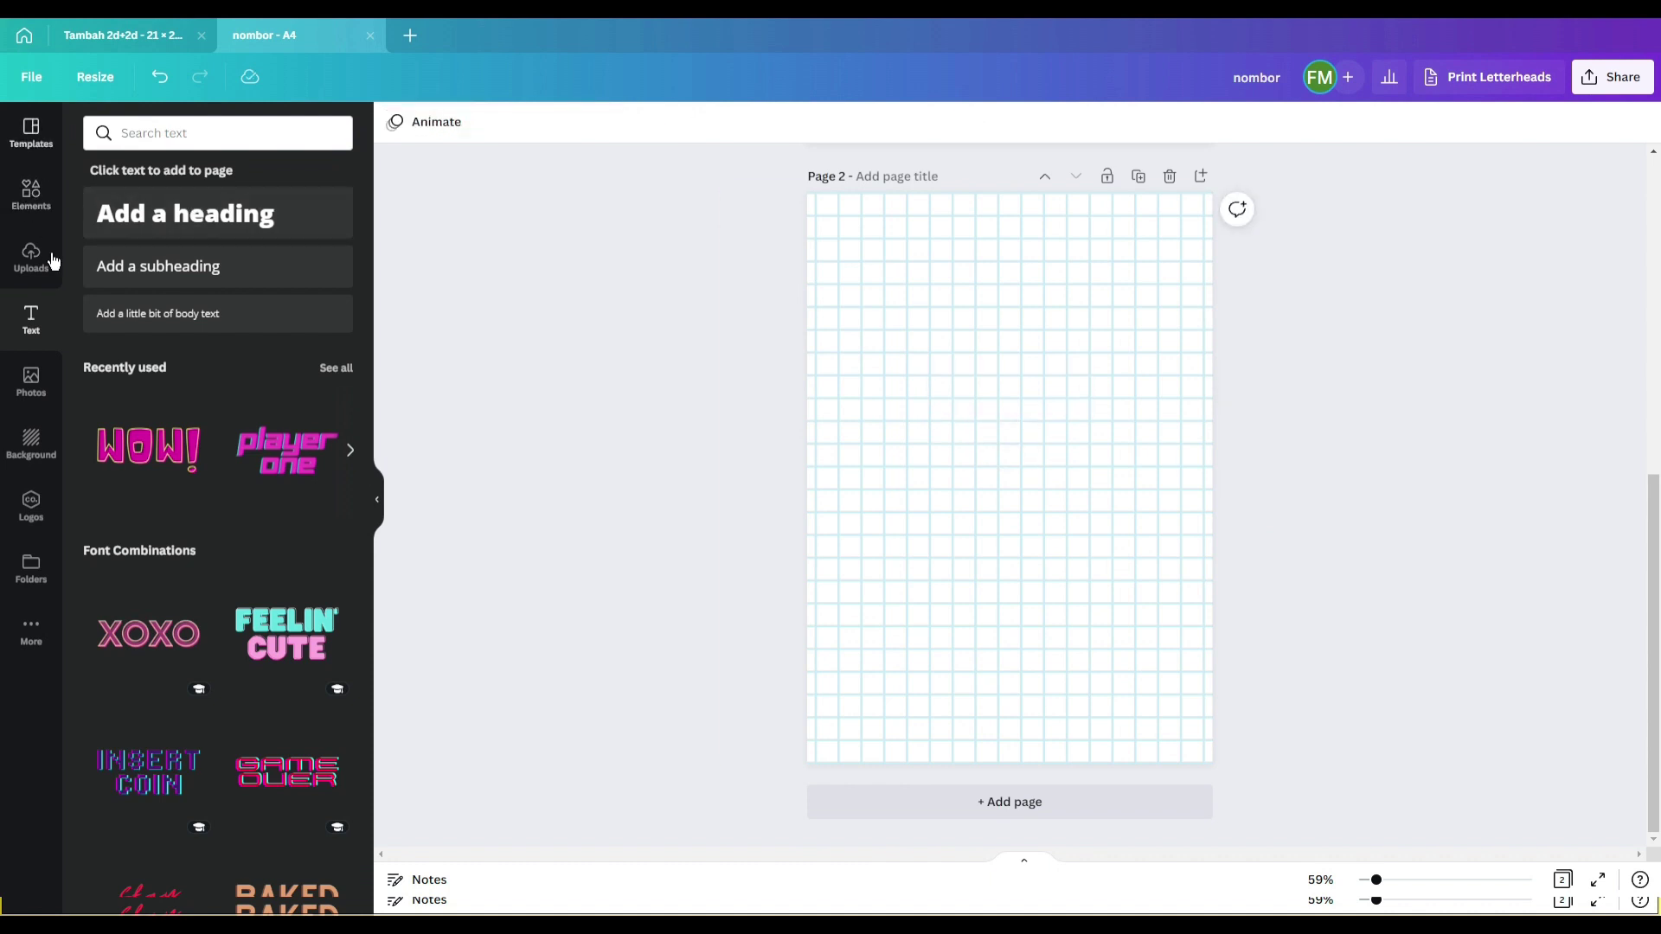
Add a heading reading "Latihan 1" and place it in the upper-left corner of page 2
left_click(35, 264)
left_click(32, 320)
left_click(167, 216)
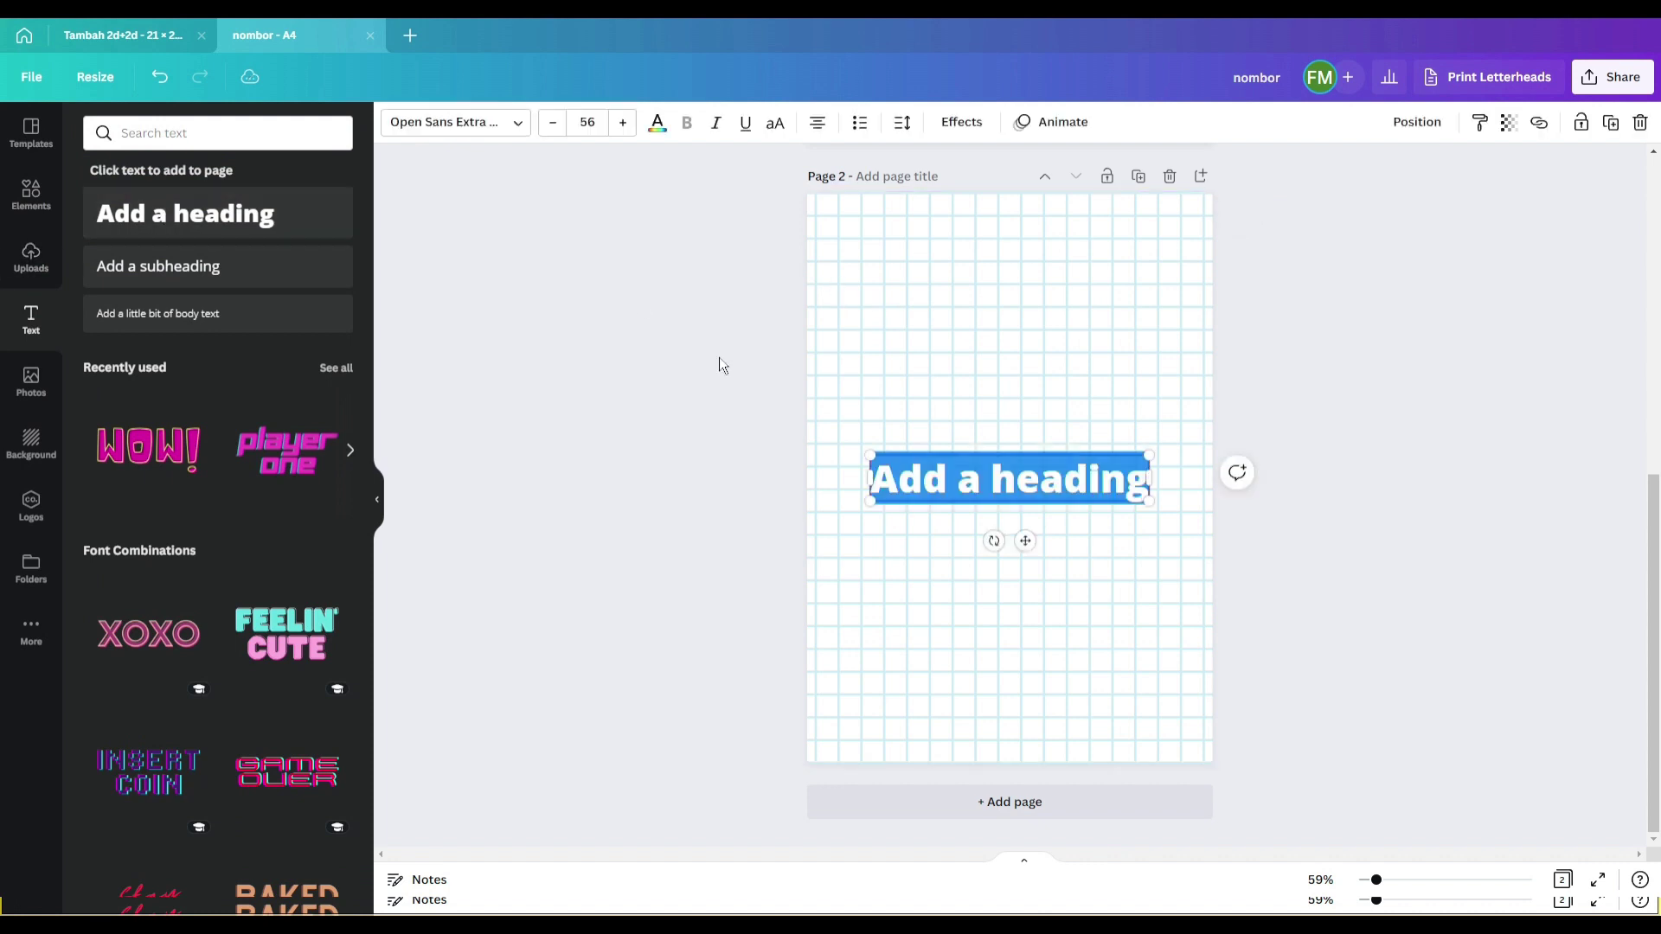
type("Latihan 1")
left_click(1098, 594)
left_click_drag(1036, 482, 930, 236)
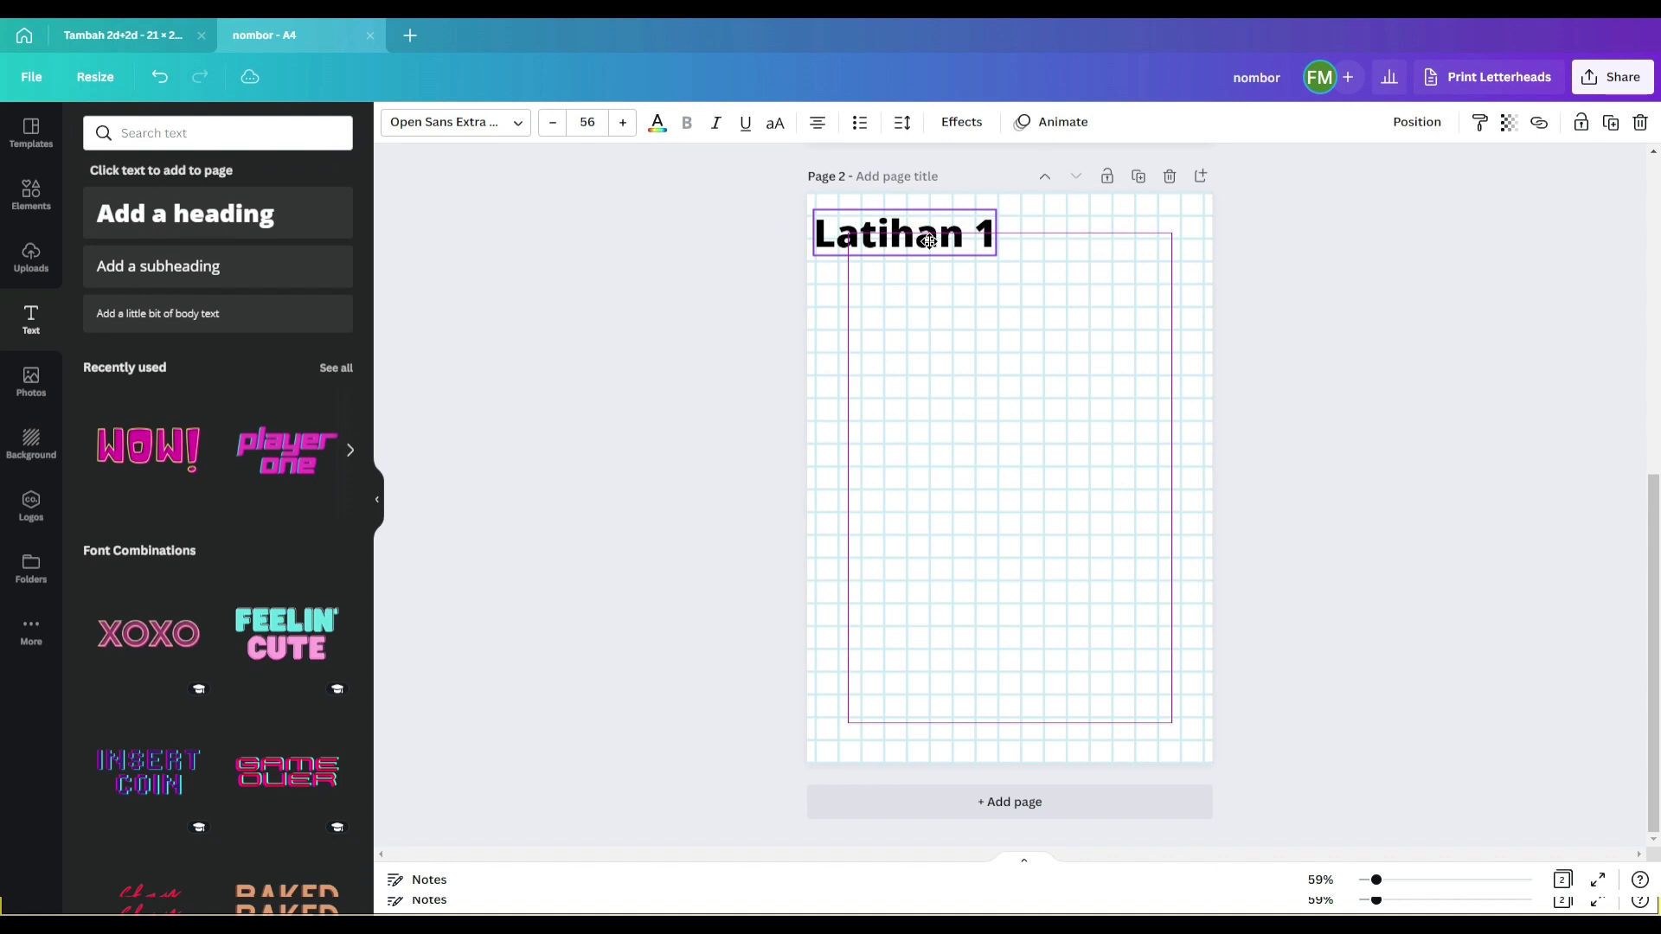
Reduce the font size of the "Latihan 1" heading to 30
left_click(553, 123)
left_click(553, 123)
left_click(552, 123)
left_click(552, 122)
left_click(553, 123)
left_click(553, 123)
left_click(553, 123)
left_click(553, 123)
left_click(553, 123)
left_click(553, 122)
left_click(553, 123)
left_click(552, 122)
left_click(553, 123)
left_click(553, 123)
left_click(552, 123)
left_click(553, 124)
left_click(553, 124)
left_click(553, 124)
left_click(553, 124)
left_click(553, 123)
left_click(553, 124)
left_click(553, 124)
left_click(553, 123)
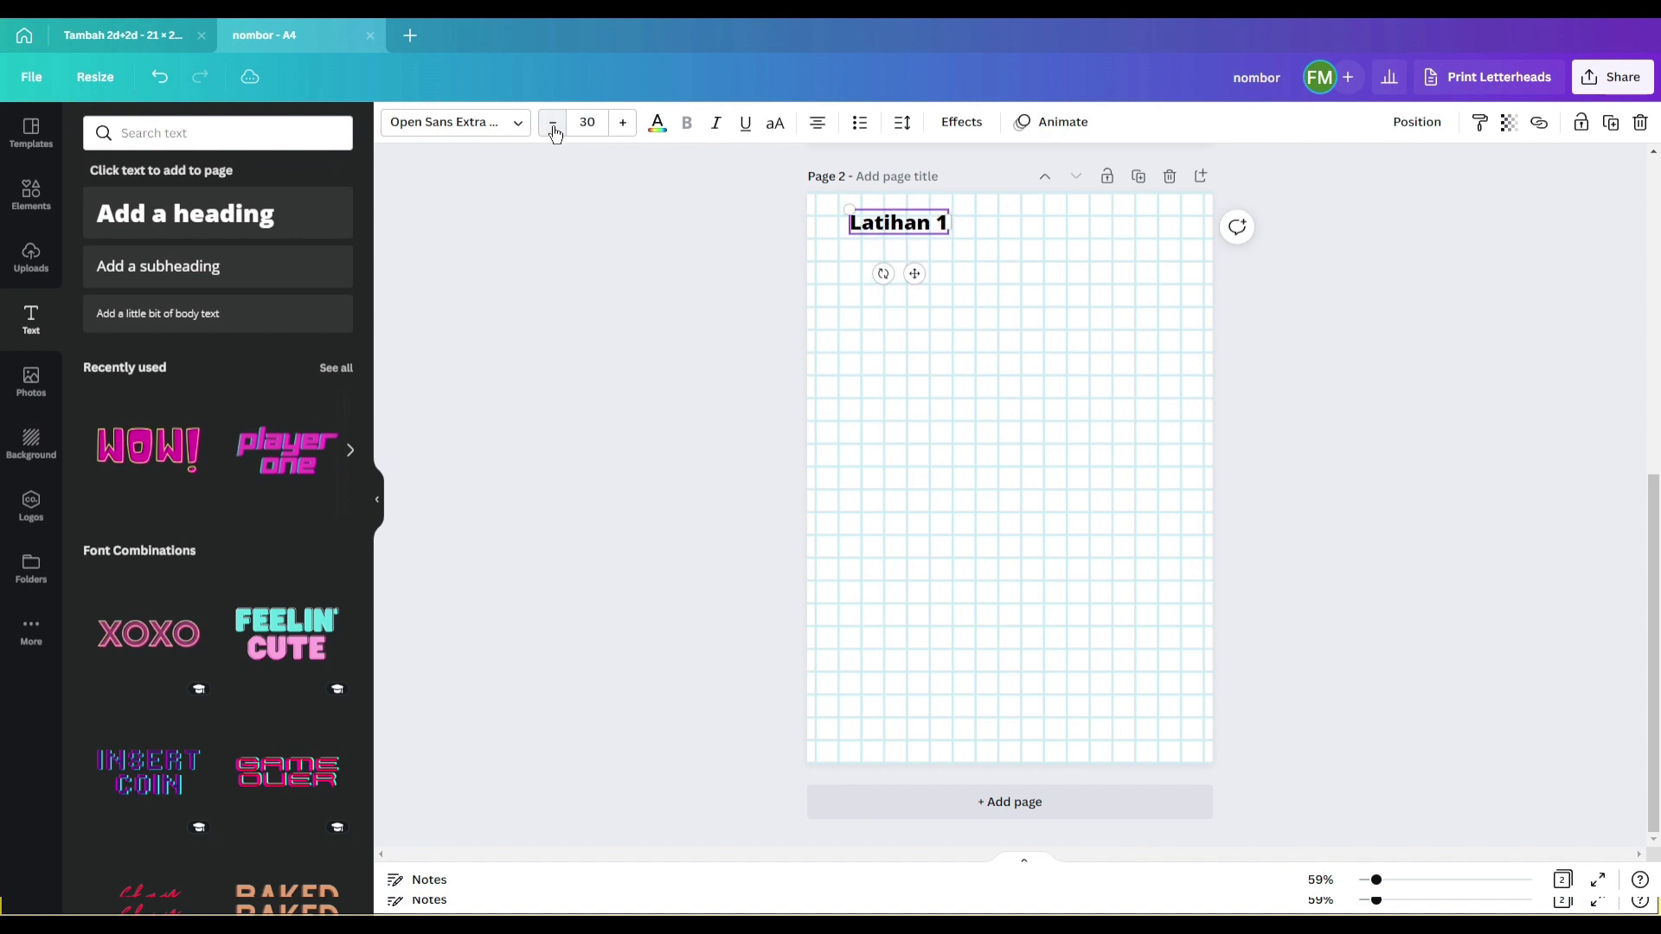
Search the fonts for "school" and apply KG Primary Penmanship to the "Latihan 1" heading
left_click(459, 122)
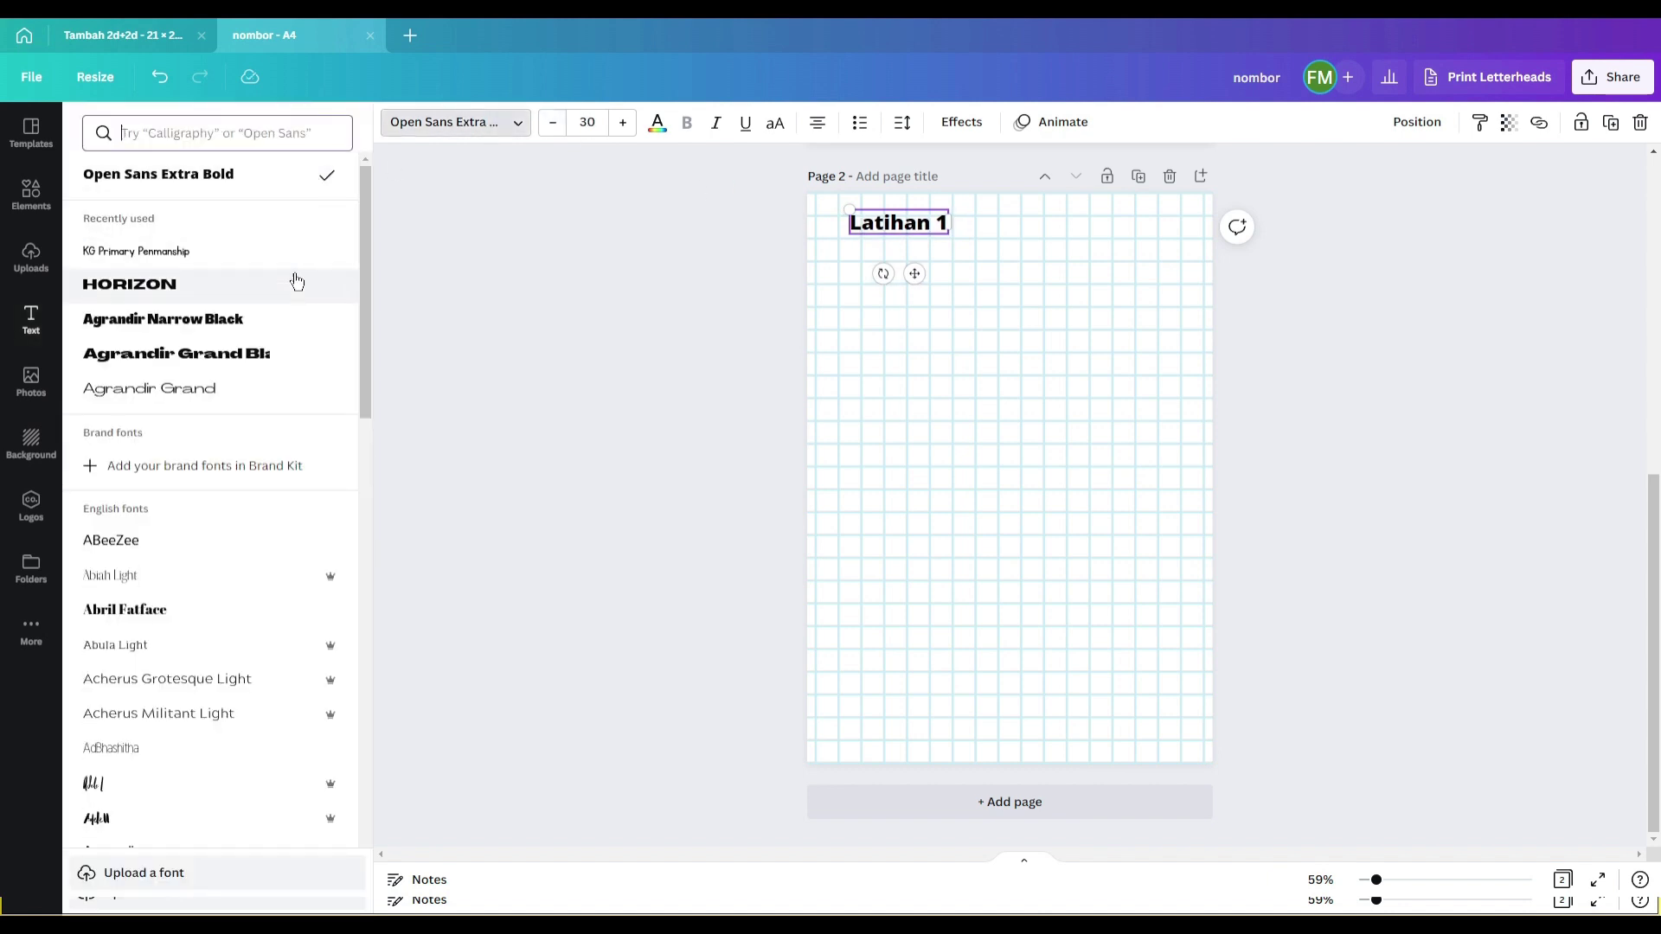
left_click(180, 134)
type("school")
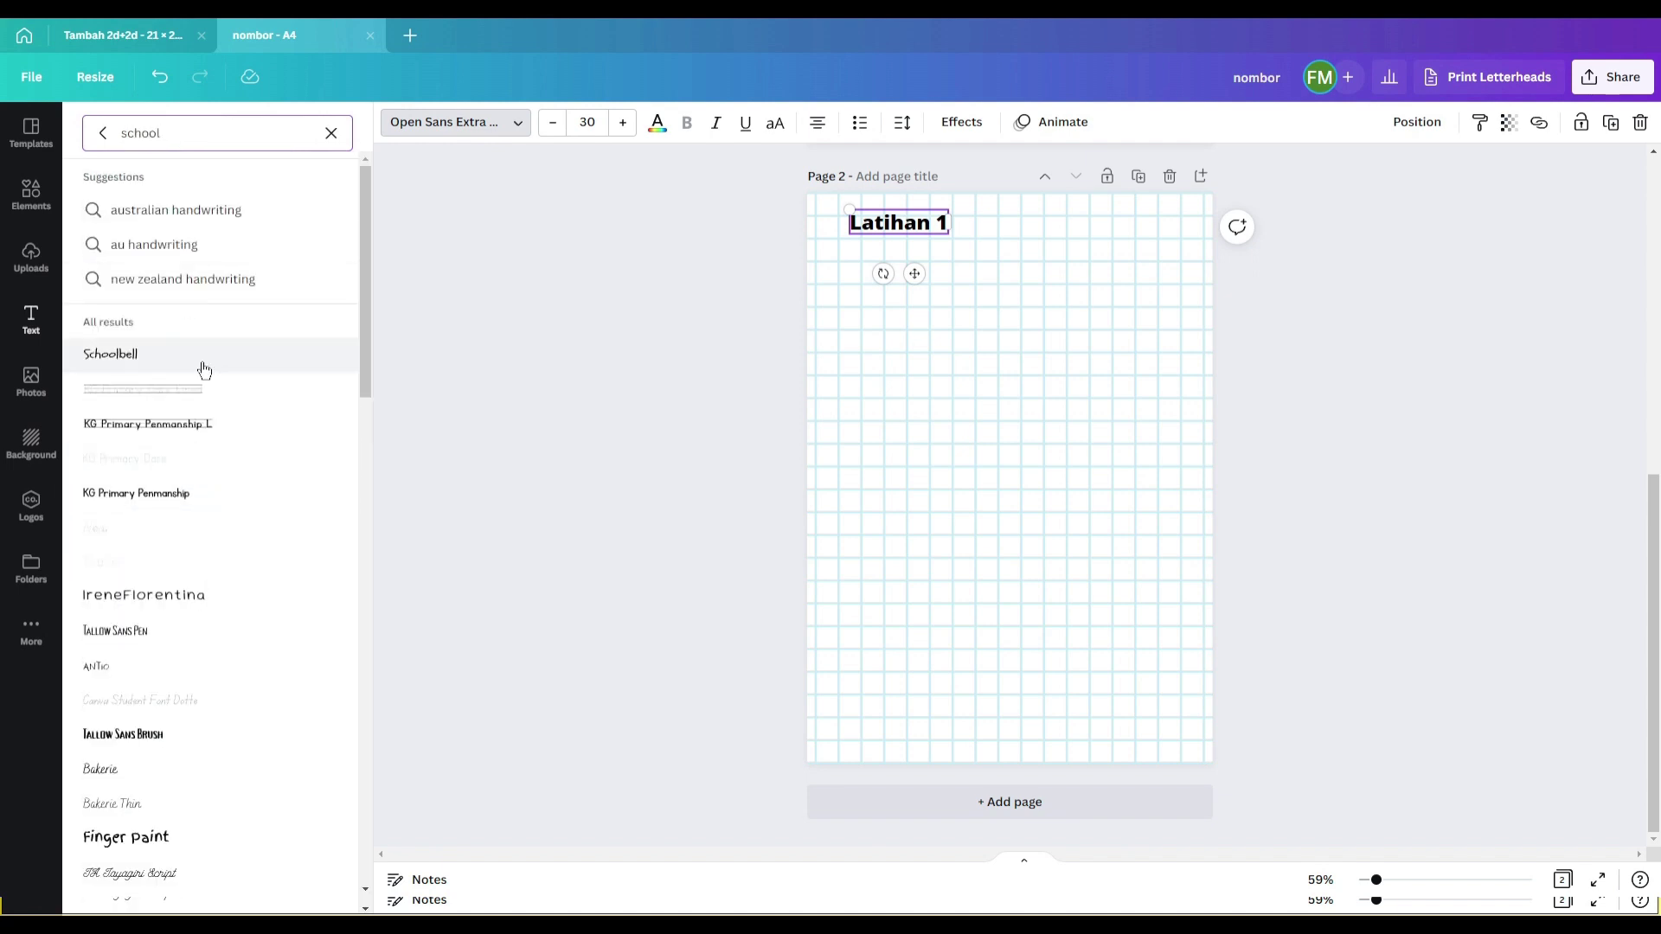
scroll(207, 364, "down", 1)
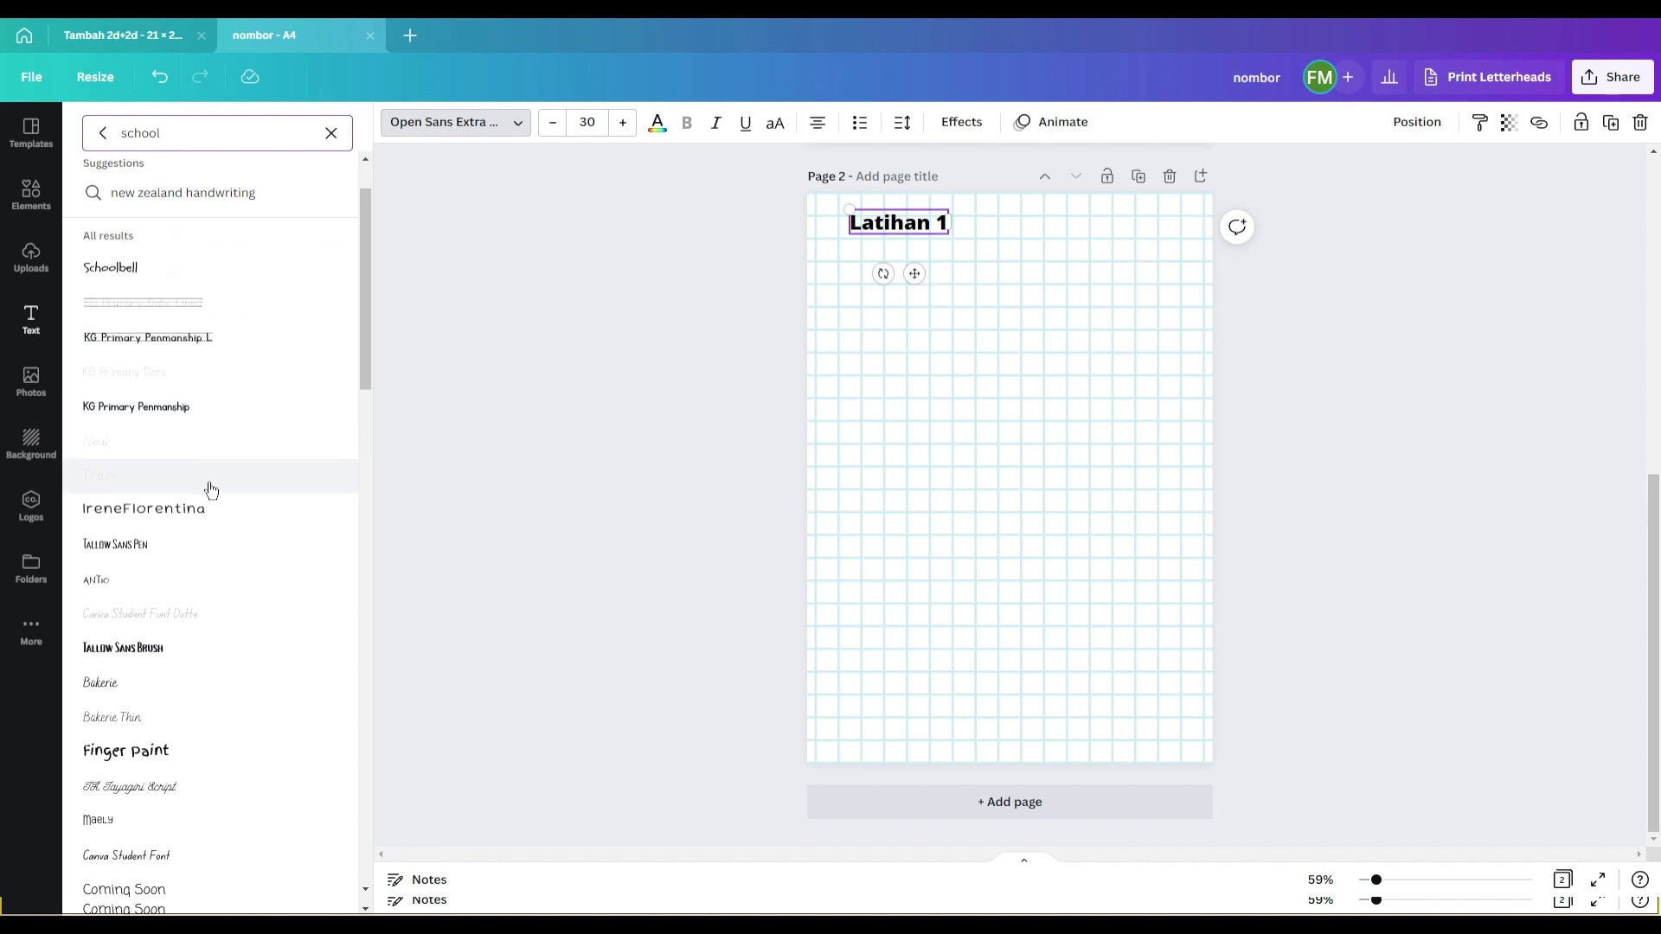
left_click(206, 411)
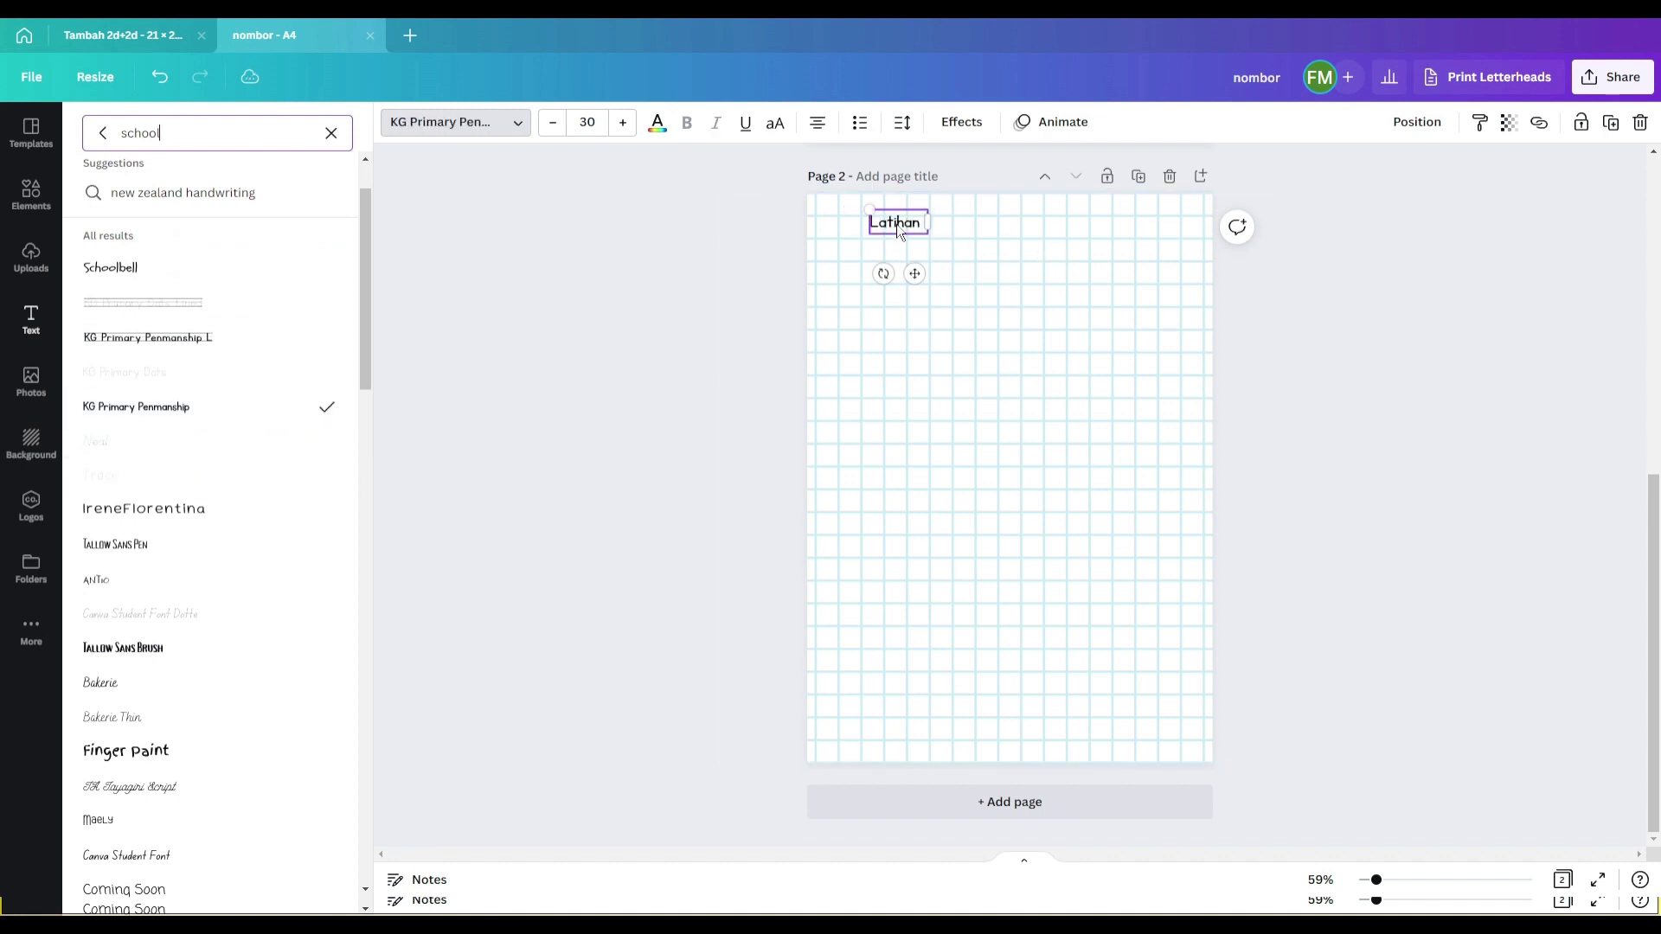
Increase the font size of the "Latihan 1" heading to 40
left_click(623, 122)
left_click(623, 122)
left_click(623, 122)
left_click(623, 122)
left_click(623, 122)
left_click(623, 122)
left_click(623, 122)
left_click(623, 122)
left_click(623, 122)
left_click(1011, 374)
Move the "Latihan 1" heading against the left edge near the top of page 2 and deselect it
left_click_drag(909, 229, 863, 235)
key("Return")
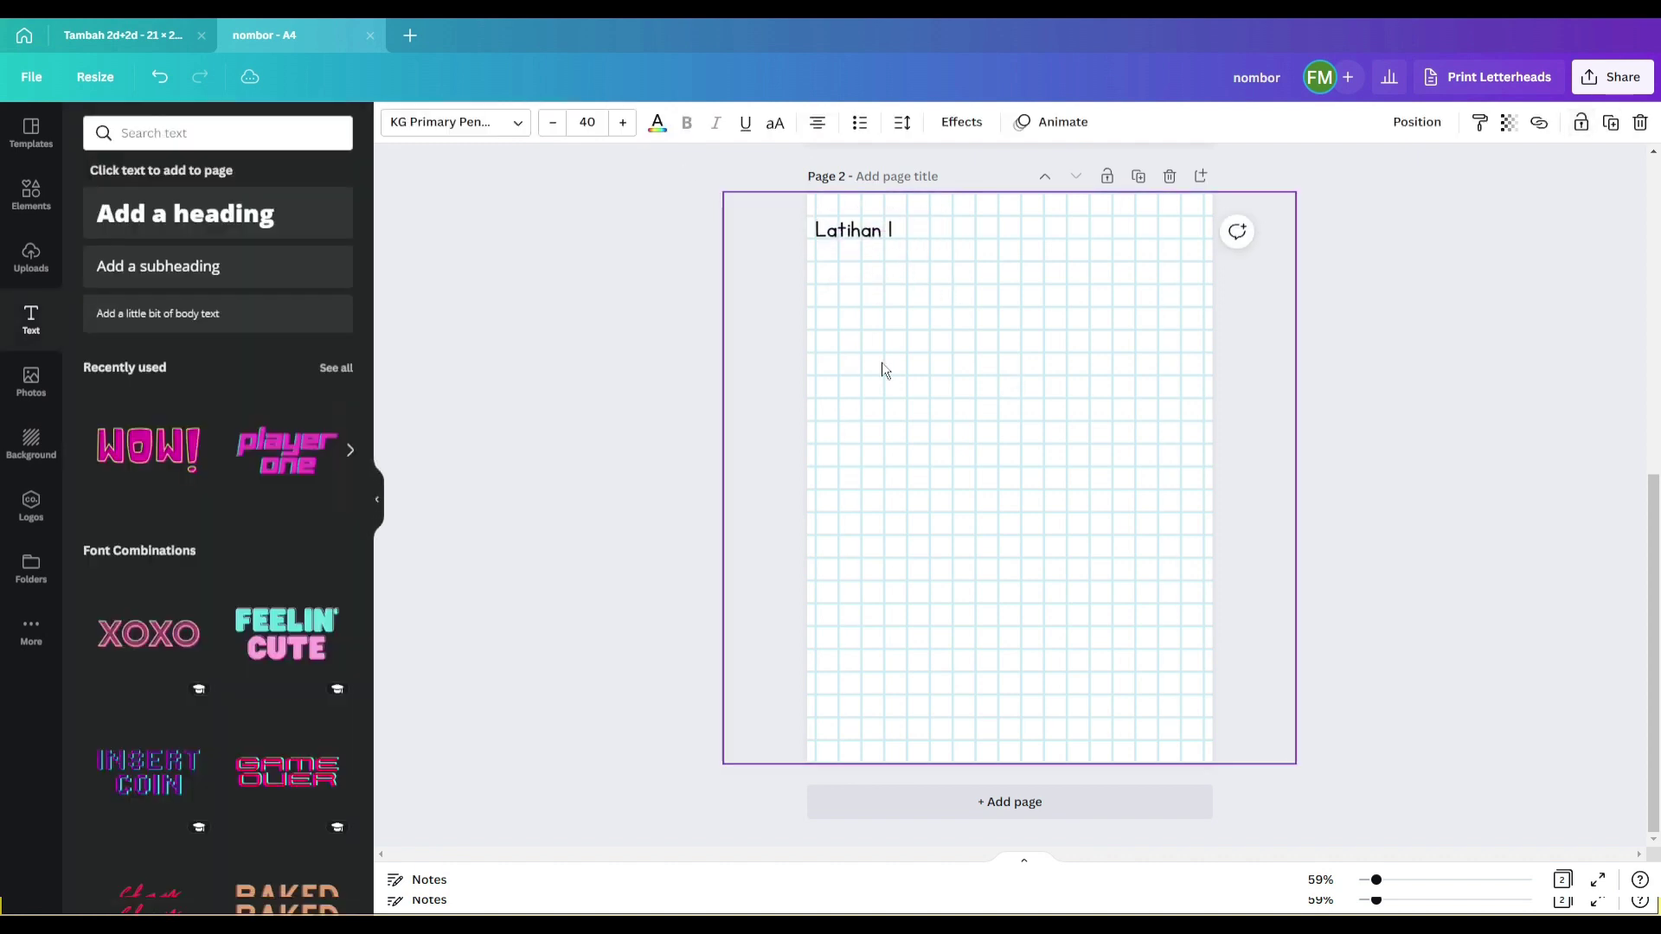
key("Escape")
left_click(1341, 397)
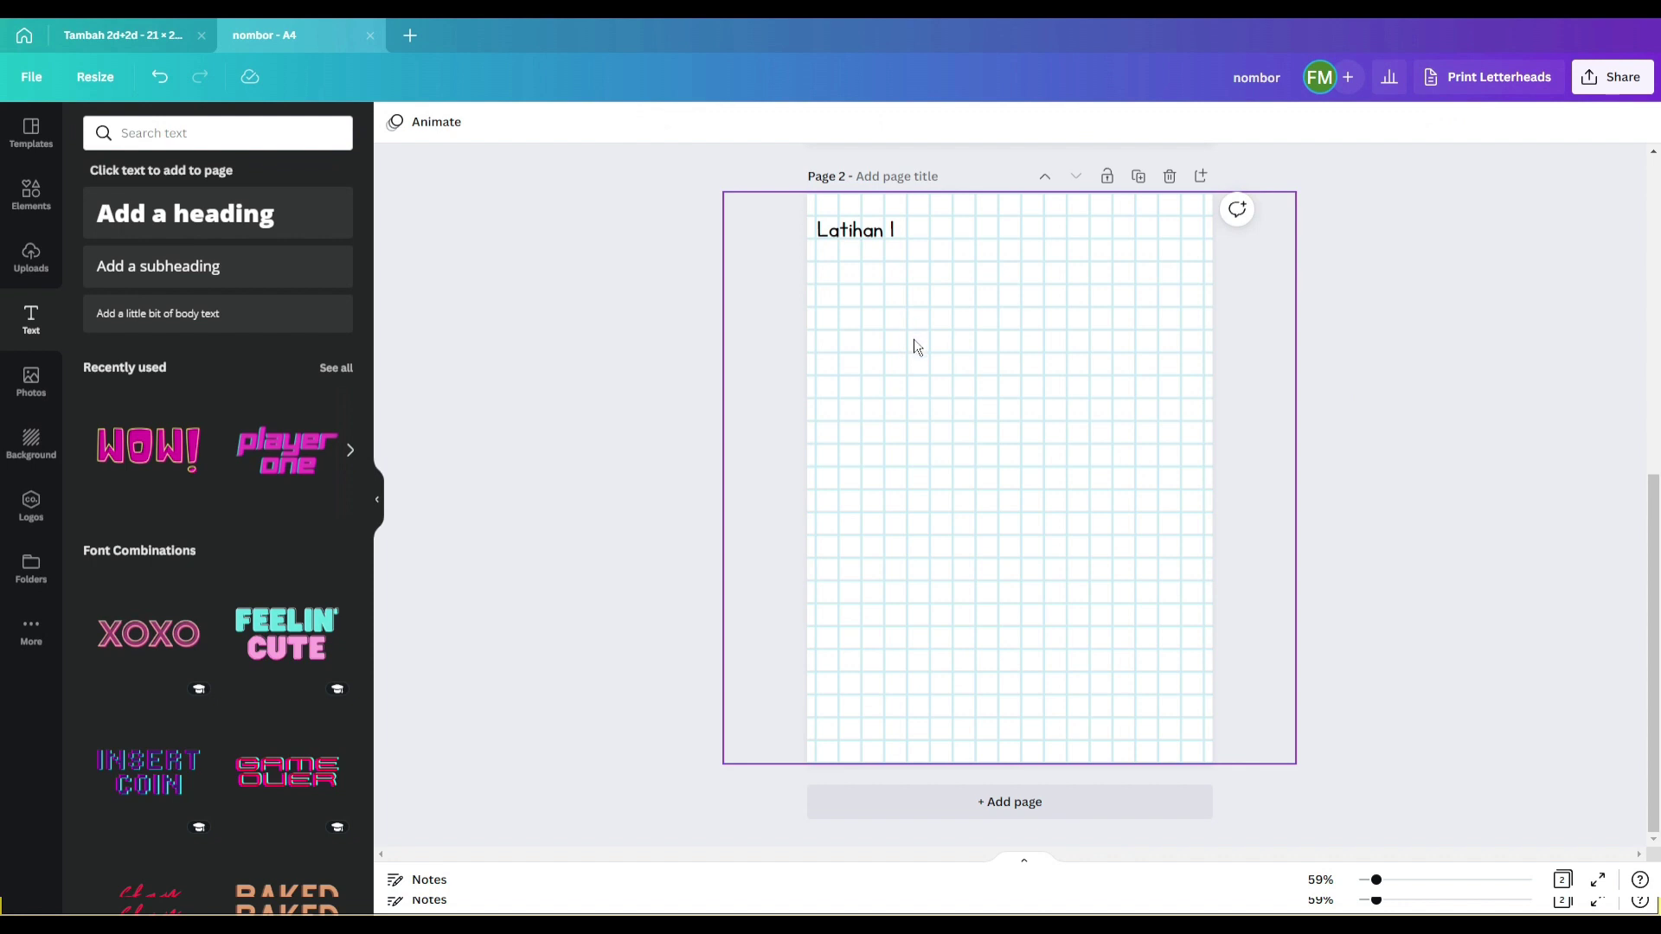
Add a text box with font size 48 and place it just below the "Latihan 1" heading
key("t")
left_click(587, 122)
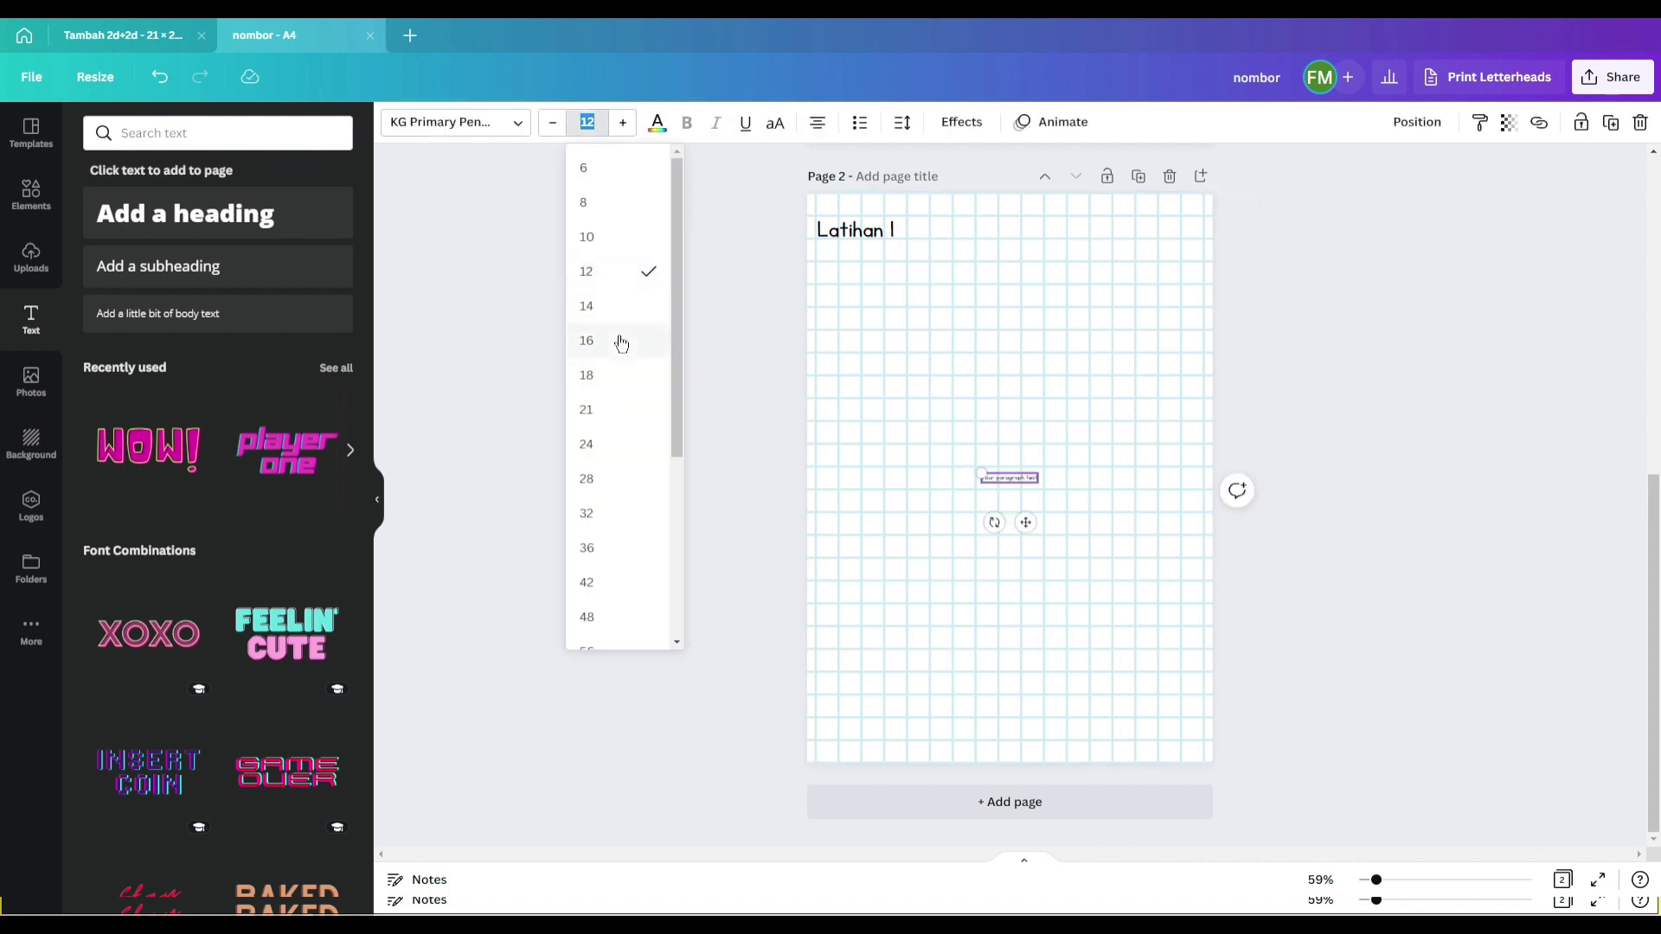
scroll(621, 343, "down", 4)
left_click(606, 311)
left_click_drag(981, 482, 915, 292)
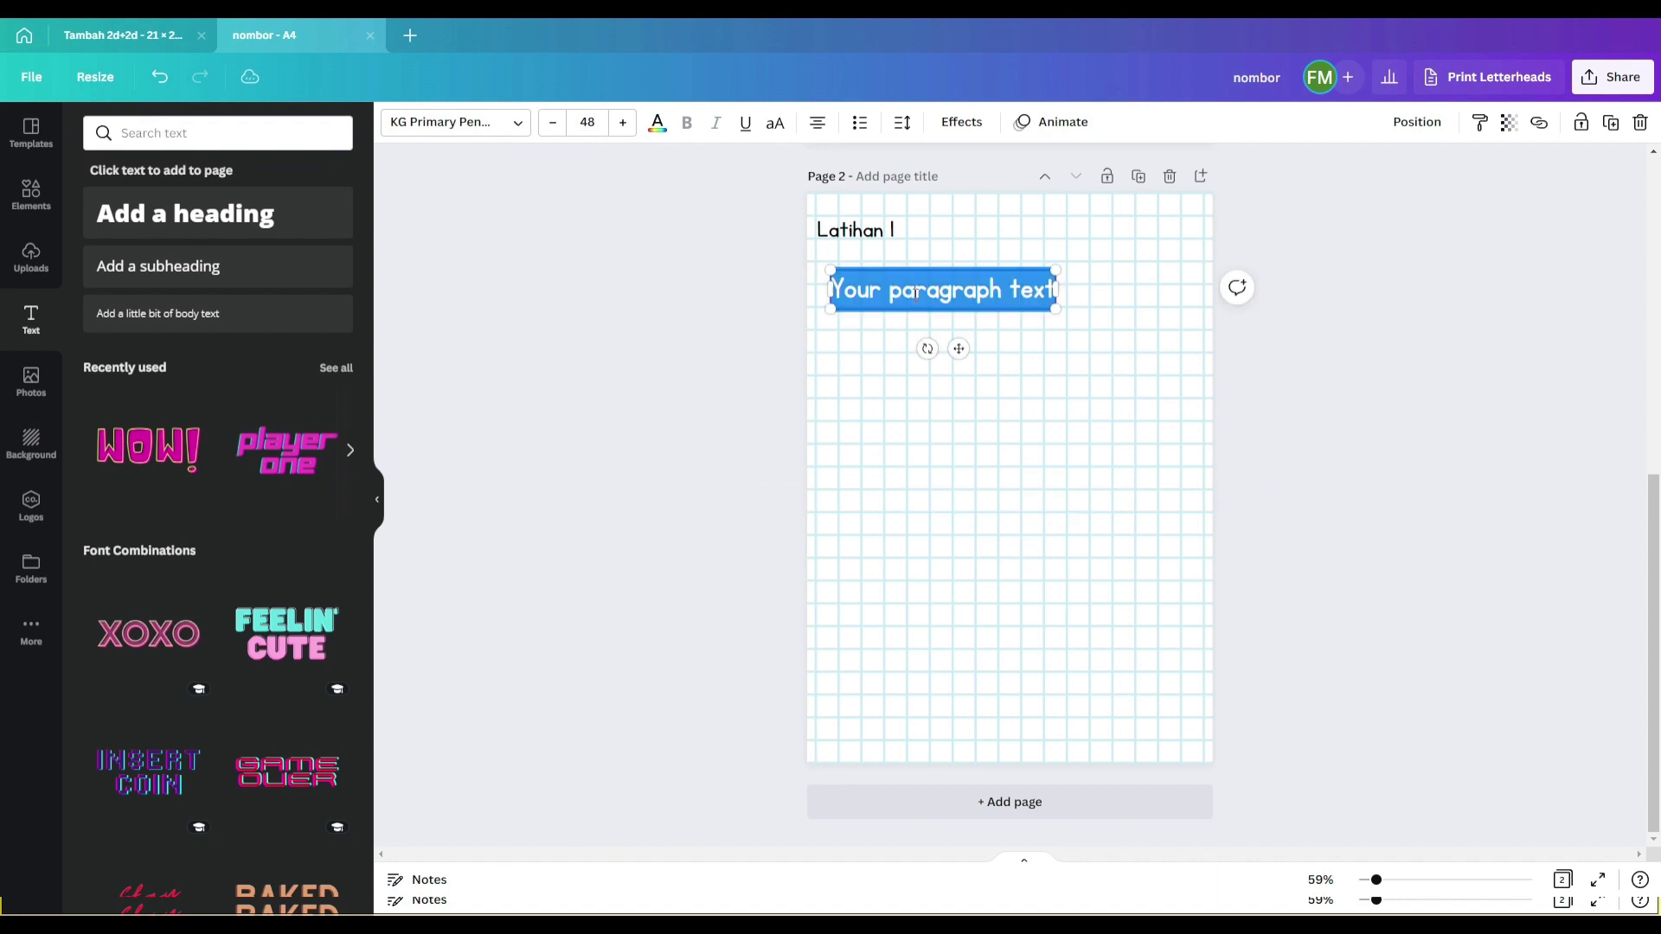
Enter "a) 320 + 56 =" in the new text box and move it beneath the start of the heading
type("a)")
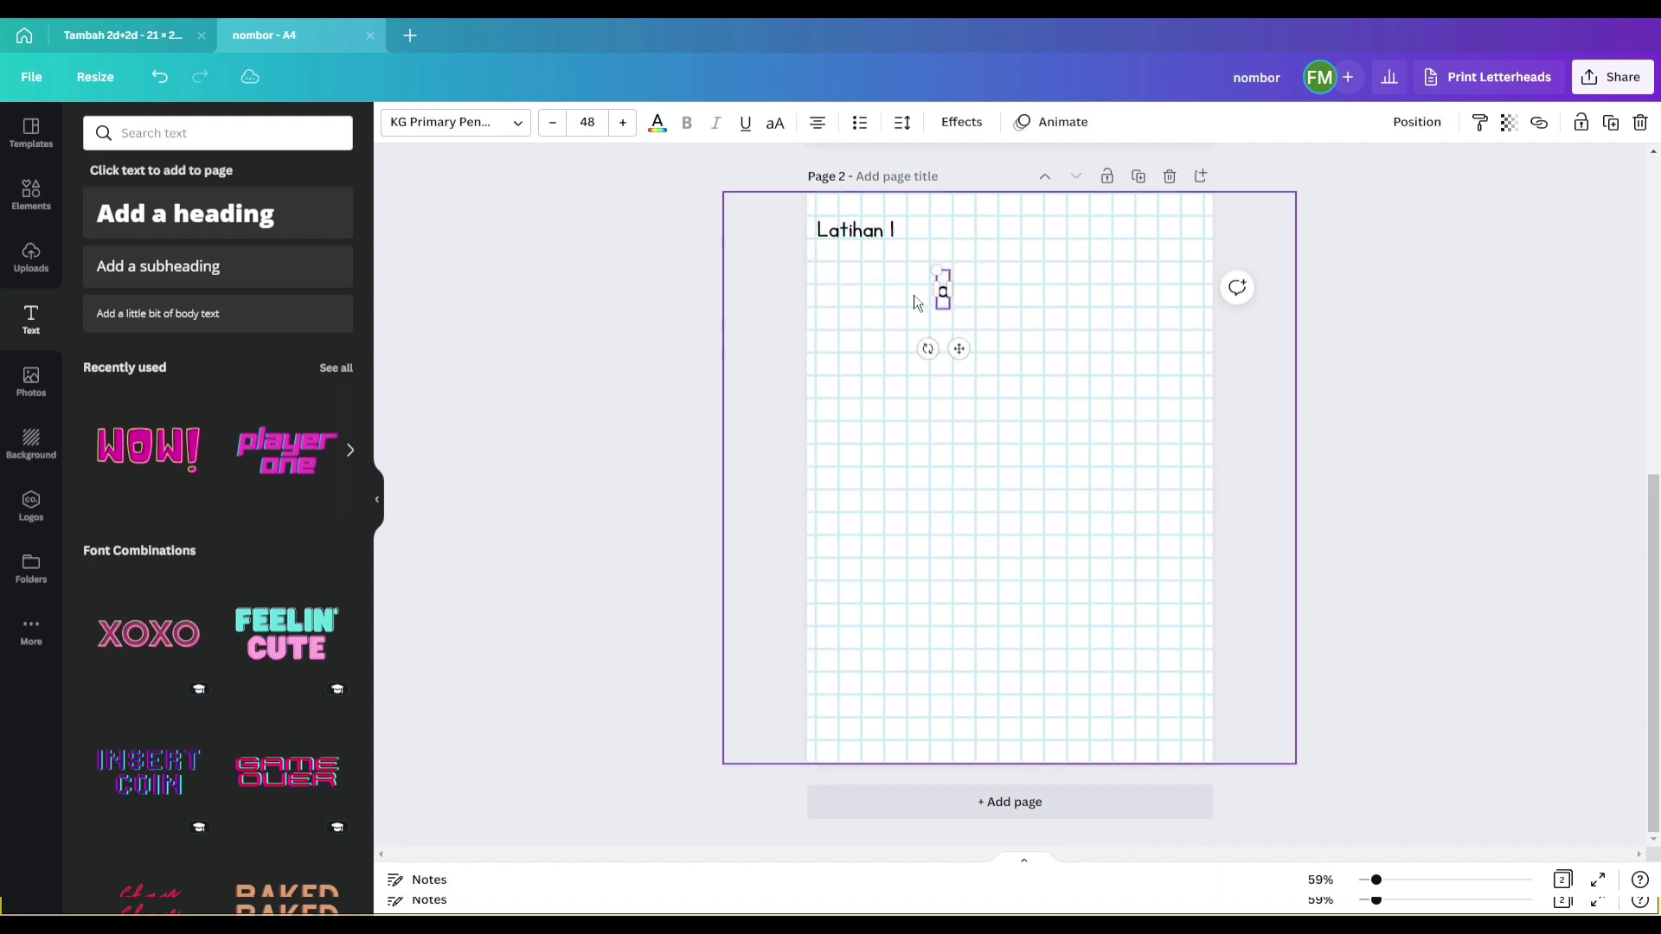
type(" 3")
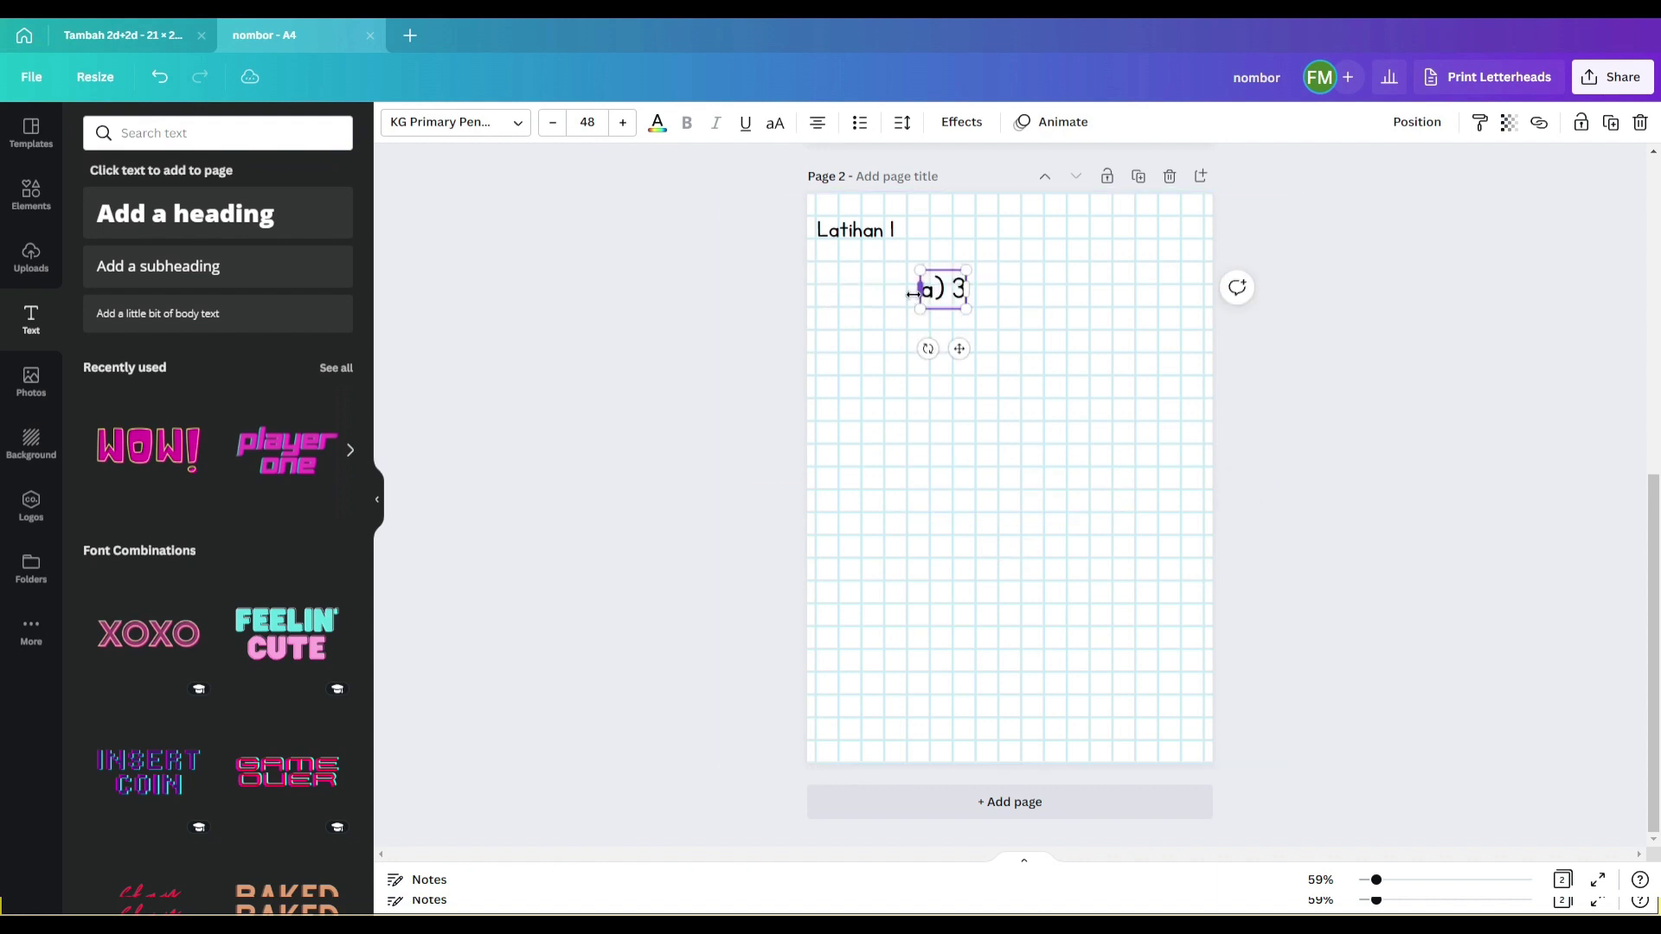
type("20 + 56 =")
key("Escape")
left_click_drag(982, 290, 928, 273)
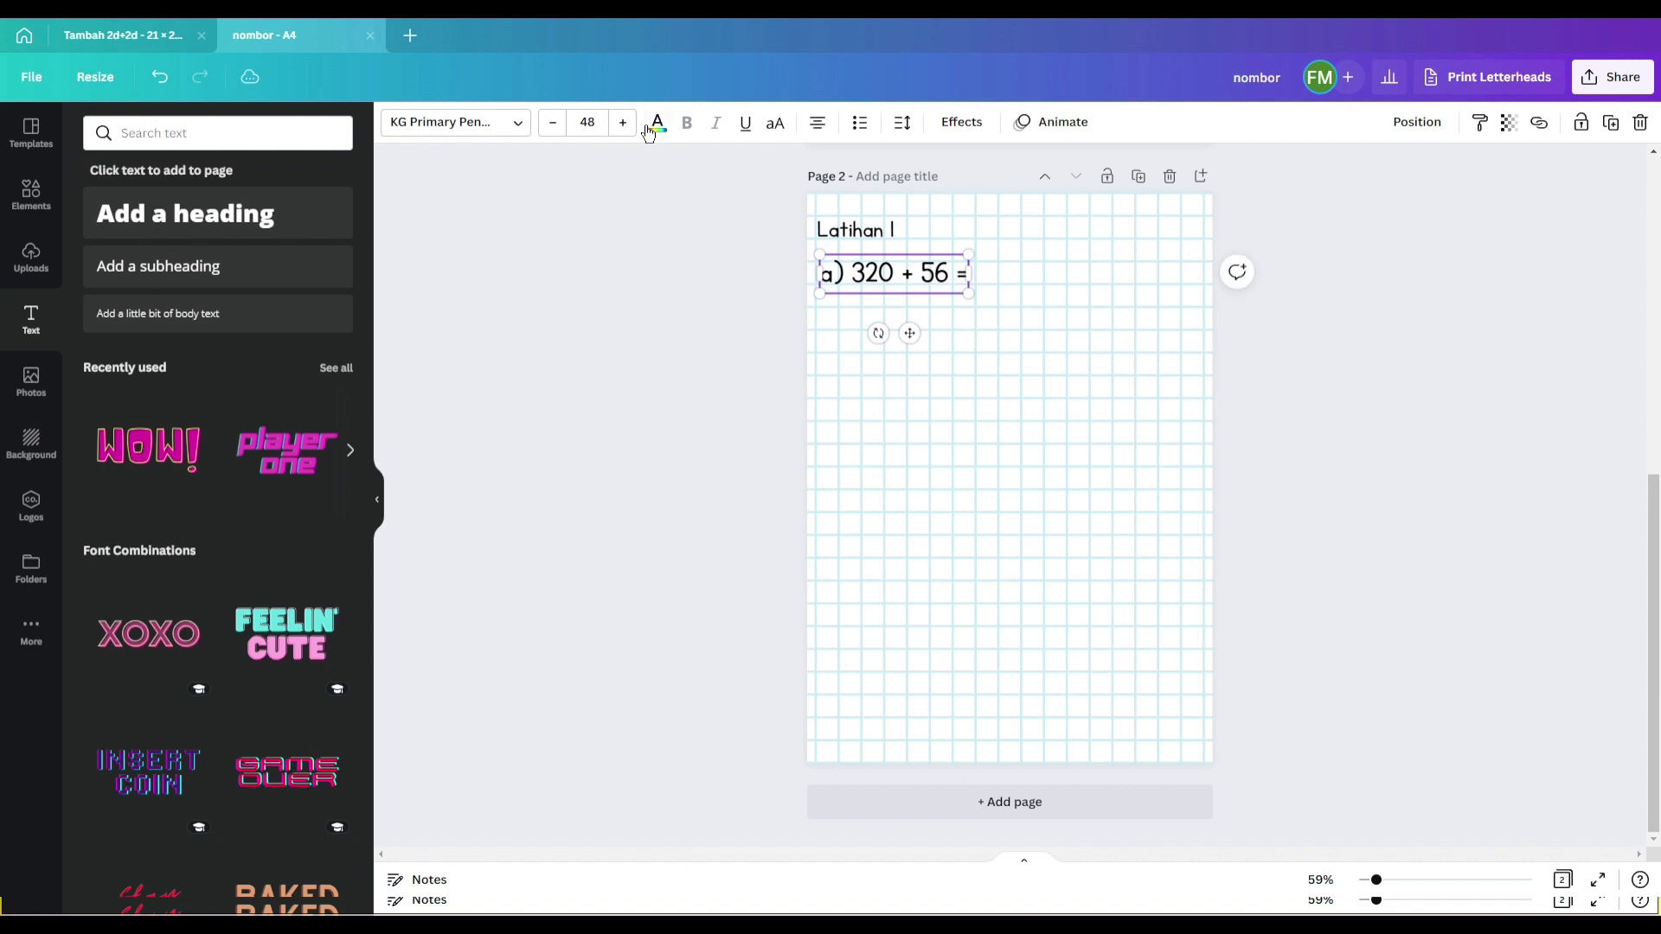
Reduce the font size of "a) 320 + 56 =" to 40 and align it with the heading's left edge
left_click(550, 124)
left_click(550, 124)
left_click(550, 124)
left_click(550, 124)
left_click(550, 124)
left_click(550, 124)
left_click(550, 124)
left_click(550, 124)
left_click_drag(907, 272, 895, 277)
left_click(1357, 375)
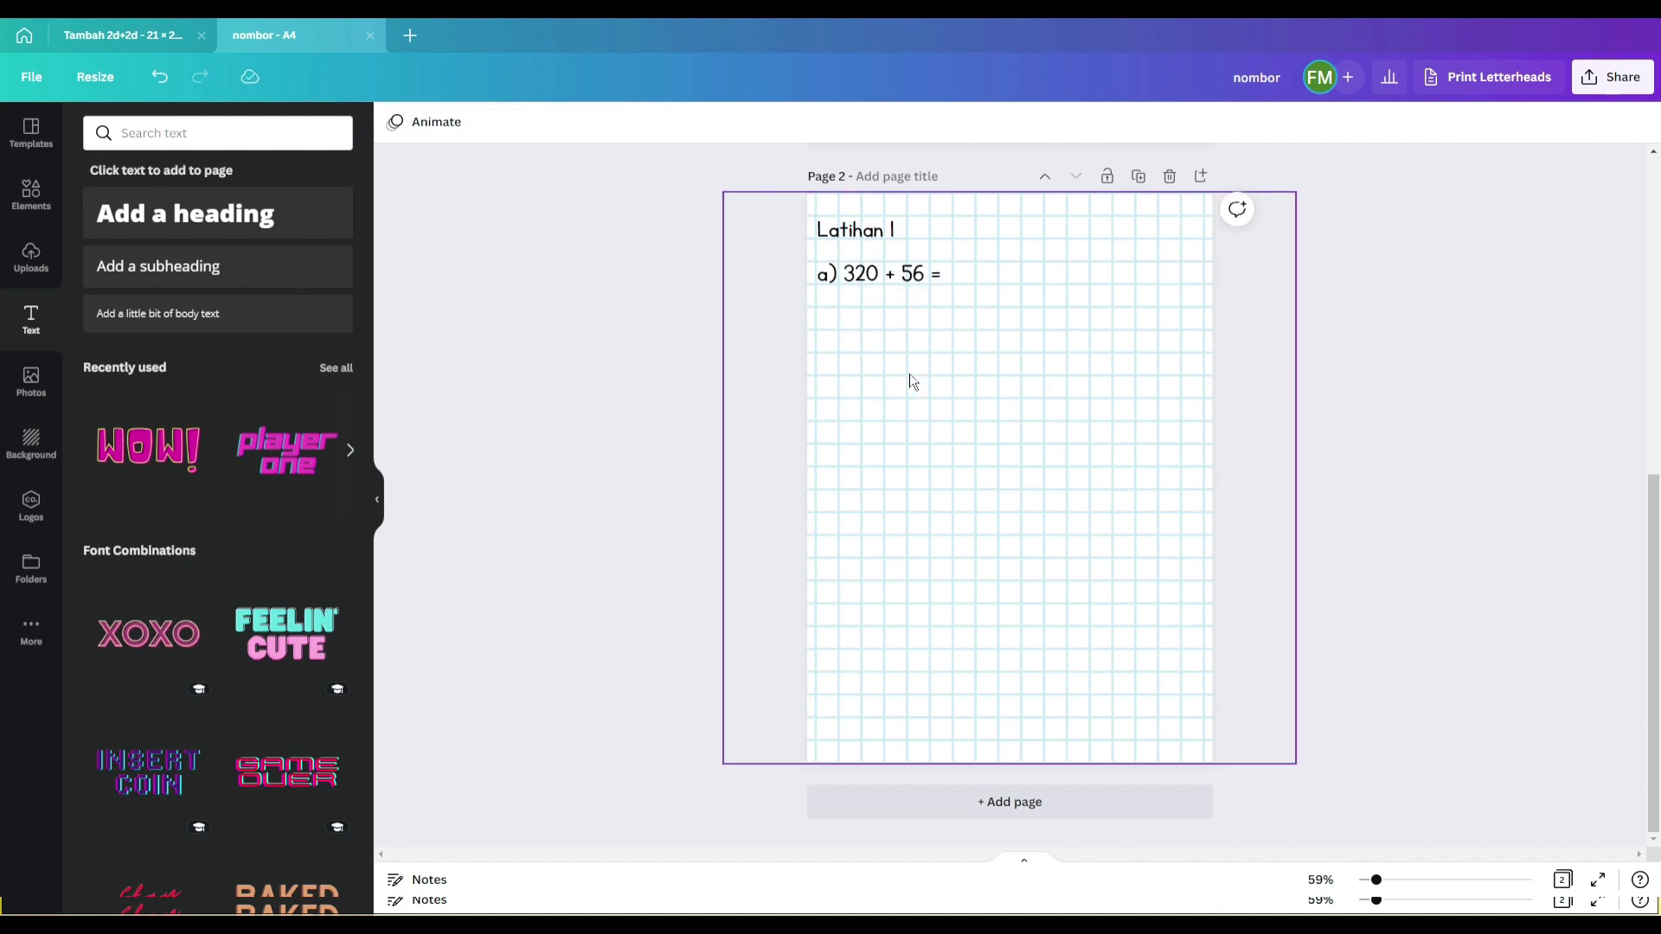
Add another text box to page 2 and set its font size to 40
left_click(881, 289)
left_click(862, 327)
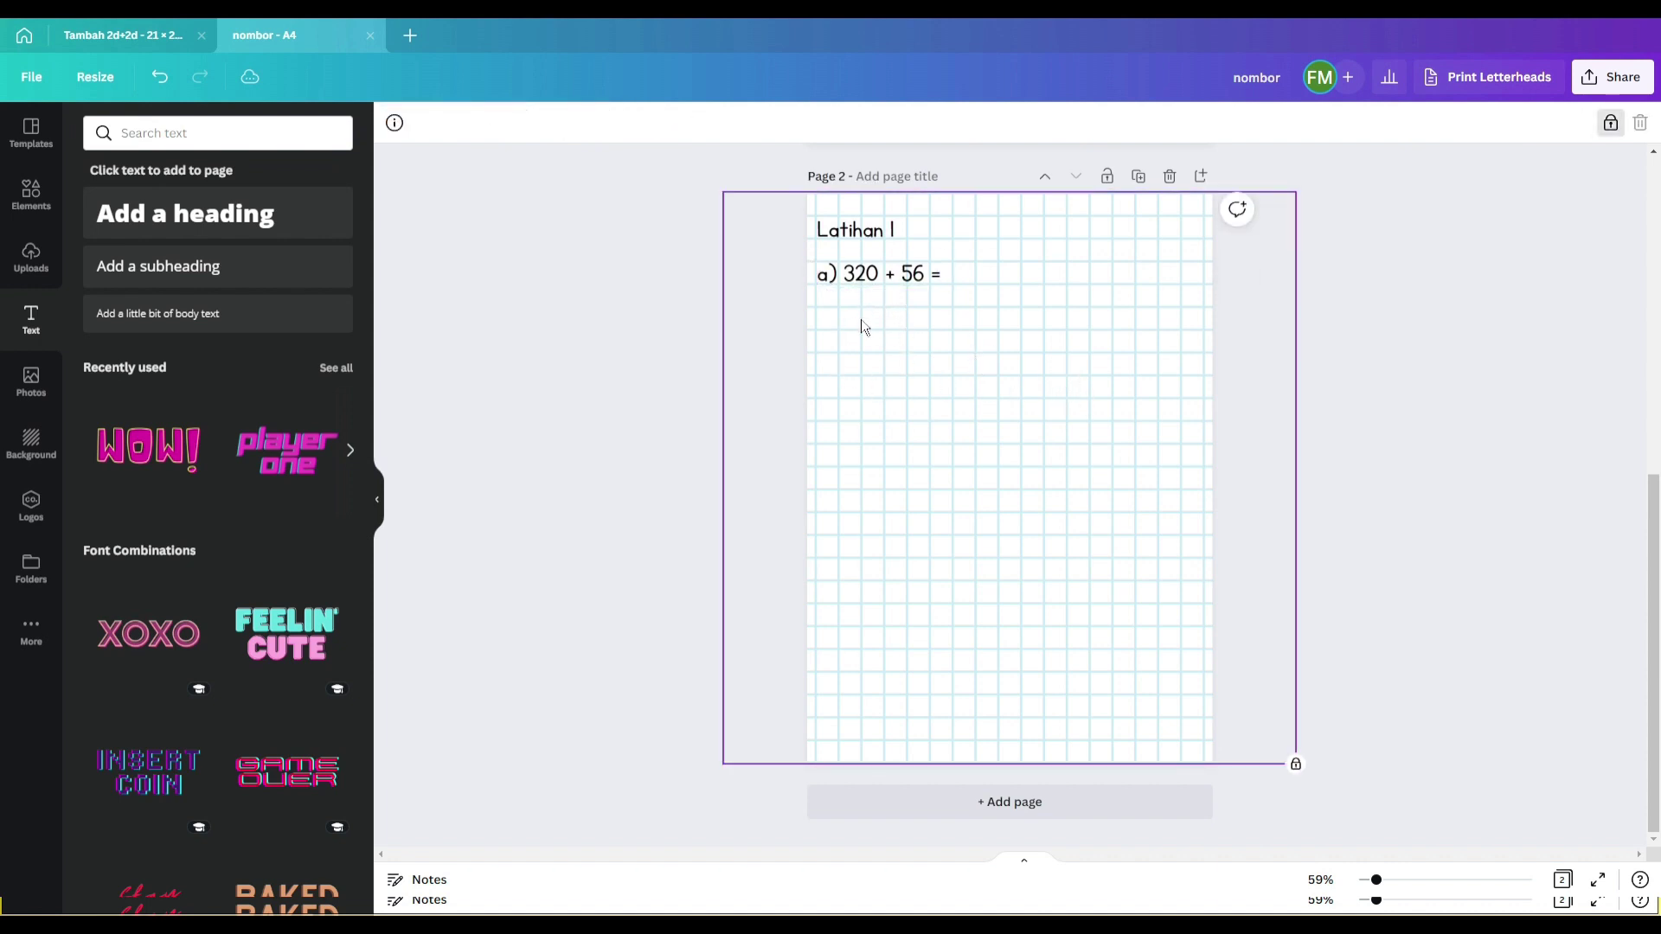
key("t")
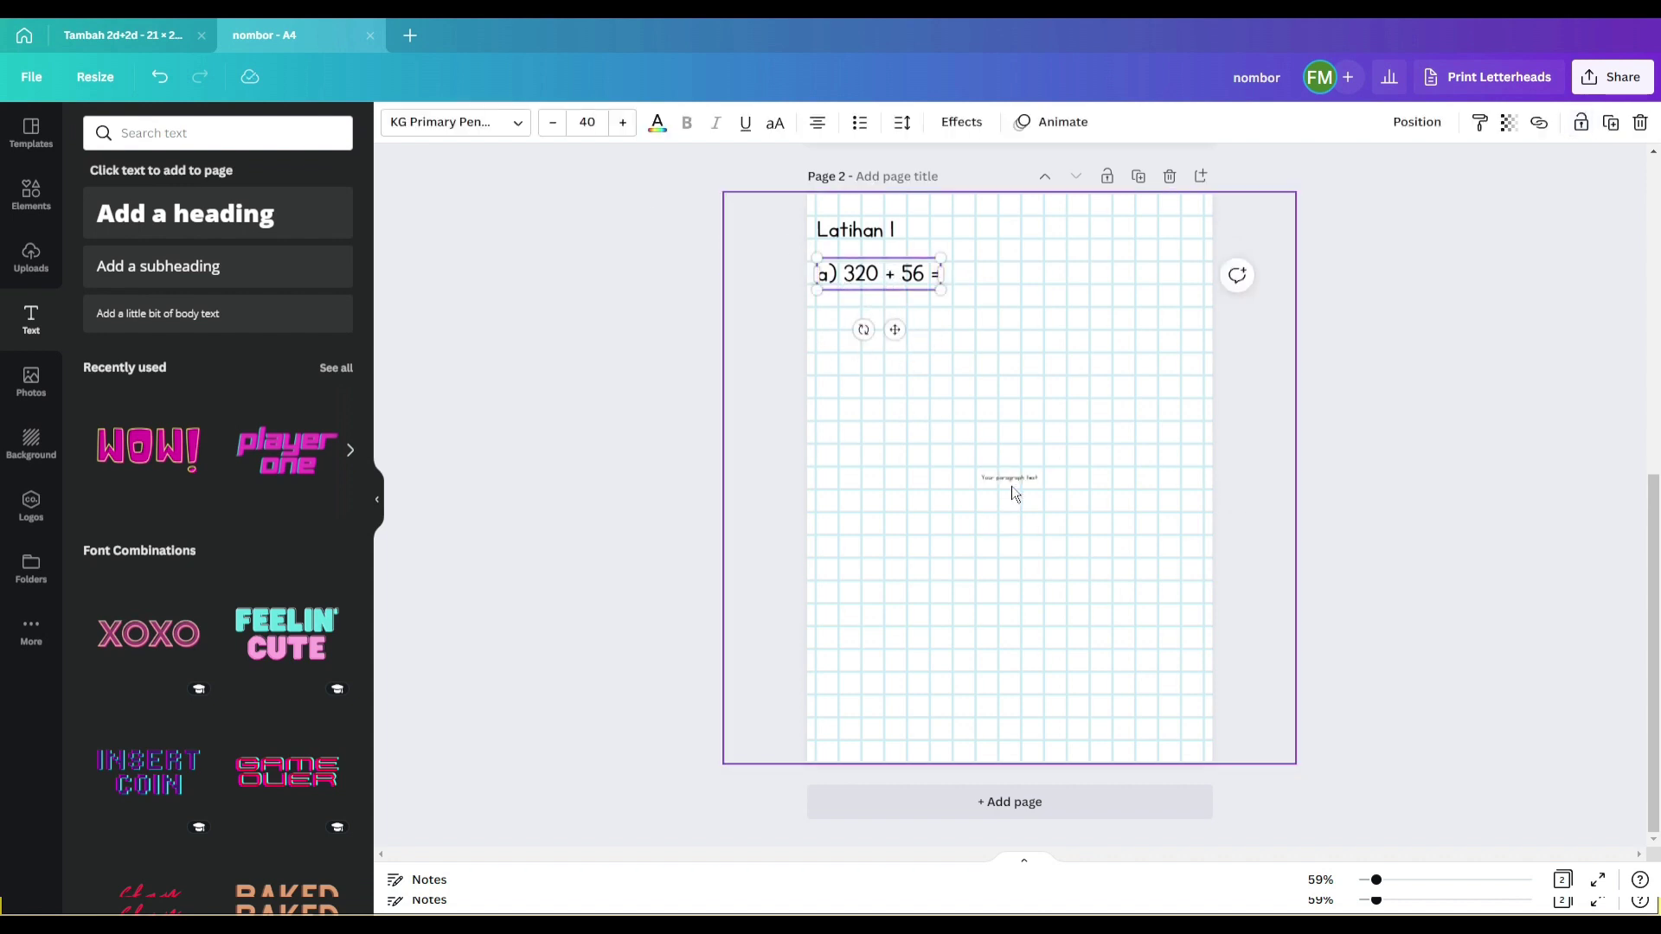
left_click(588, 122)
type("40")
key("Return")
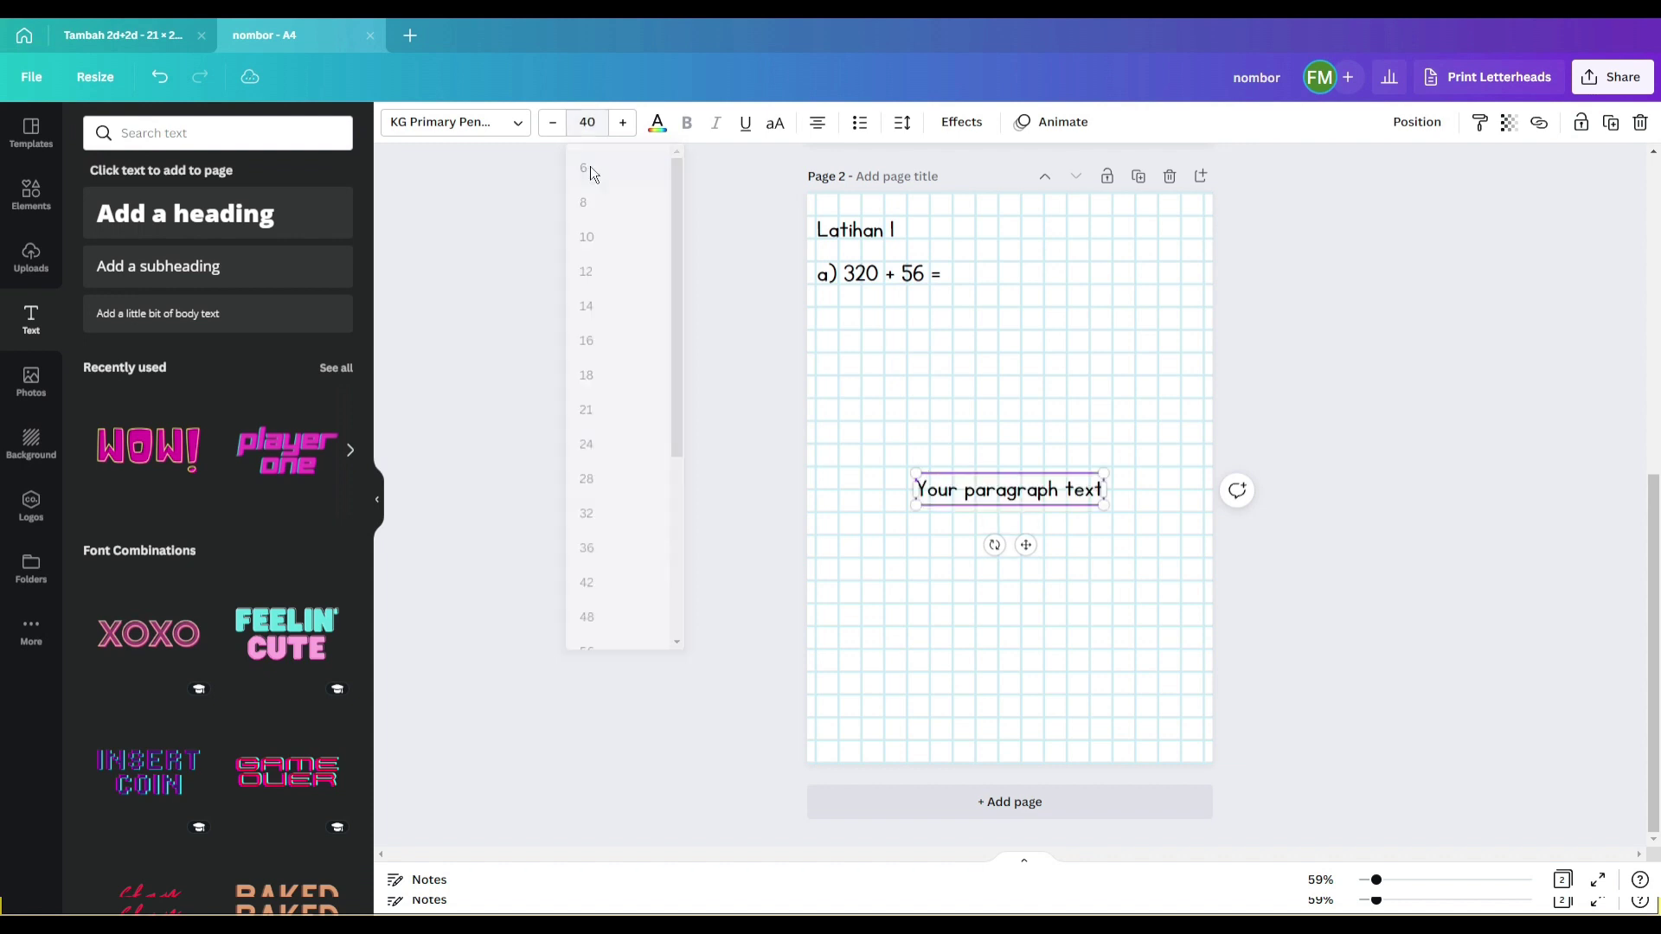
Replace the placeholder text with "320" and place it below the number 320 in the equation
left_click_drag(919, 490, 1020, 486)
triple_click(1049, 488)
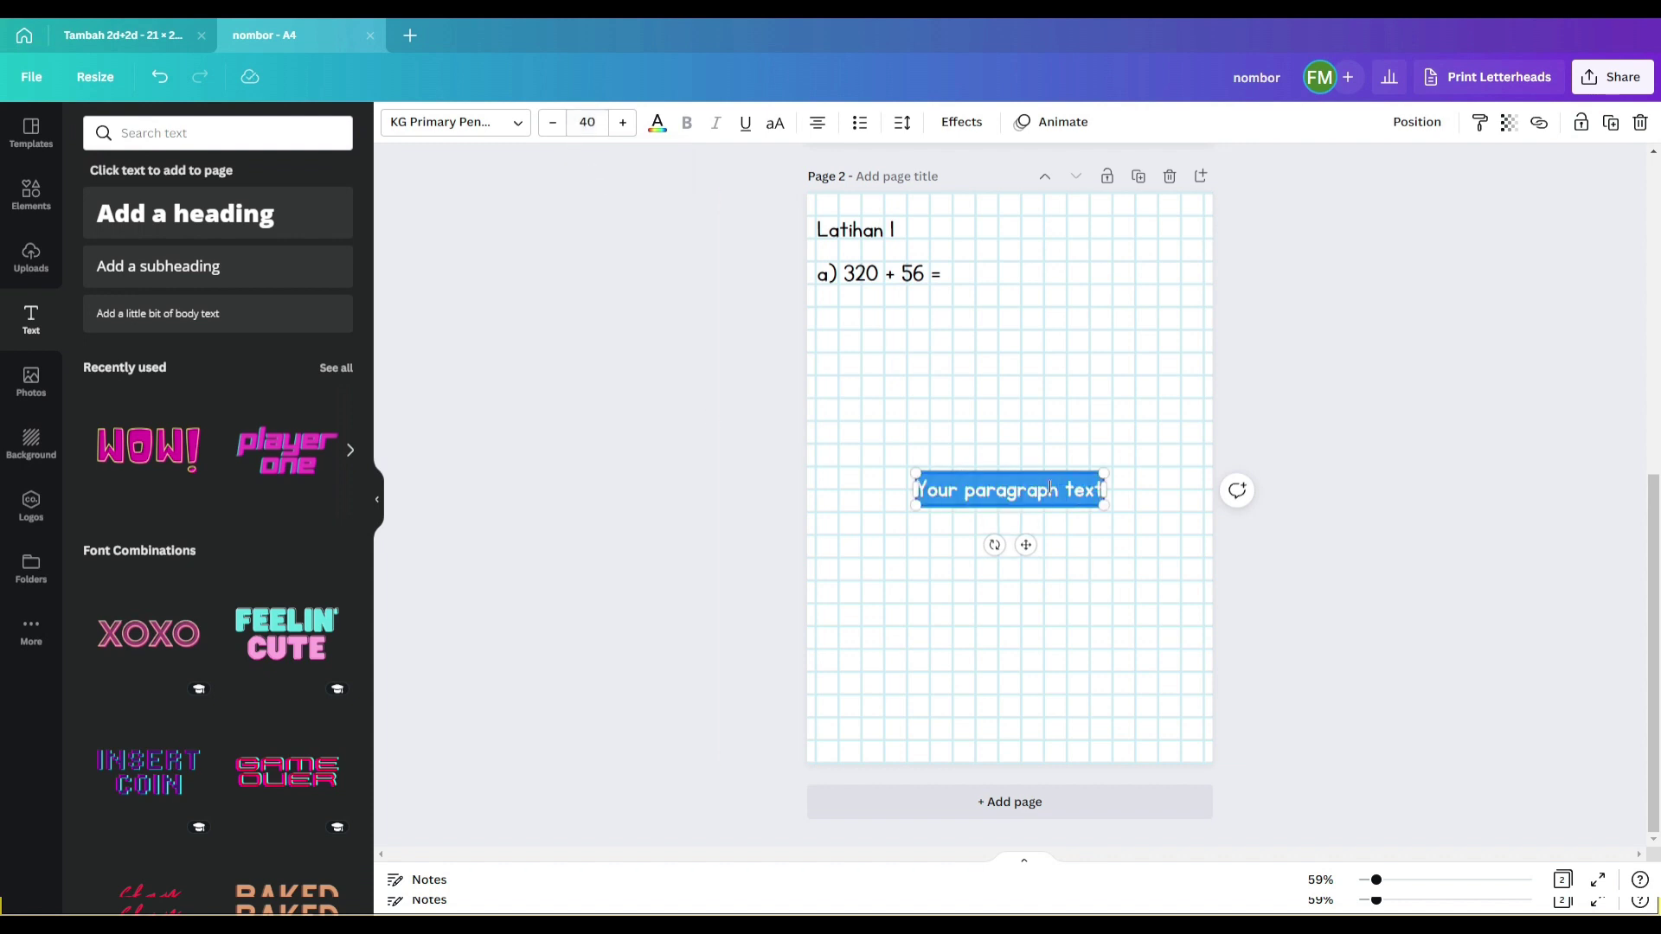
type("320")
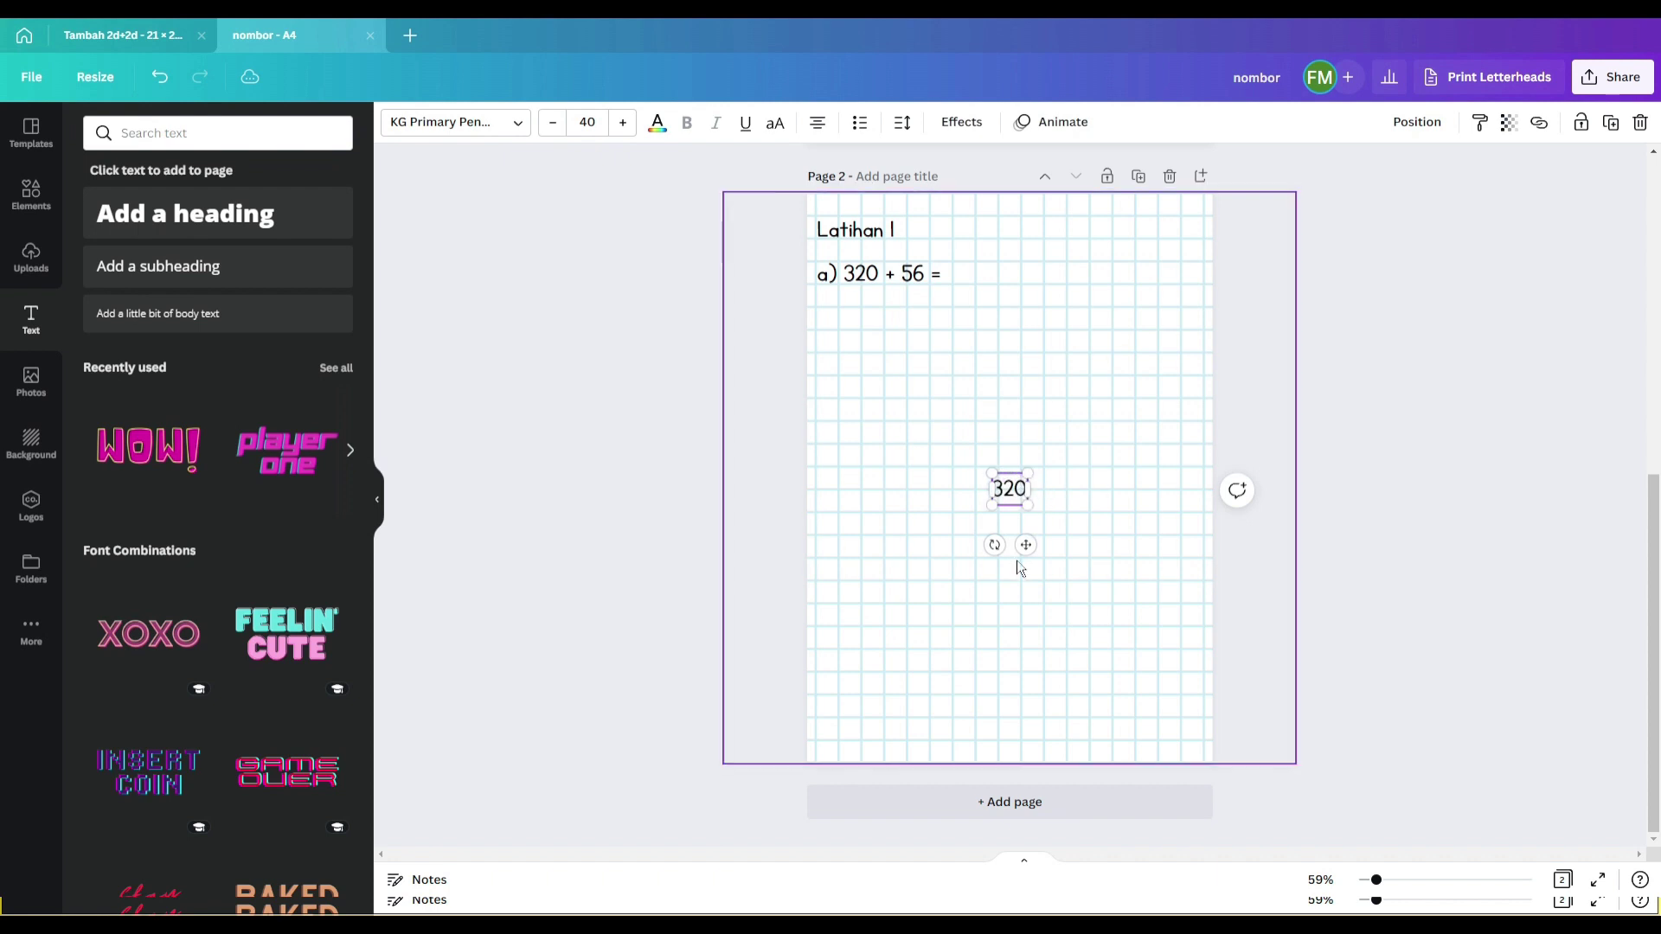
left_click_drag(1026, 545, 878, 368)
key("Escape")
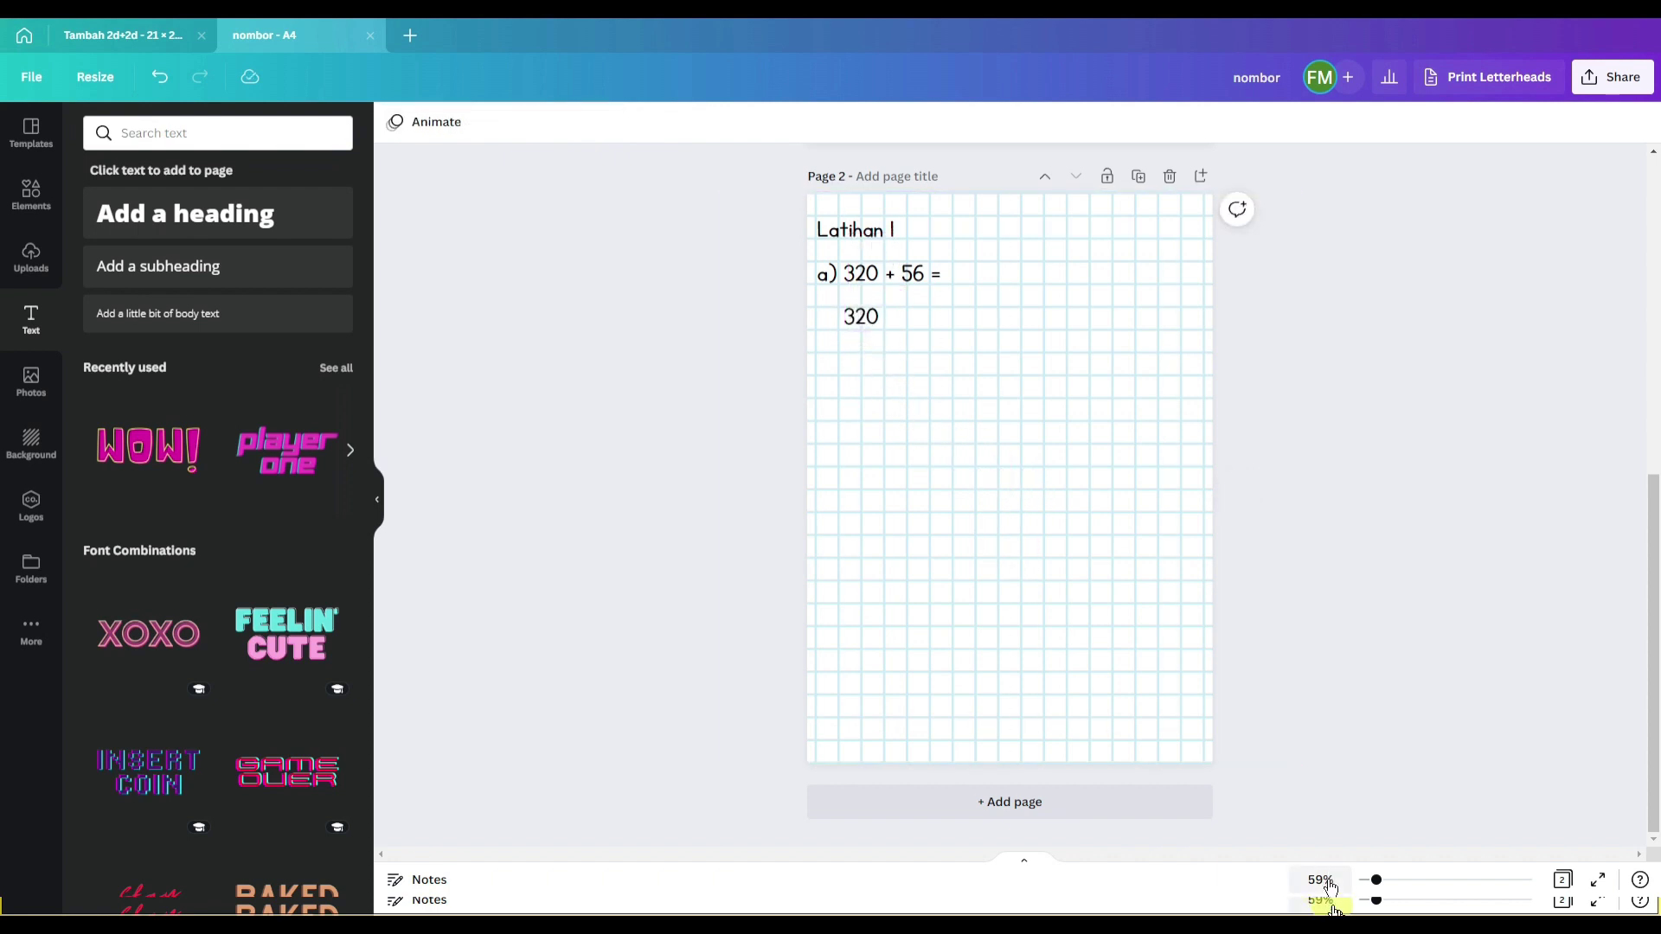
Shift the separate "320" slightly left and down, left-align its text and widen its text box
left_click_drag(1375, 879, 1388, 880)
scroll(774, 449, "up", 2)
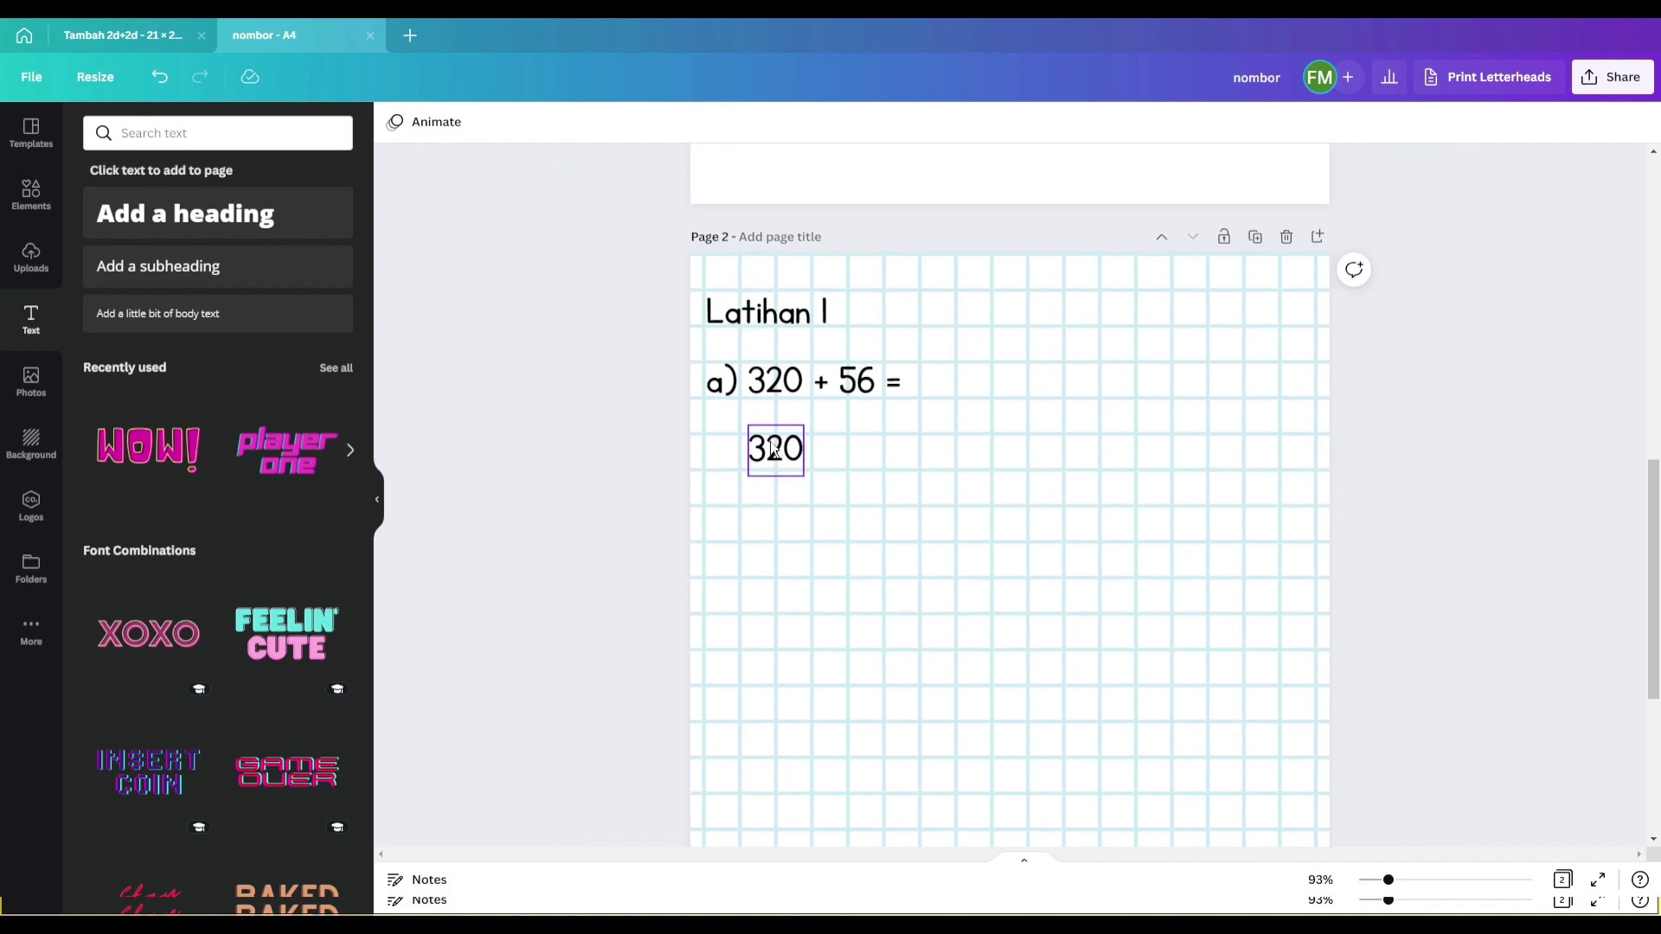
left_click_drag(769, 461, 767, 462)
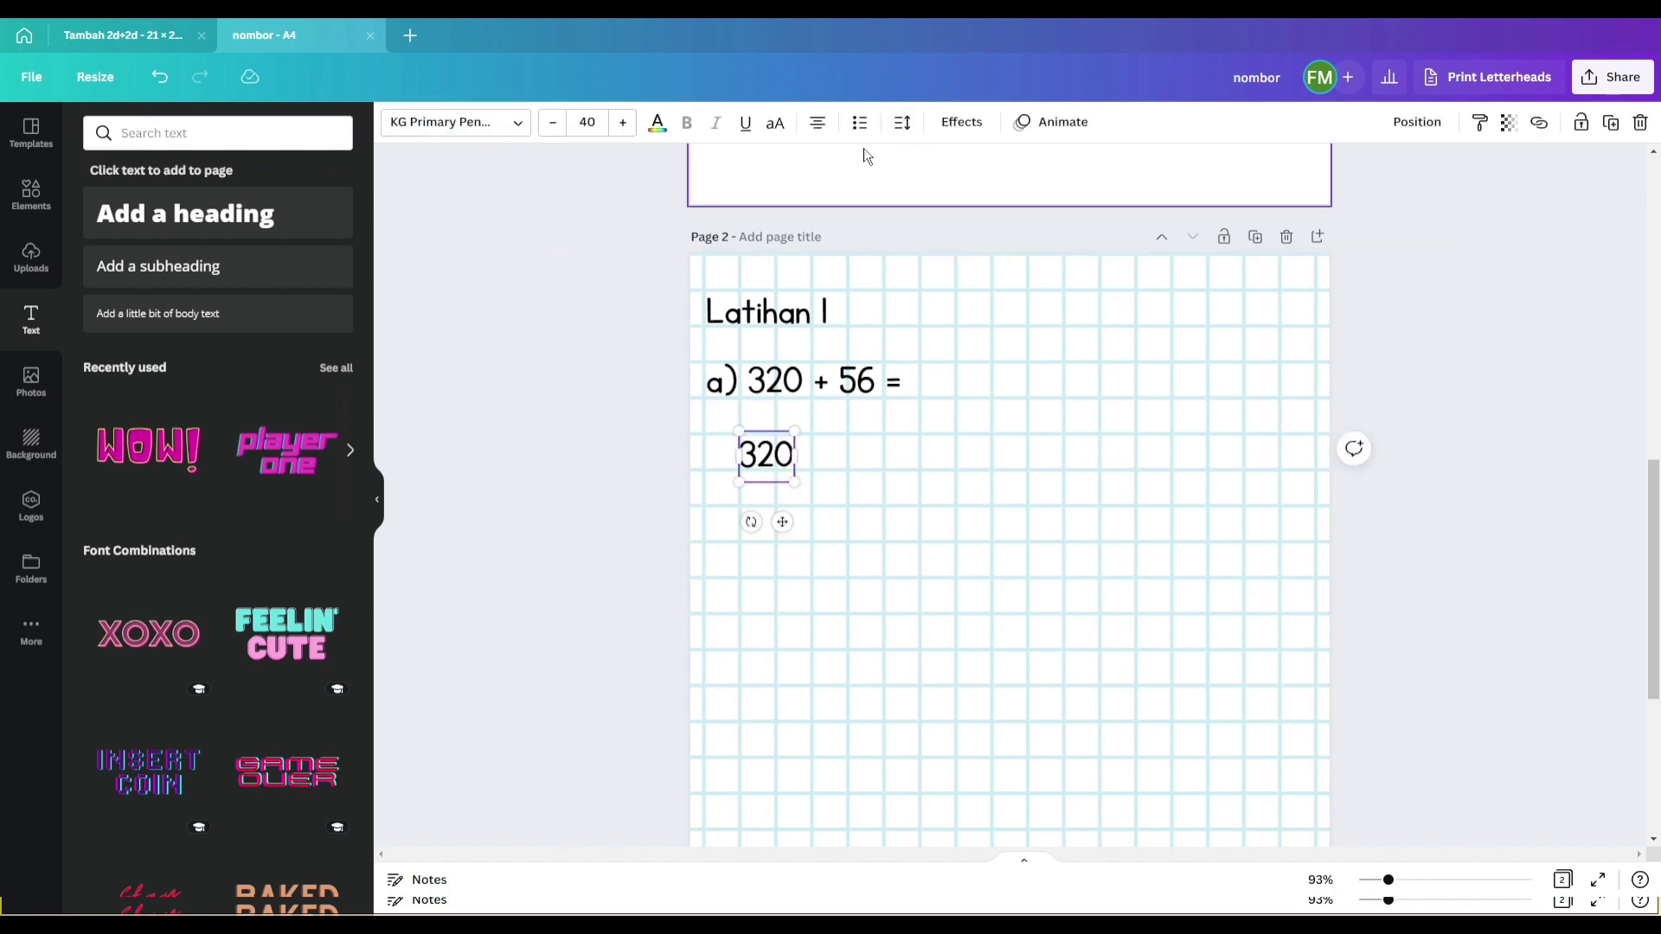
left_click(818, 125)
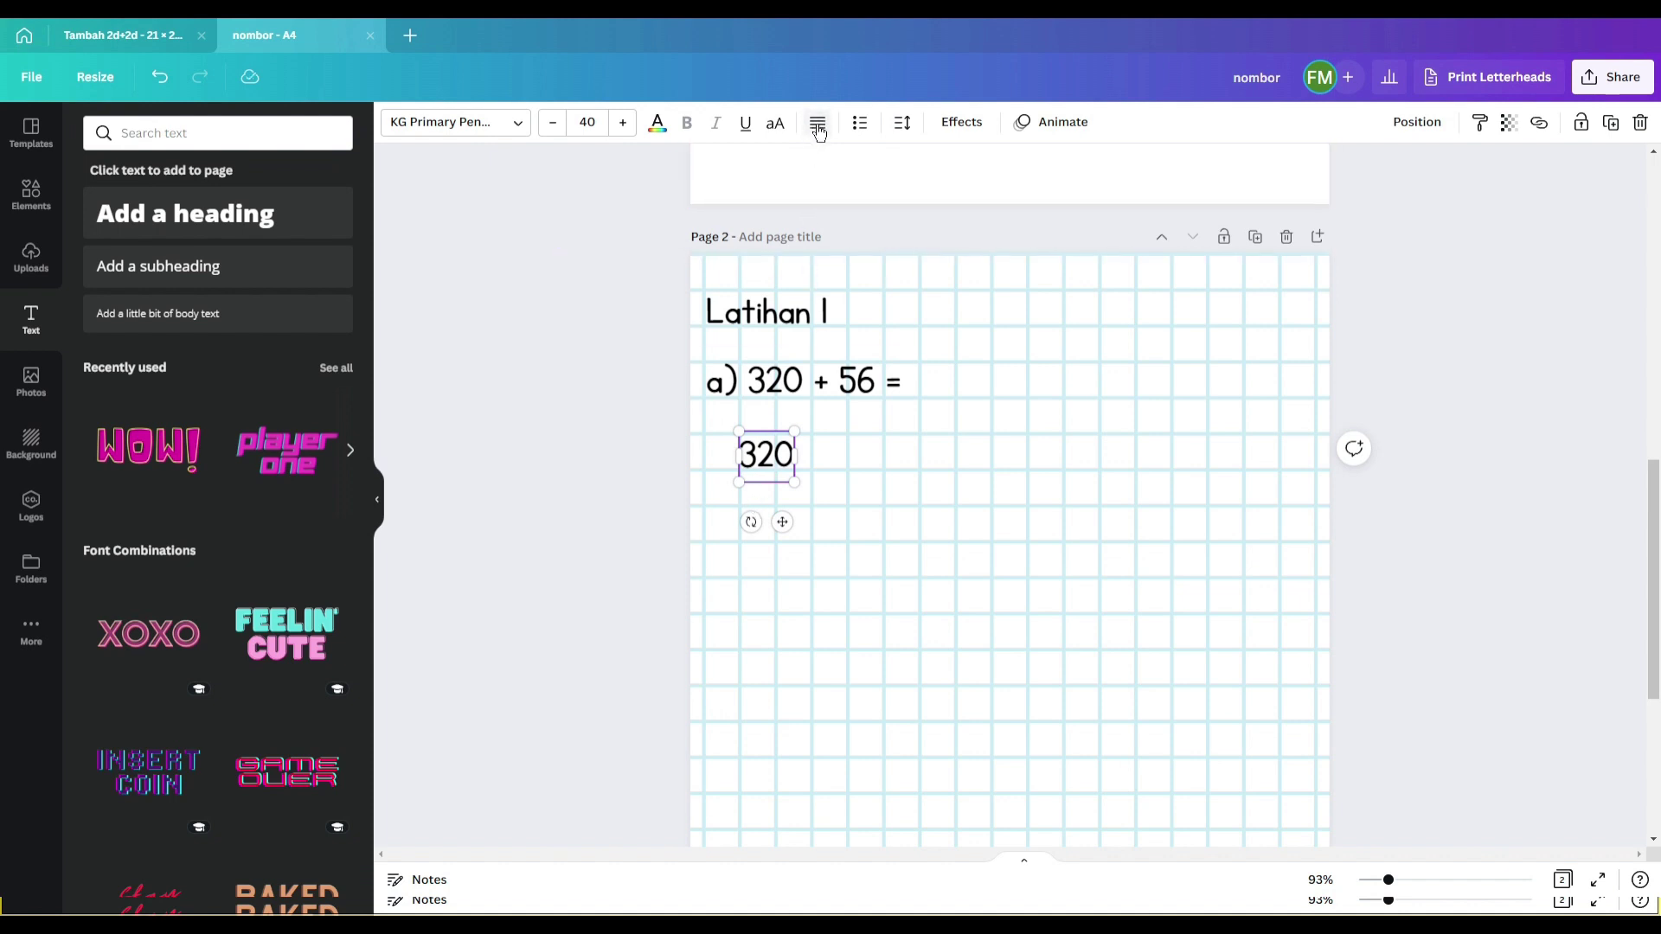
left_click(819, 133)
left_click(818, 135)
left_click_drag(800, 455, 877, 456)
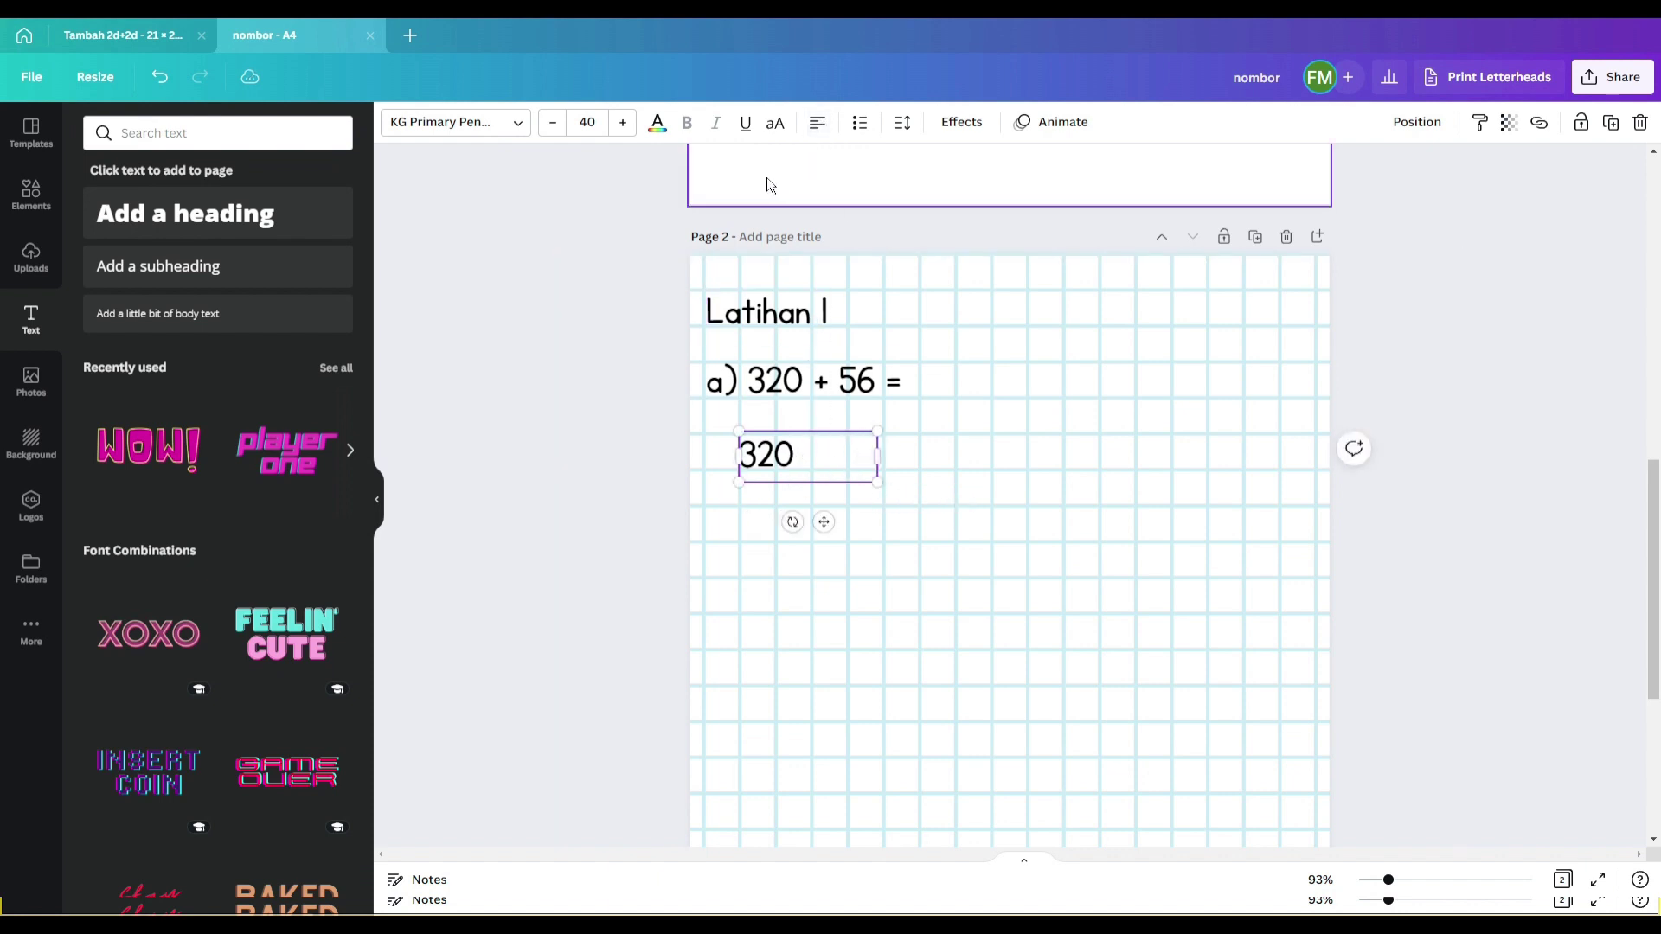
Cycle the "320" text box through the other alignments and back to left alignment
left_click(819, 127)
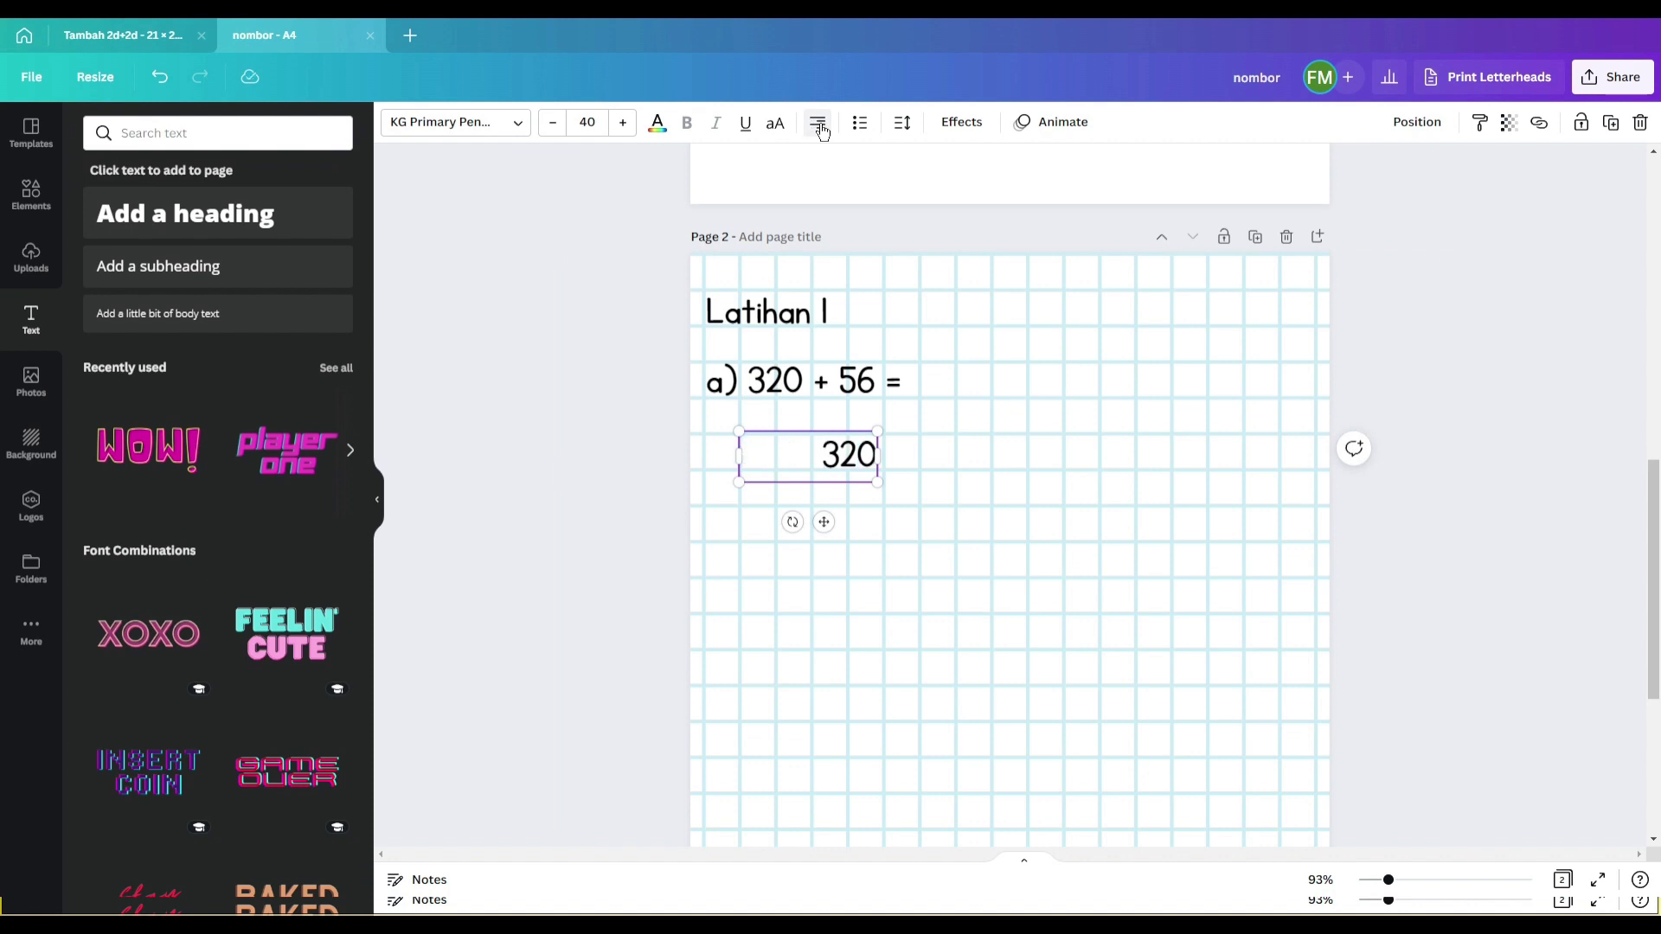
left_click(820, 127)
left_click(821, 129)
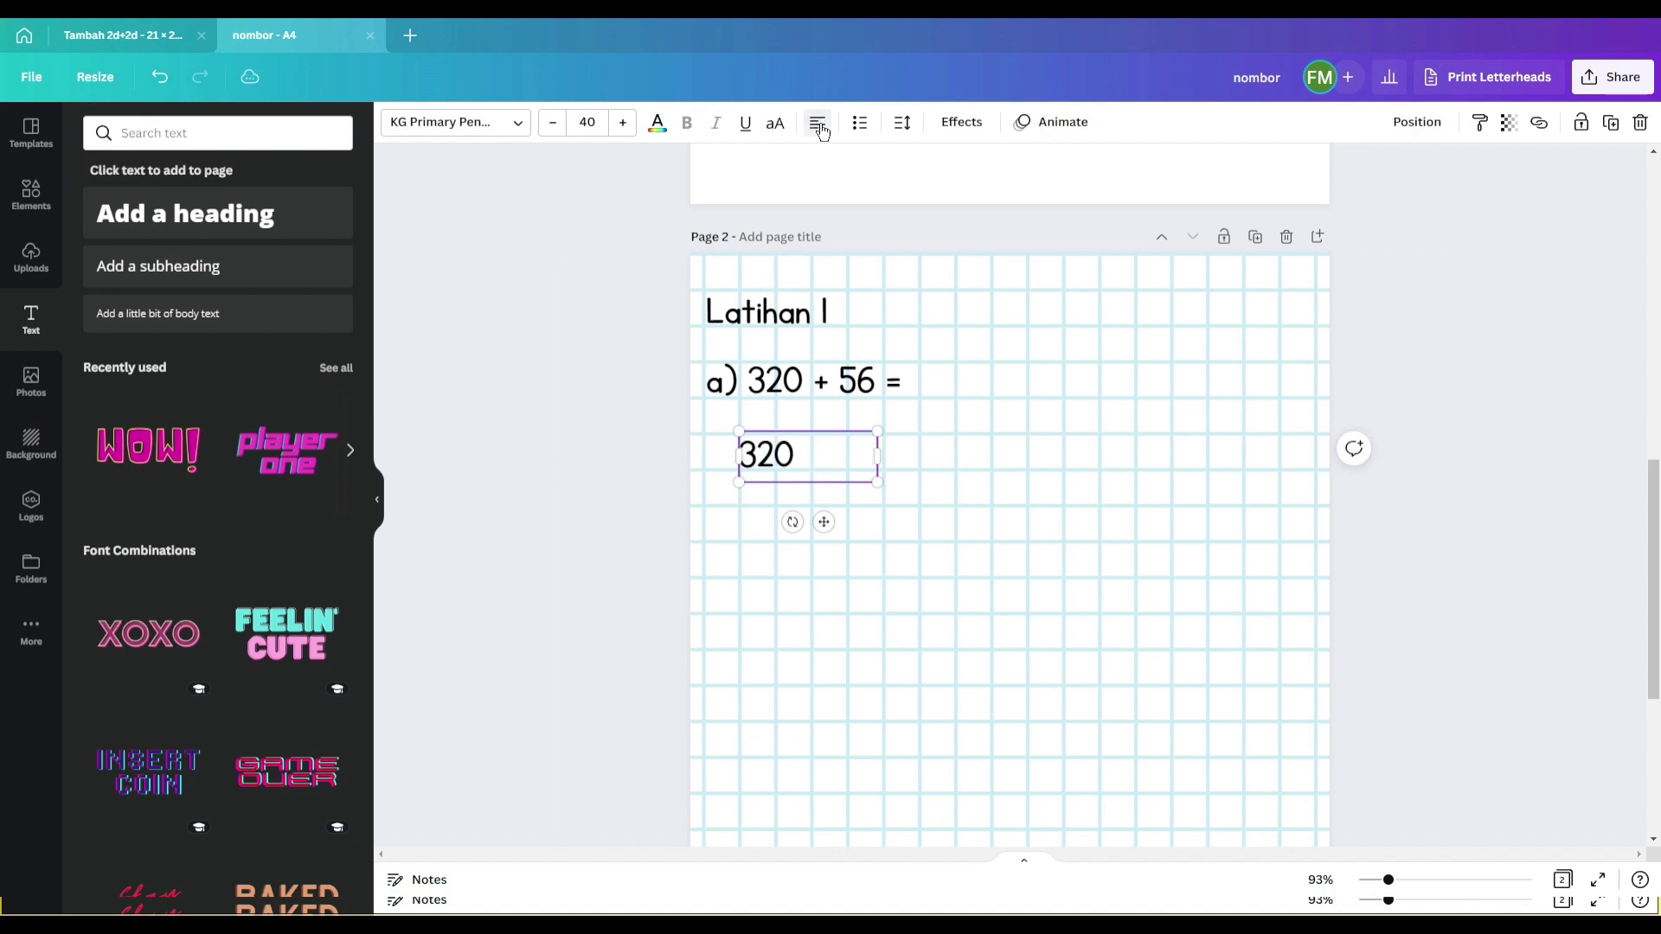
Narrow the "320" text box slightly and set its letter spacing to 418 to spread the digits
left_click_drag(878, 457, 855, 457)
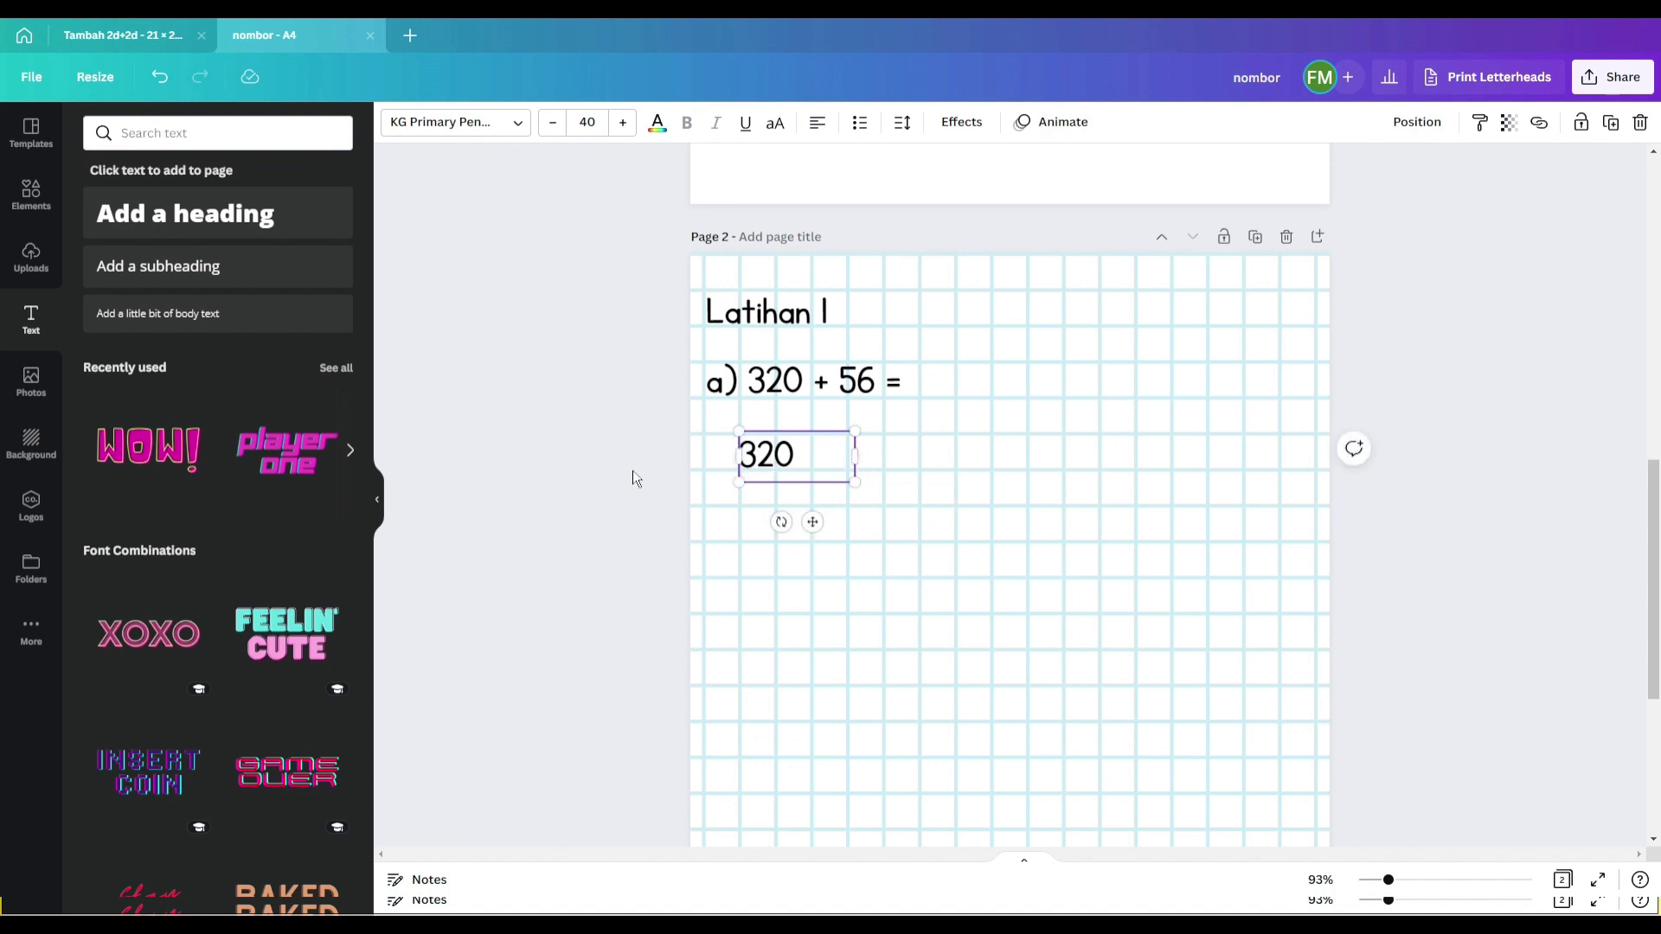
left_click(903, 125)
left_click_drag(957, 202, 1045, 206)
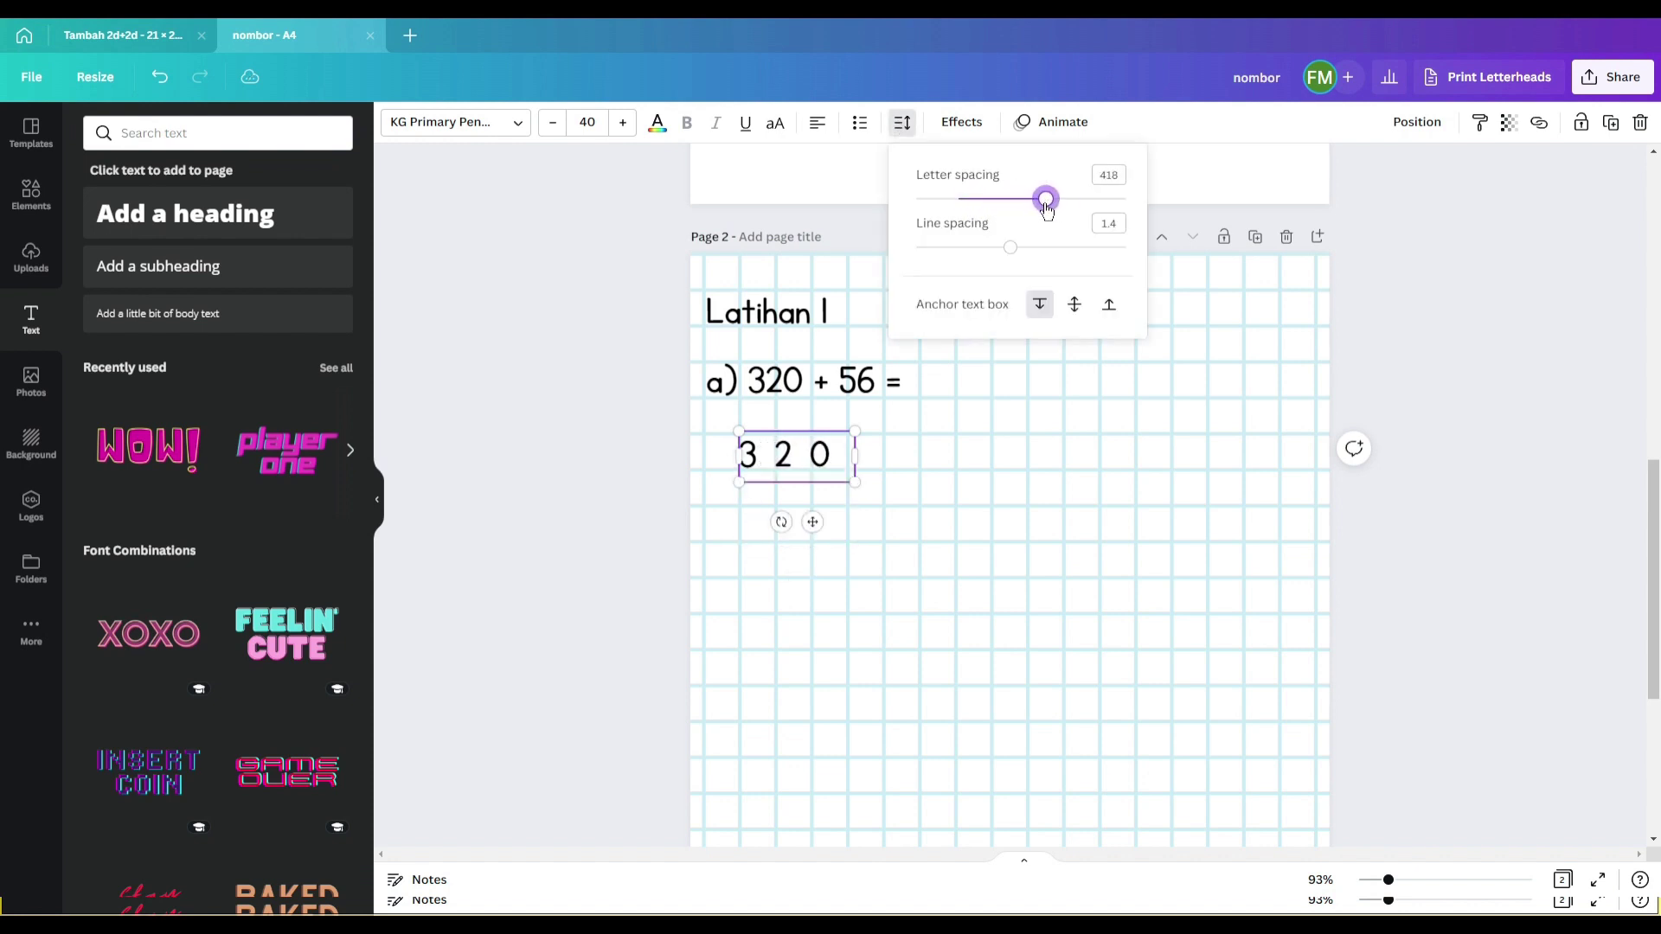
Move the spaced "320" so each digit sits in its own grid square and narrow its box to 3.6 wide
left_click_drag(812, 521, 828, 521)
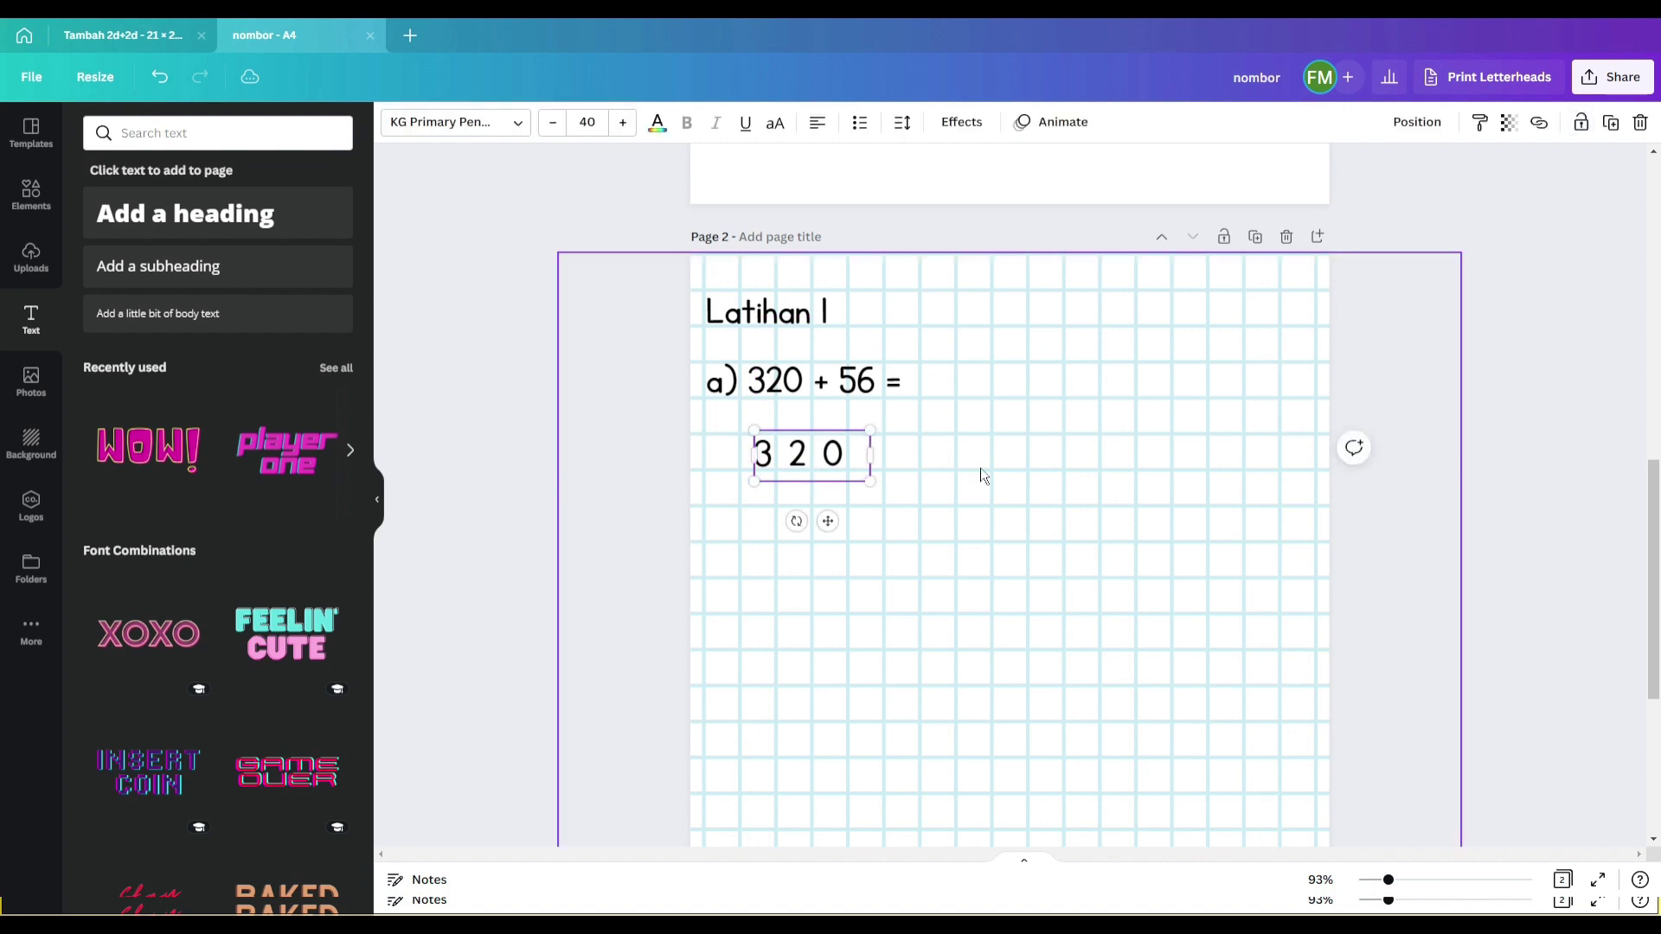
left_click_drag(870, 455, 866, 453)
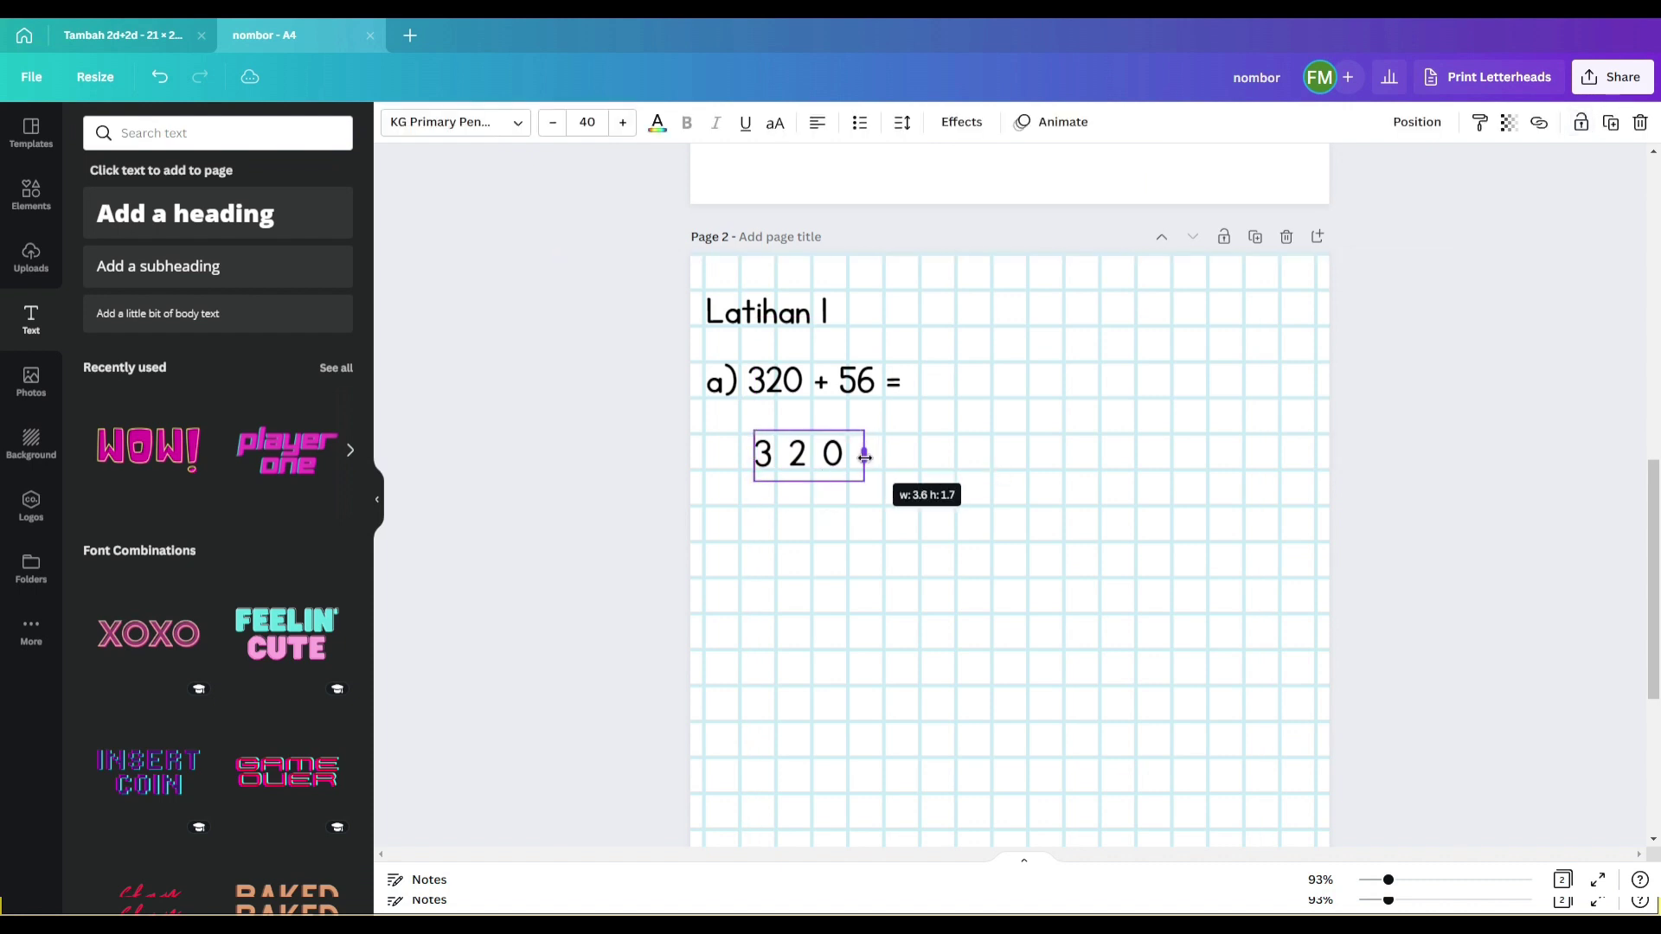
left_click(1030, 479)
left_click(812, 470)
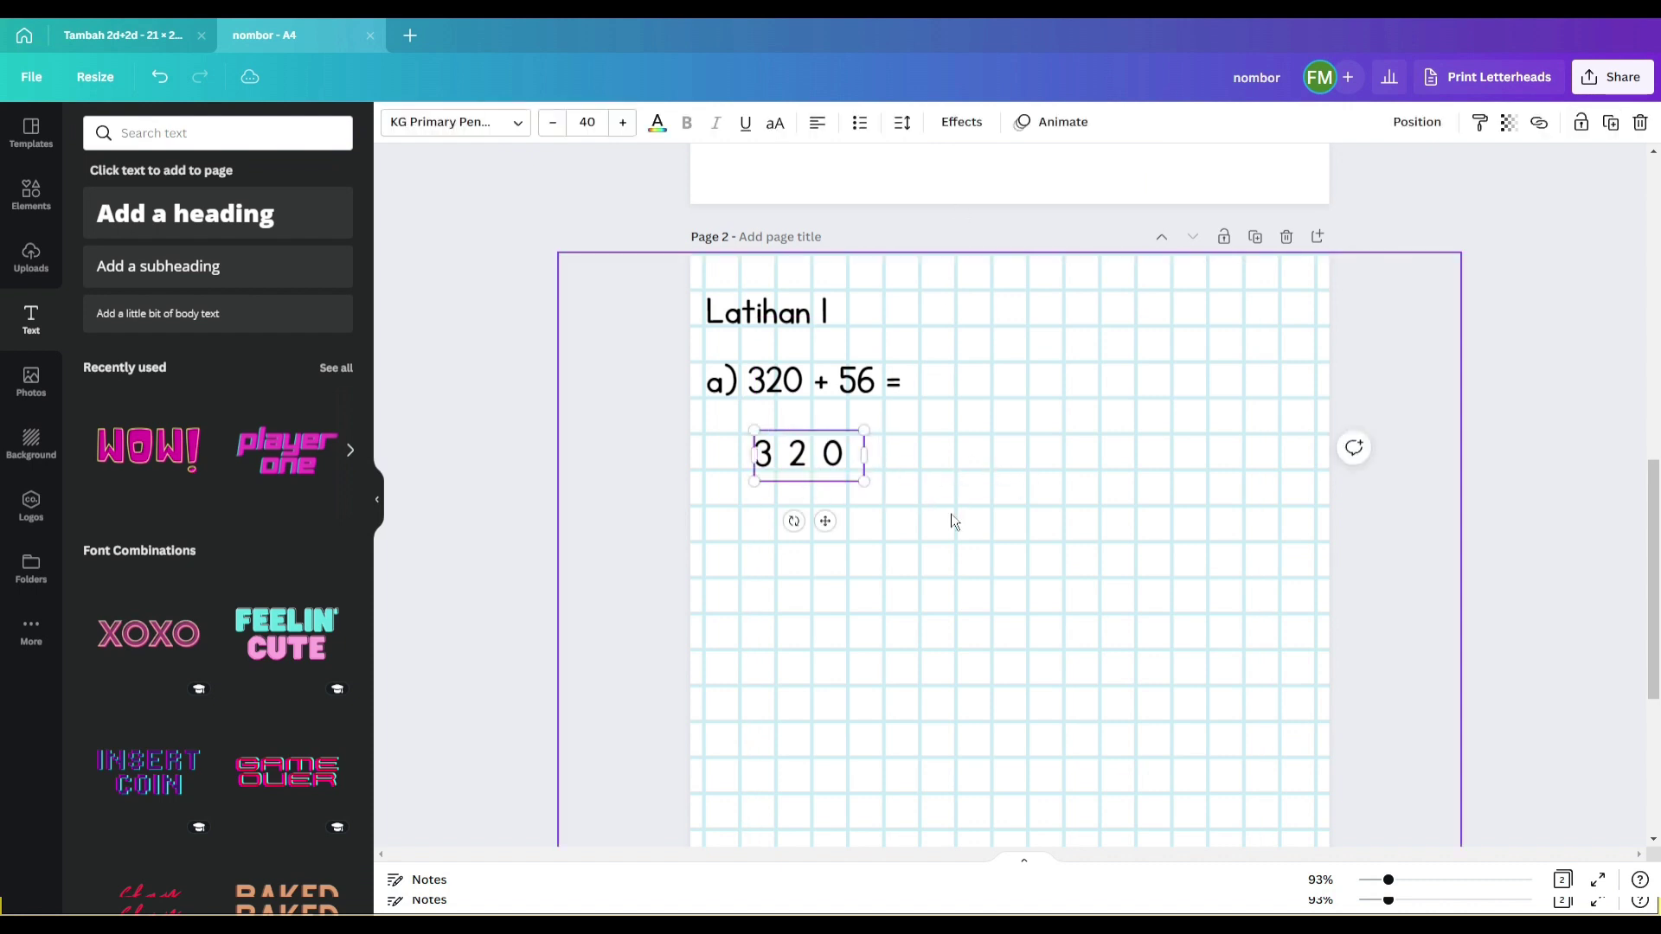
left_click(991, 510)
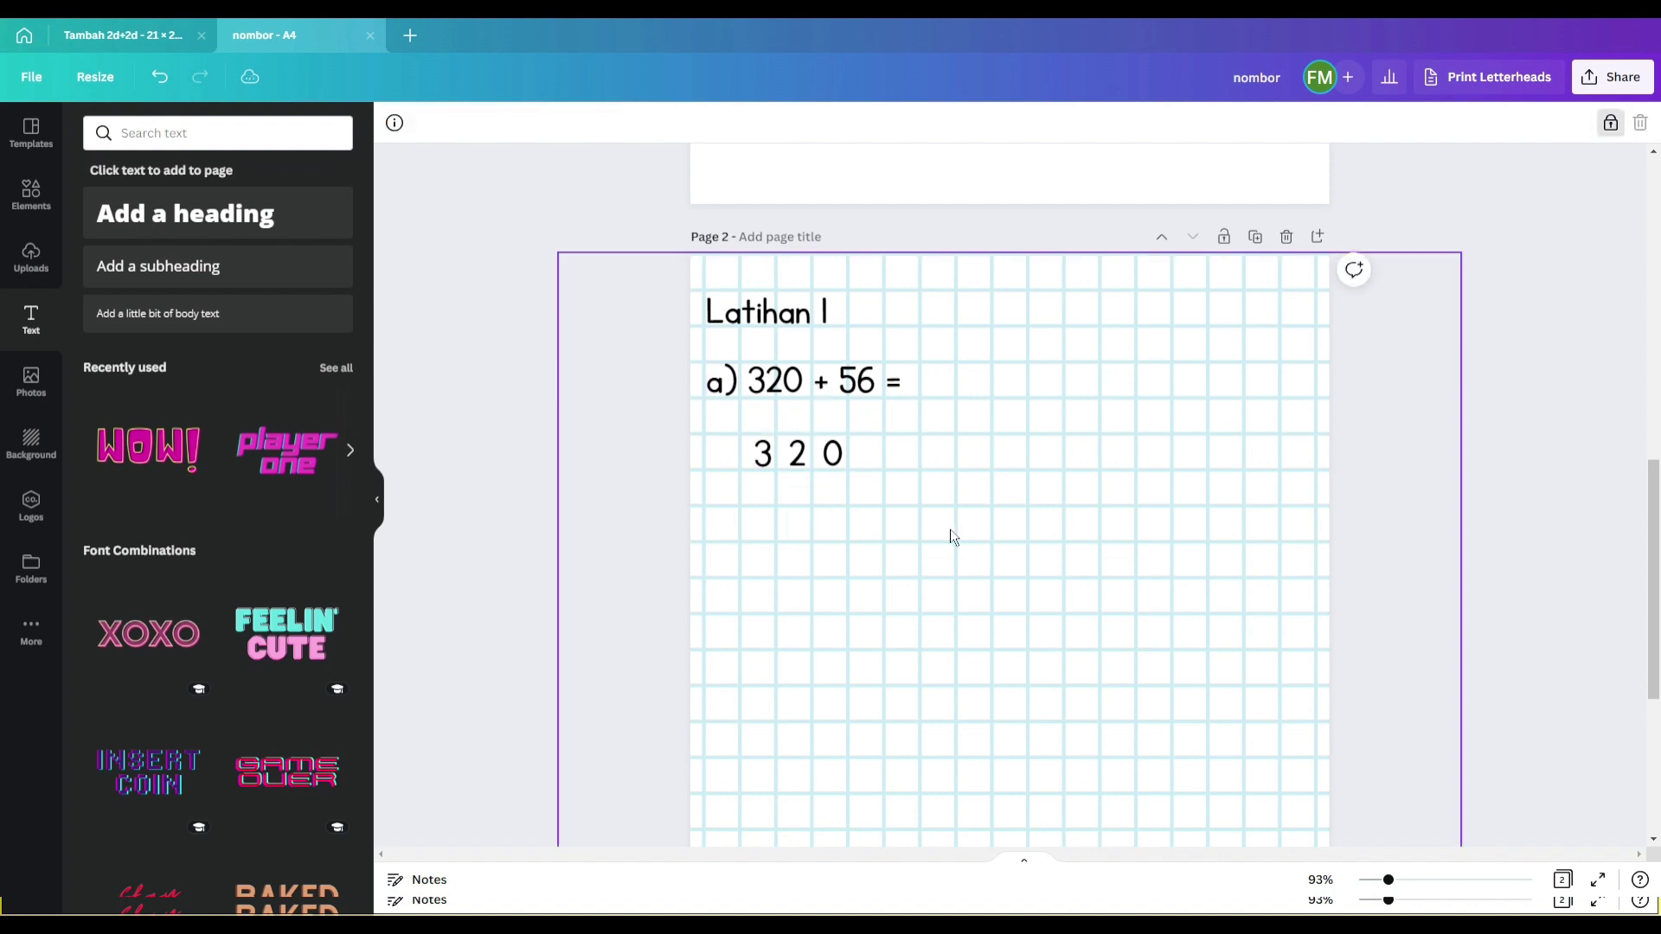
Duplicate the spaced "320" text box and place the copy a few grid rows below it
key("t")
key("ctrl+z")
left_click(804, 472)
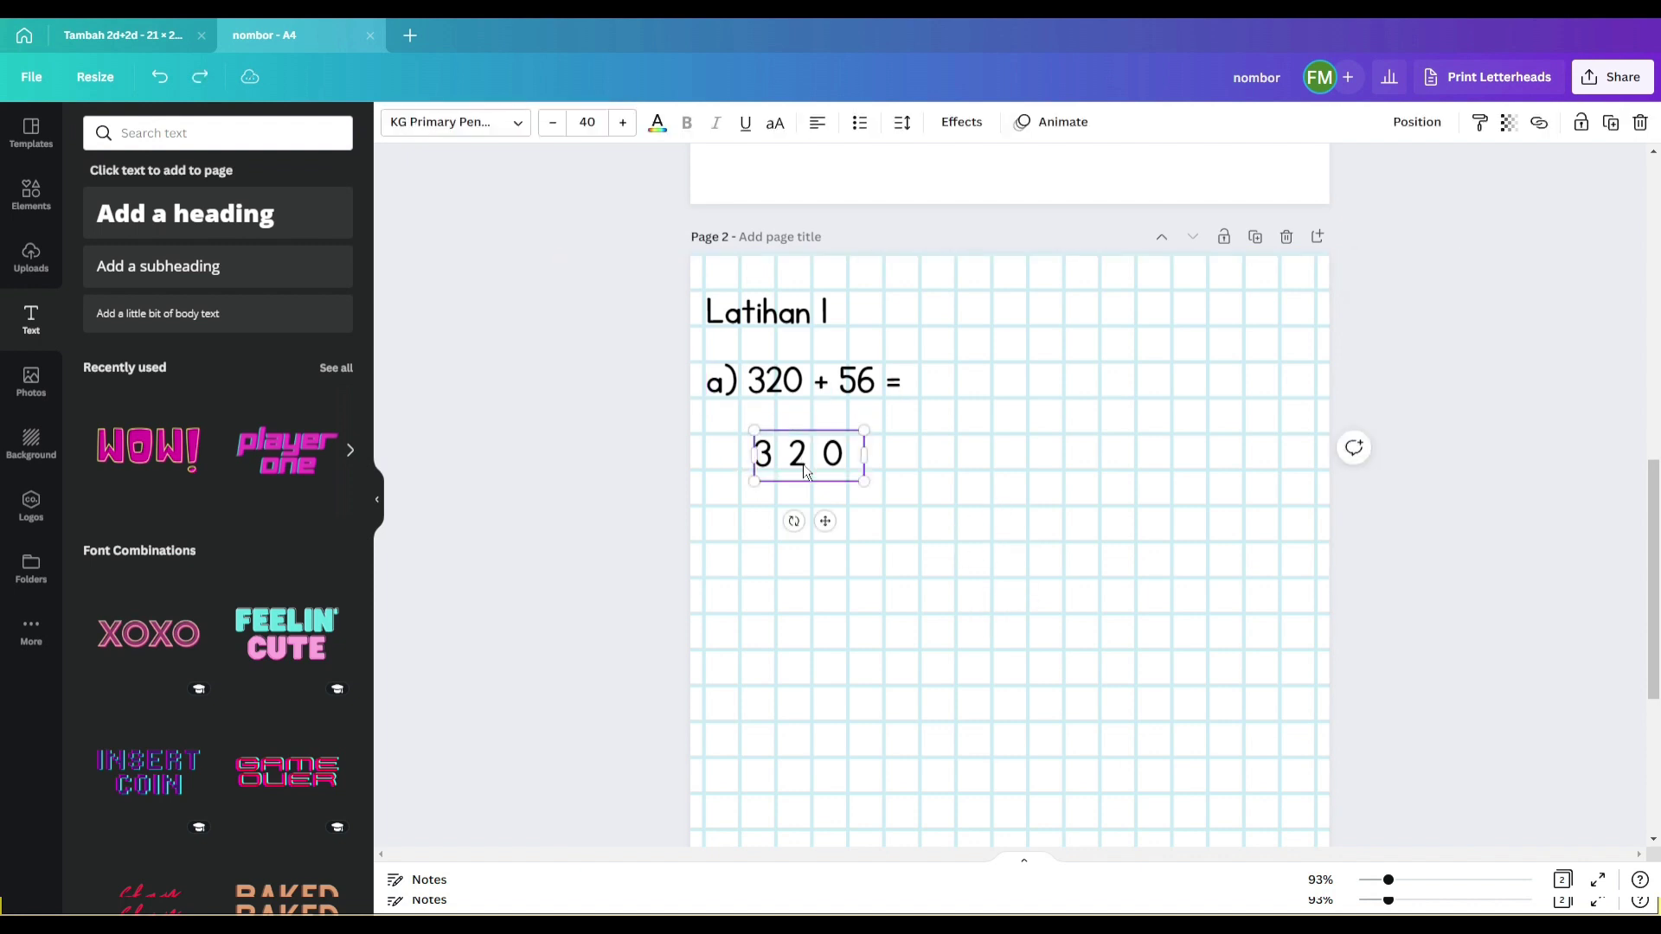
key("ctrl+d")
left_click_drag(817, 480, 838, 614)
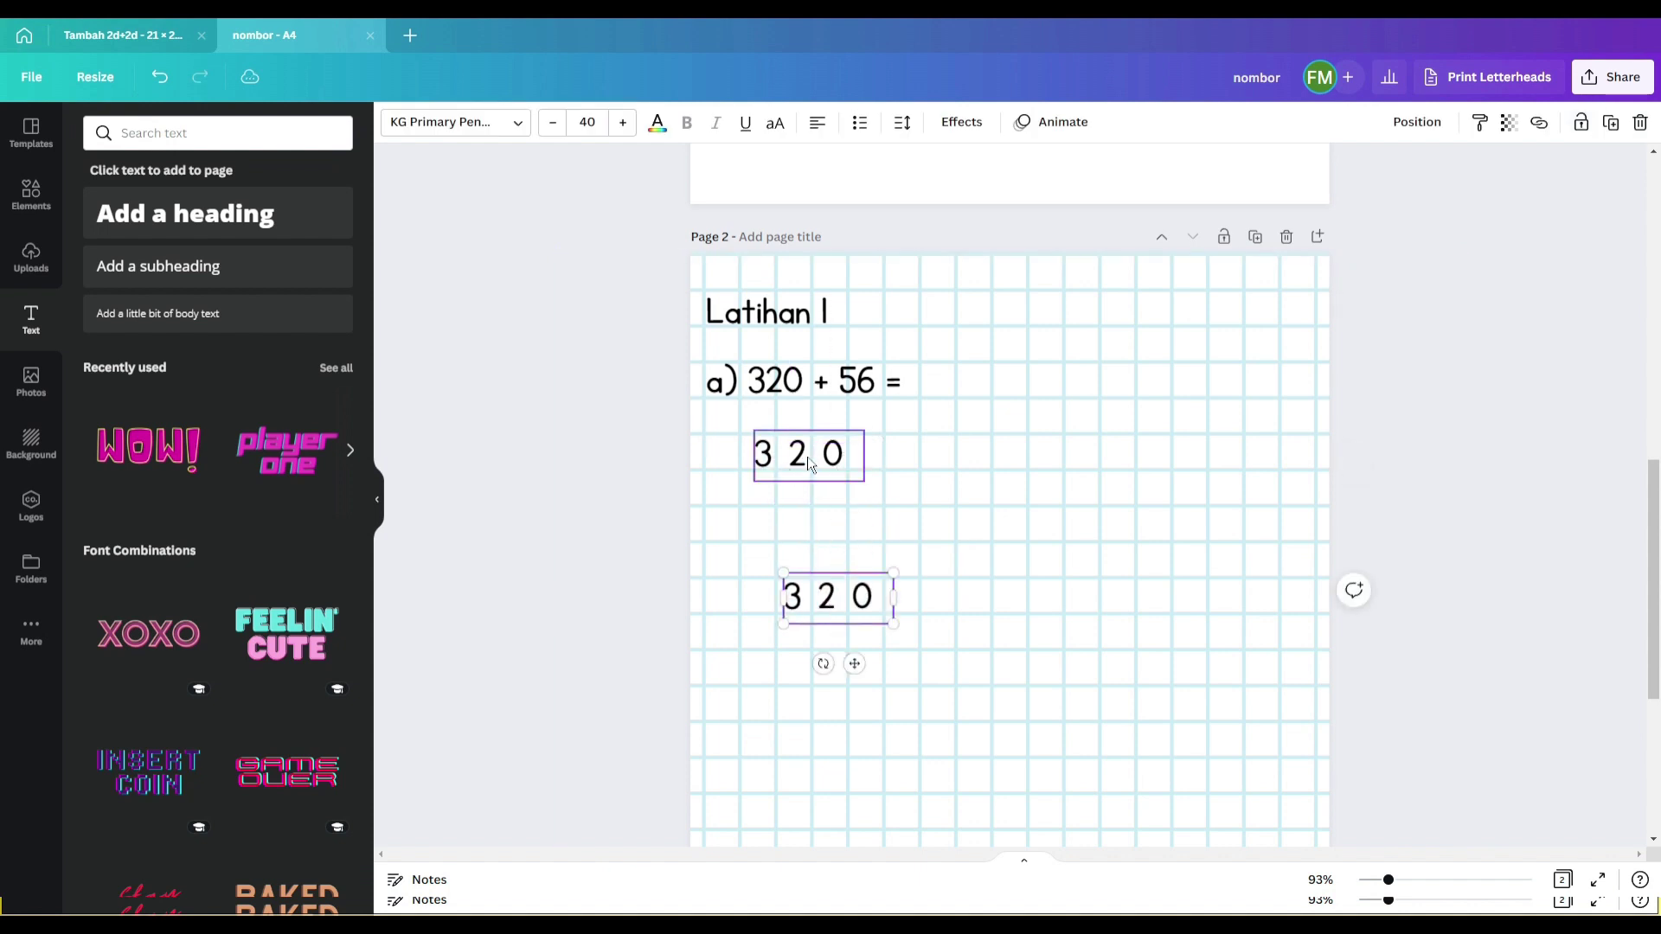
right_click(809, 465)
left_click(1063, 401)
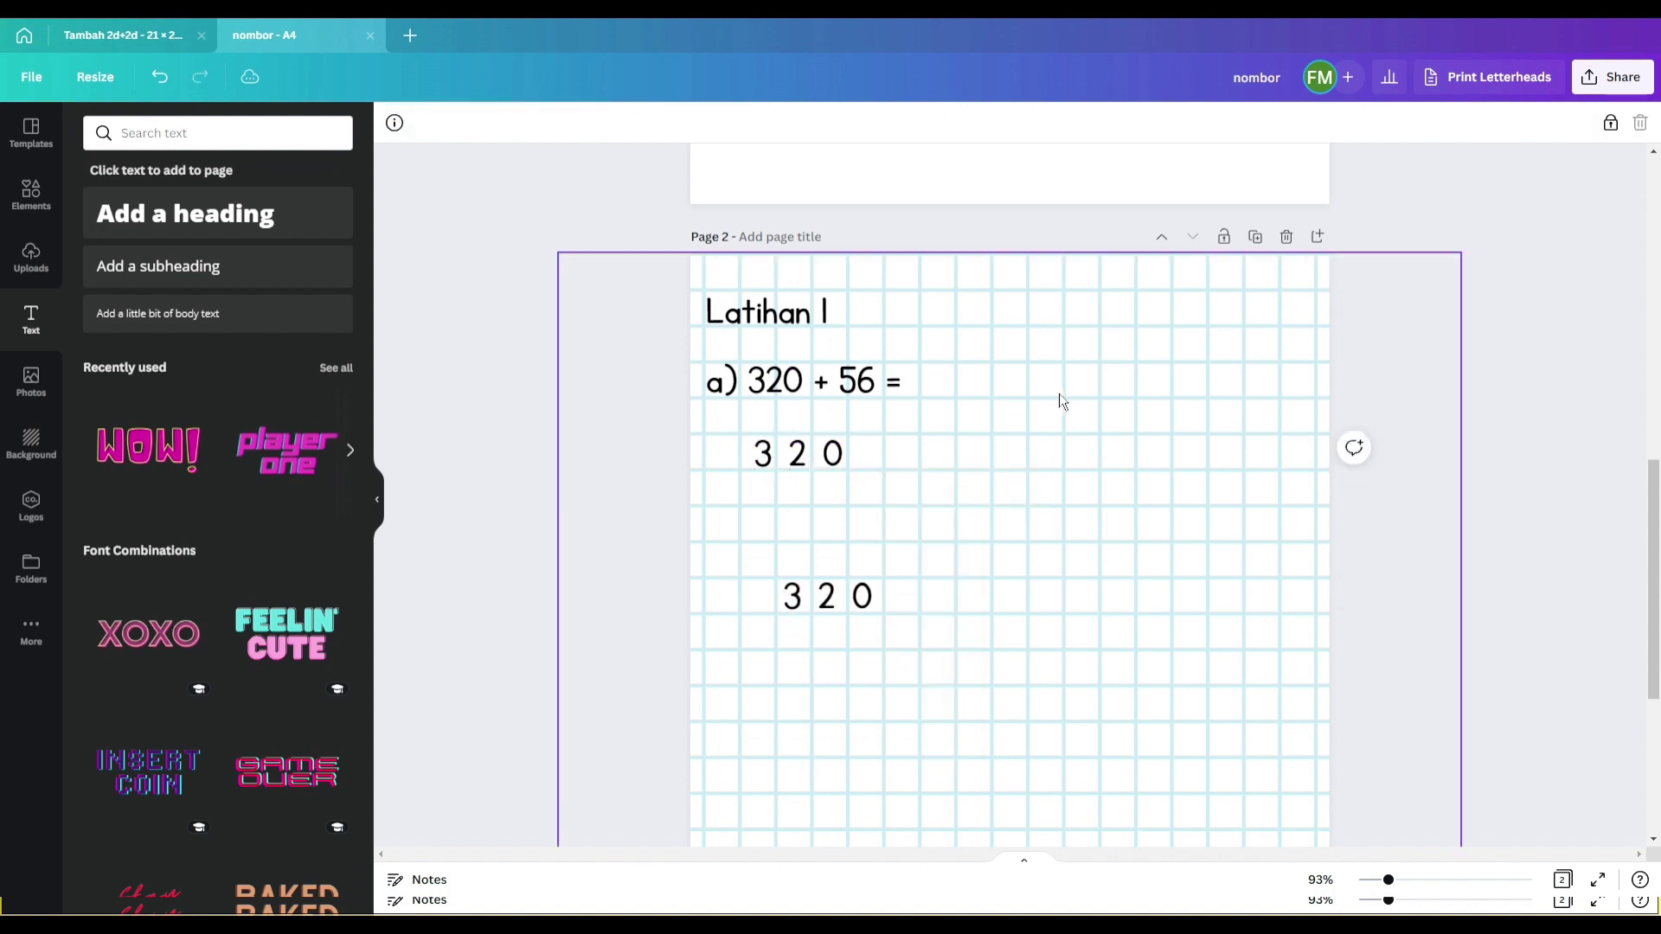
Replace the text of the lower "320" copy with "+" and narrow its text box
left_click(844, 602)
left_click(845, 605)
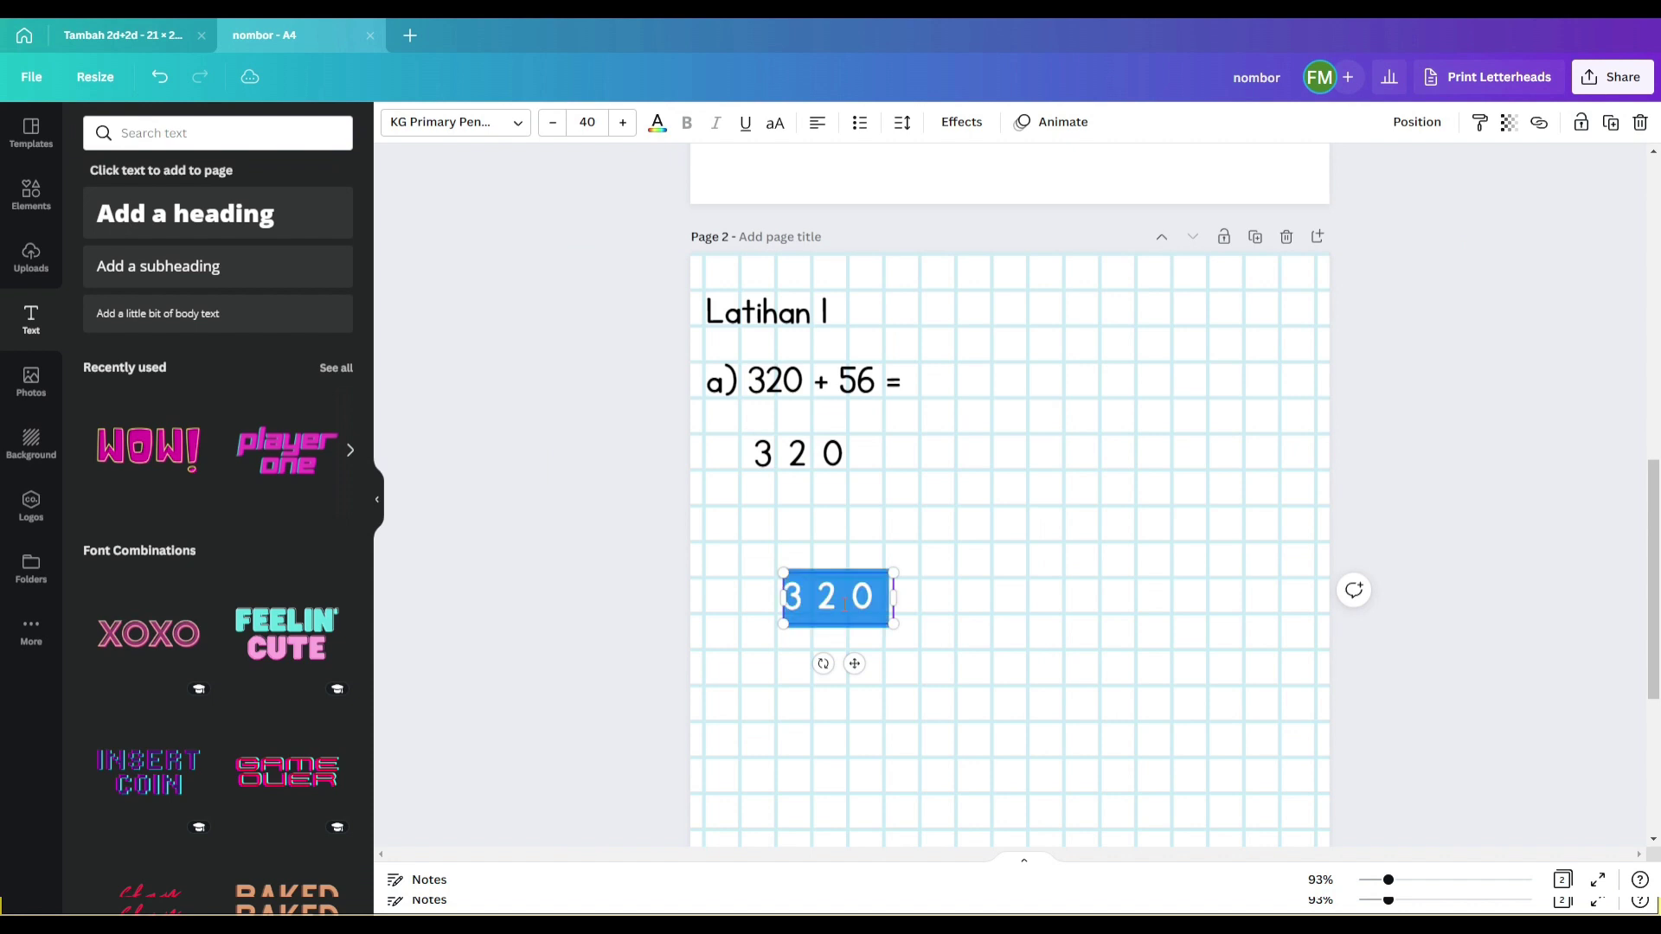
type("+")
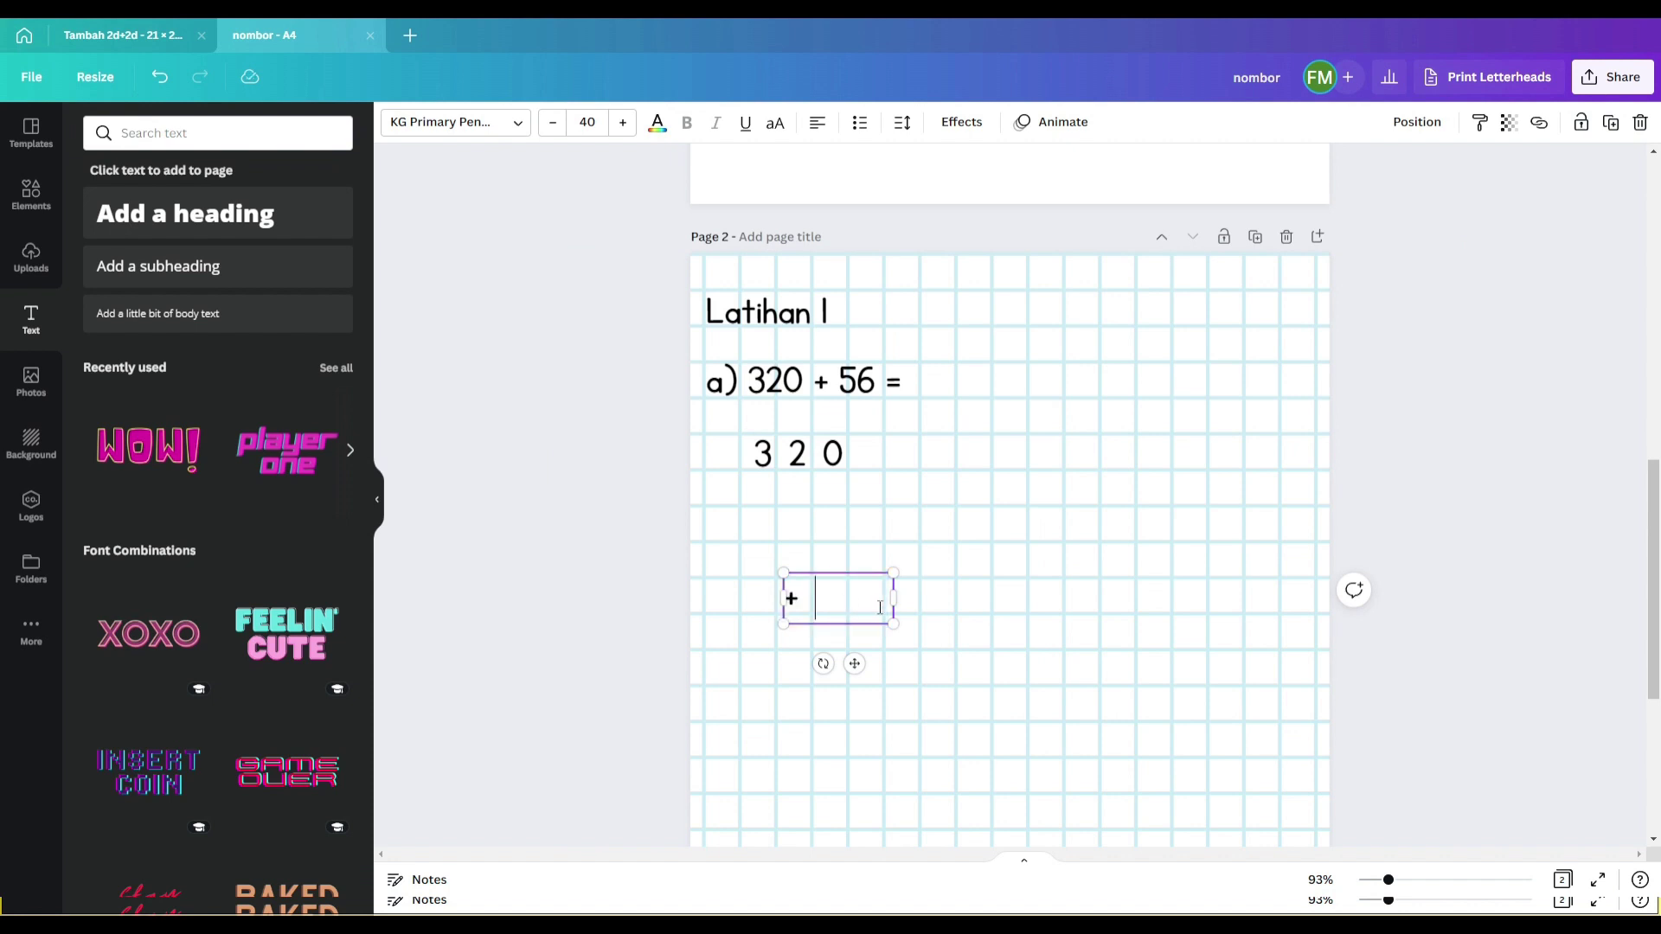
left_click_drag(896, 599, 822, 597)
Enlarge the "+" sign and place it in the row below "320", left of its first digit
left_click(623, 122)
left_click(622, 122)
left_click(623, 122)
left_click(622, 122)
left_click(623, 122)
left_click_drag(819, 667, 730, 553)
left_click(730, 553)
Duplicate the spaced "320", move the copy below it and replace its text with "56"
left_click(799, 467)
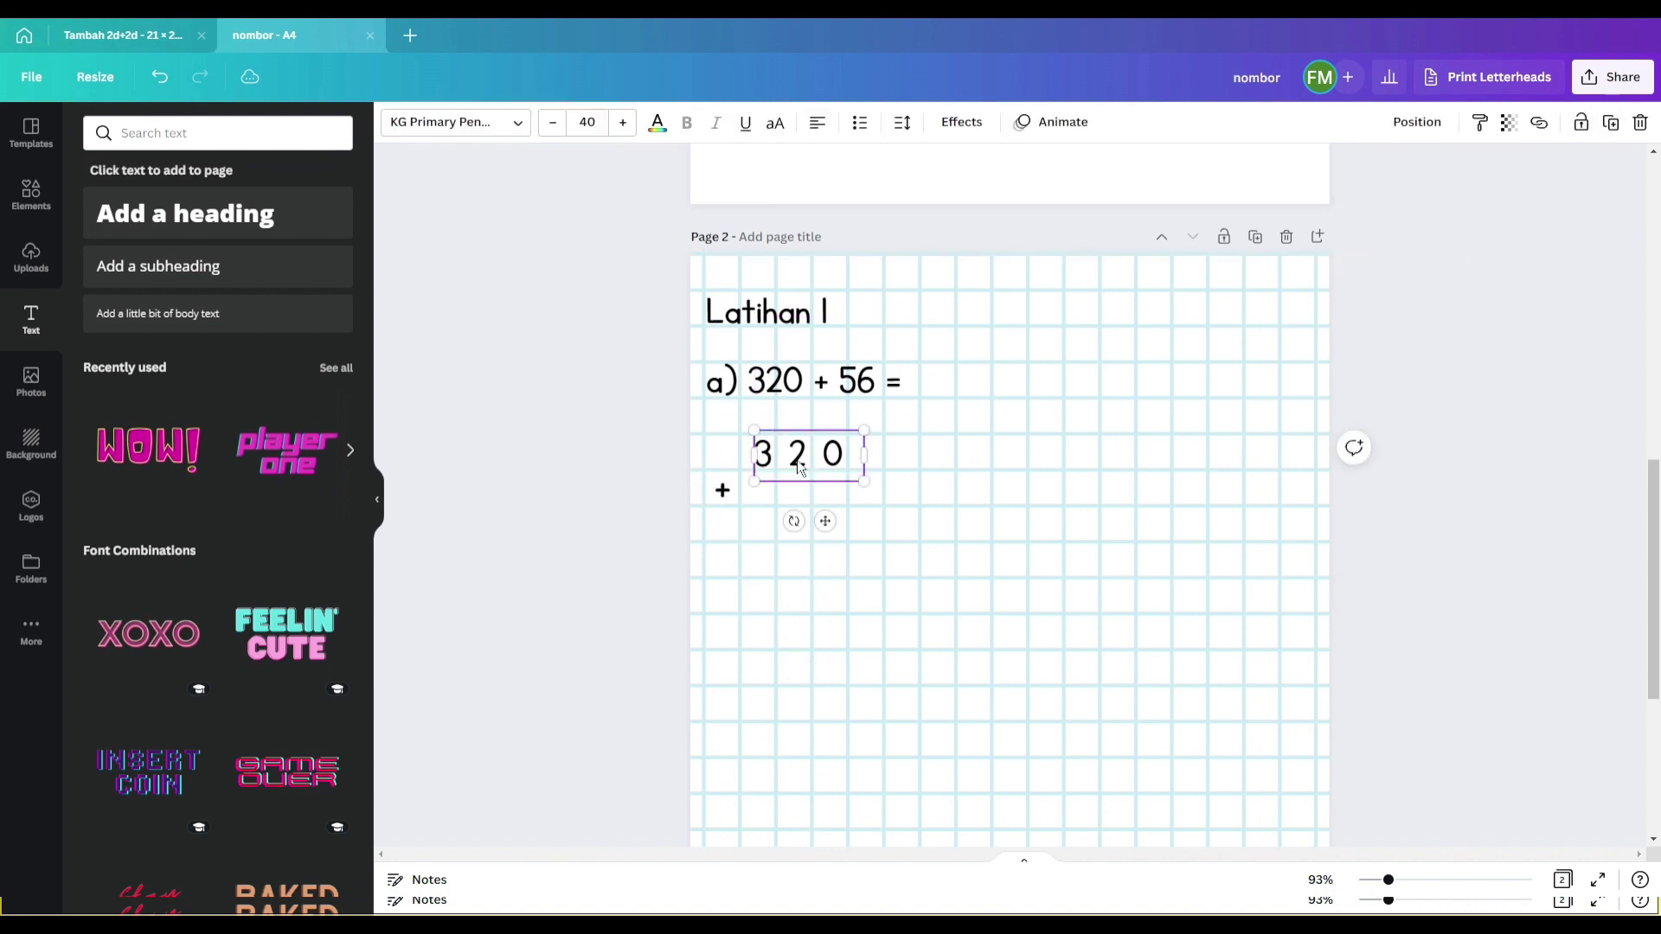
key("ctrl+d")
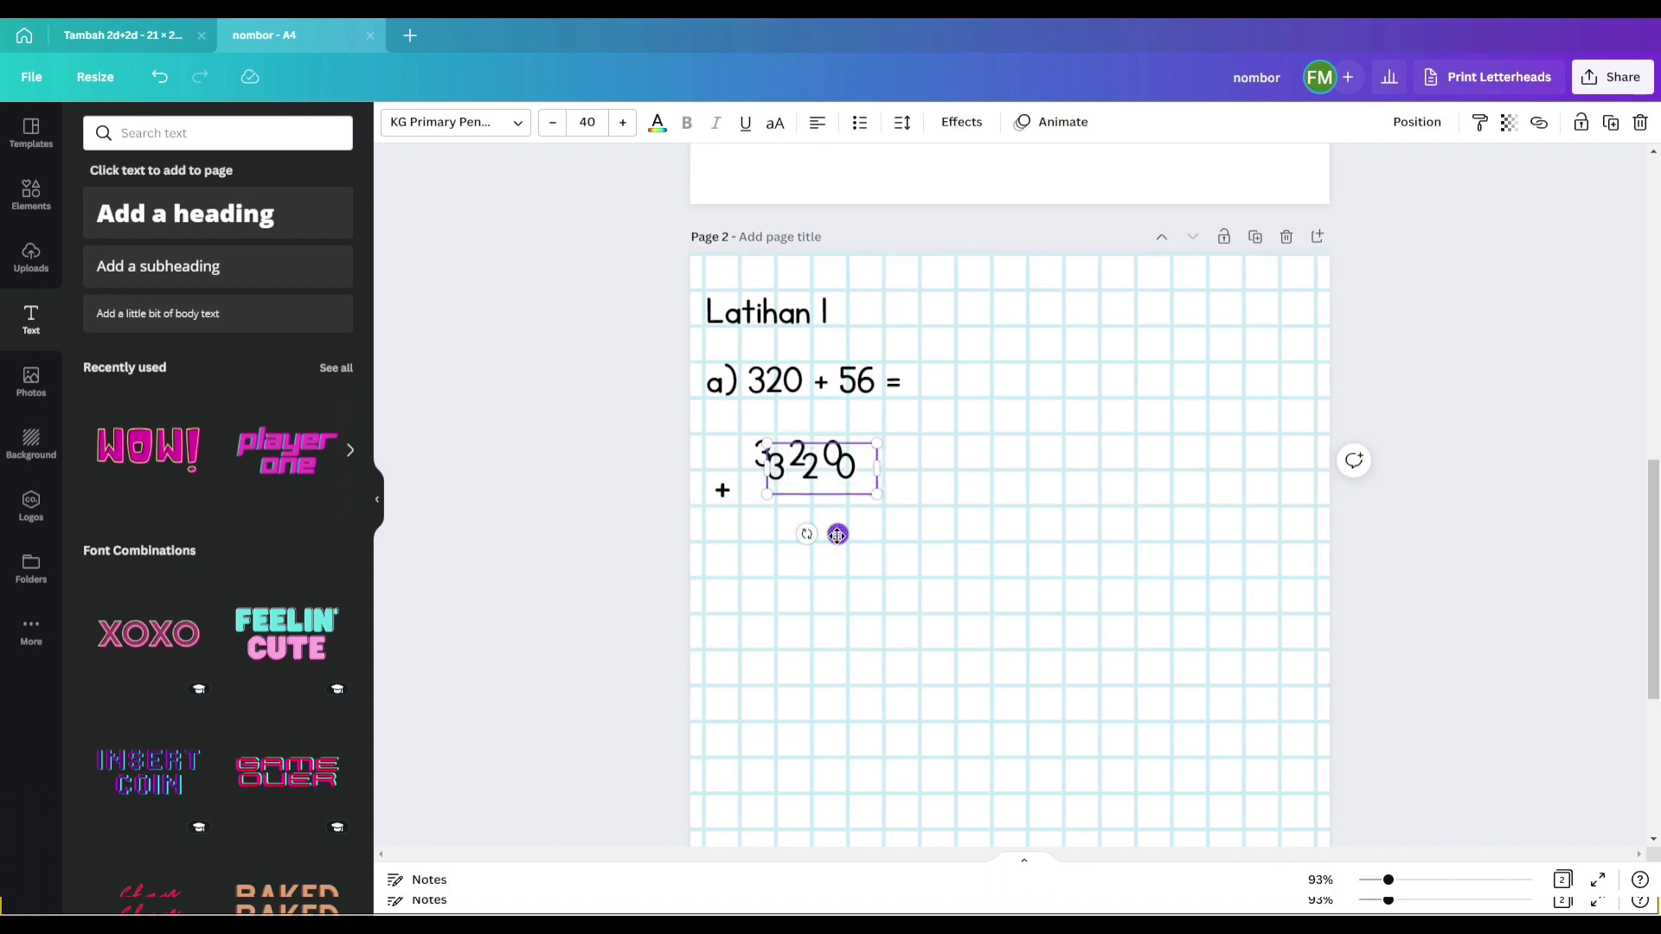
left_click_drag(832, 529, 832, 609)
double_click(829, 550)
type("5 6")
Narrow the "56" text box and align its digits under the 2 and 0, level with the "+" sign
left_click_drag(868, 541, 835, 545)
left_click_drag(813, 605, 832, 558)
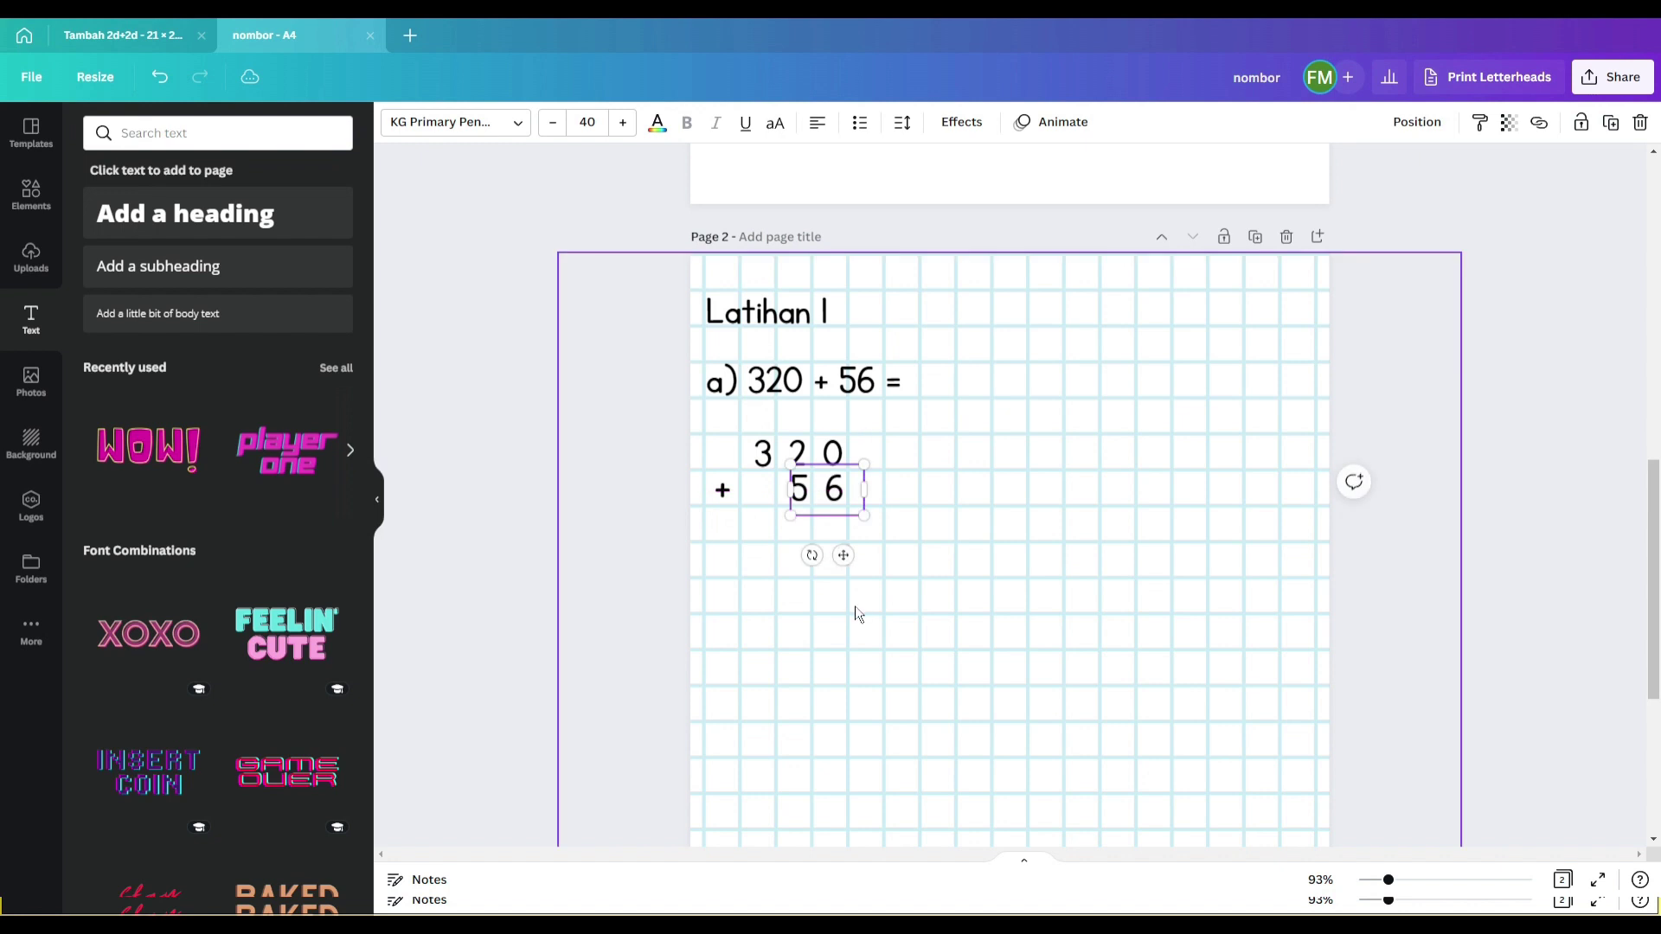
left_click(958, 661)
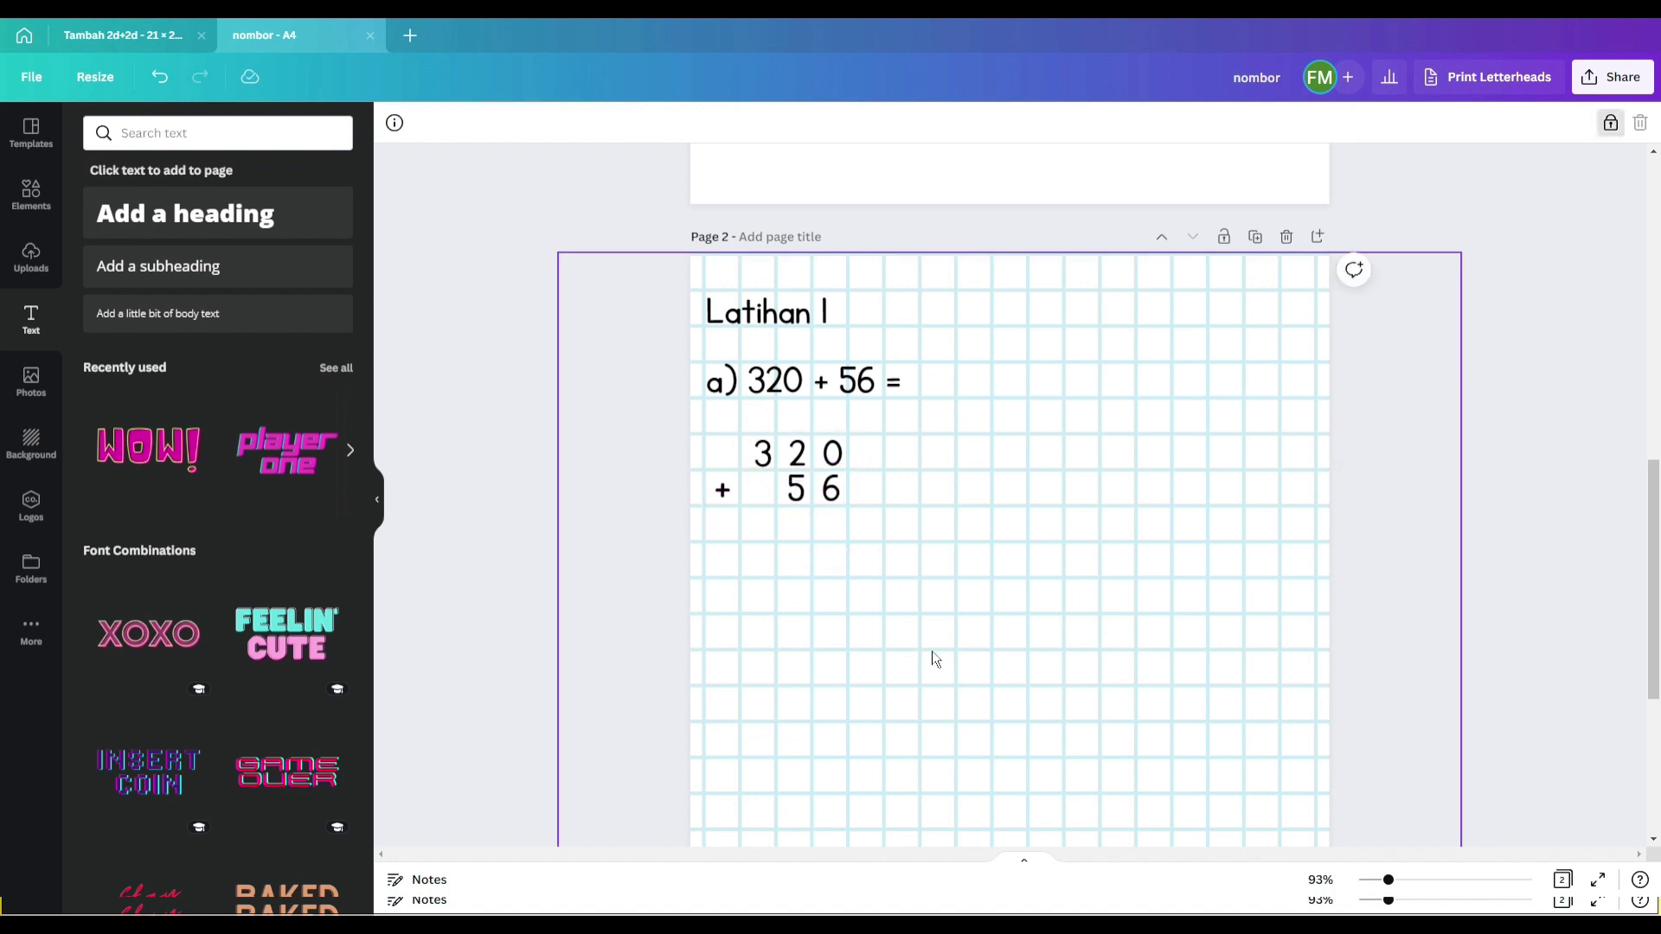
Search the elements for "line", insert a plain straight line and place two horizontal lines, below the "56" row and one grid row lower
left_click(31, 196)
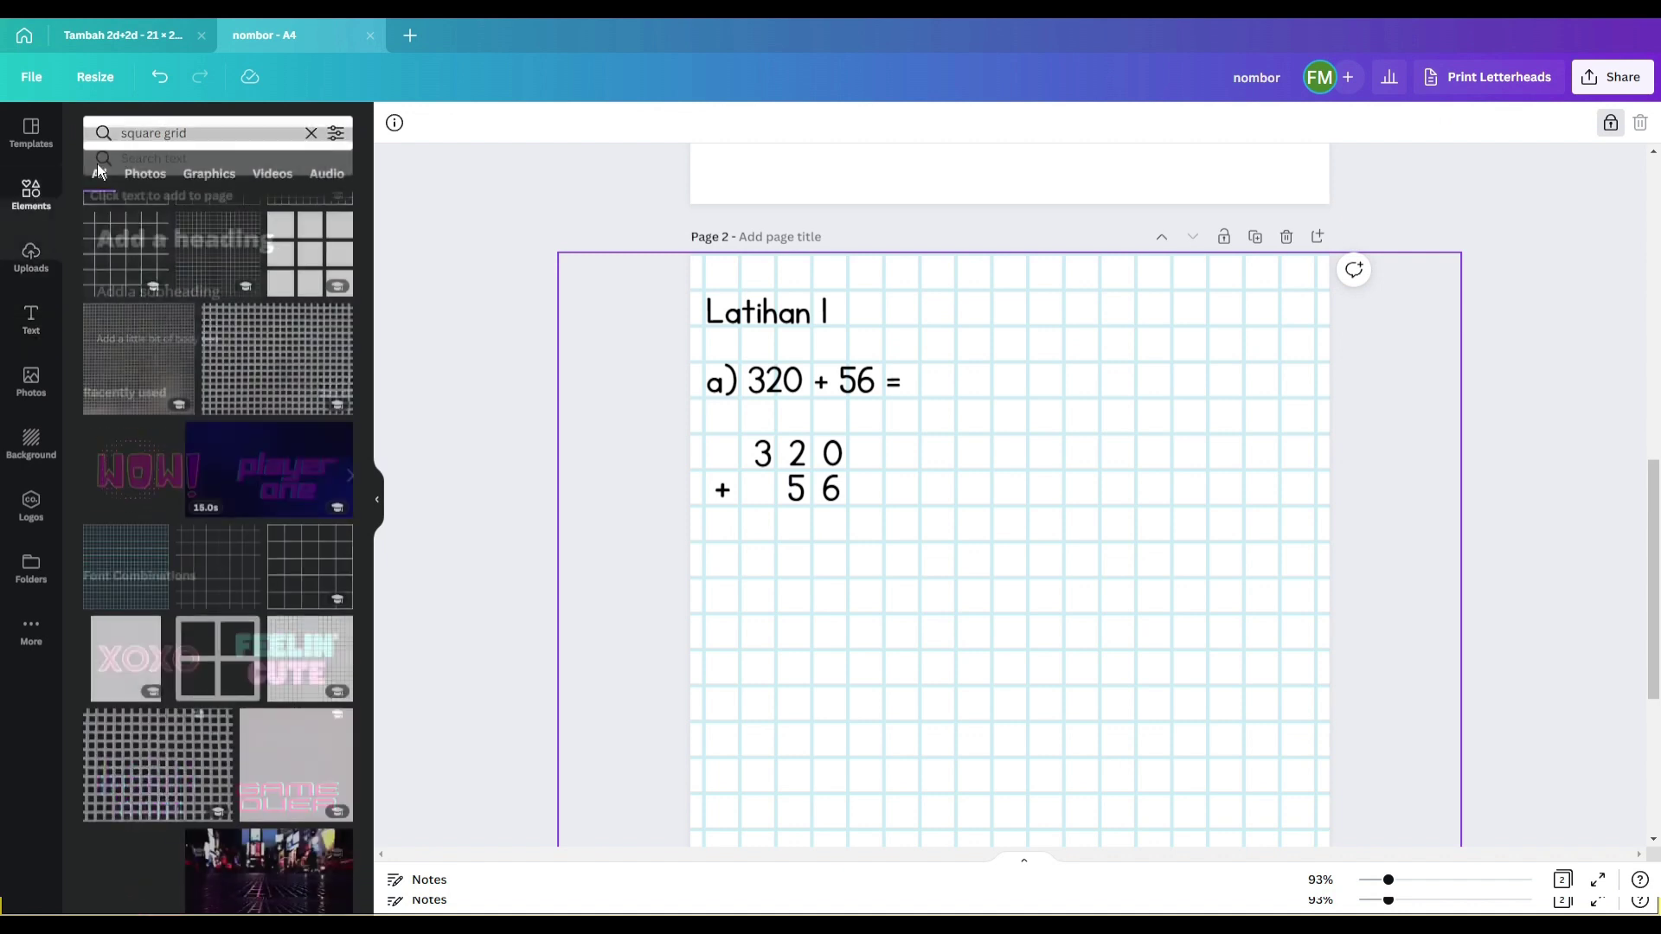
left_click(113, 137)
type("line")
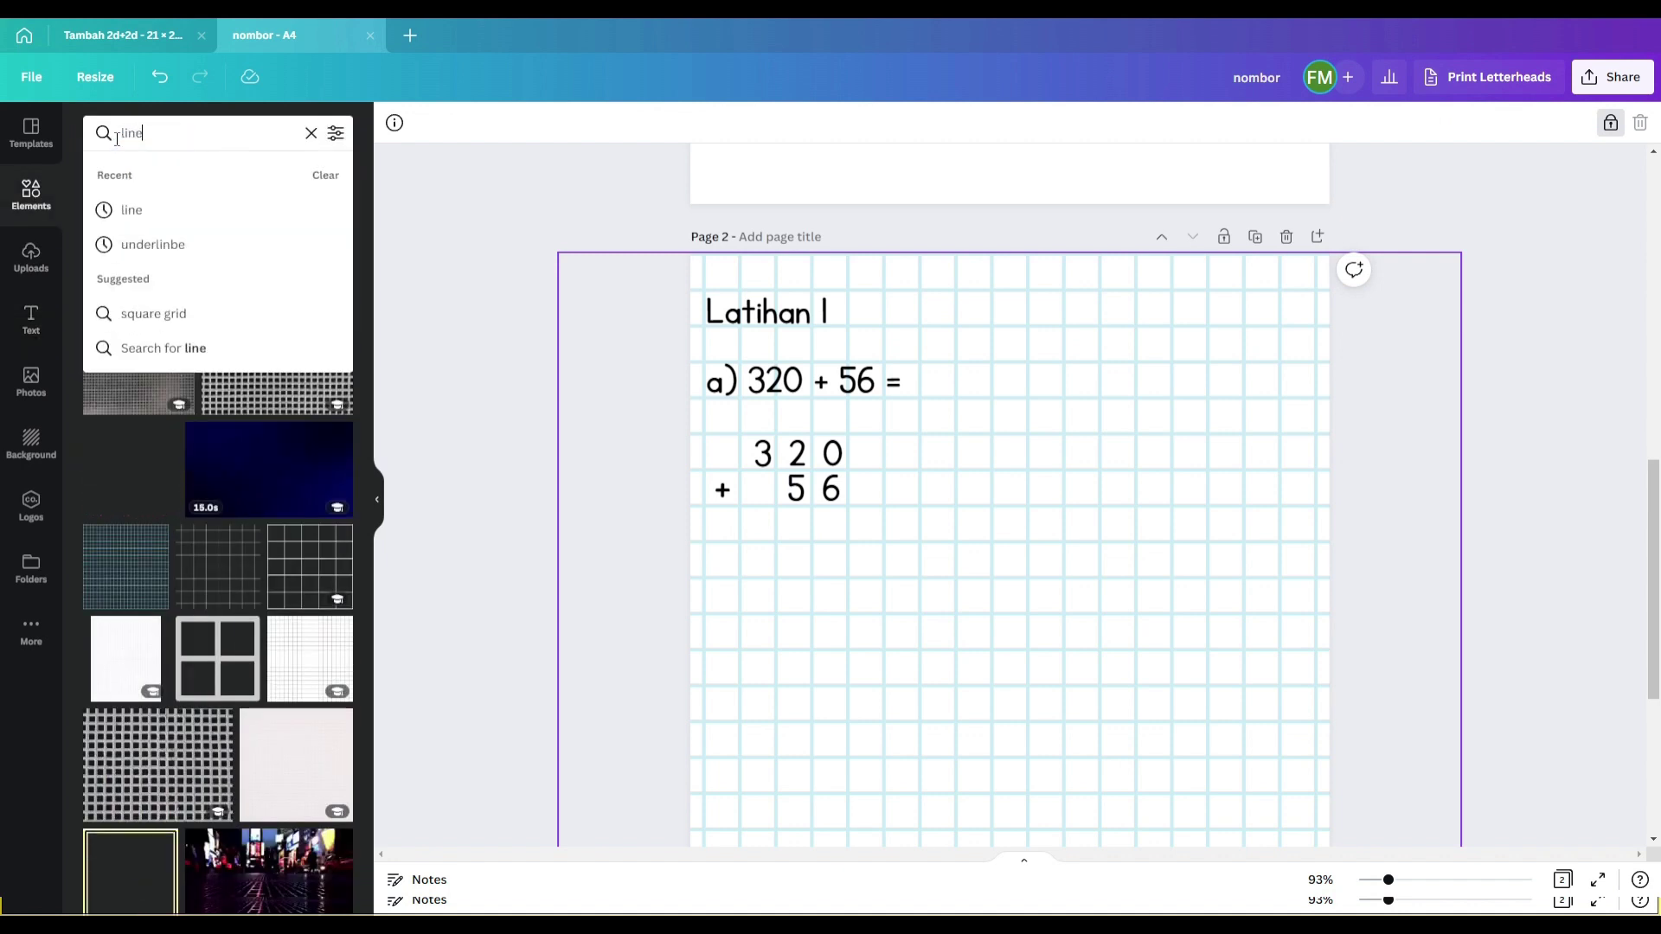
key("Return")
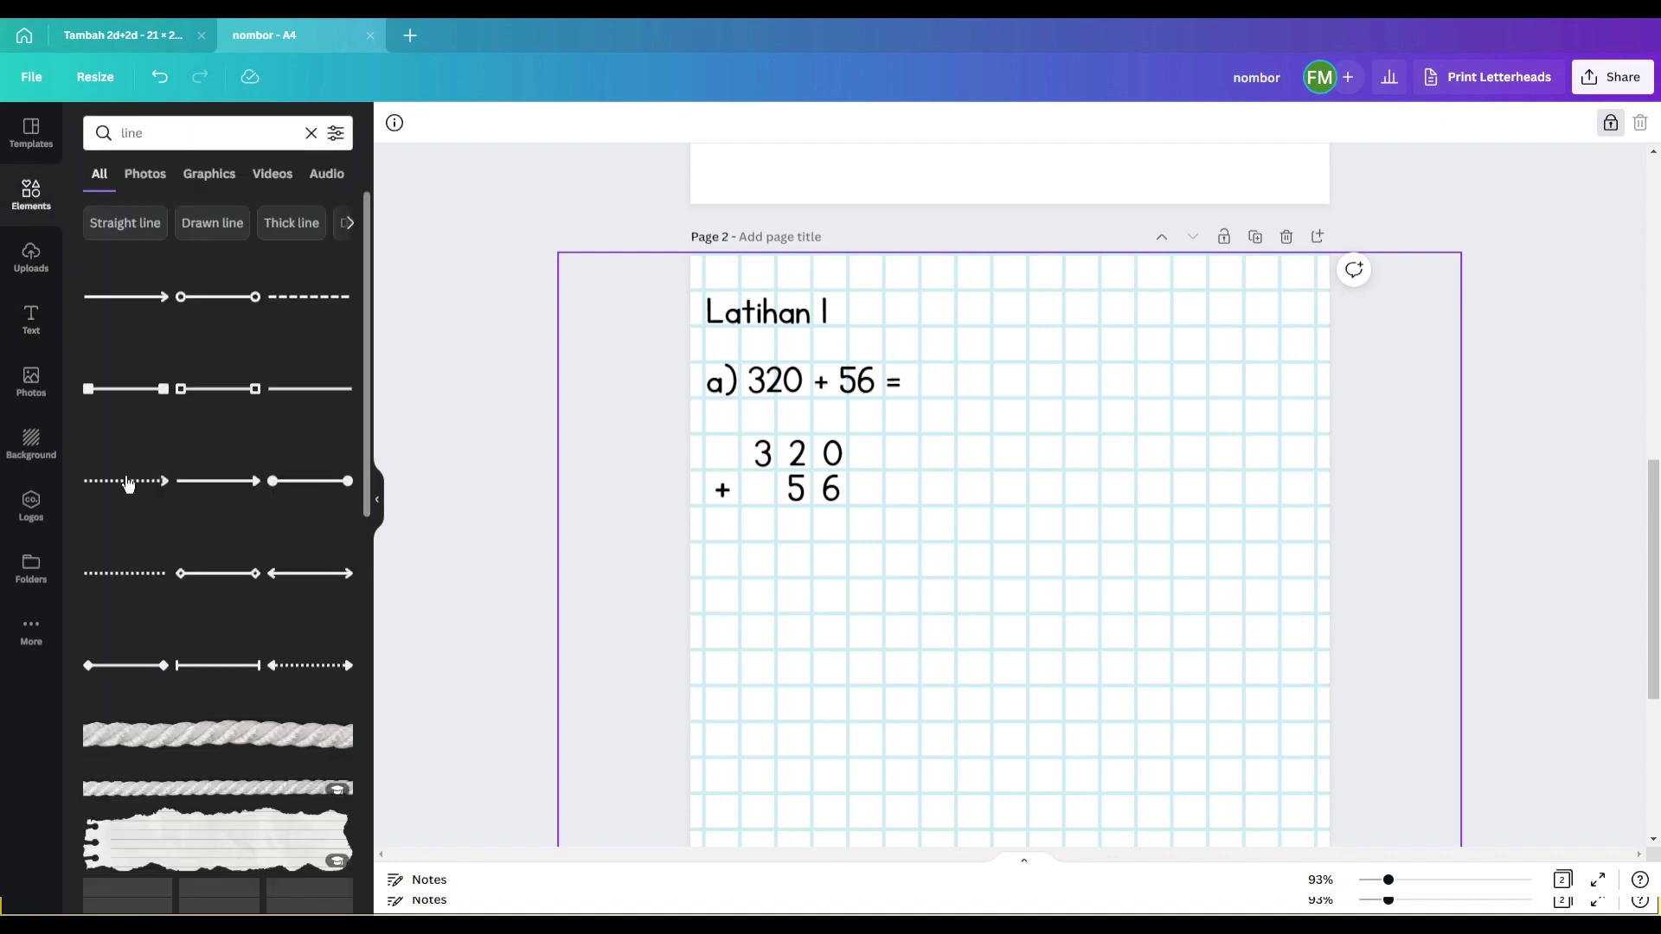
left_click(294, 394)
left_click_drag(1026, 747, 796, 579)
left_click(909, 651)
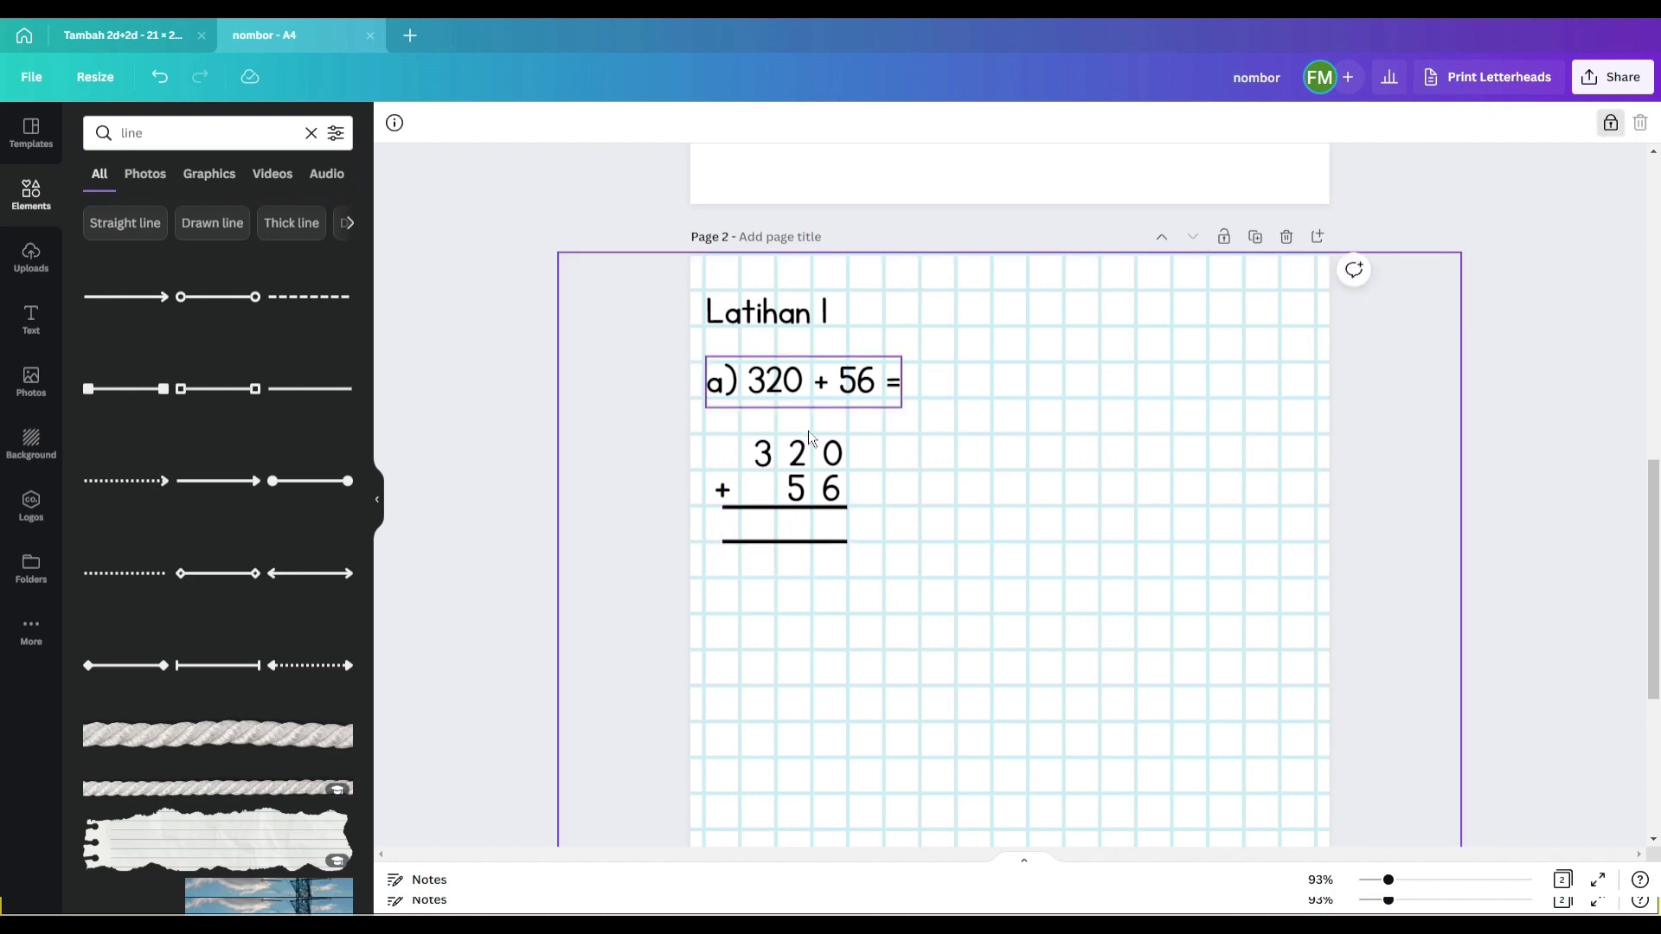
Duplicate the whole exercise a) and place the copy beside it at the same height in the page's right half
scroll(1160, 454, "down", 3)
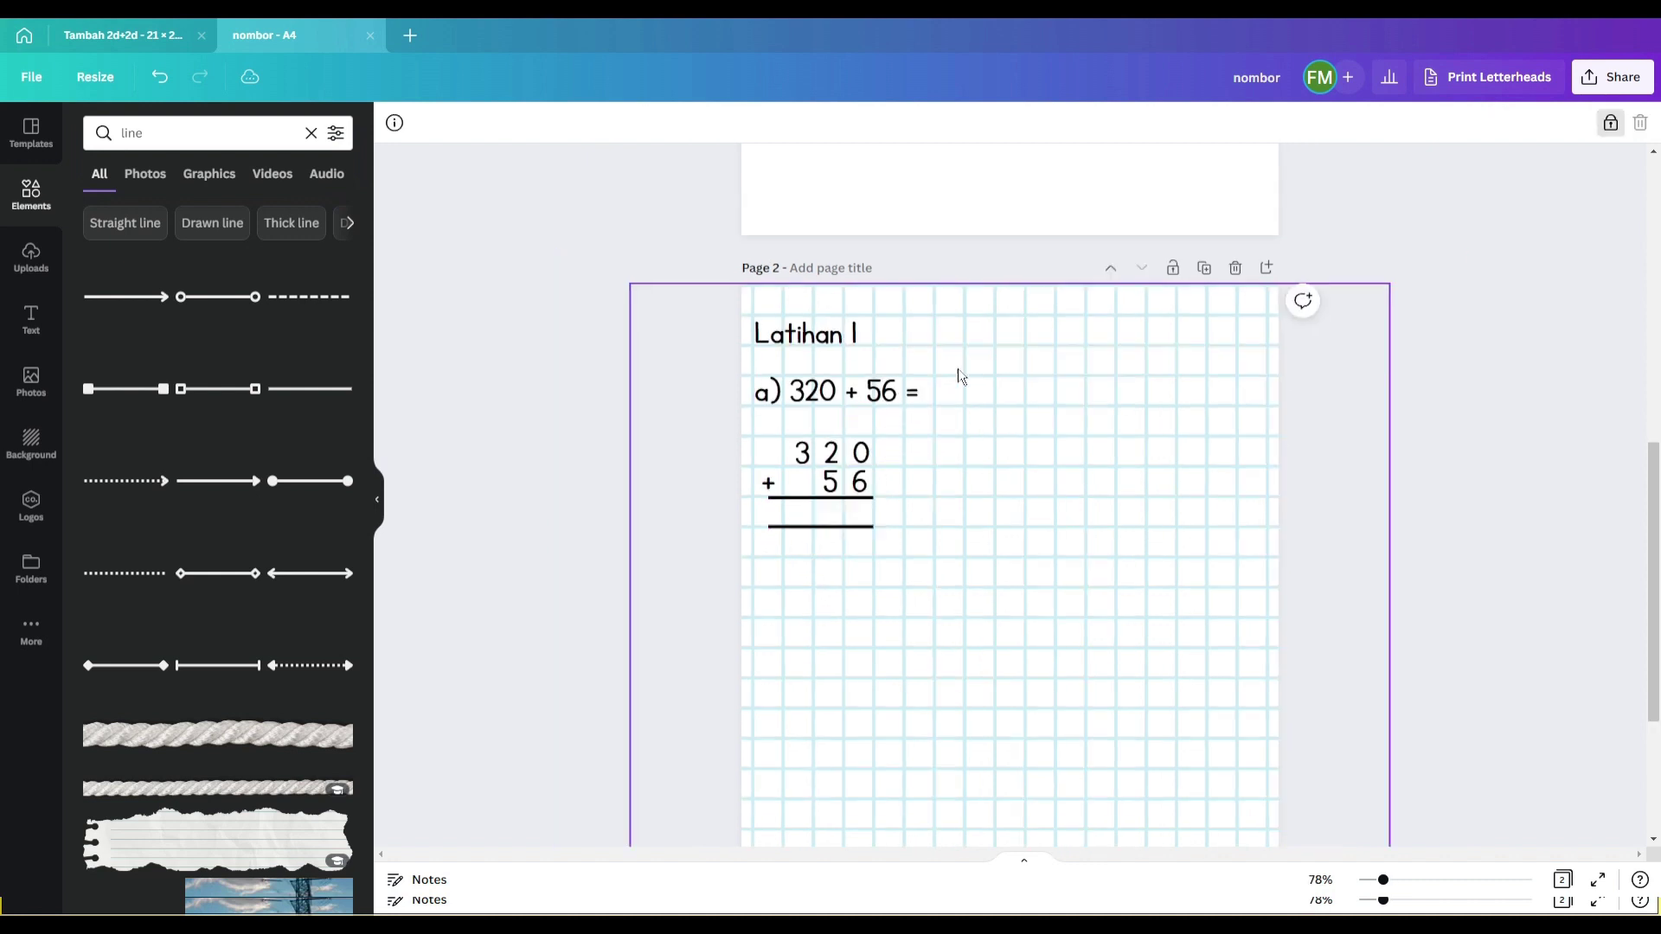
scroll(987, 478, "up", 3)
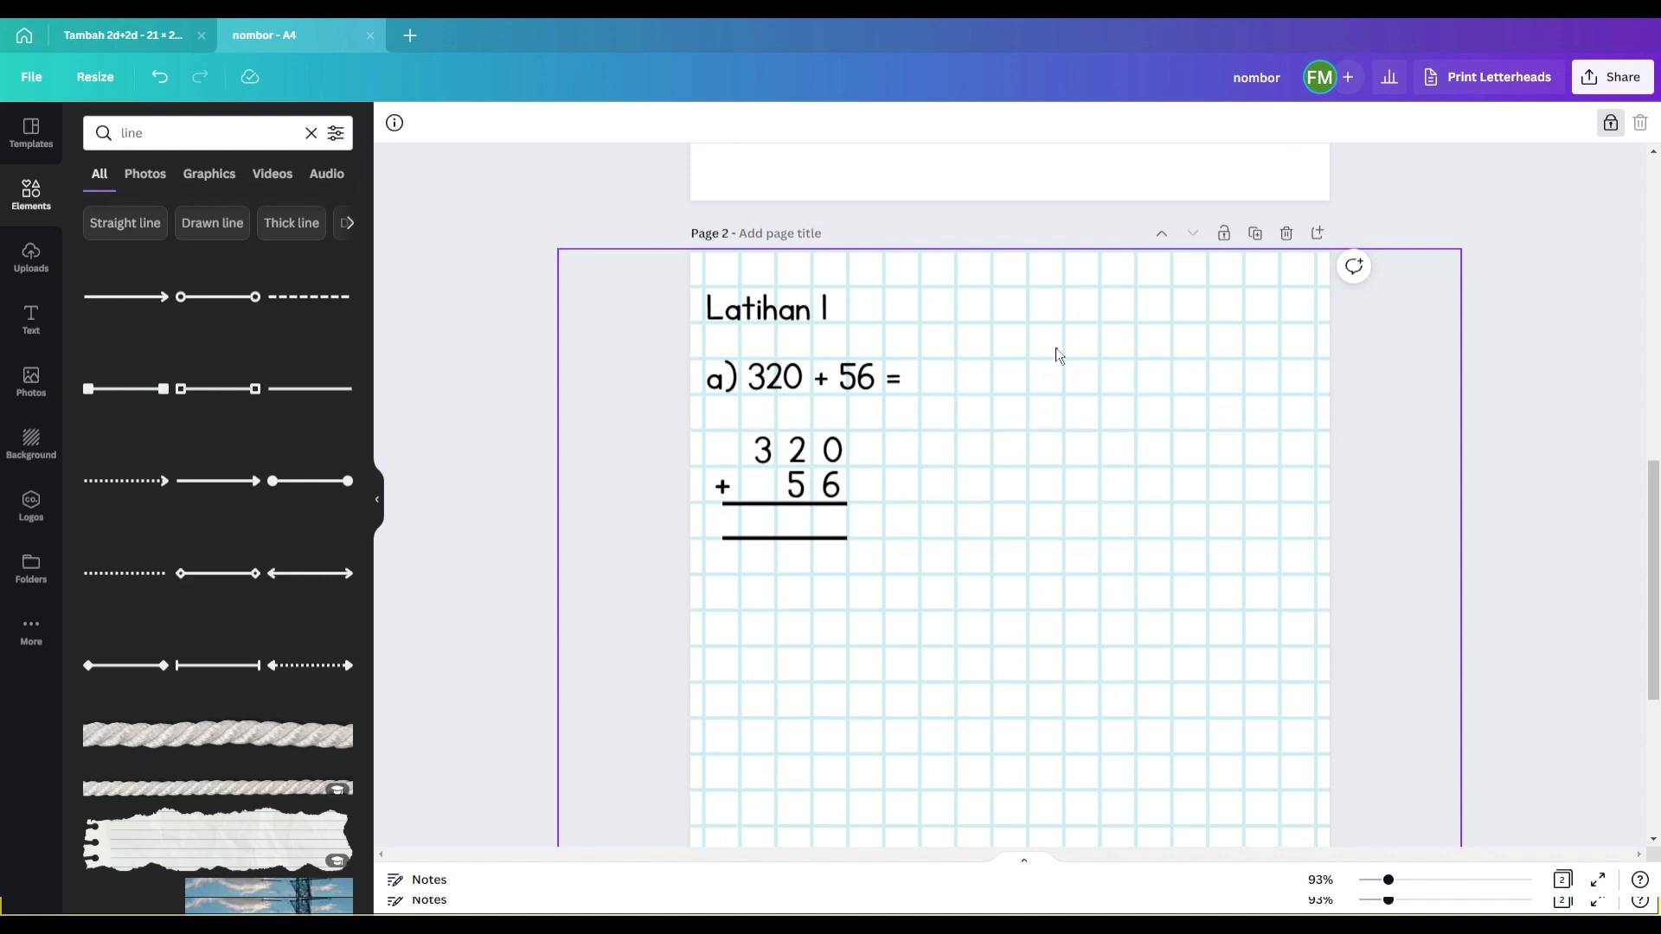
left_click_drag(990, 370, 630, 558)
left_click(1192, 396)
left_click_drag(867, 482, 1191, 482)
left_click(1151, 424)
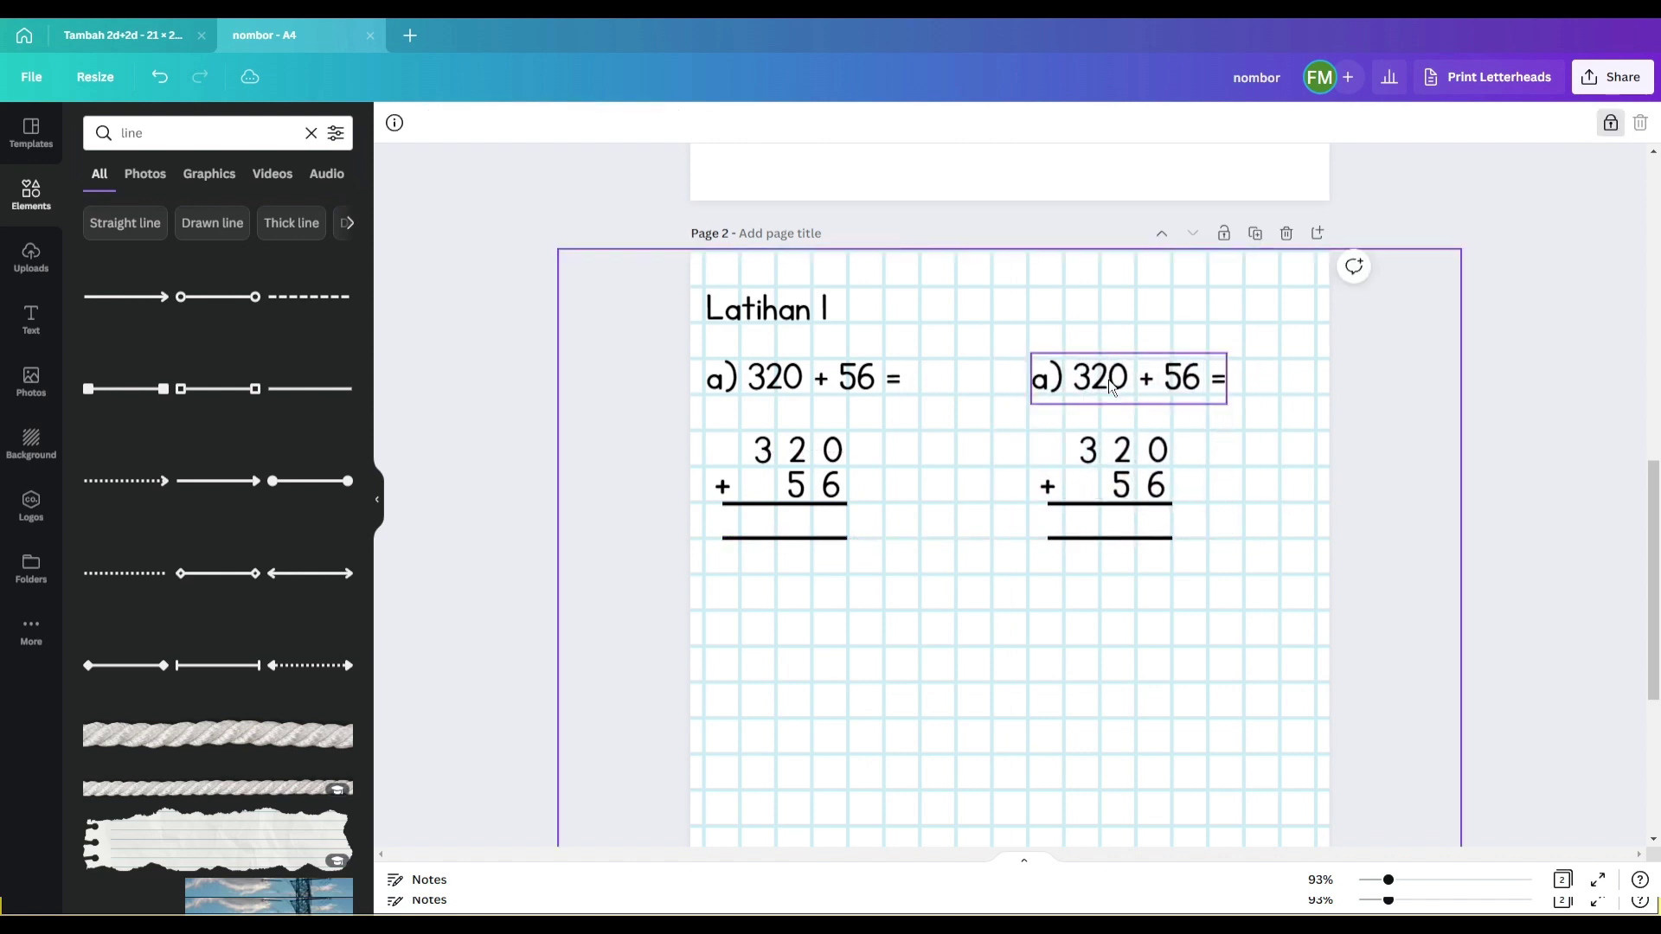
Change the copied exercise's question line to "b) 426 + 77 ="
left_click(1054, 385)
double_click(1052, 383)
type("b")
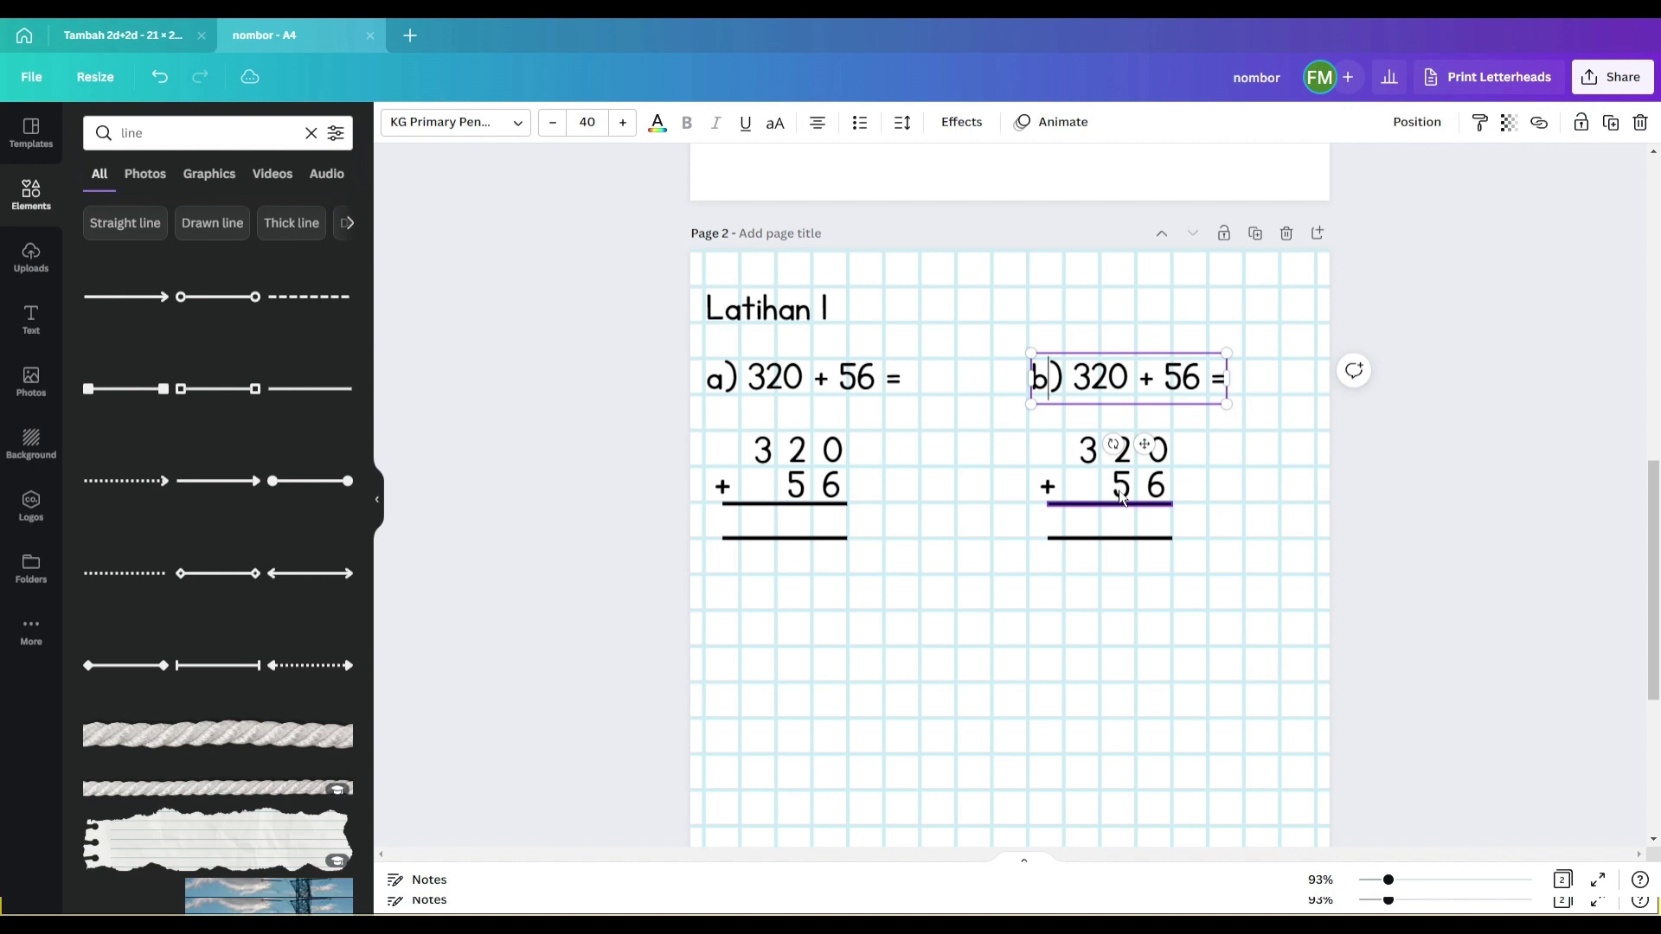
left_click_drag(1211, 378, 1070, 378)
double_click(1099, 378)
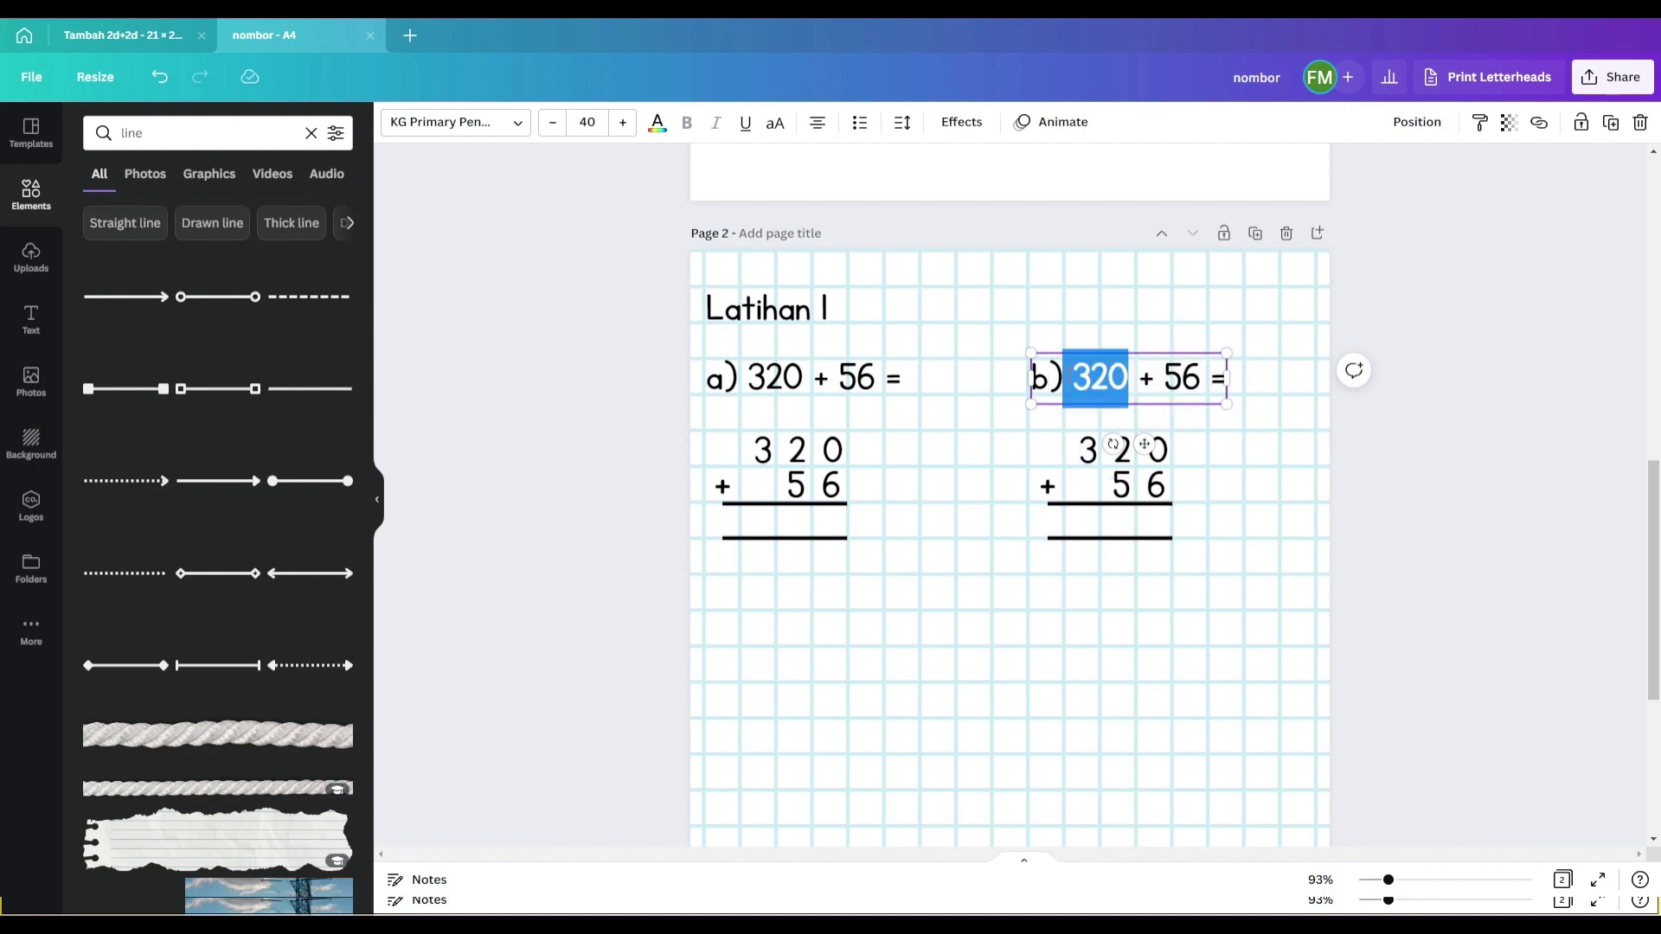
type("426")
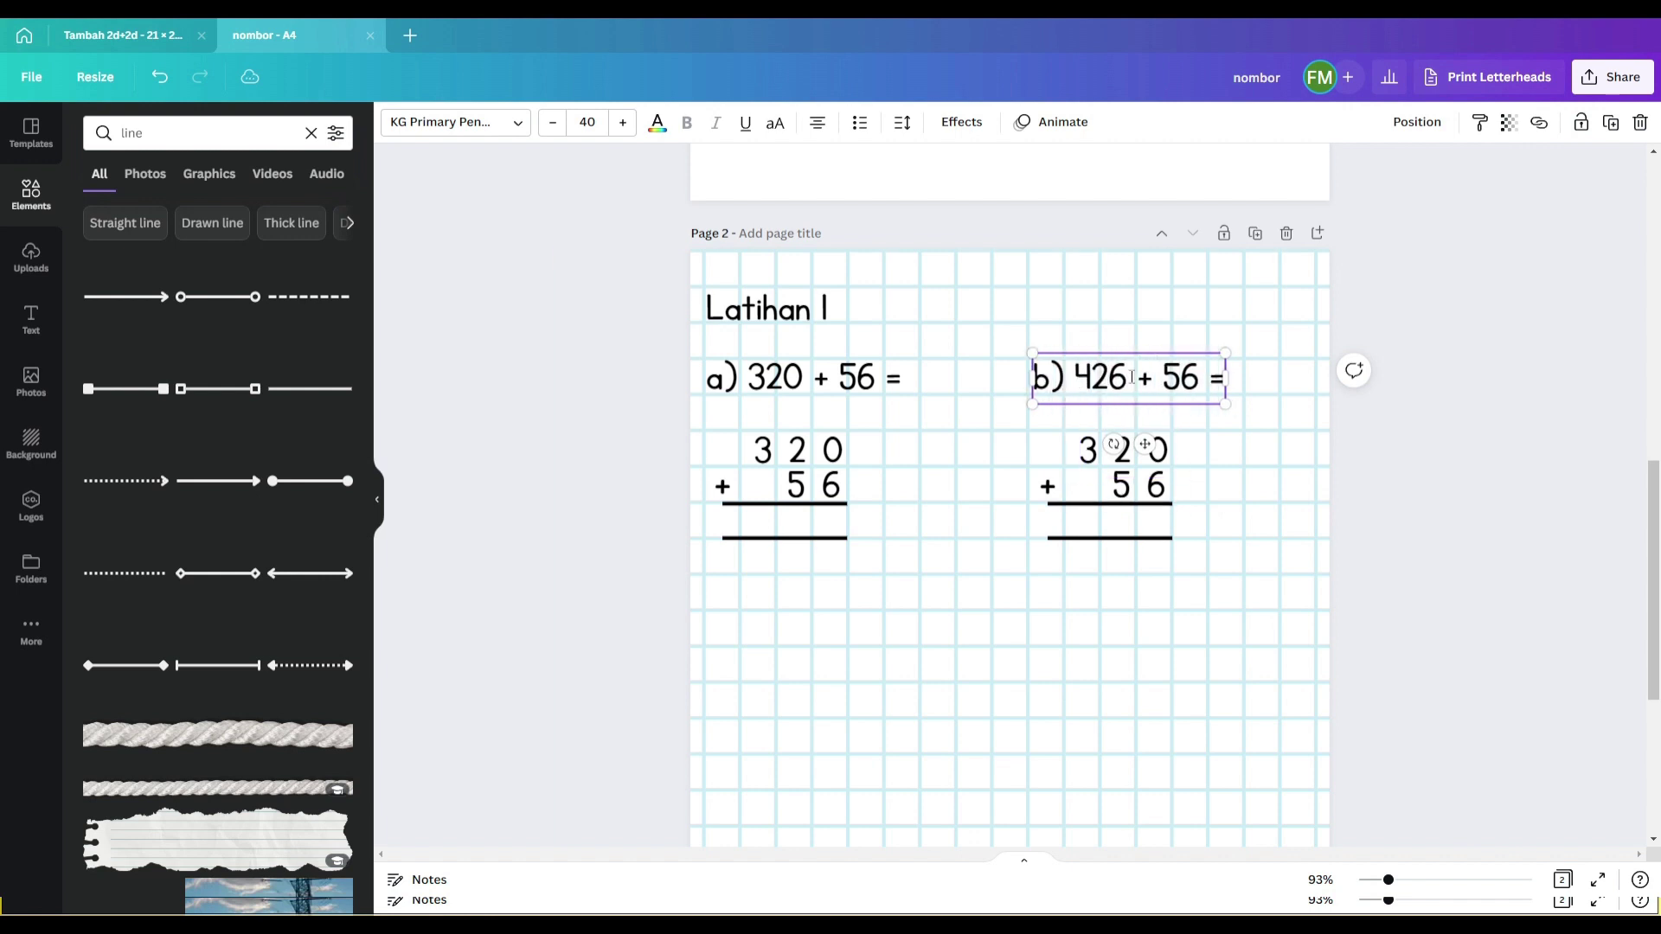
left_click_drag(1203, 378, 1164, 378)
type("77")
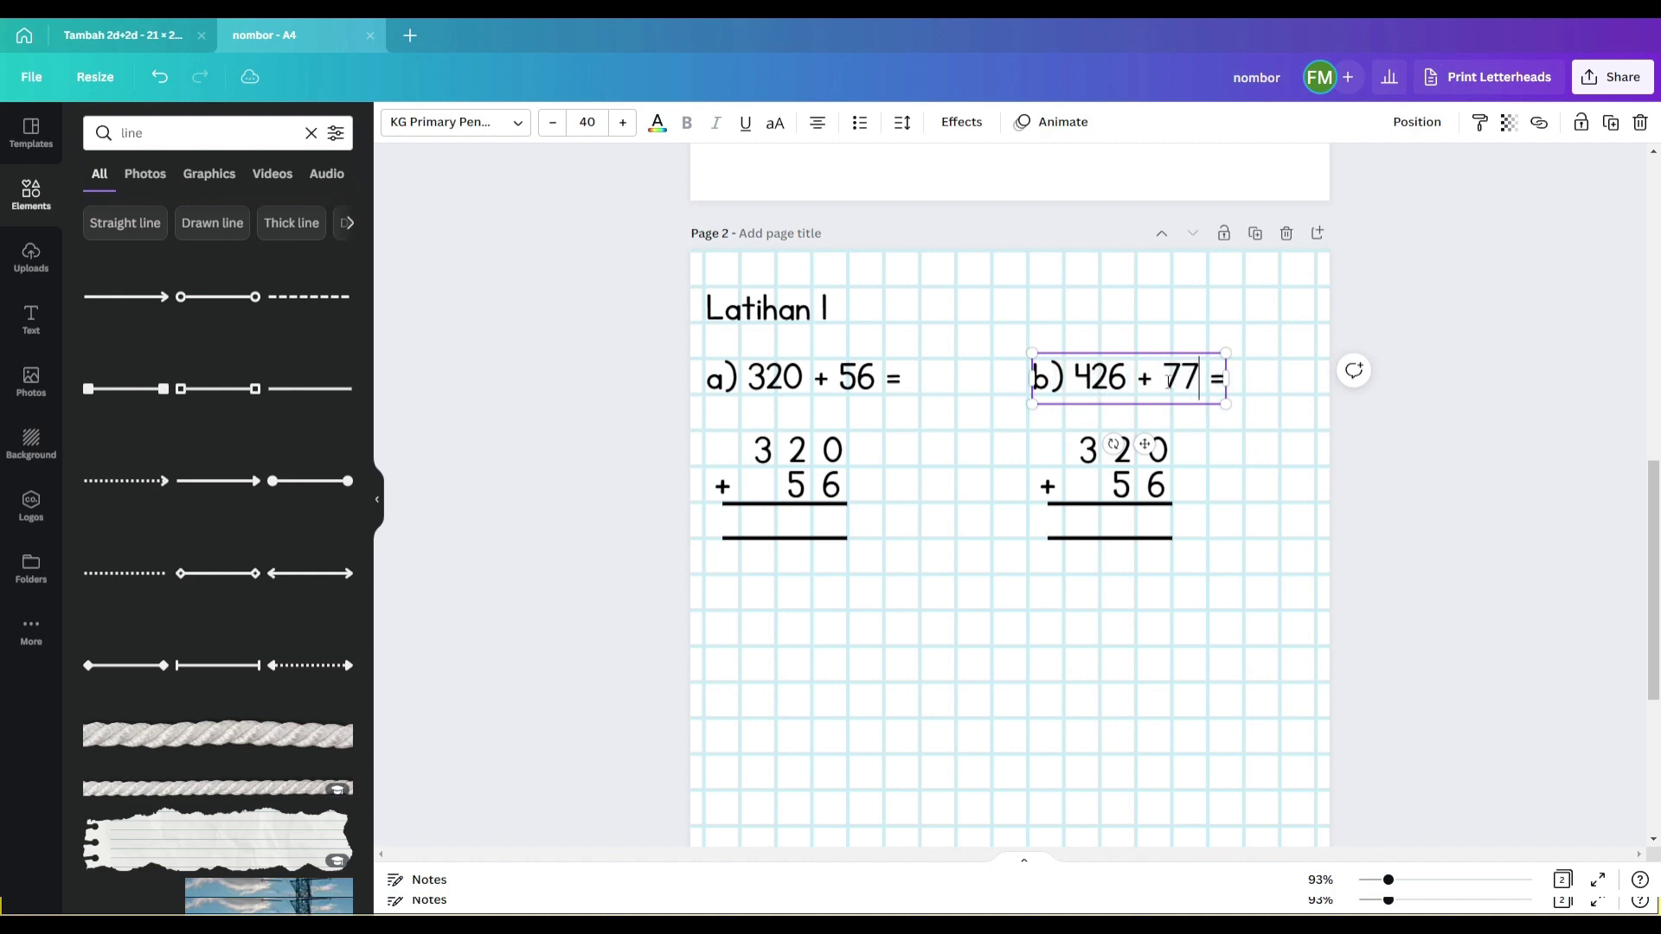
left_click(1157, 605)
Replace the column digits of exercise b) with "4 2 6" and "7 7"
left_click(1142, 486)
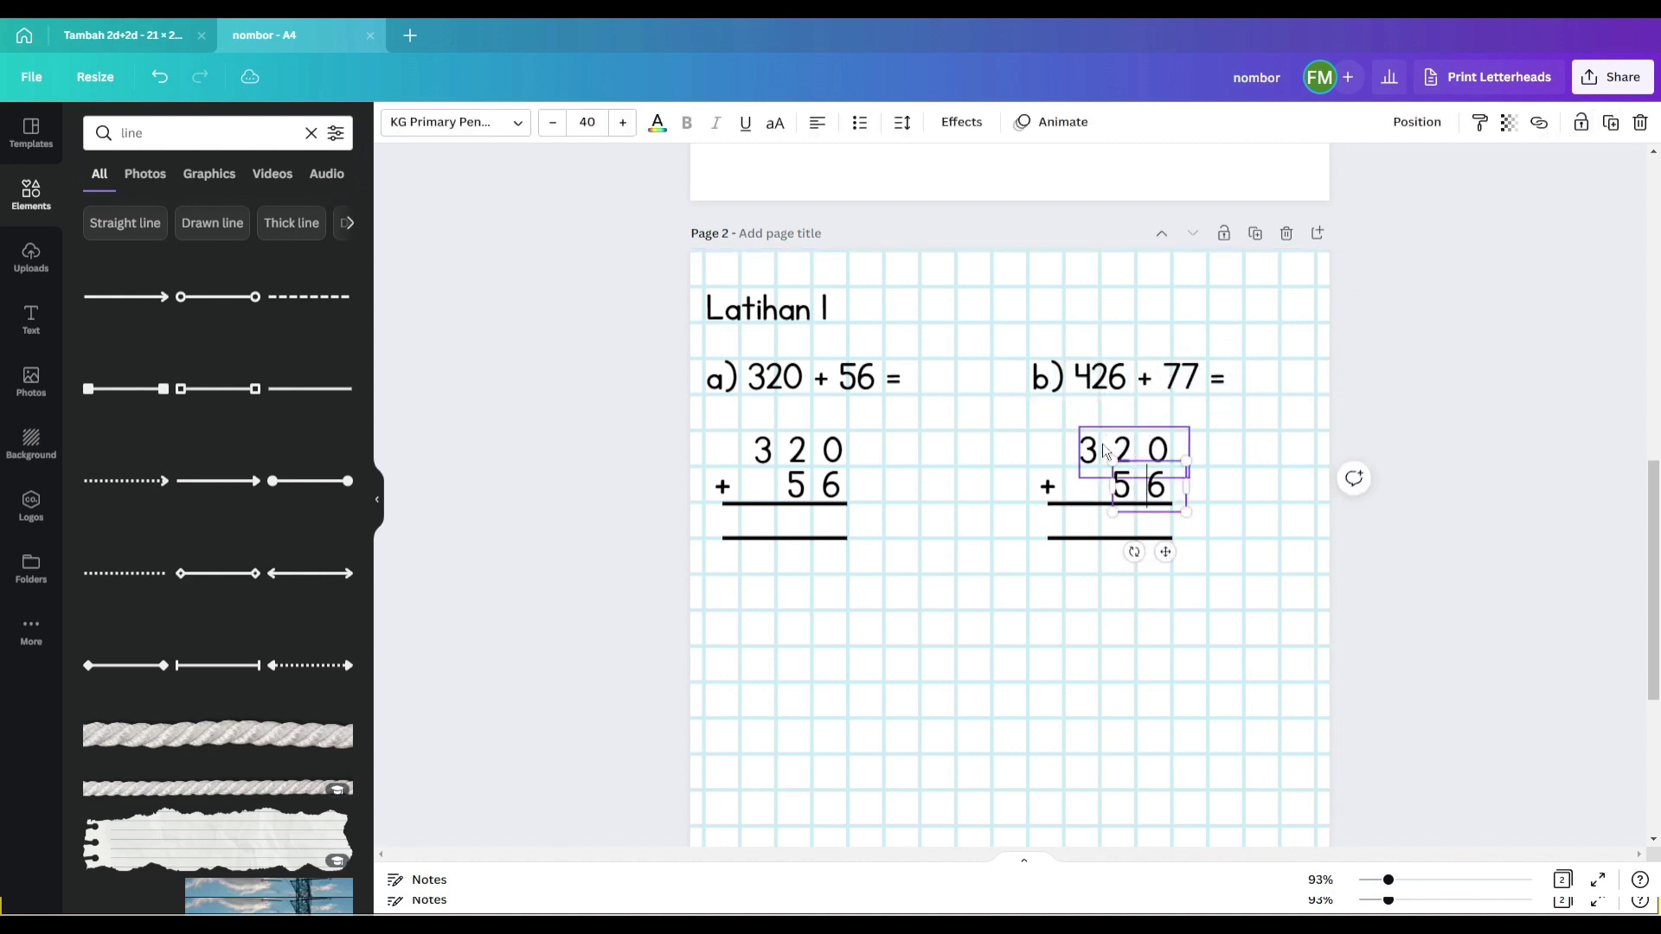
left_click(1107, 445)
double_click(1105, 443)
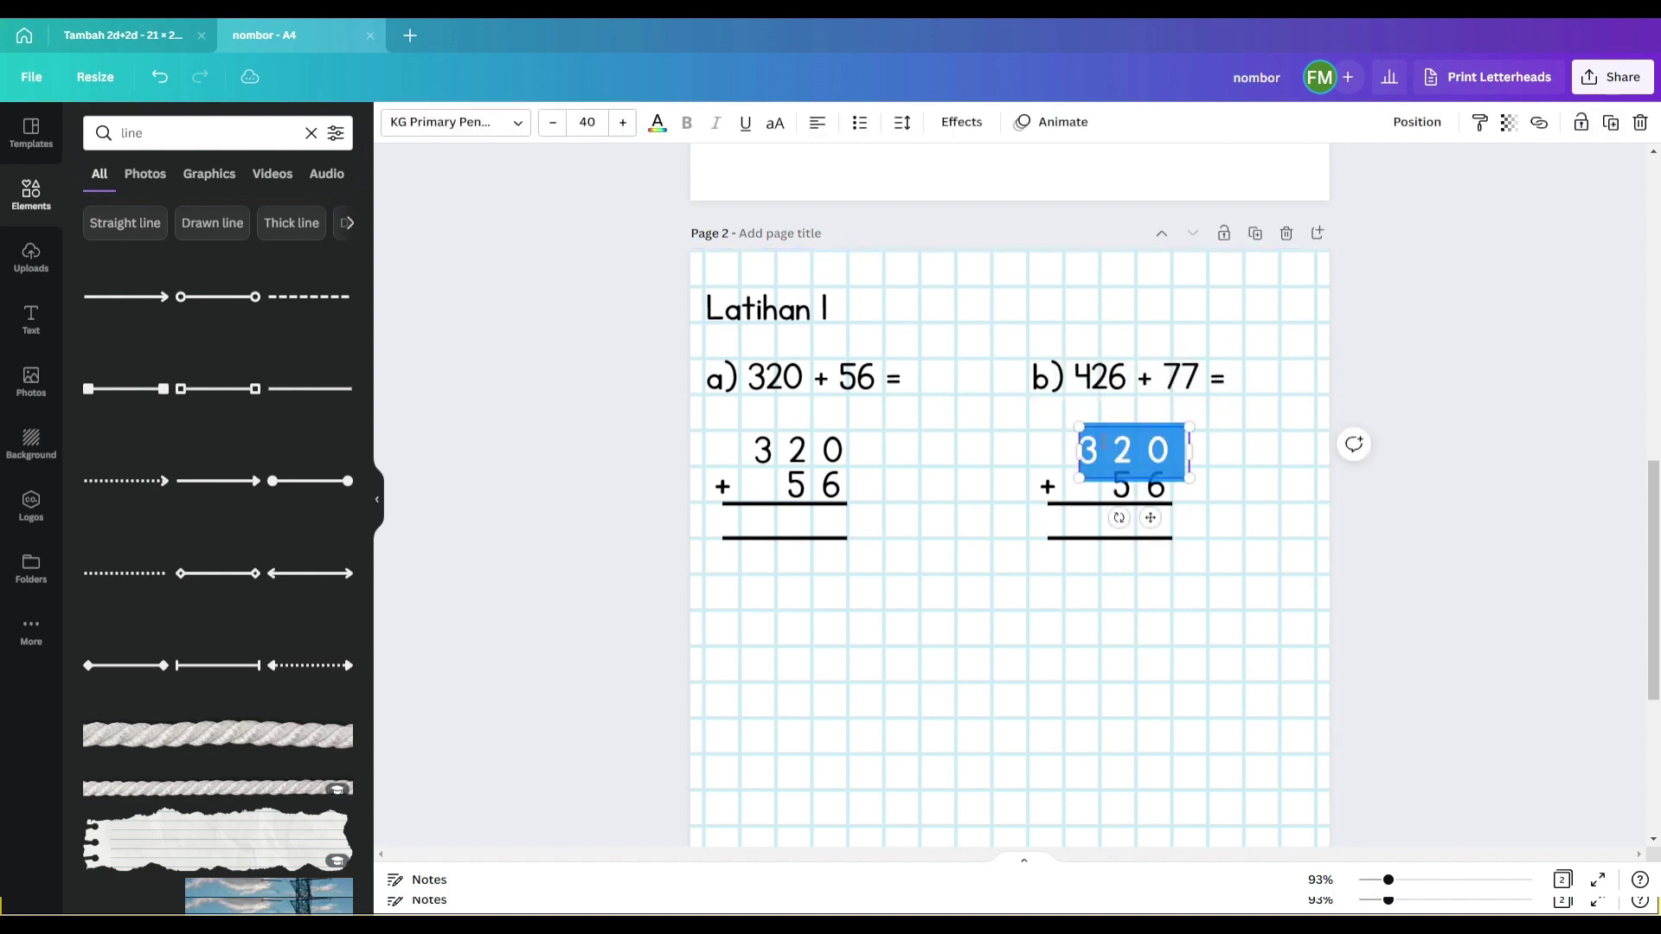
type("4 2 6")
left_click(1141, 514)
double_click(1142, 486)
key("ctrl+a")
type("7 7")
left_click(1124, 638)
Duplicate exercises a) and b) together and place the copies below the originals as a second row
scroll(1079, 616, "down", 2)
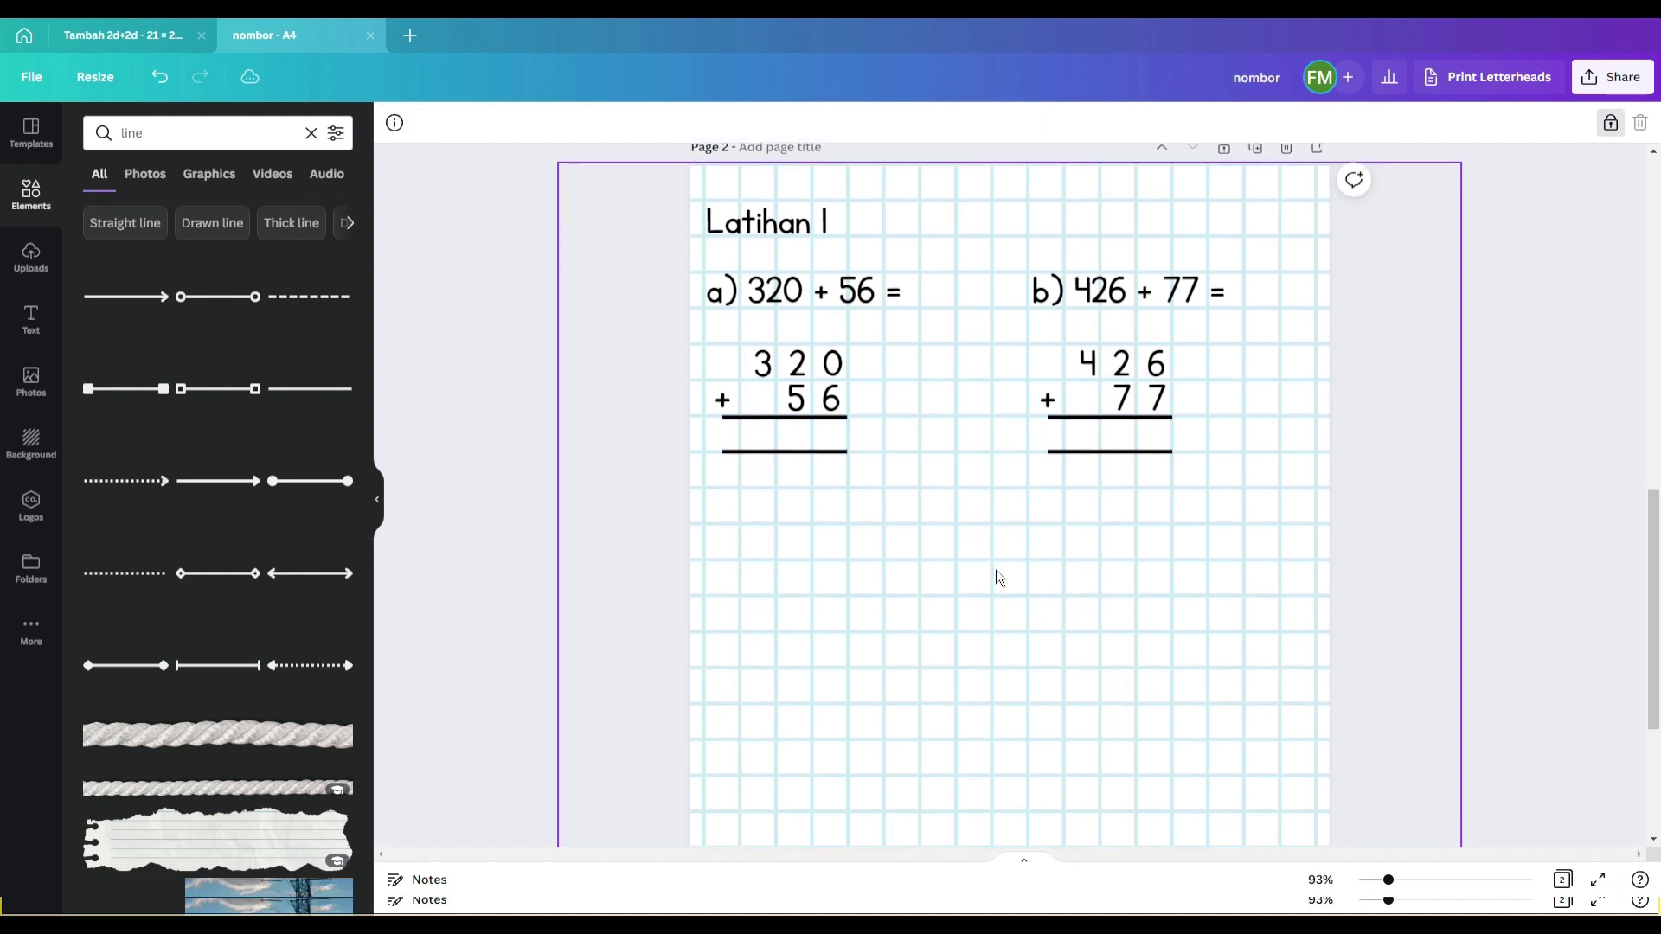
left_click_drag(1298, 523, 613, 268)
key("ctrl+d")
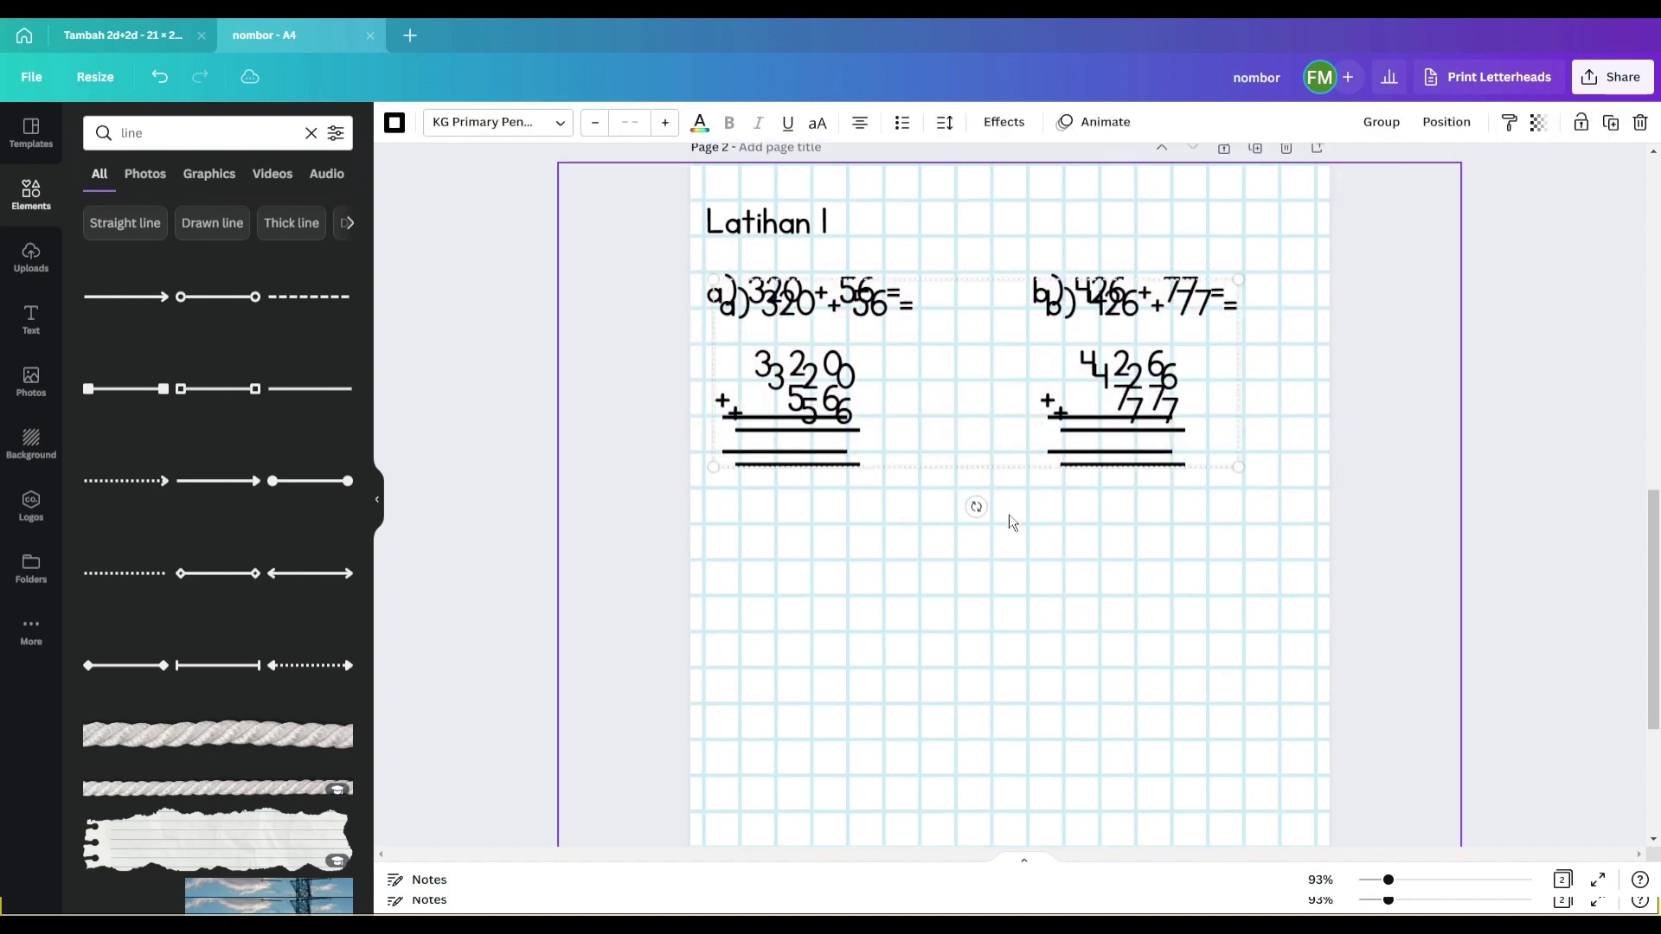
left_click_drag(988, 459, 982, 693)
left_click(1363, 619)
Change the question line of the second row's left exercise to "c) 154 + 99 ="
scroll(1332, 457, "down", 1)
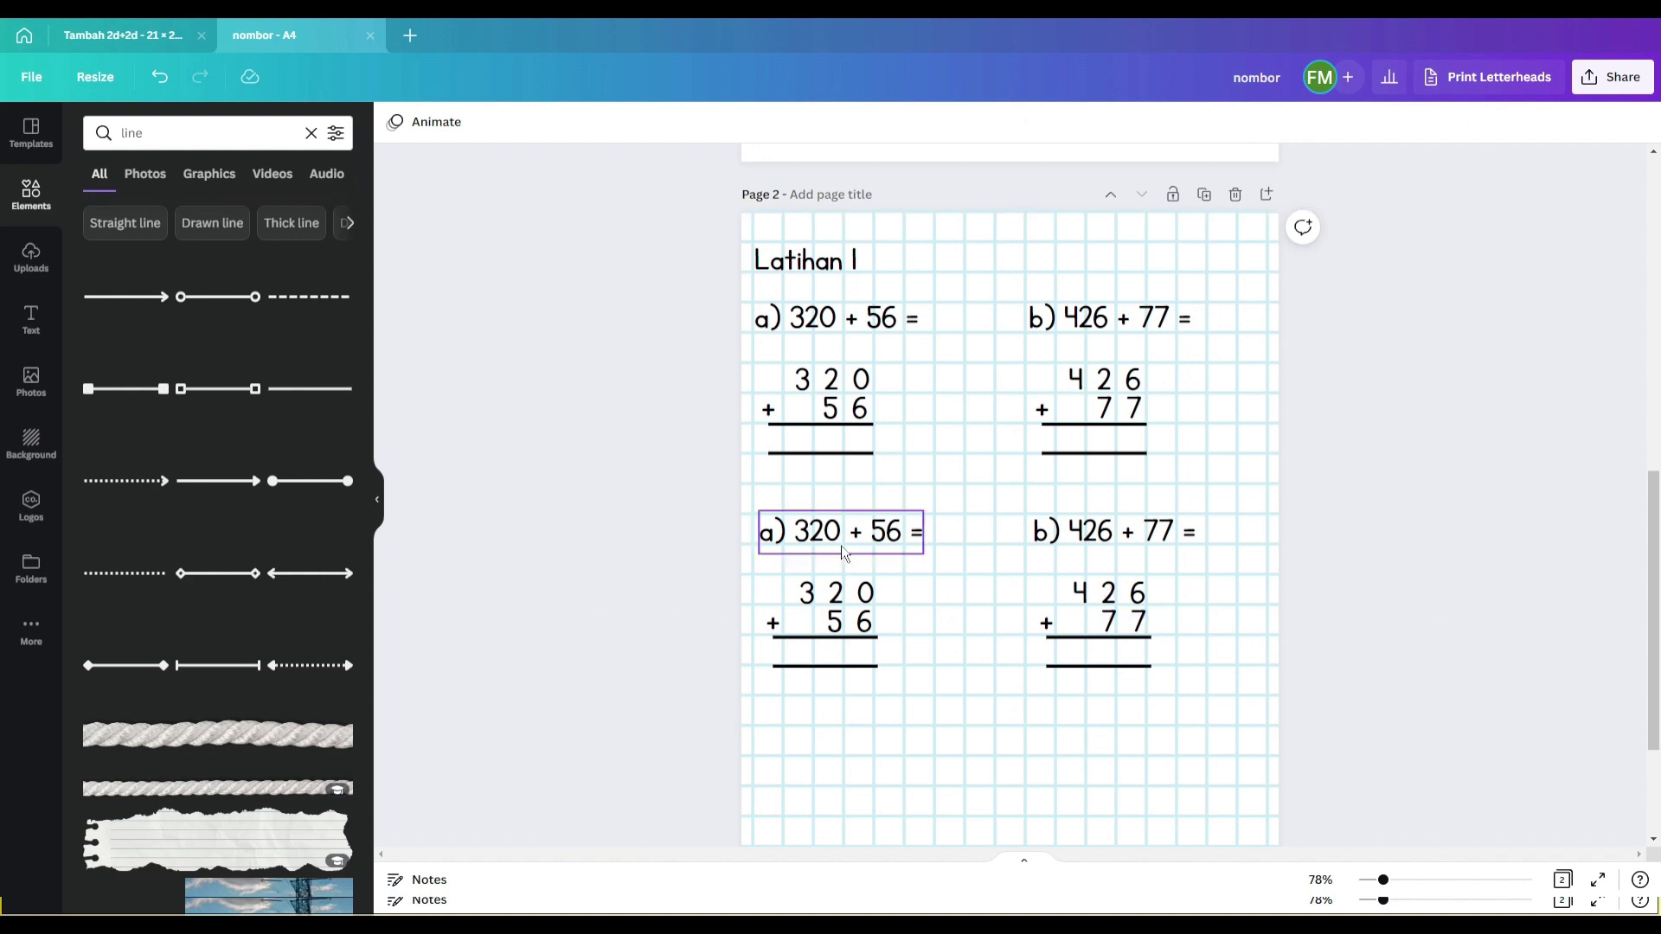
left_click(772, 534)
double_click(767, 533)
type("c")
left_click(865, 533)
double_click(900, 533)
type("599")
key("BackSpace")
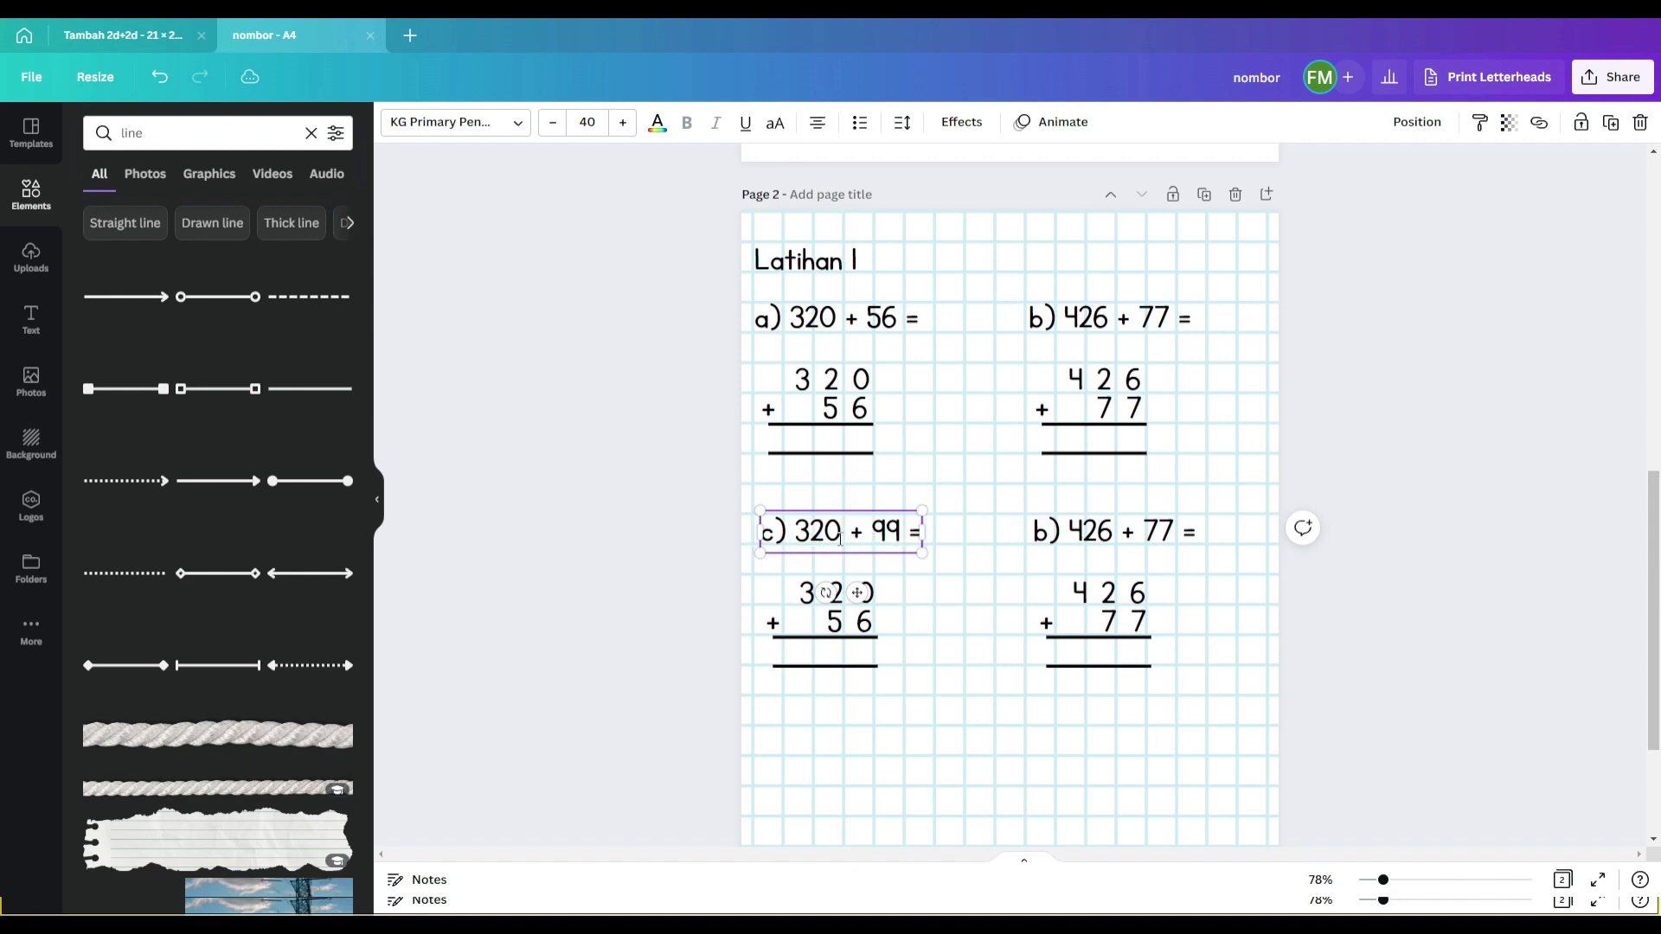
double_click(830, 533)
type("154")
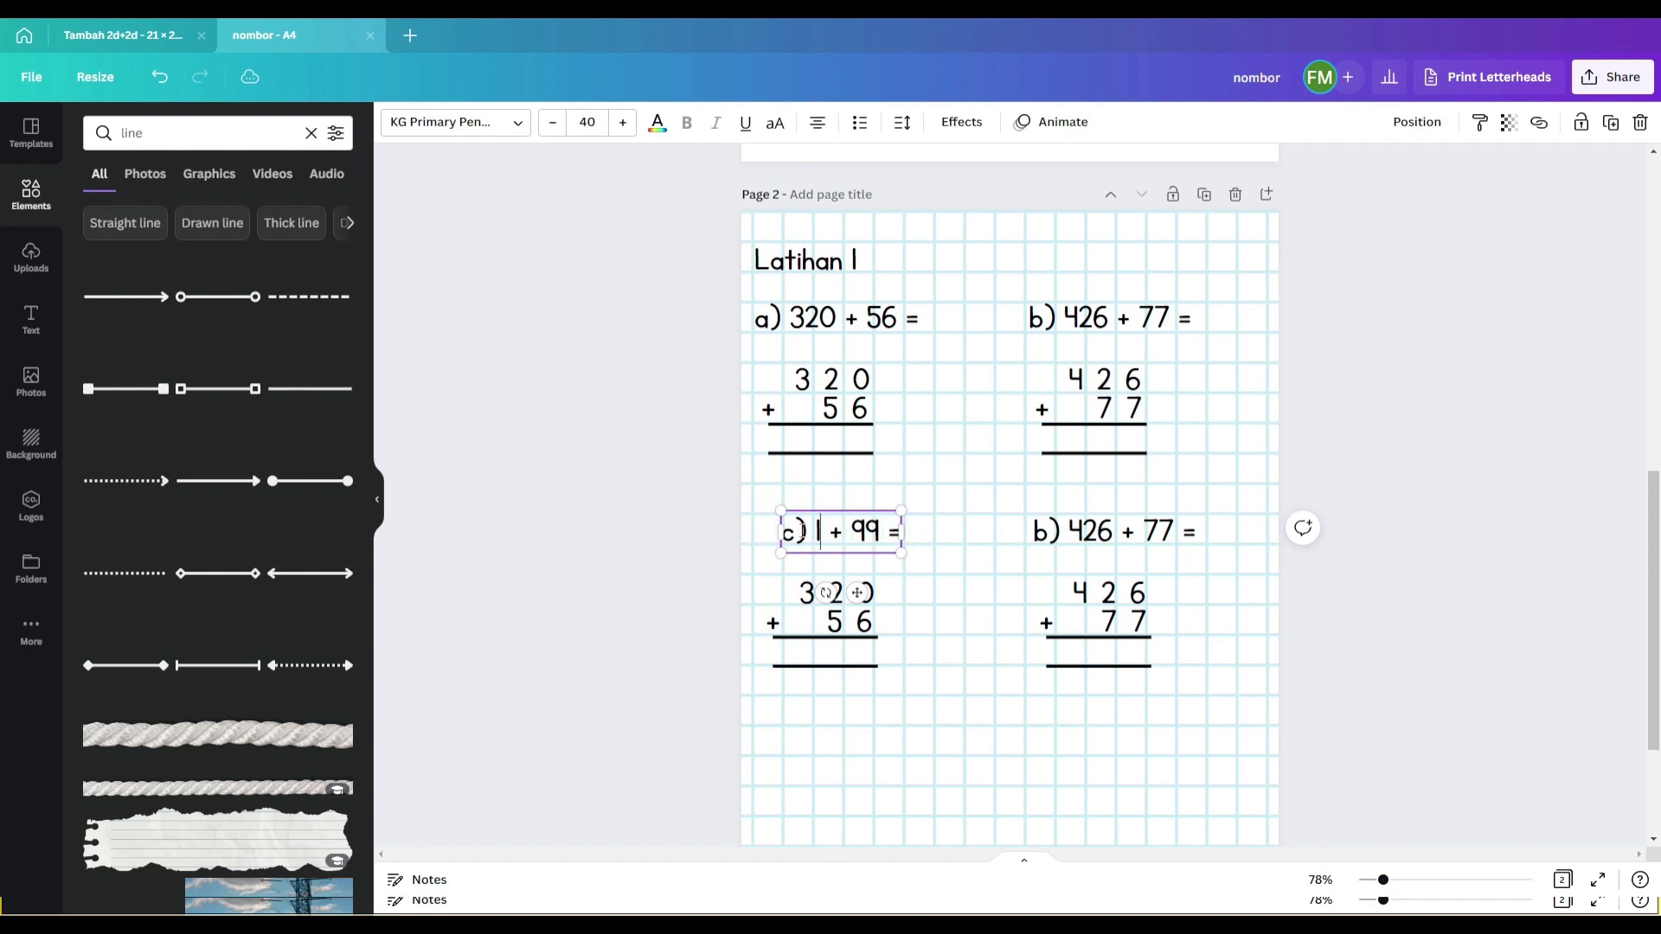
left_click(812, 737)
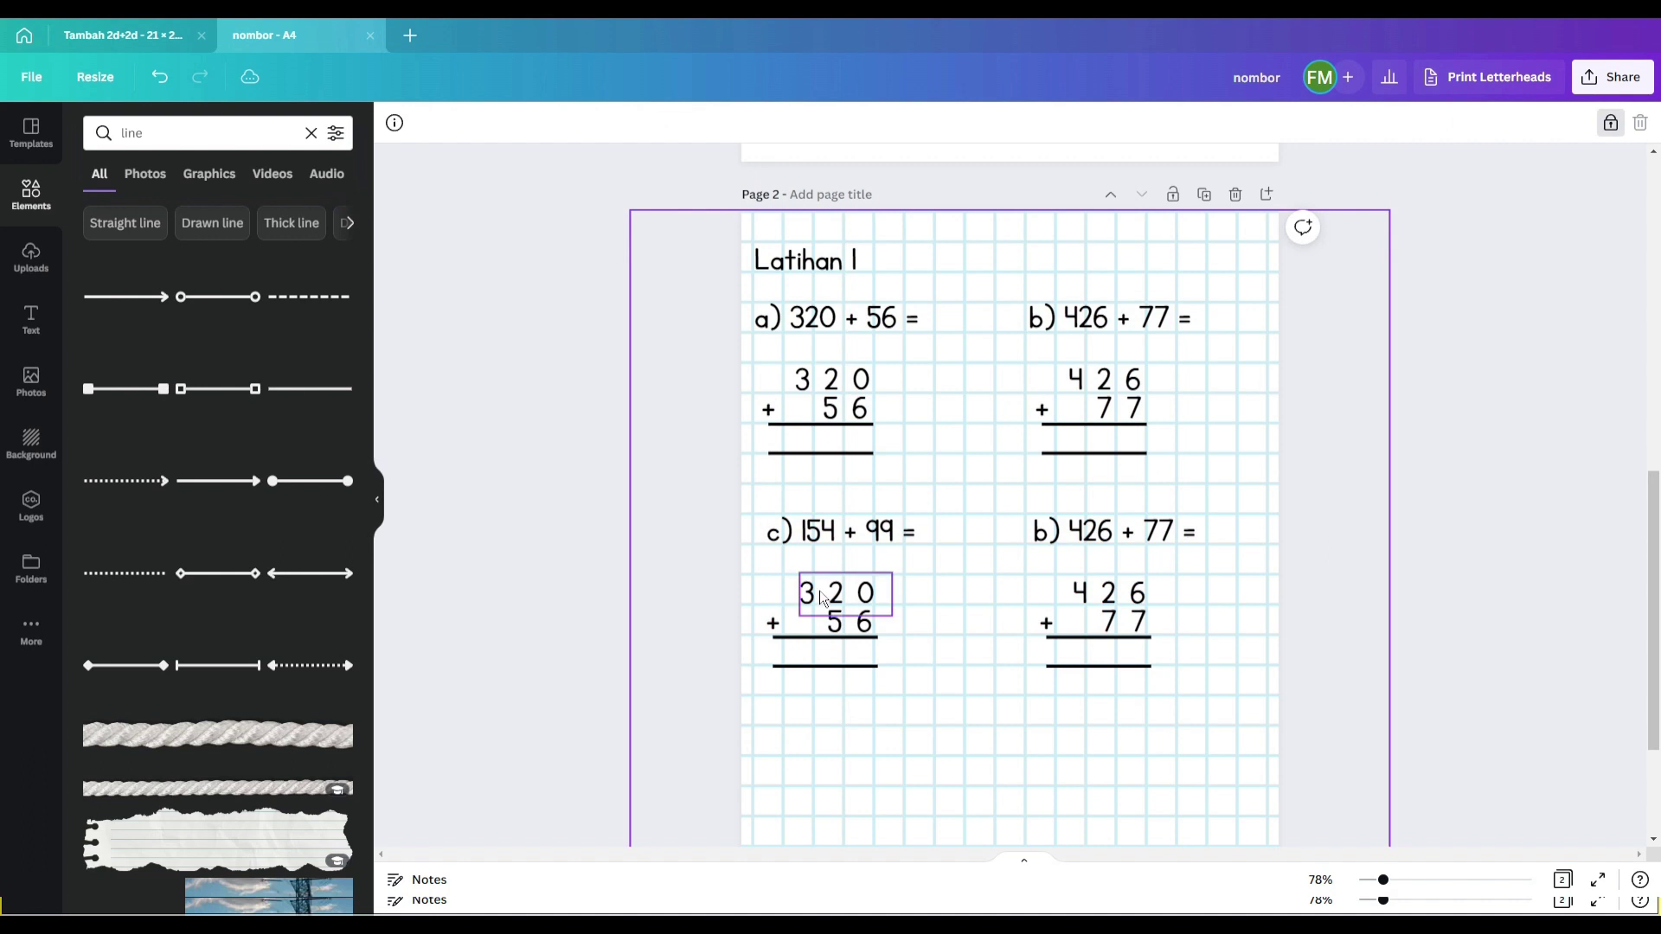
Replace the column digits of exercise c) with "1 5 4" and "9 9"
scroll(816, 587, "down", 2)
scroll(811, 573, "down", 1)
left_click(831, 424)
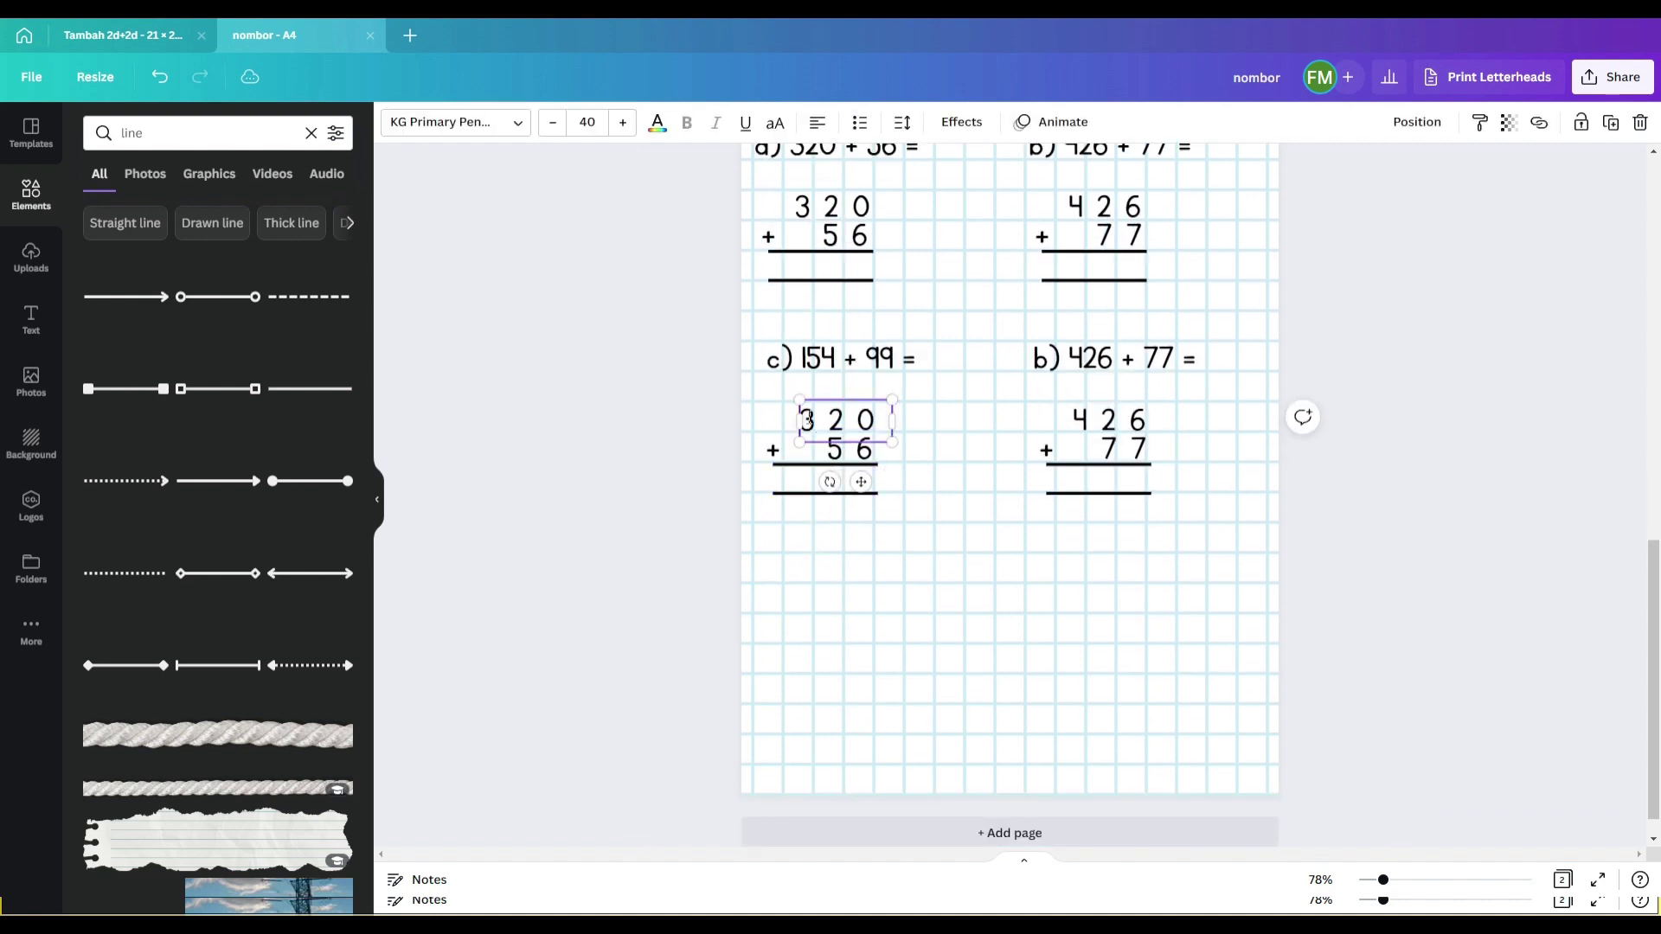
double_click(809, 421)
type("154")
left_click(868, 615)
left_click(851, 448)
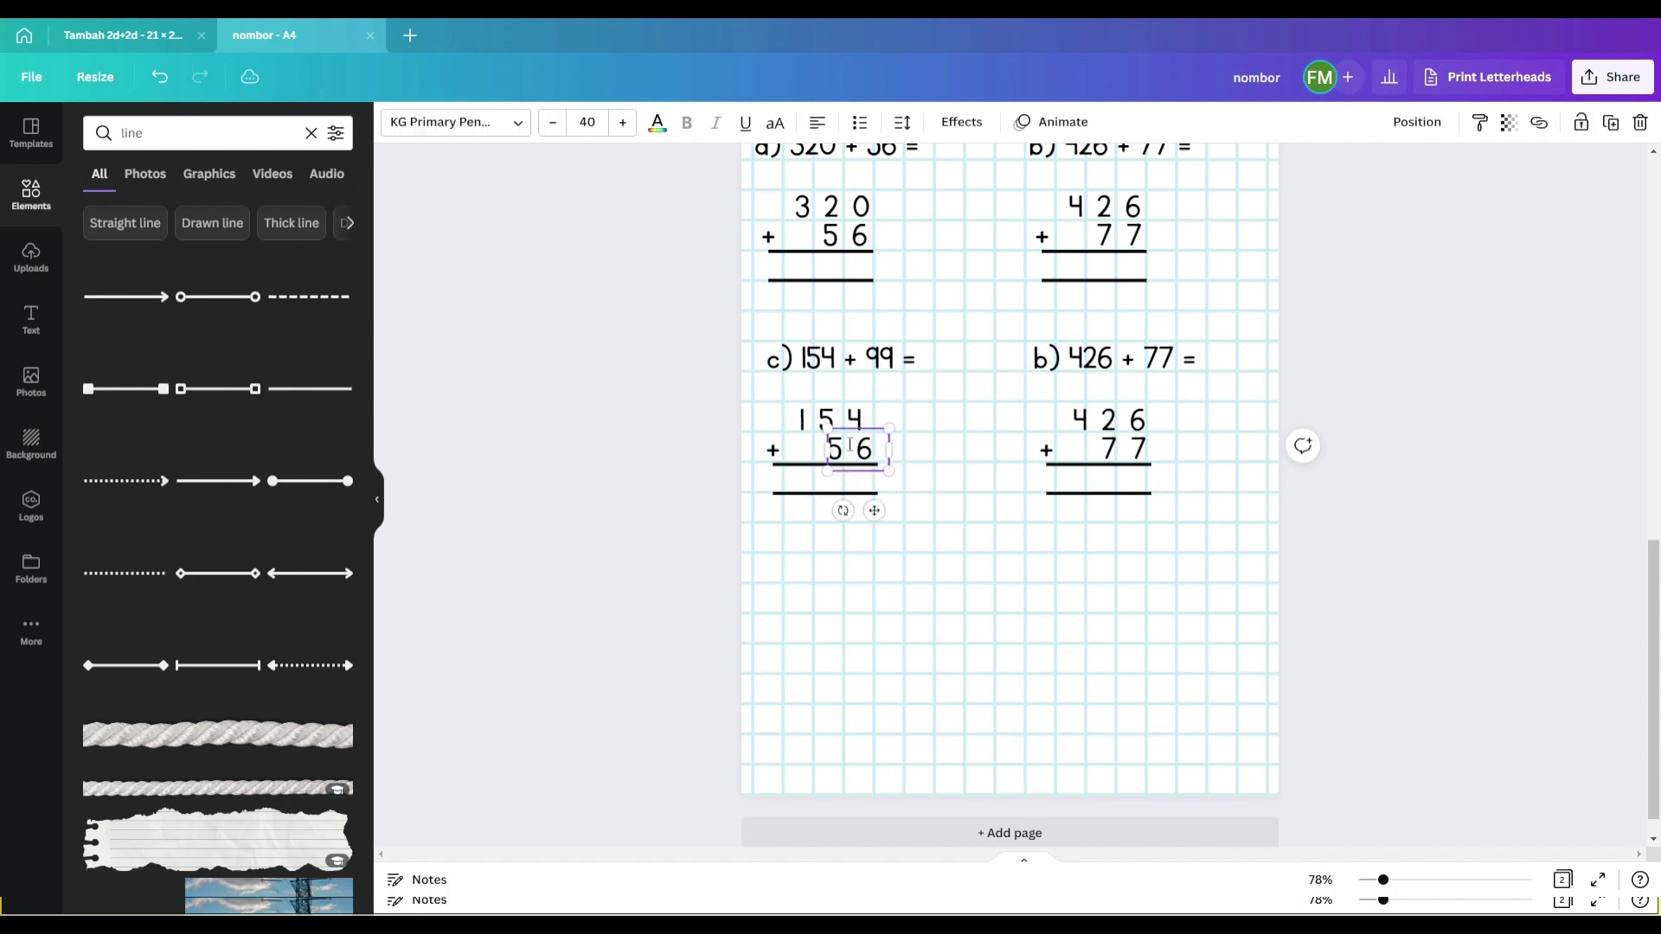
double_click(850, 444)
type("9 9")
Change the second row's right exercise to "d) 654 + 72 =" with the column digits "6 5 4" and "7 2"
left_click(1041, 359)
double_click(1041, 360)
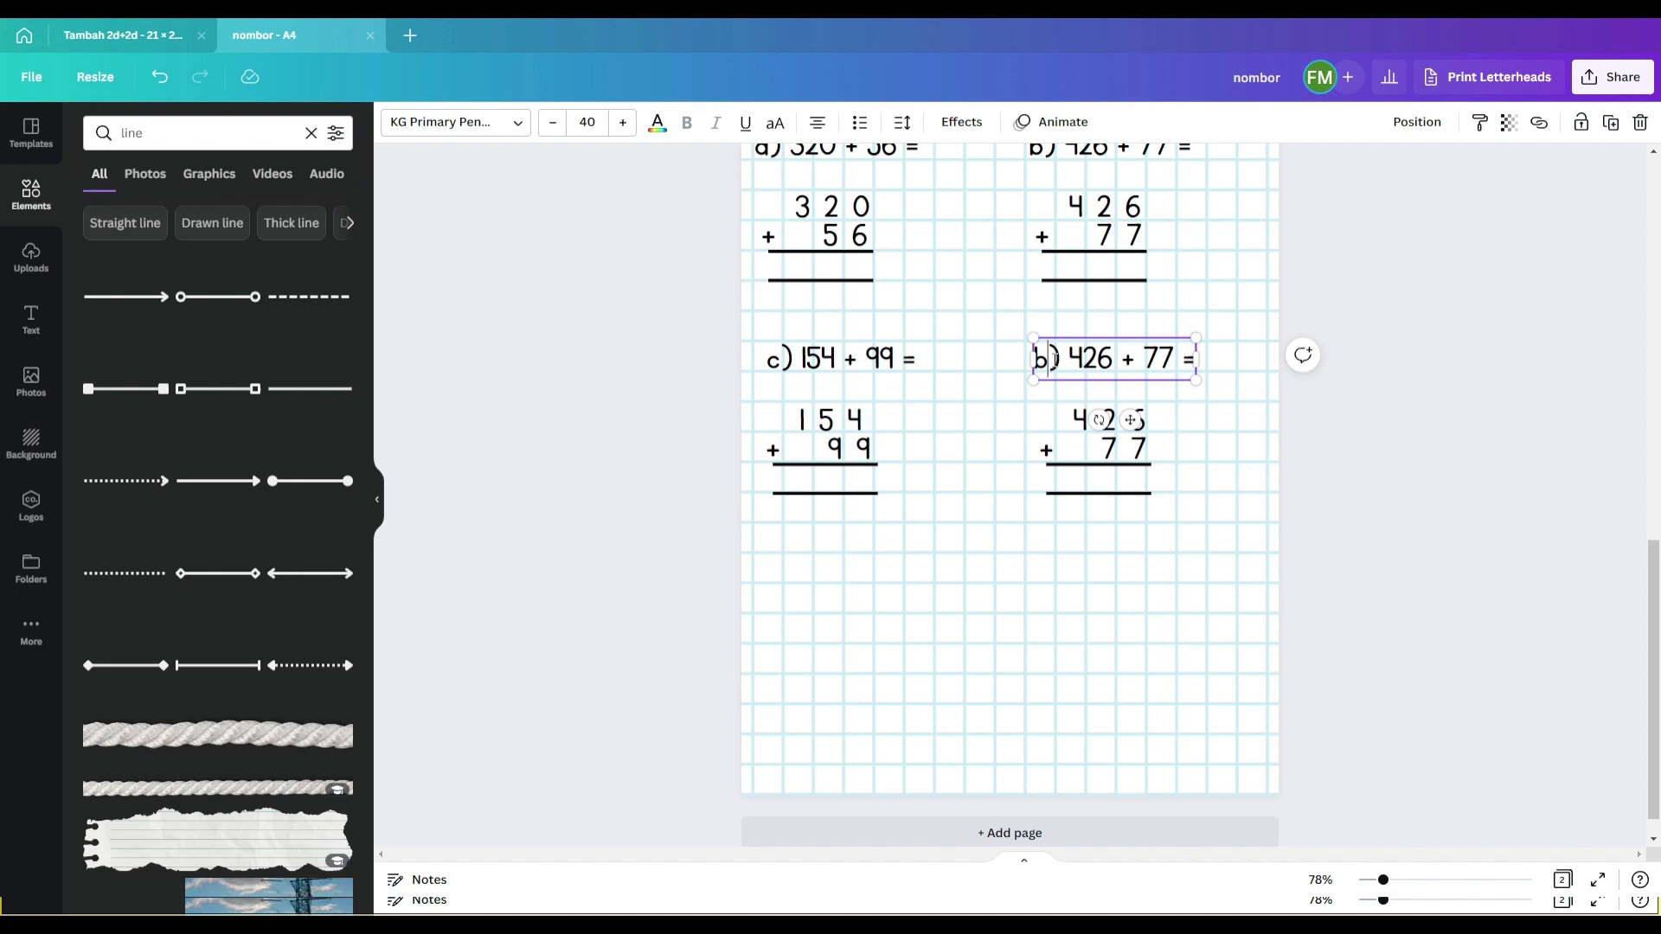
type("d")
left_click_drag(1099, 356, 1101, 355)
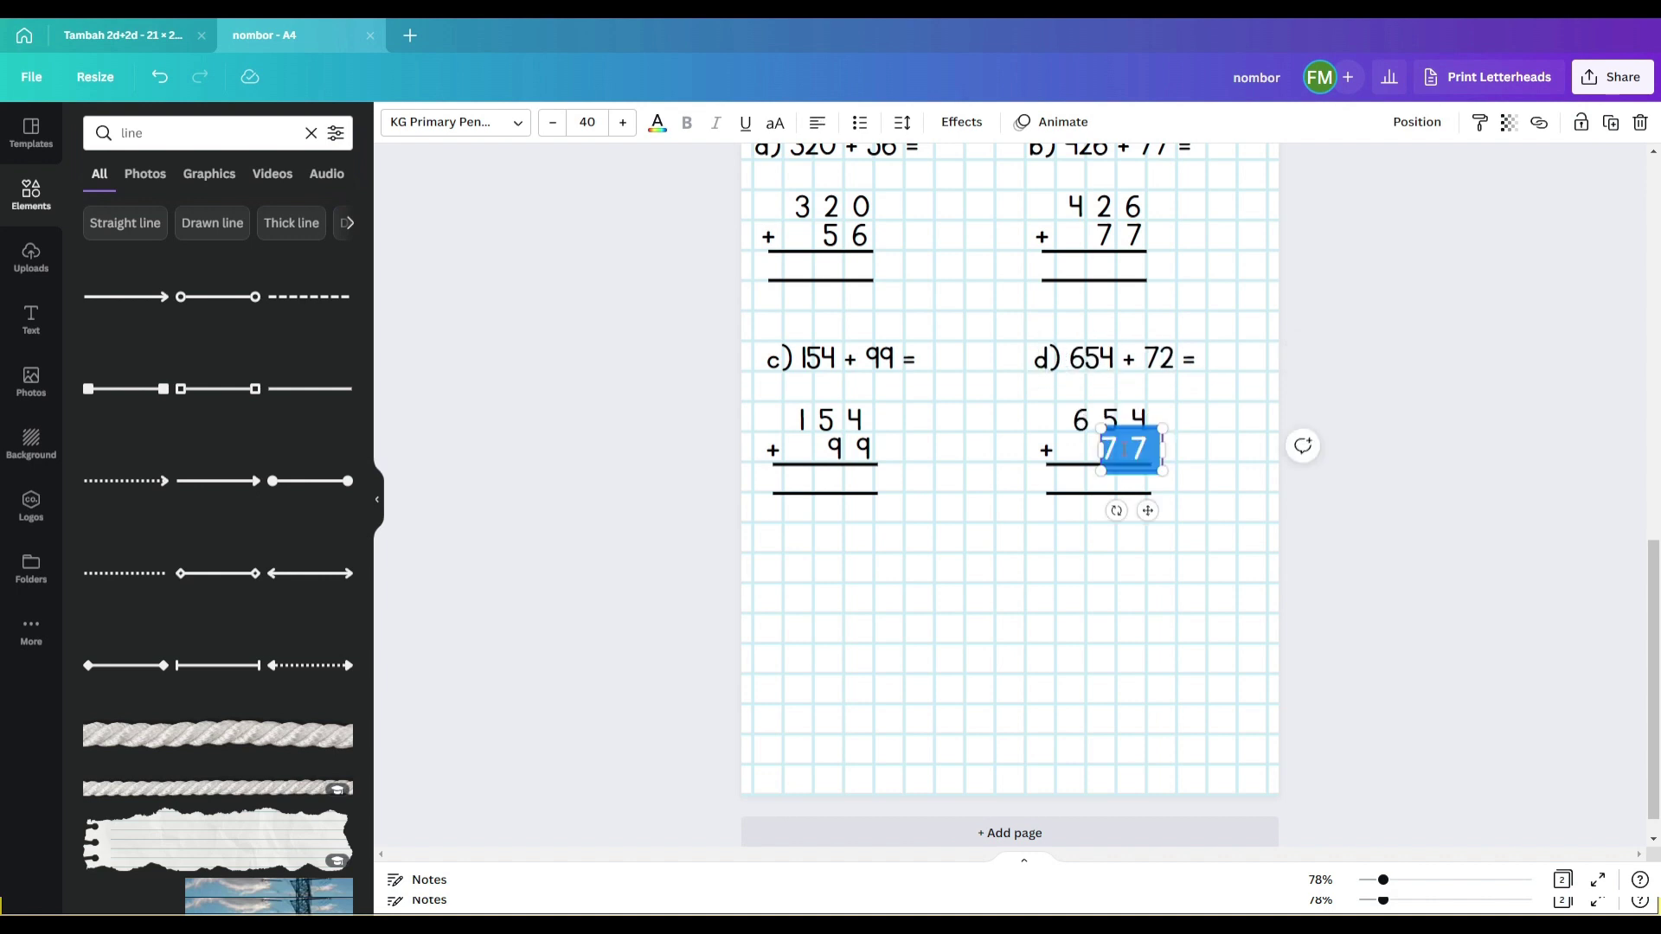
type("7 2")
left_click(1112, 616)
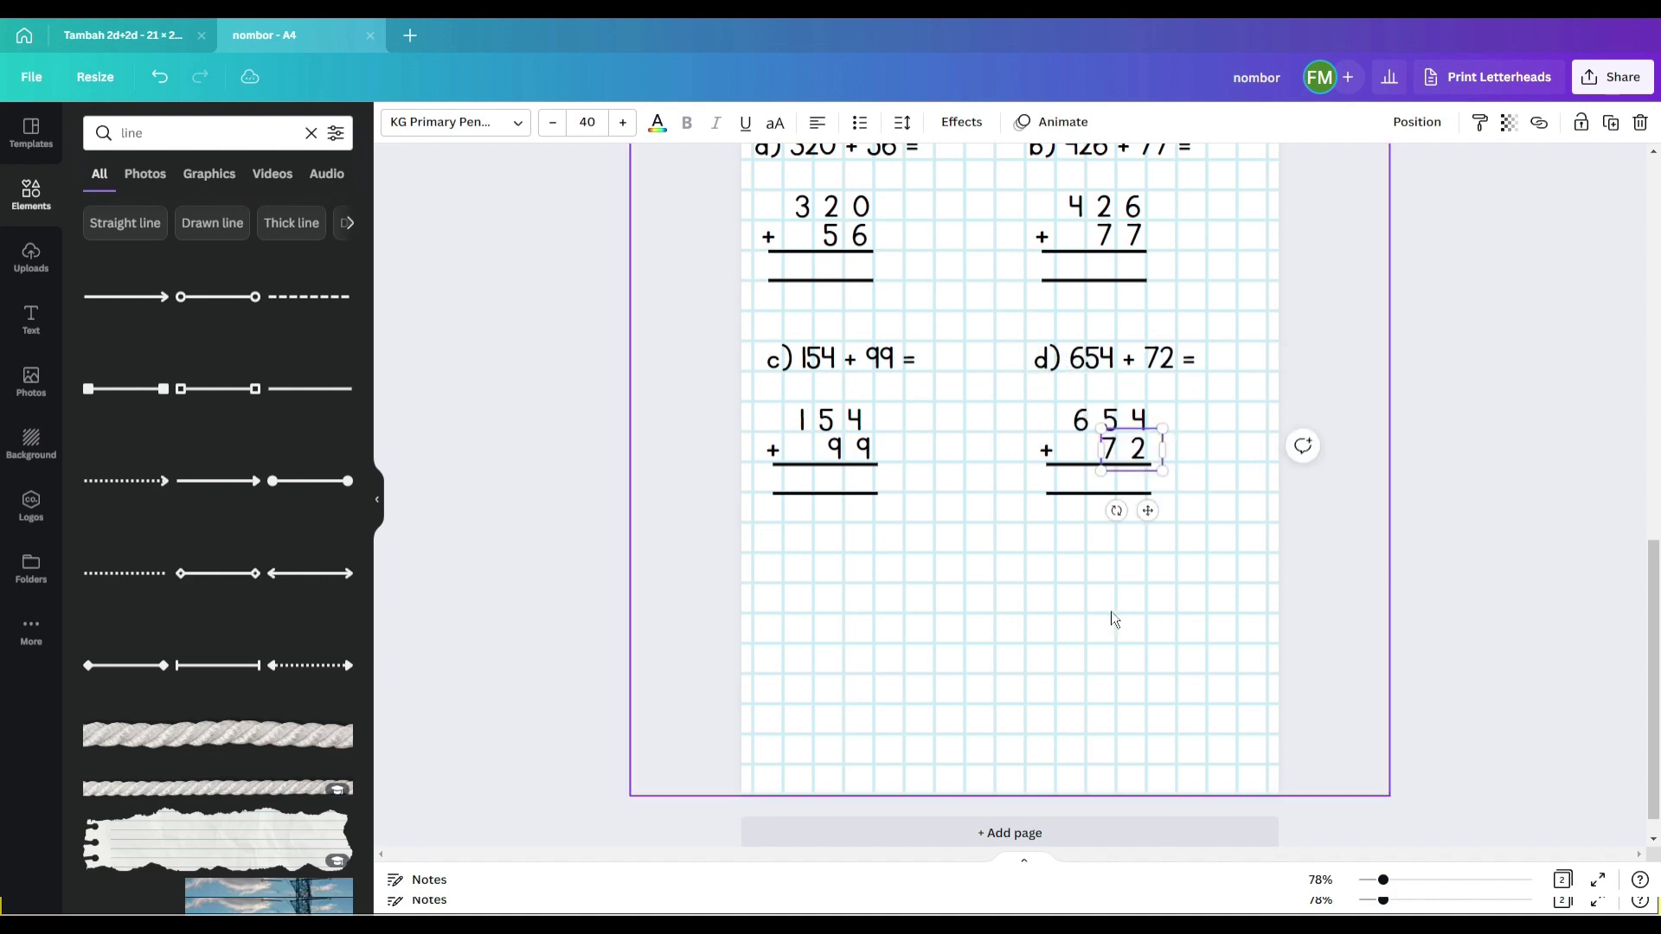
Select all four exercises below the heading and move them together about one grid square to the right
scroll(1193, 443, "down", 2)
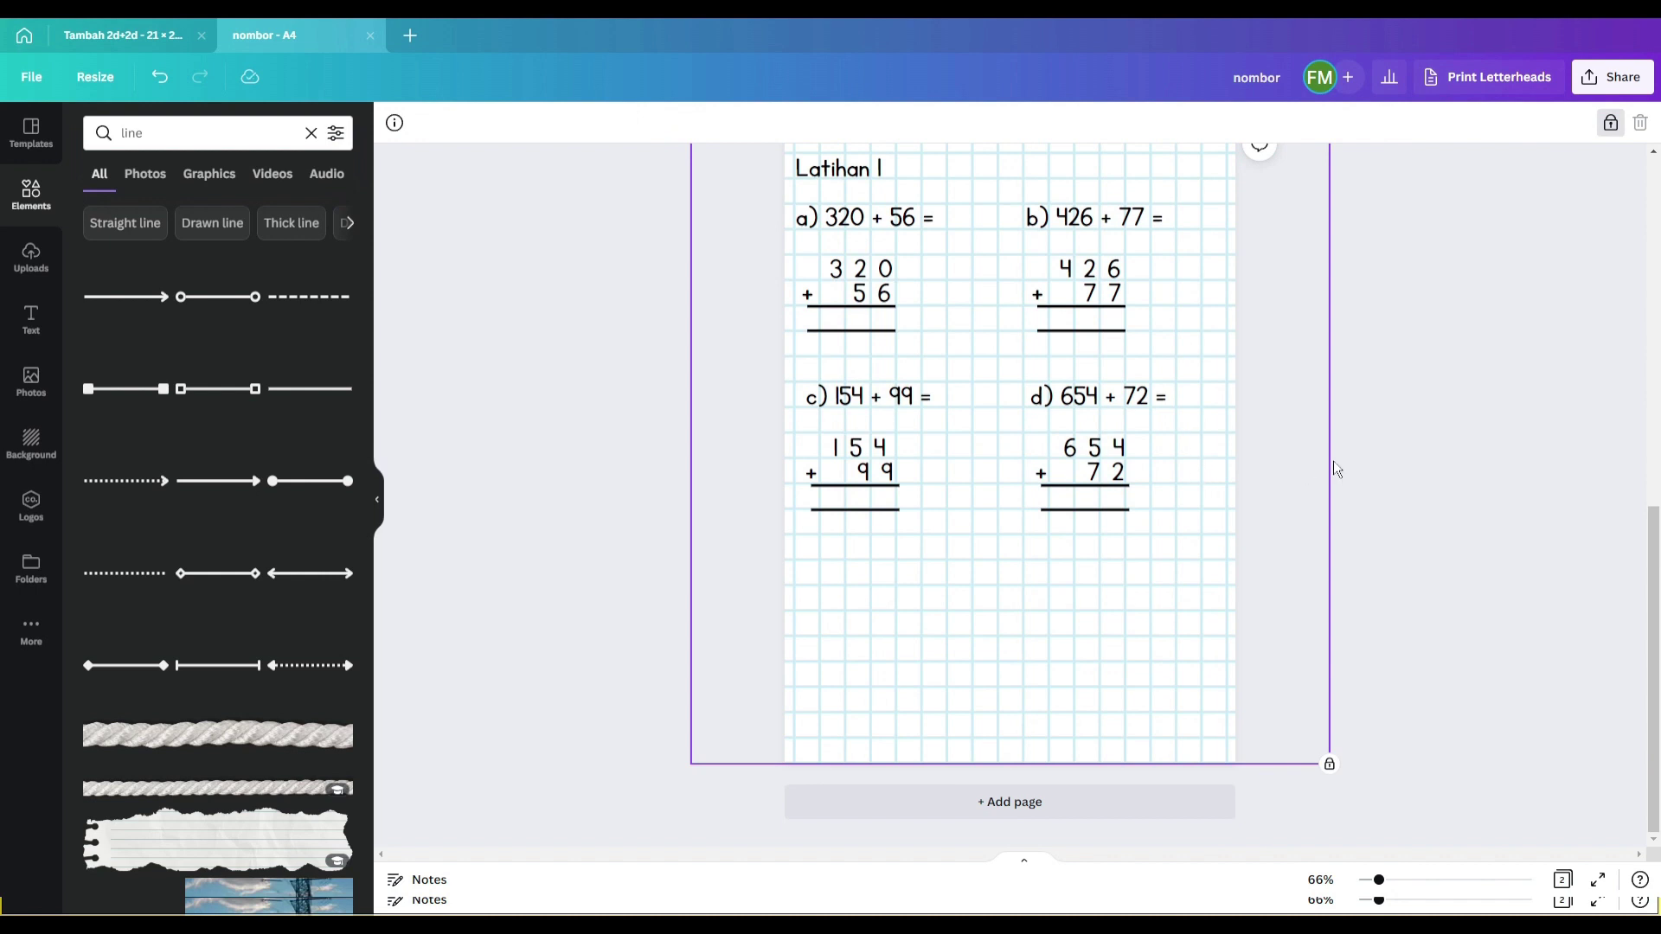
scroll(1340, 510, "up", 2)
left_click(1349, 548)
left_click_drag(1418, 573, 657, 316)
left_click(1290, 629)
left_click_drag(1360, 624, 645, 313)
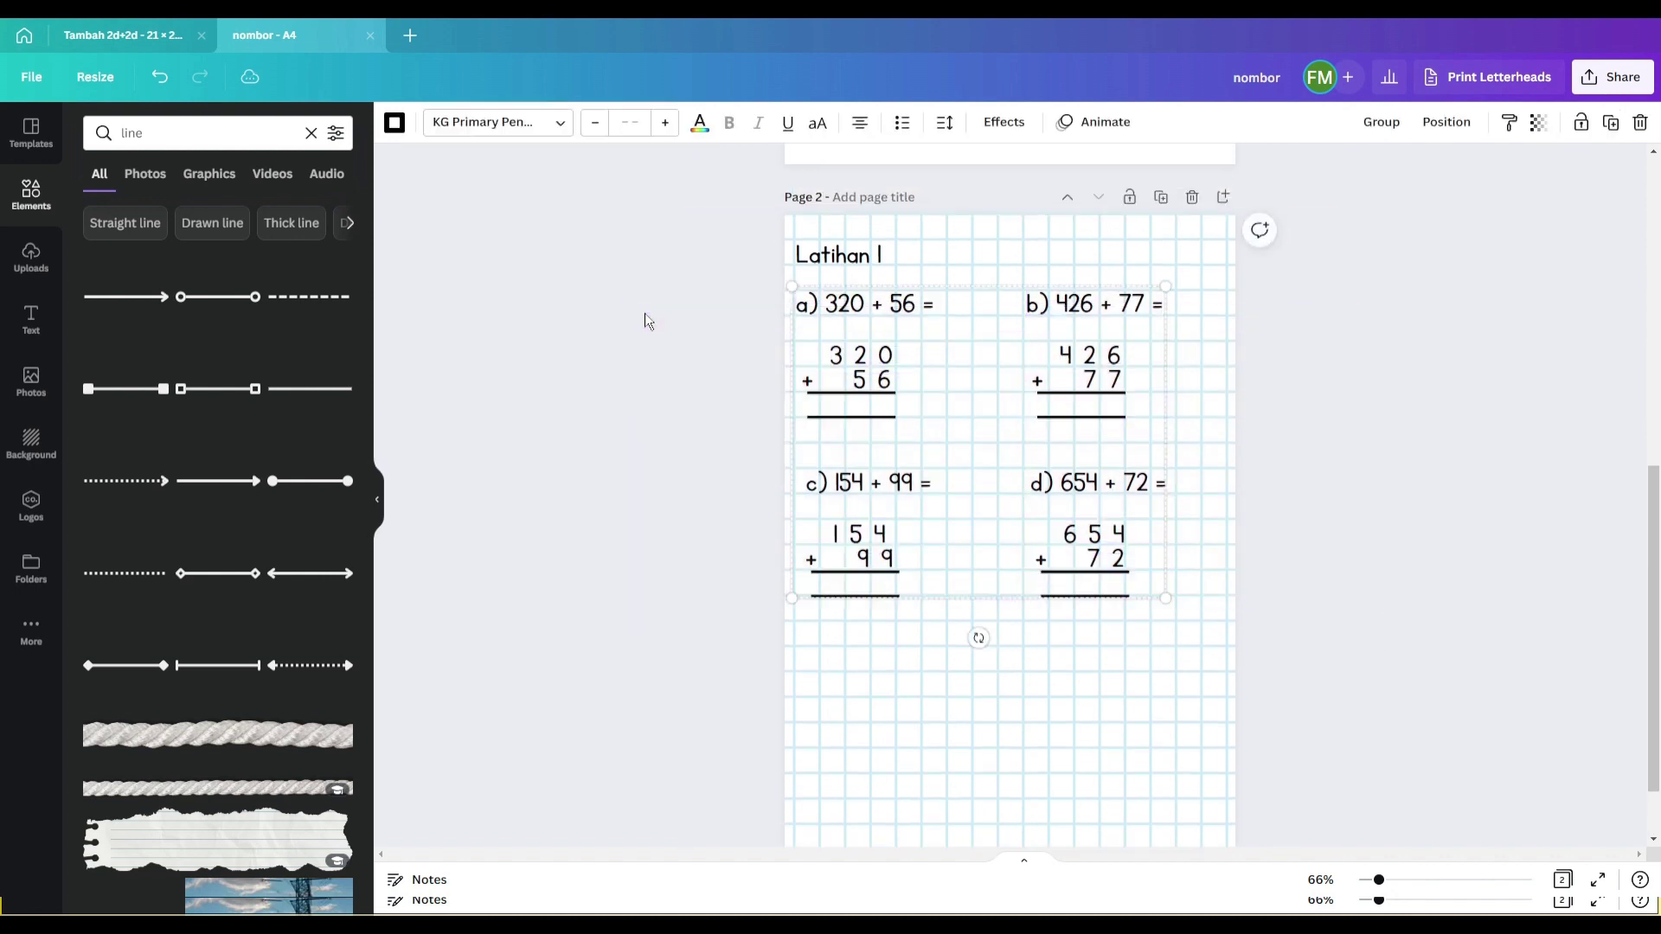
left_click_drag(1163, 662, 829, 307)
left_click(1001, 637)
Duplicate page 2 with its grid background, heading and four exercises
scroll(972, 686, "down", 1)
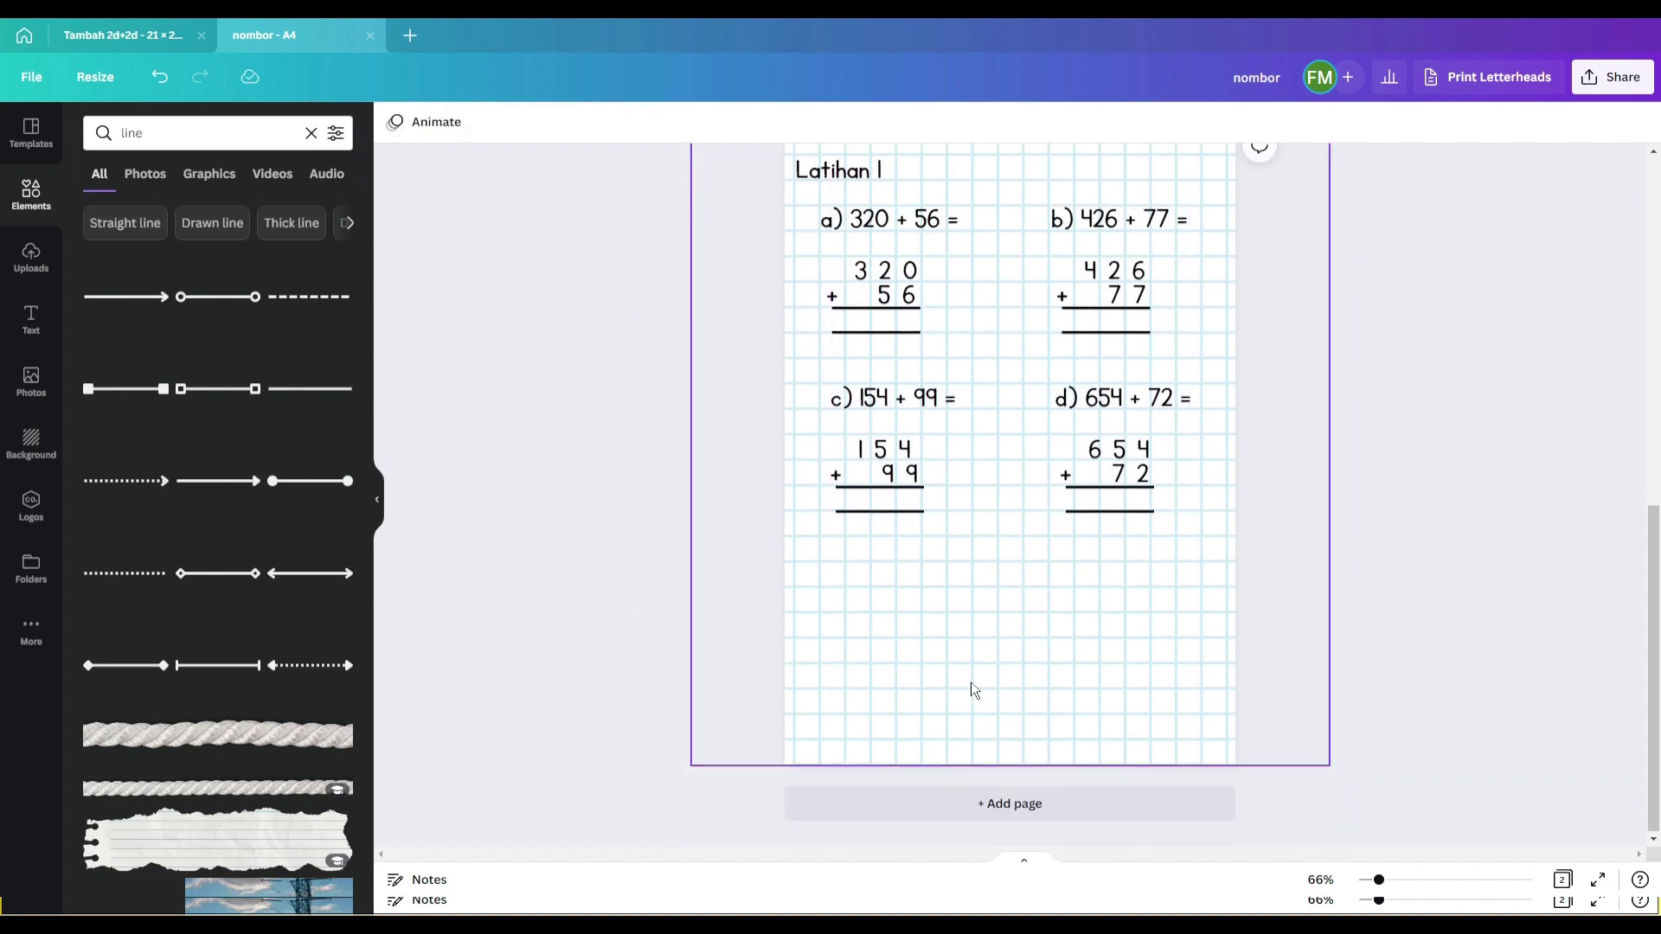
scroll(1124, 584, "up", 1)
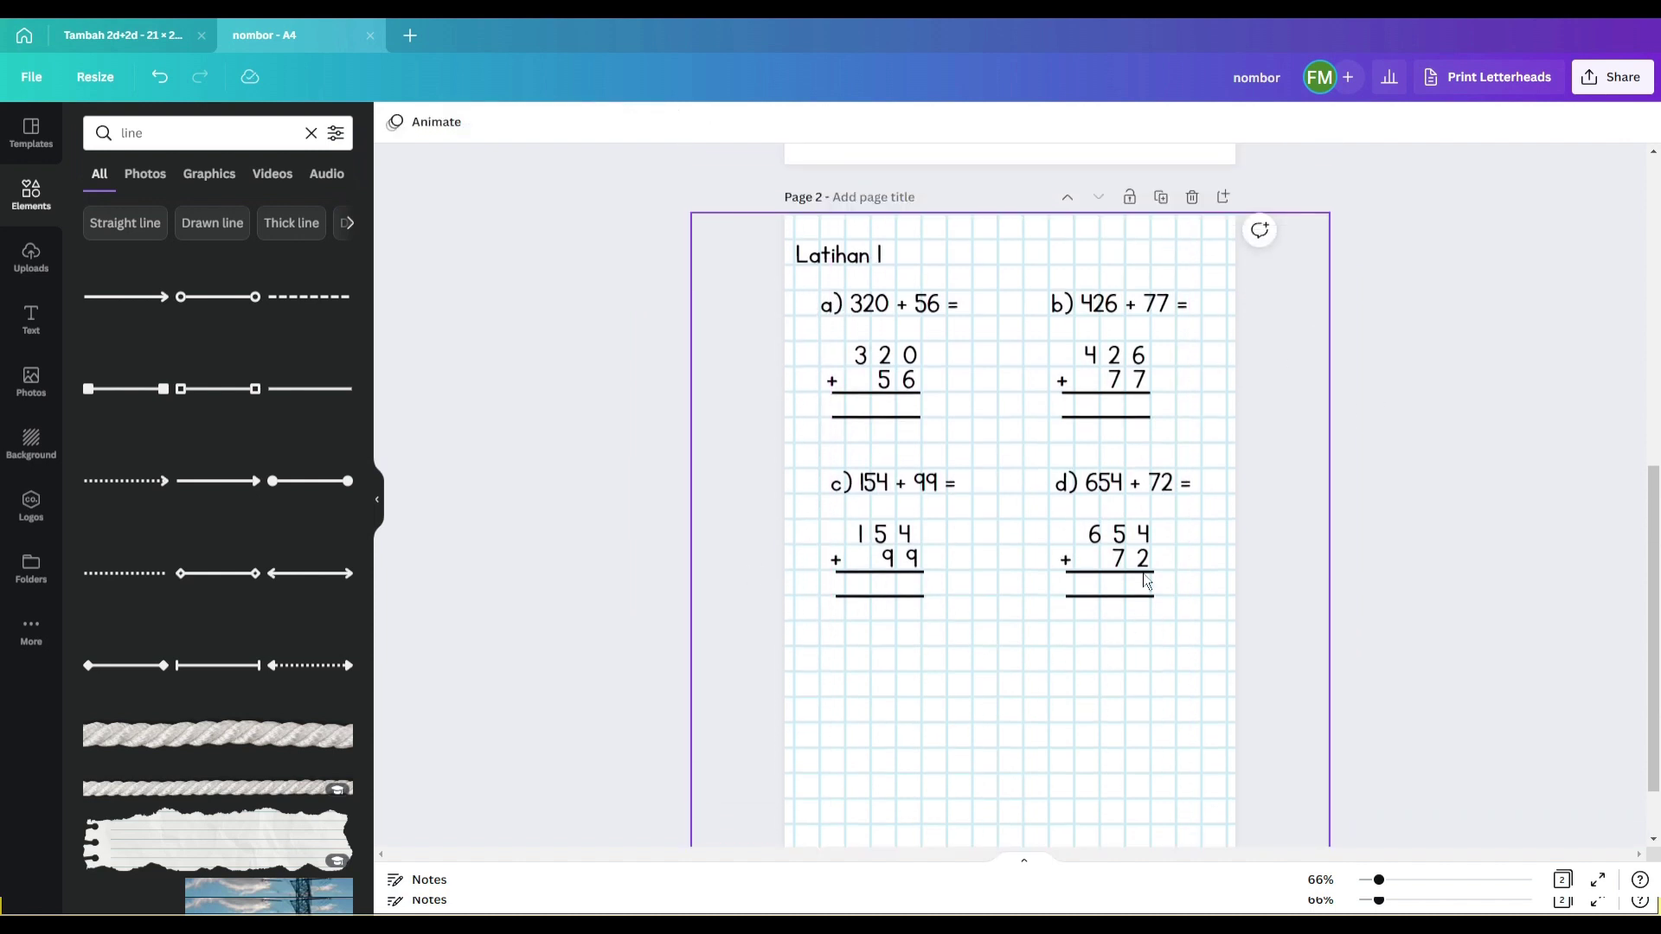
left_click(1161, 198)
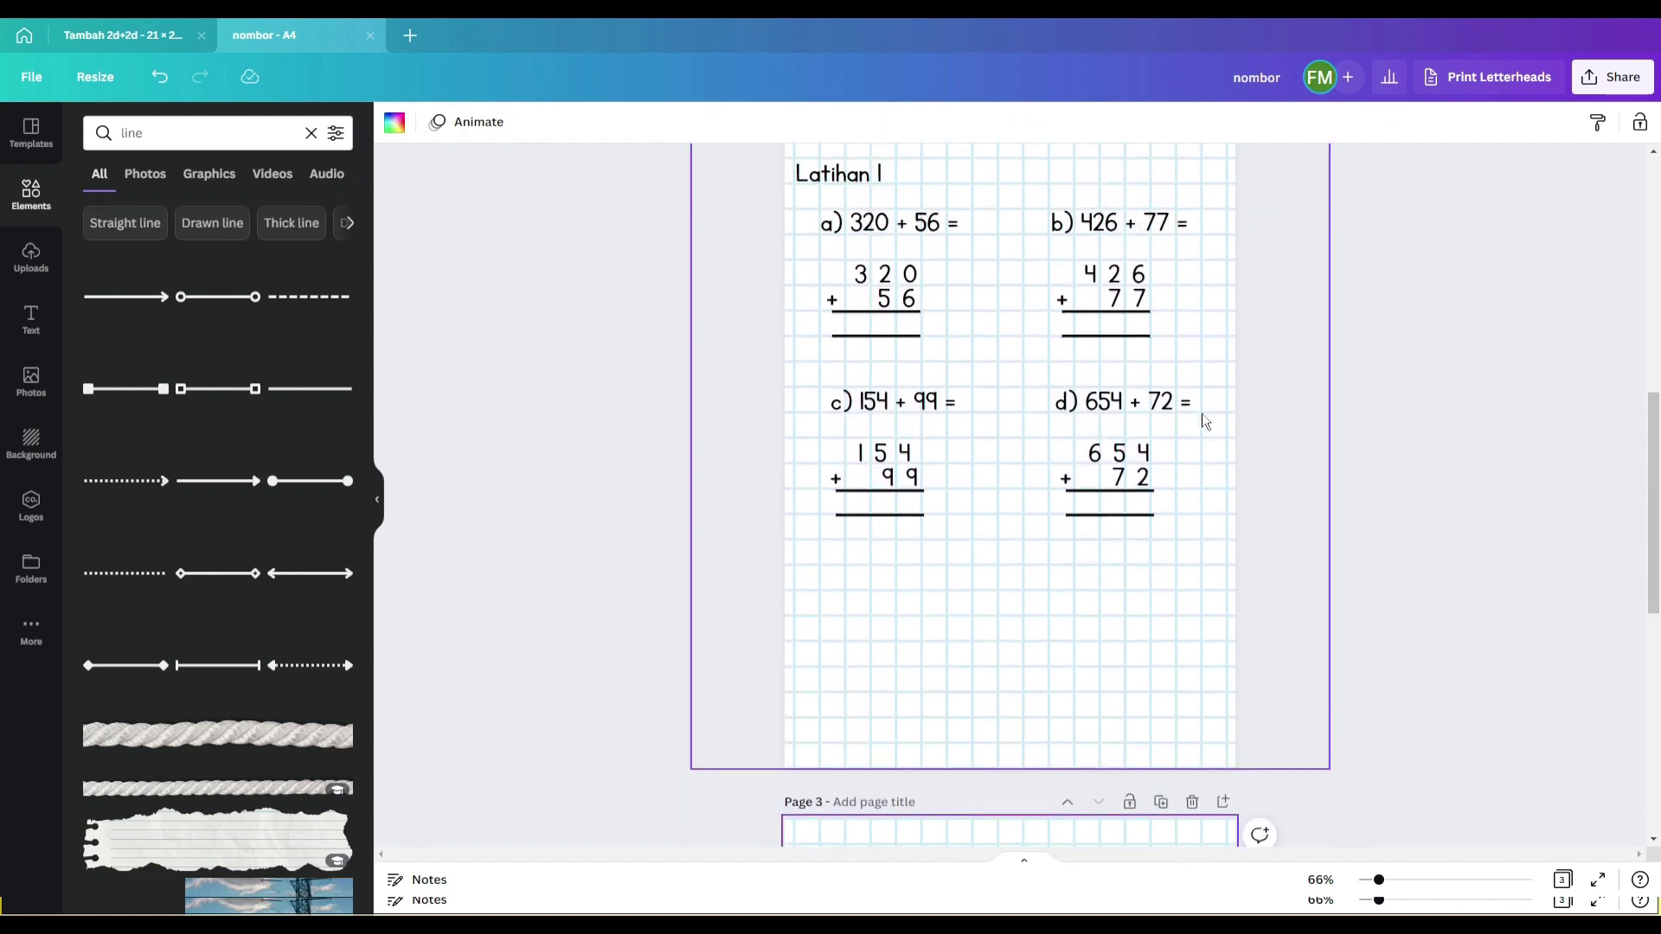
Change the heading on page 3 to "Latihan 2"
scroll(1034, 484, "up", 3)
scroll(1036, 480, "down", 5)
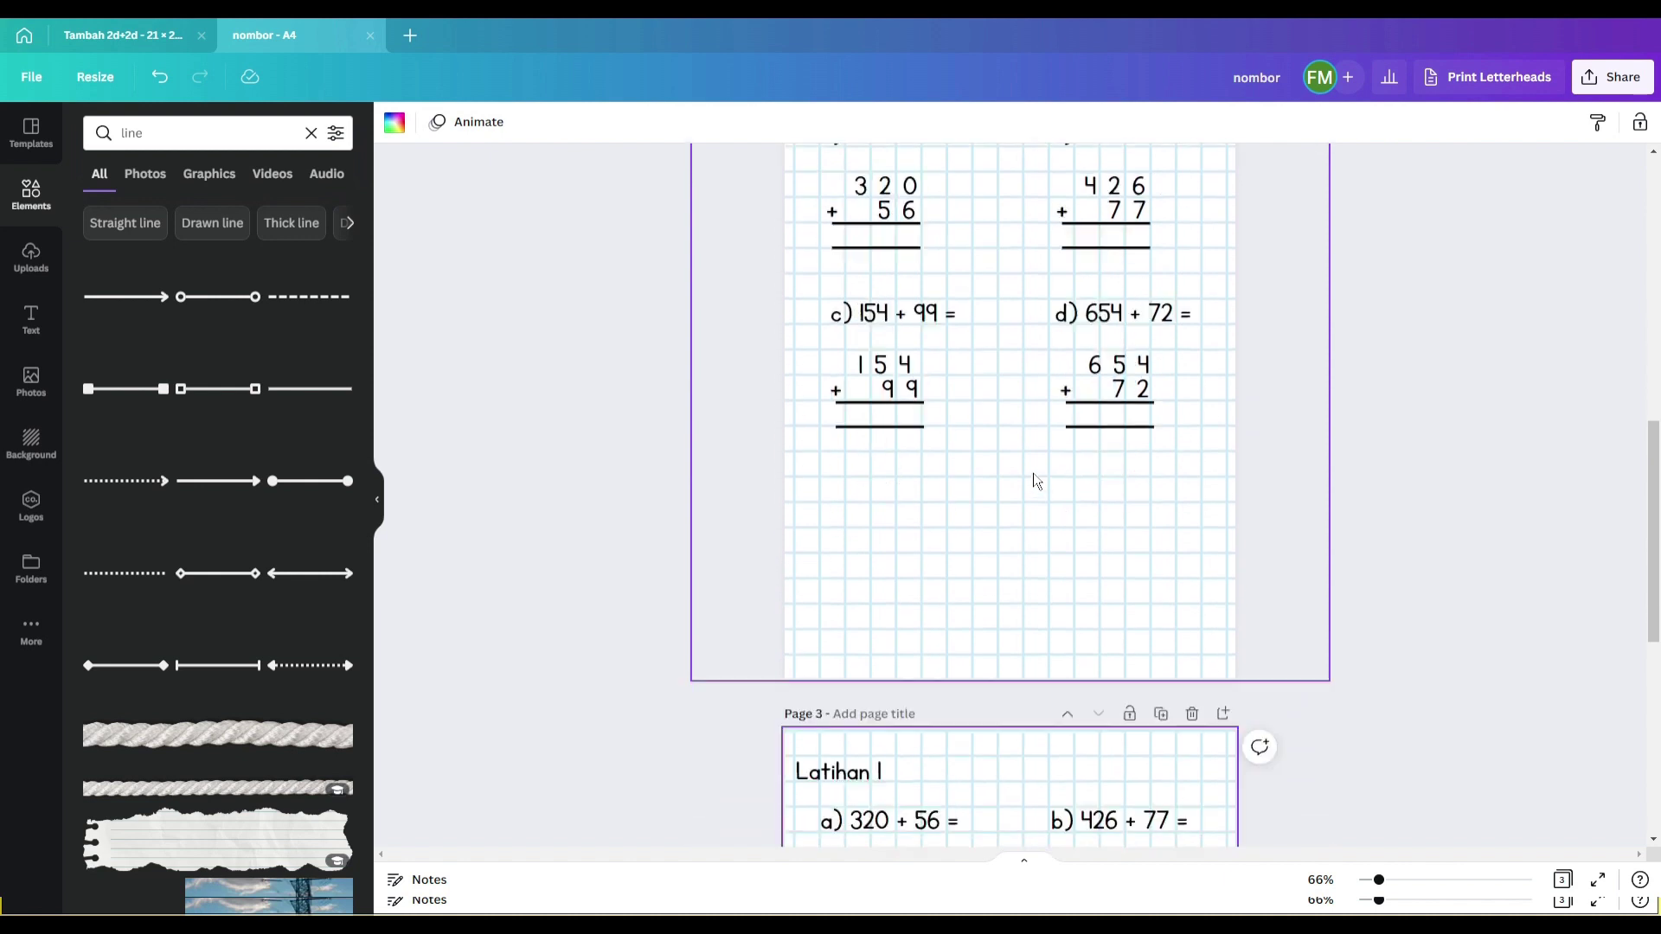
left_click(838, 426)
double_click(854, 431)
left_click(859, 433)
key("Right")
key("Right")
key("Right")
key("BackSpace")
type("2")
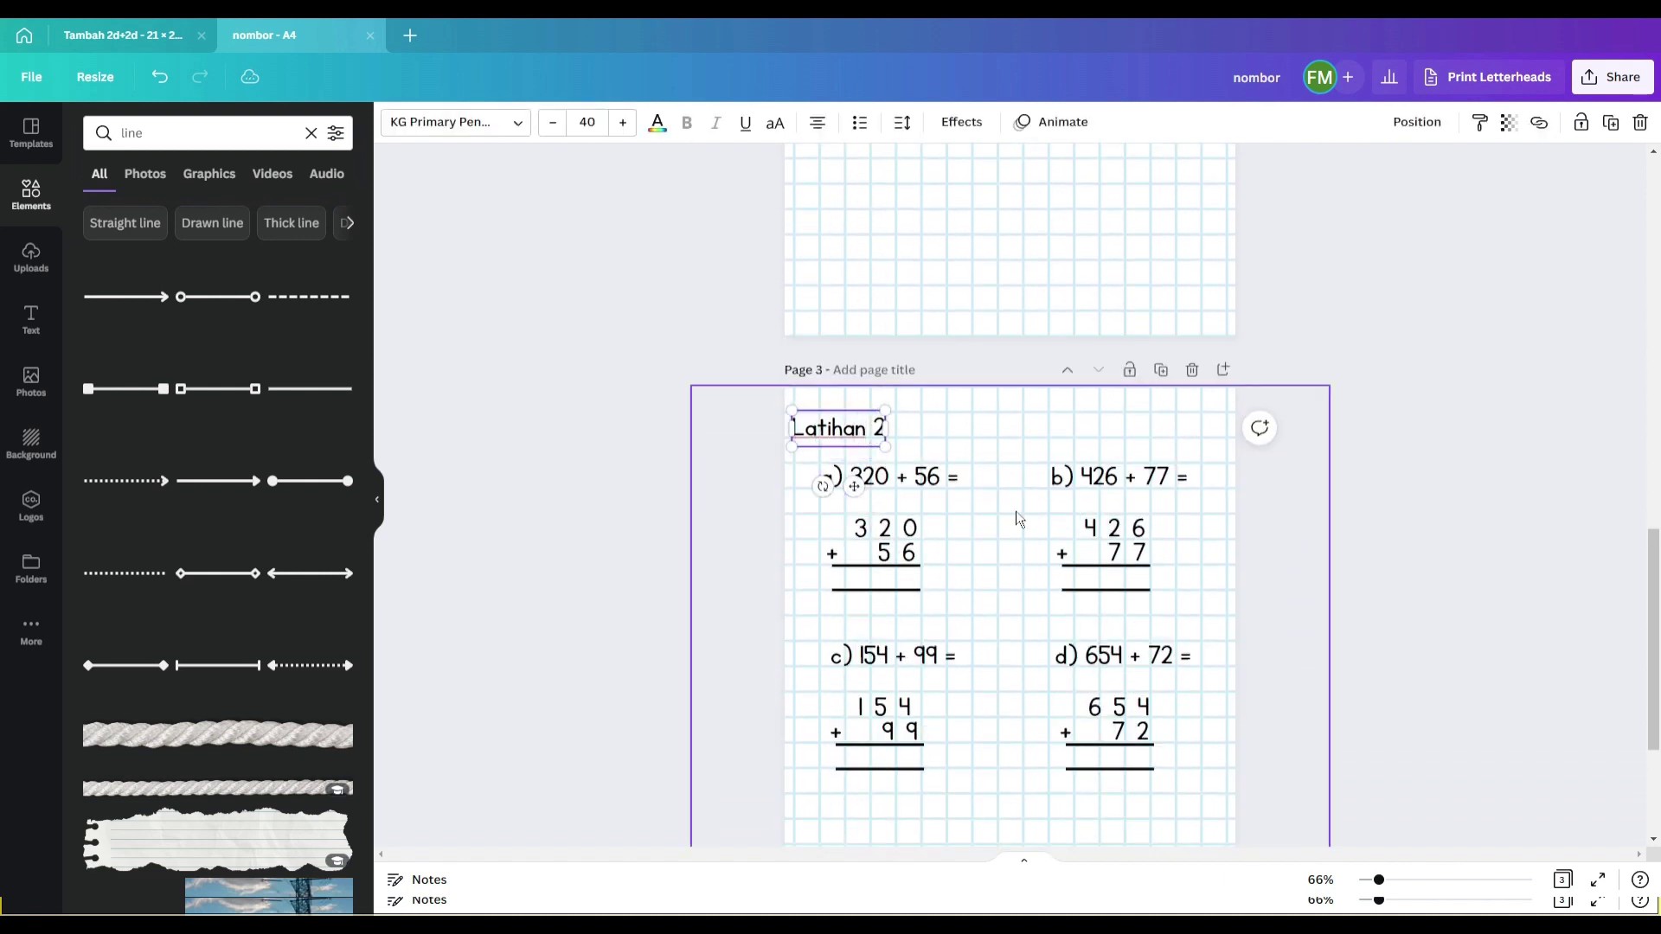
left_click(1264, 534)
left_click(875, 474)
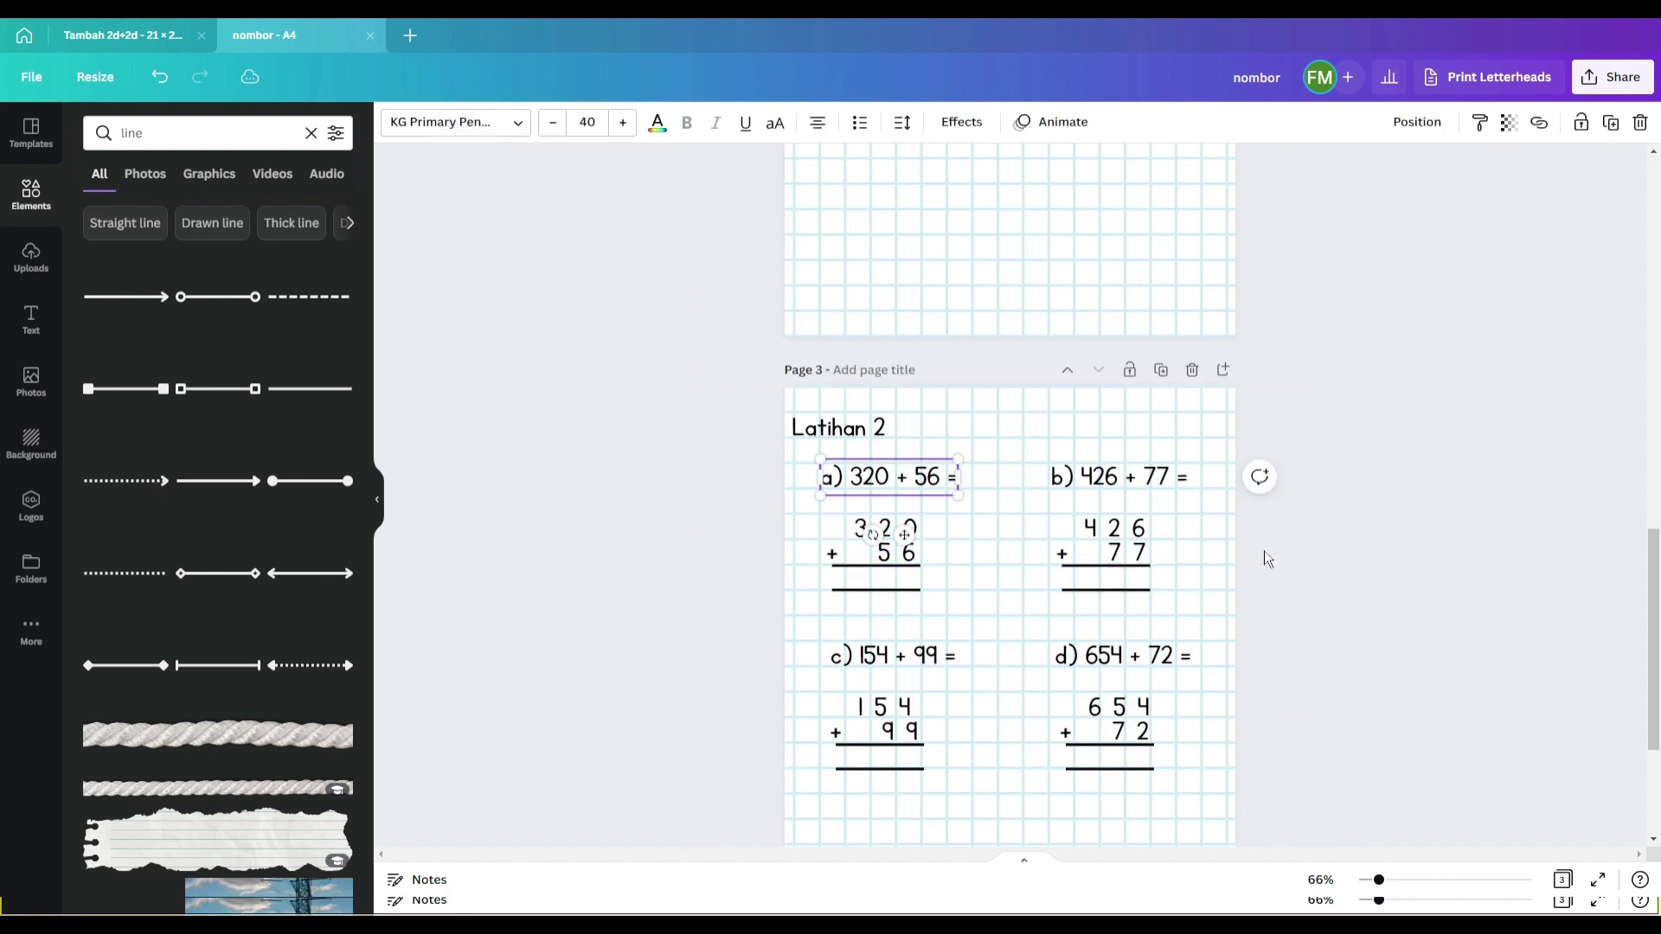
left_click(1405, 550)
scroll(1405, 550, "down", 3, "ctrl")
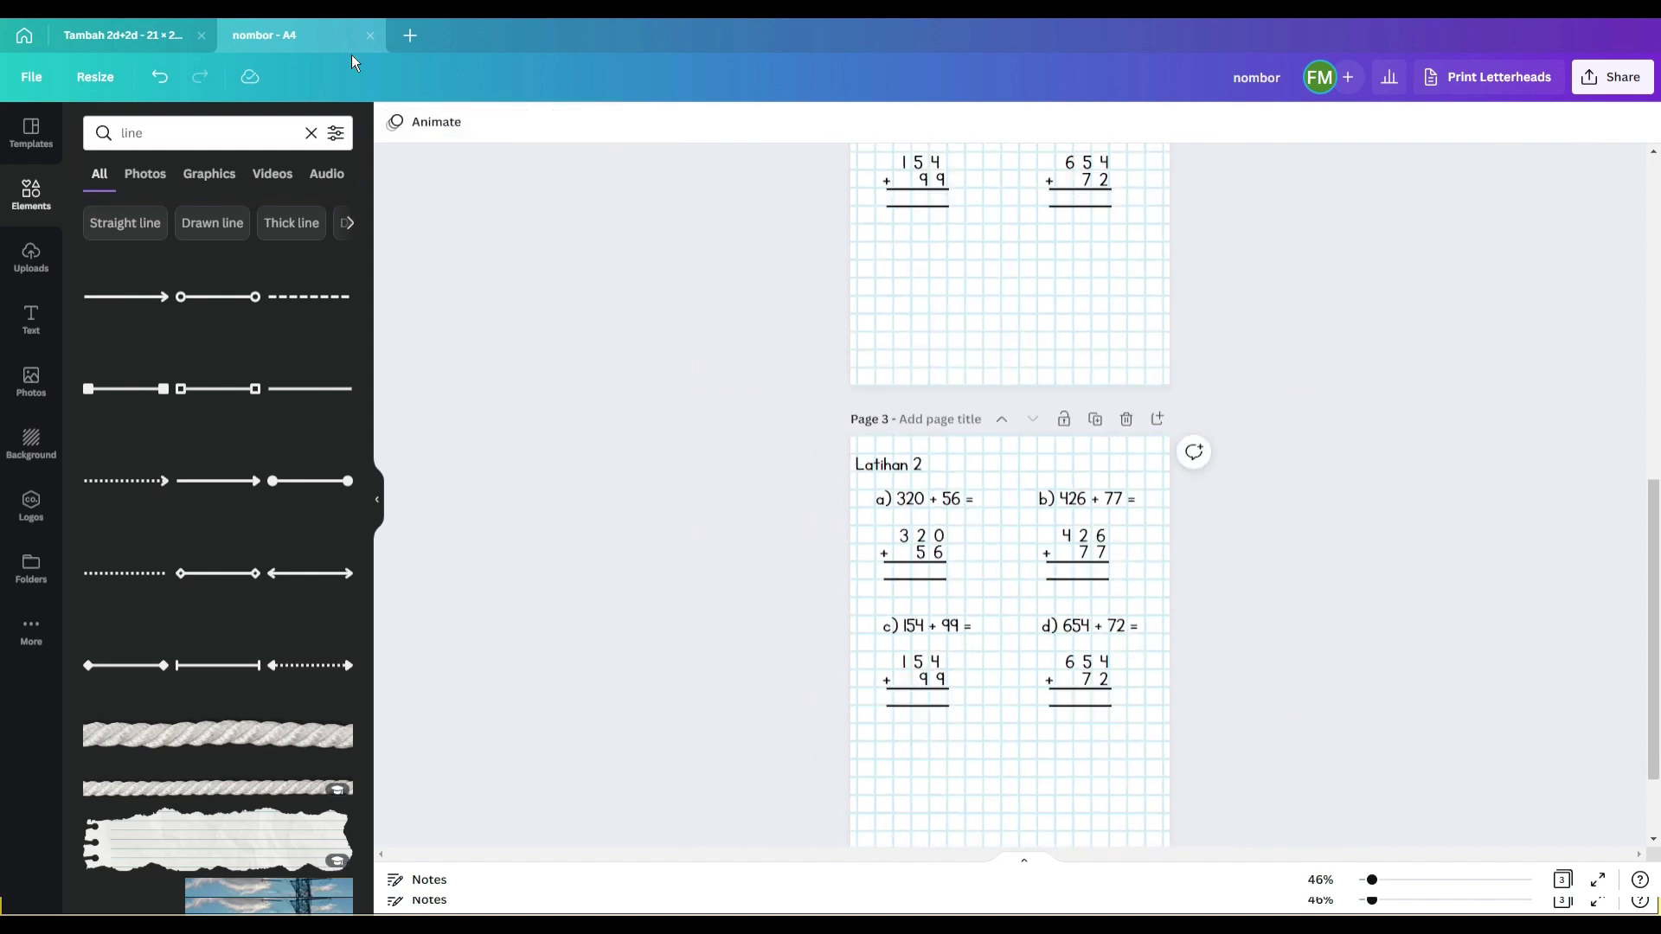
Switch to the "Tambah 2d+2d" design and look through all its worksheet pages in grid view
key("ctrl+Tab")
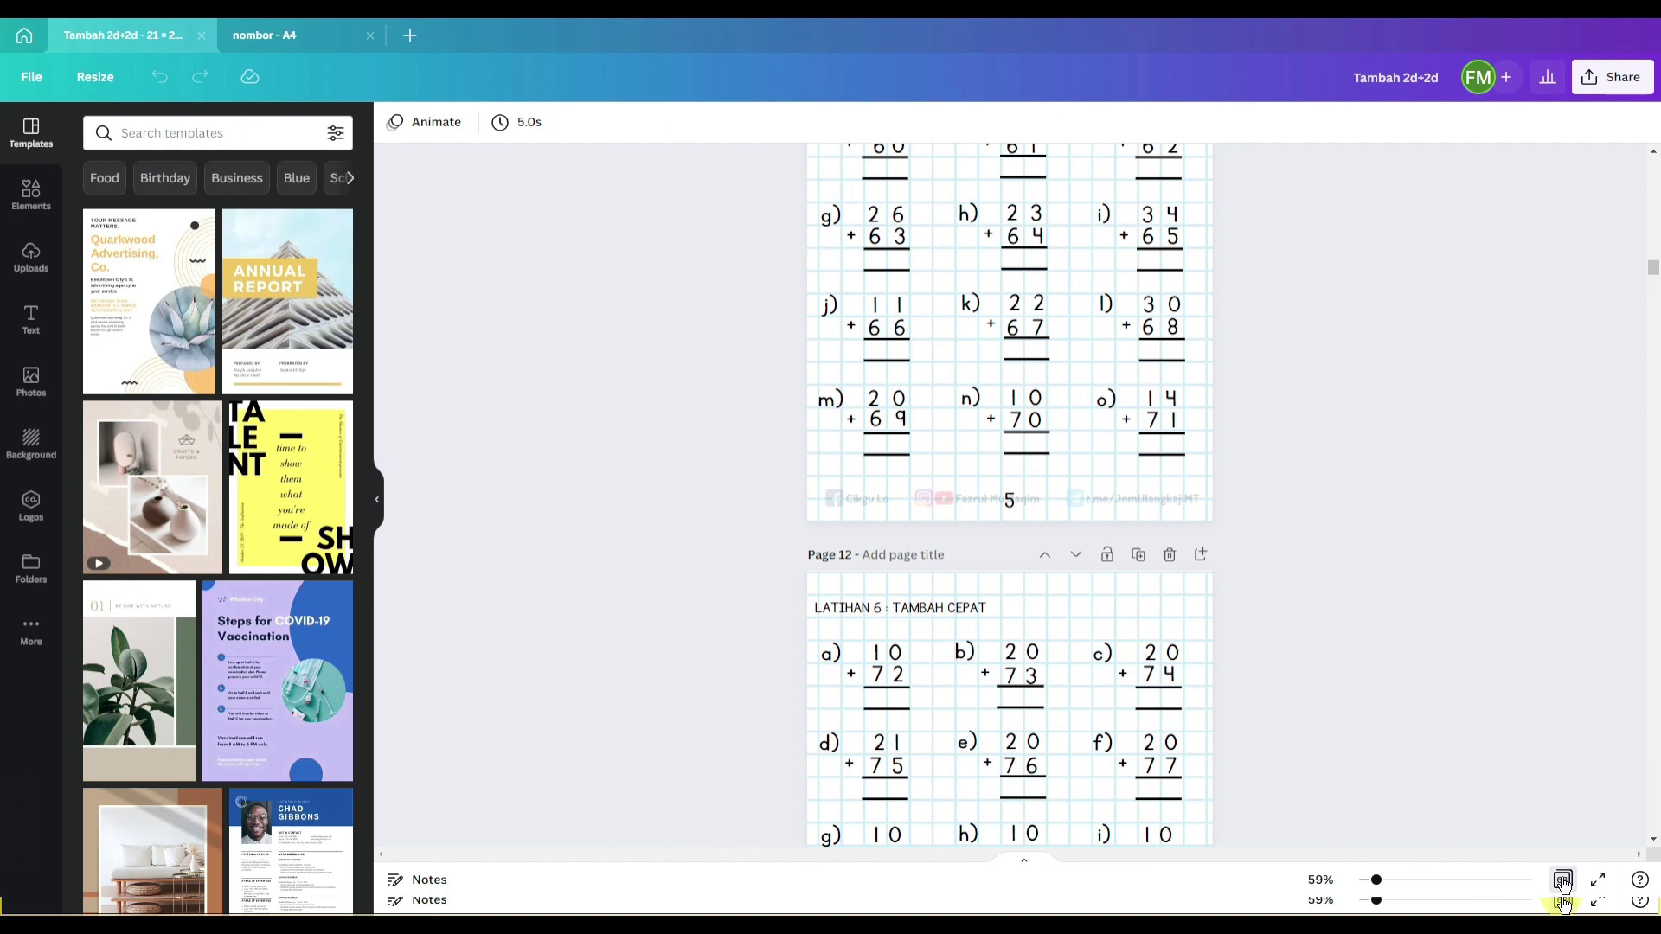
left_click(1563, 880)
scroll(1207, 472, "up", 3)
scroll(1212, 508, "down", 4)
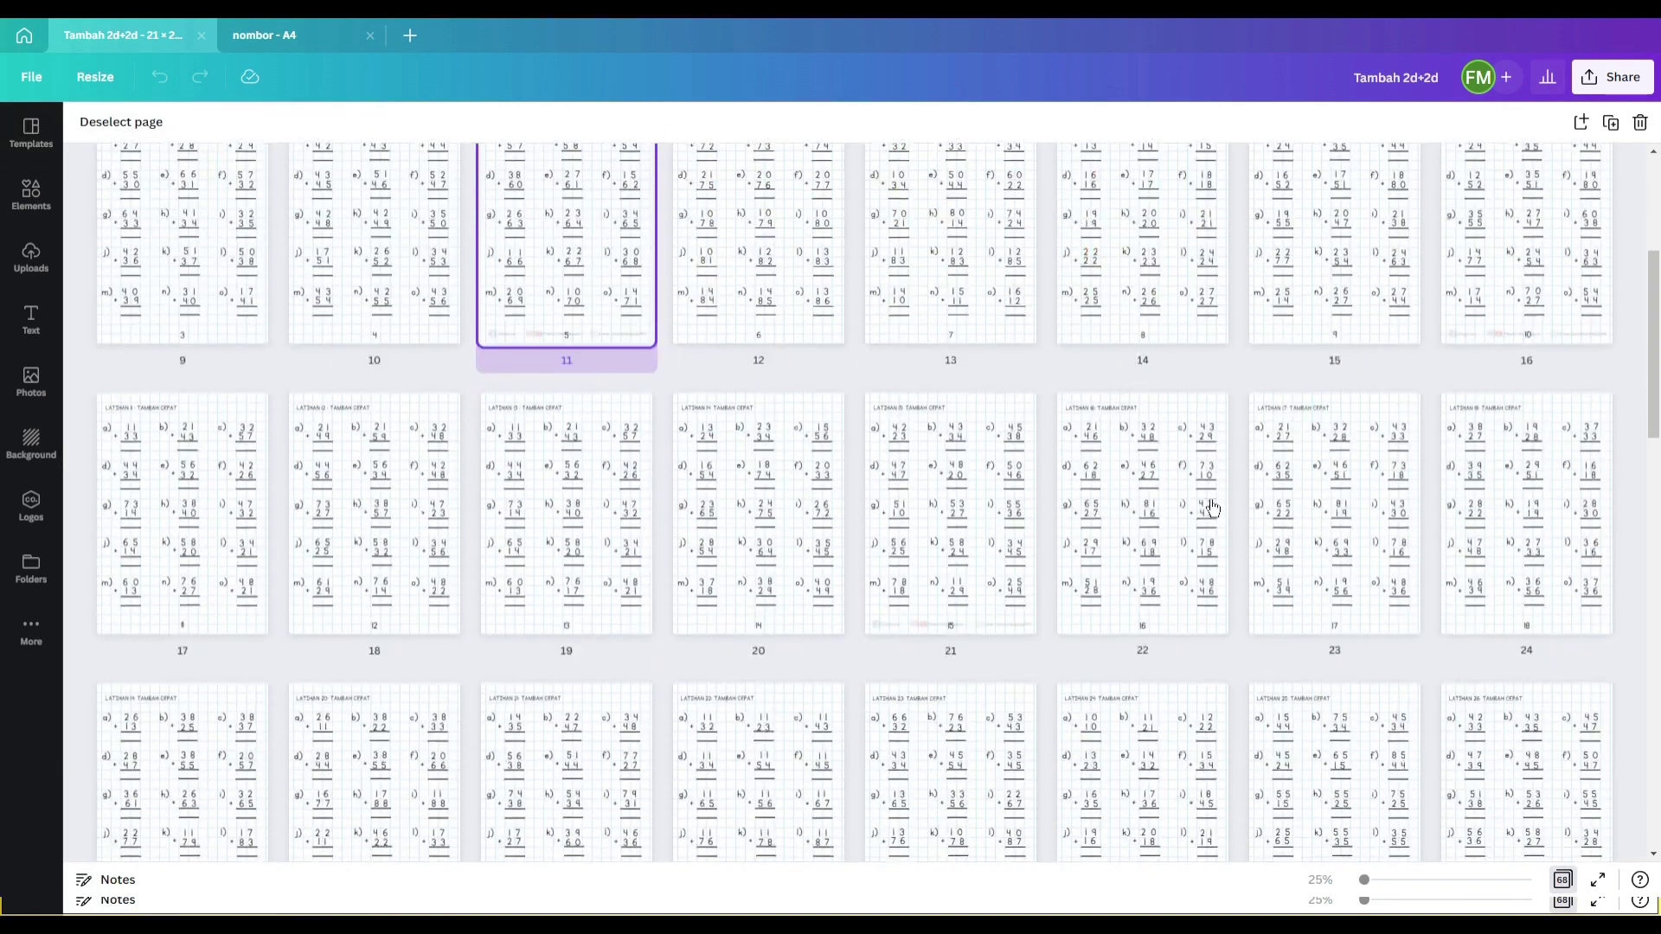
Look over the worksheet pages and cover of the "Tambah 2d+2d" design and return to the blank page 1 of "nombor"
scroll(1211, 508, "down", 3)
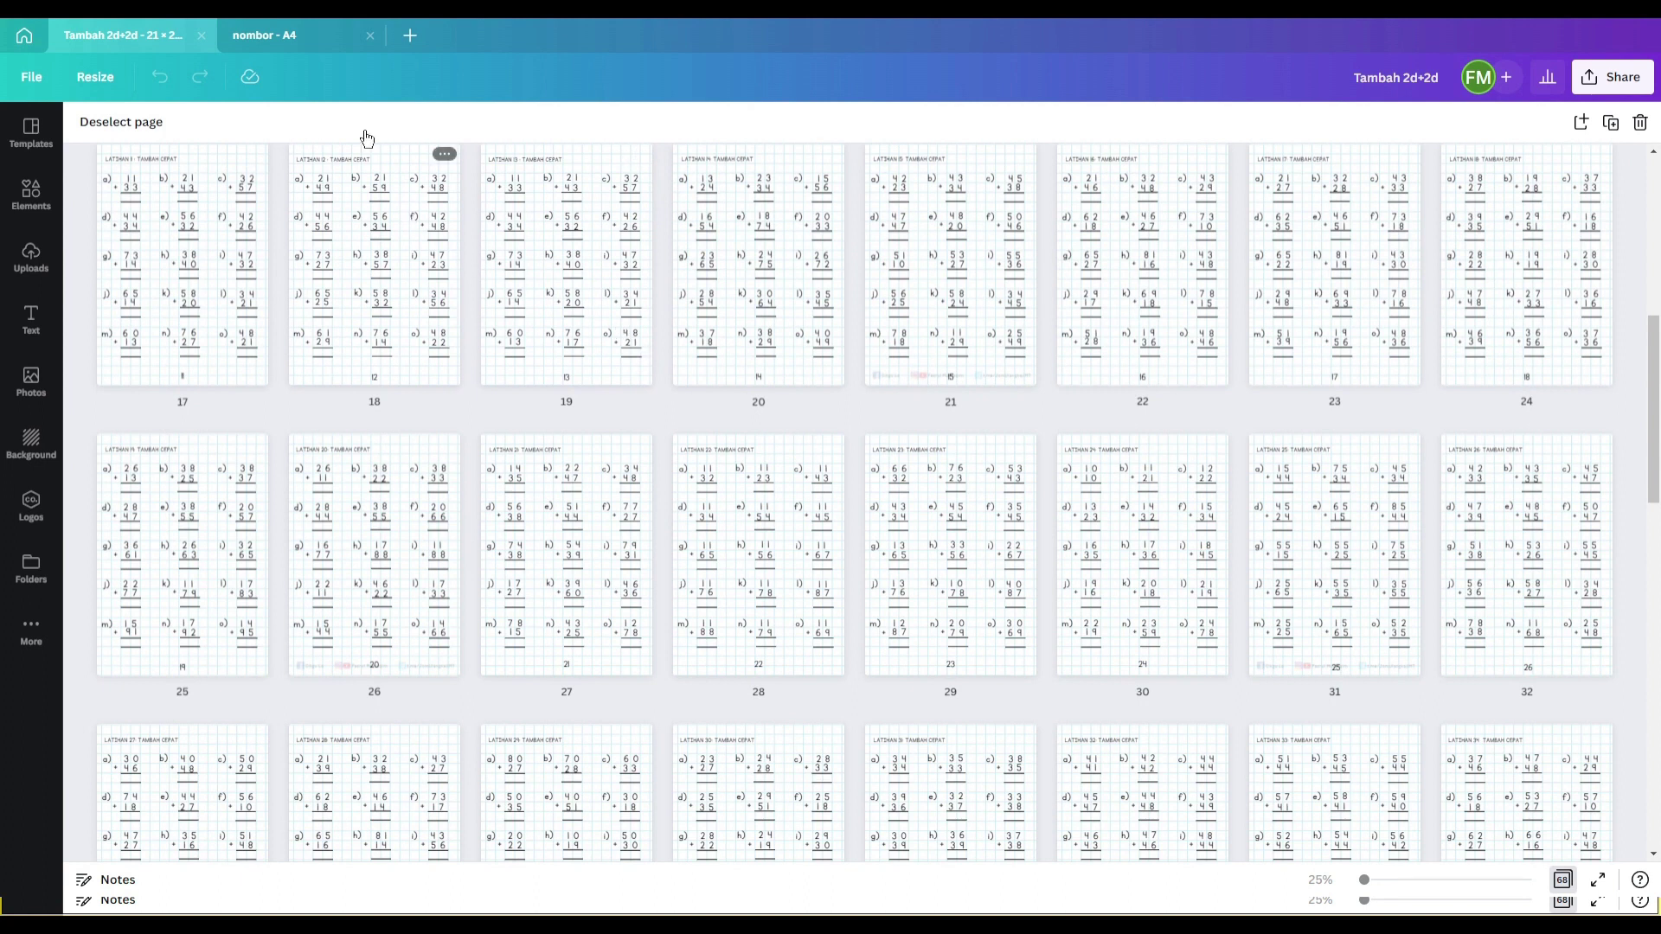
left_click(314, 47)
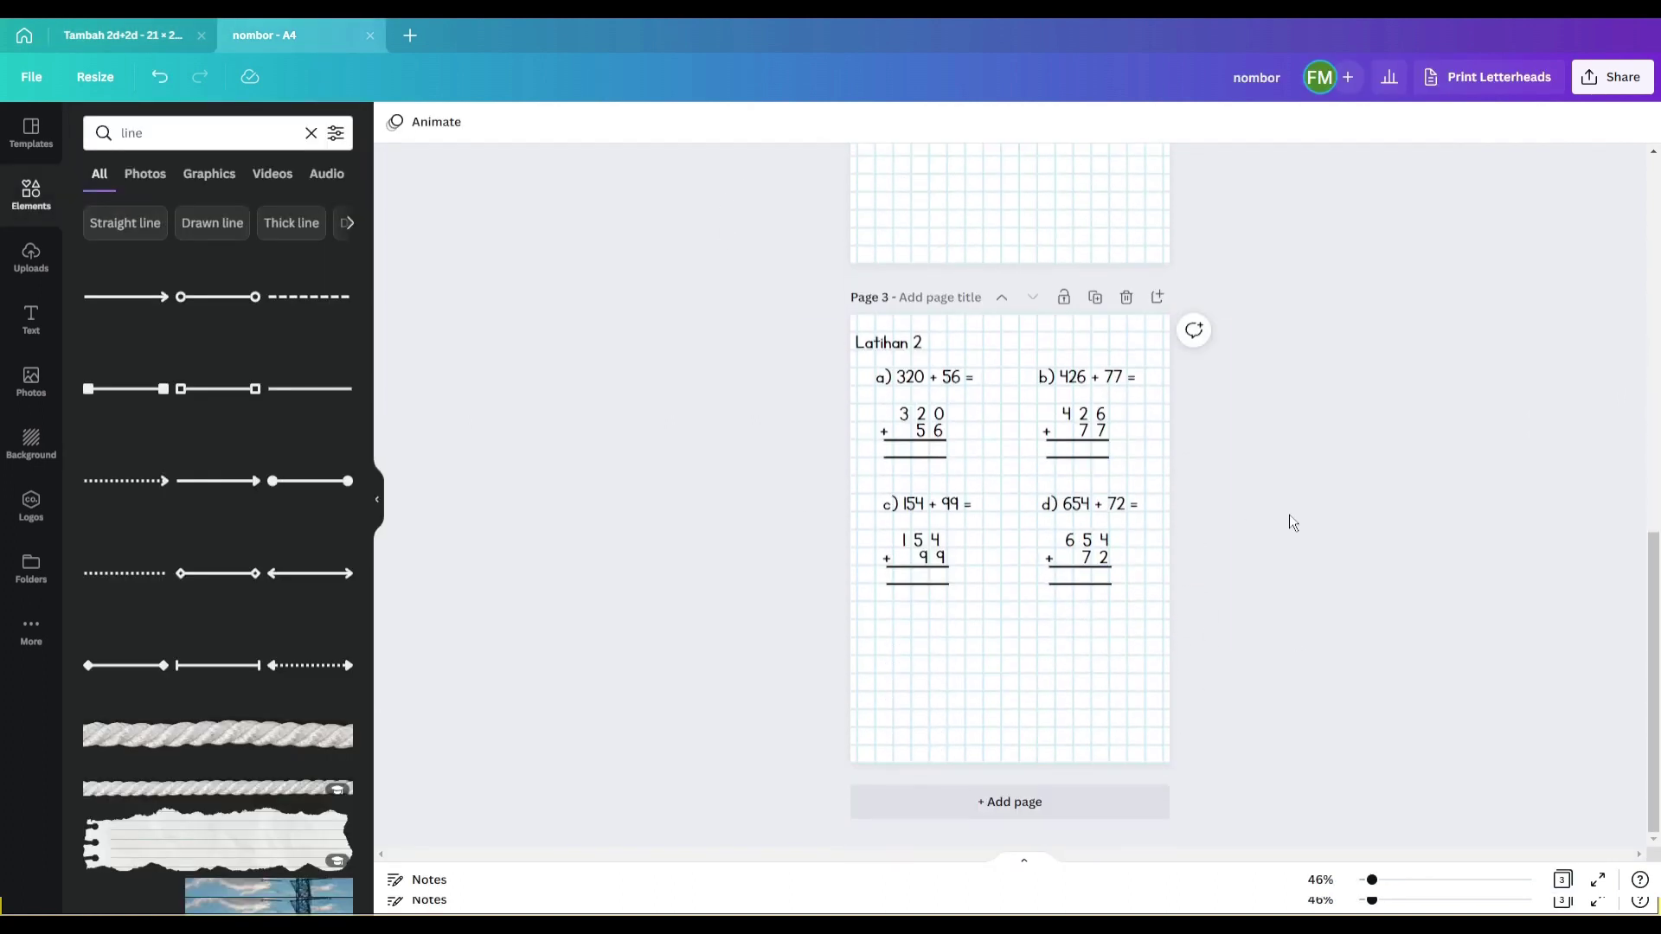
scroll(1026, 545, "up", 1)
left_click_drag(1650, 597, 1619, 259)
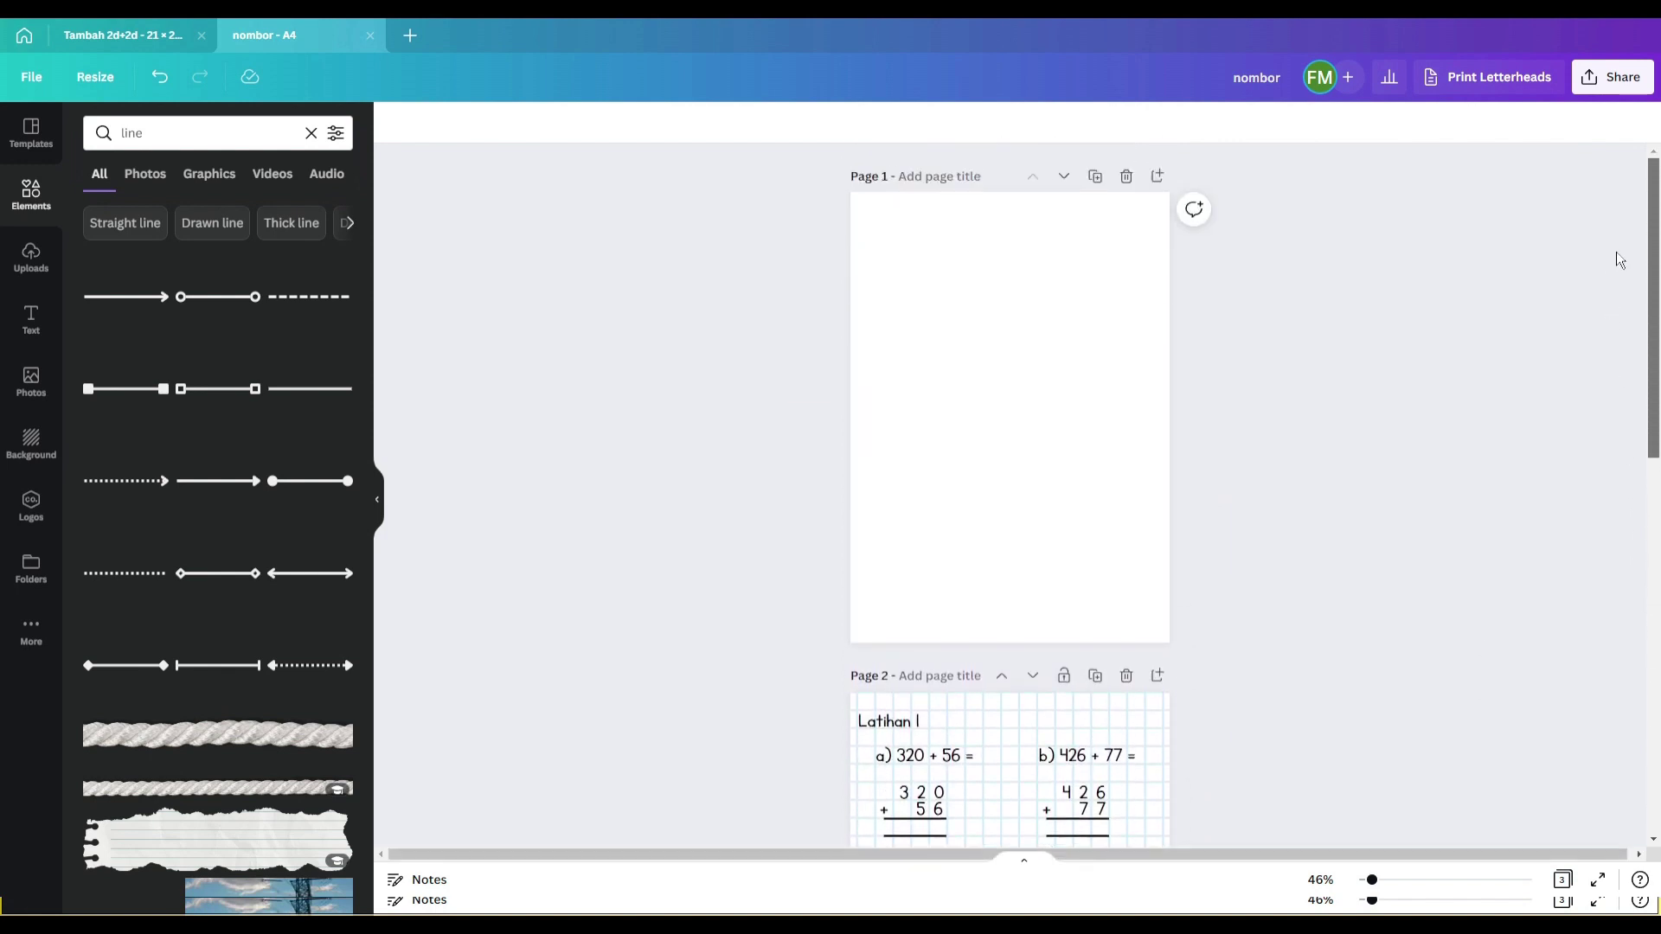
left_click(117, 36)
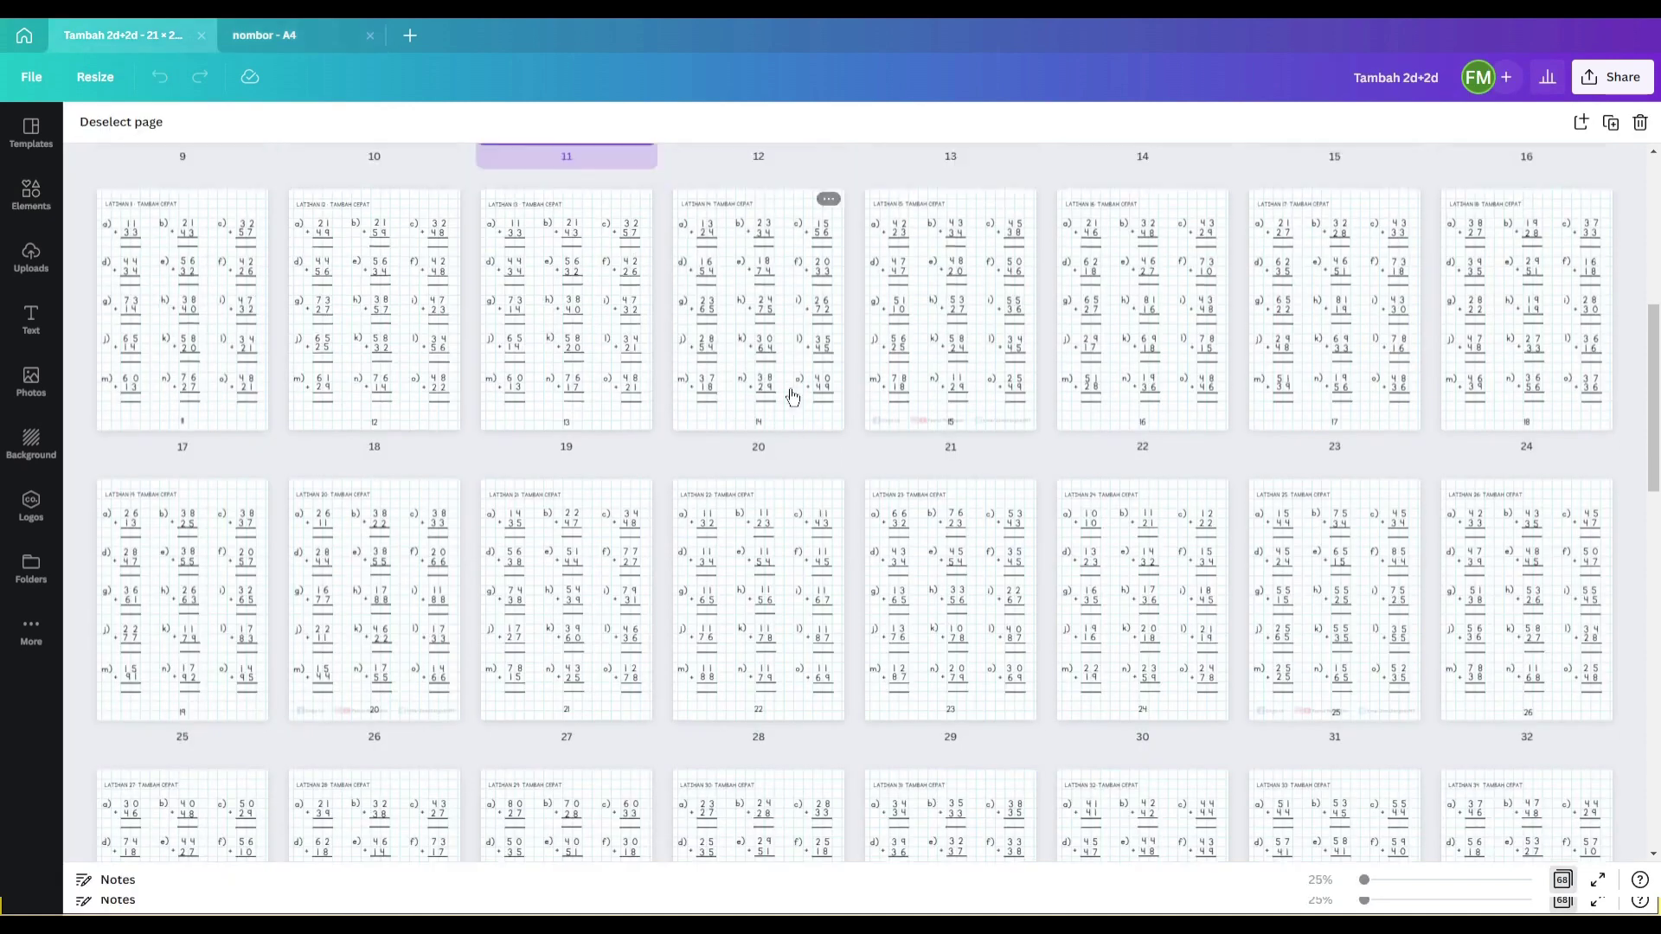
scroll(787, 394, "up", 5)
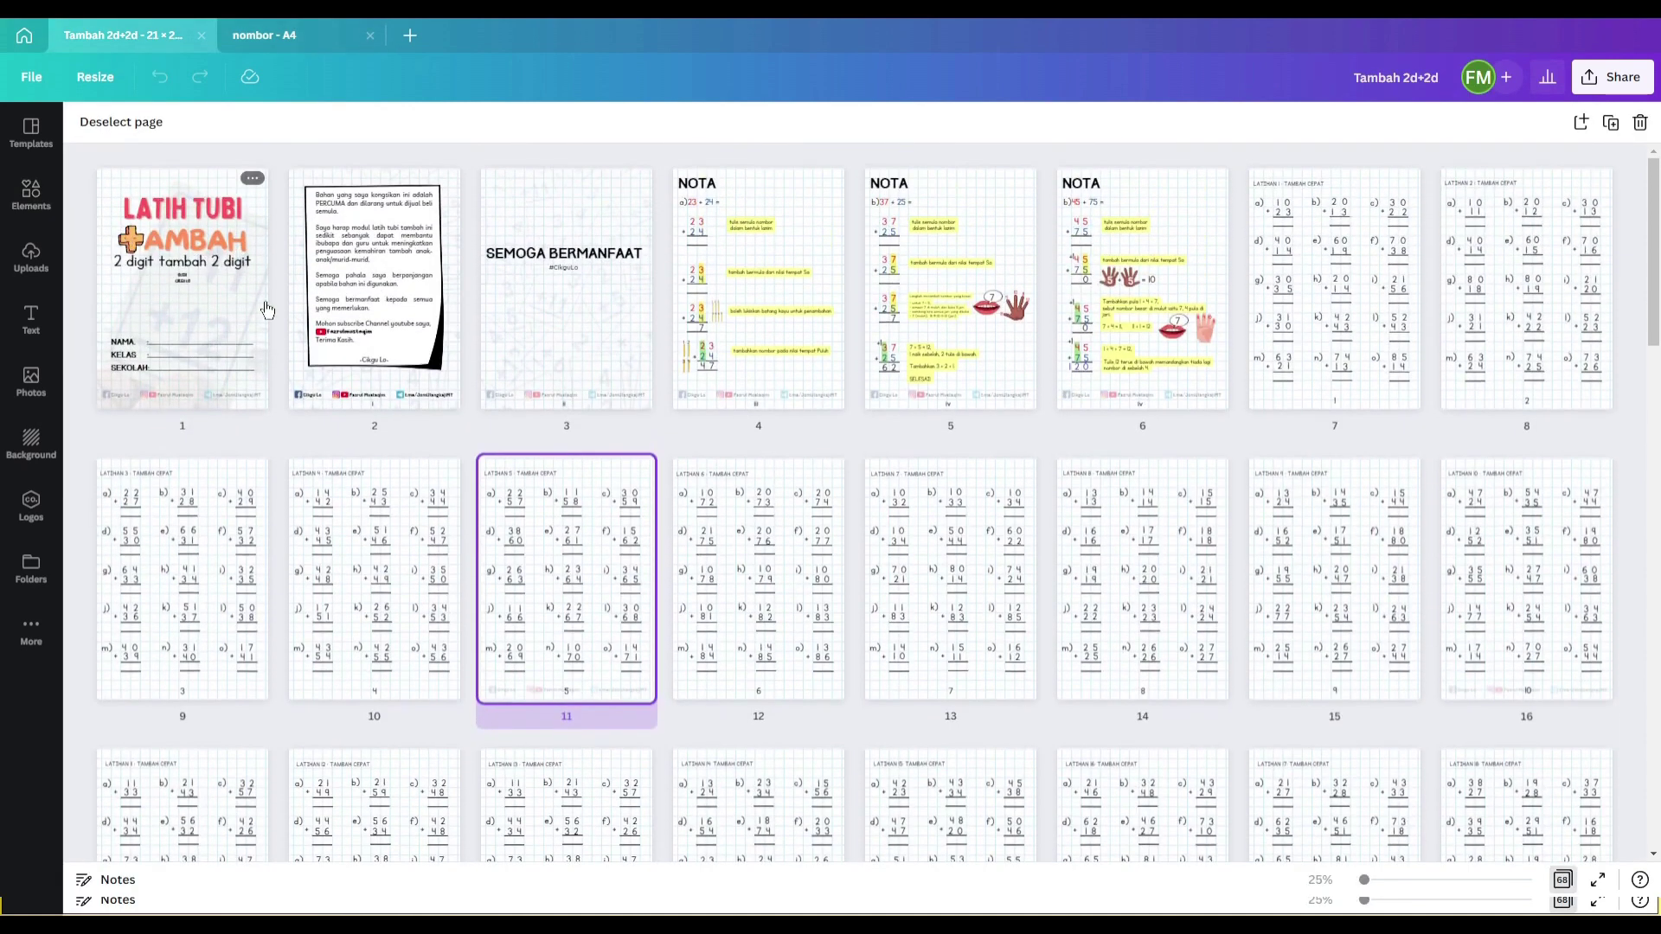
left_click(316, 36)
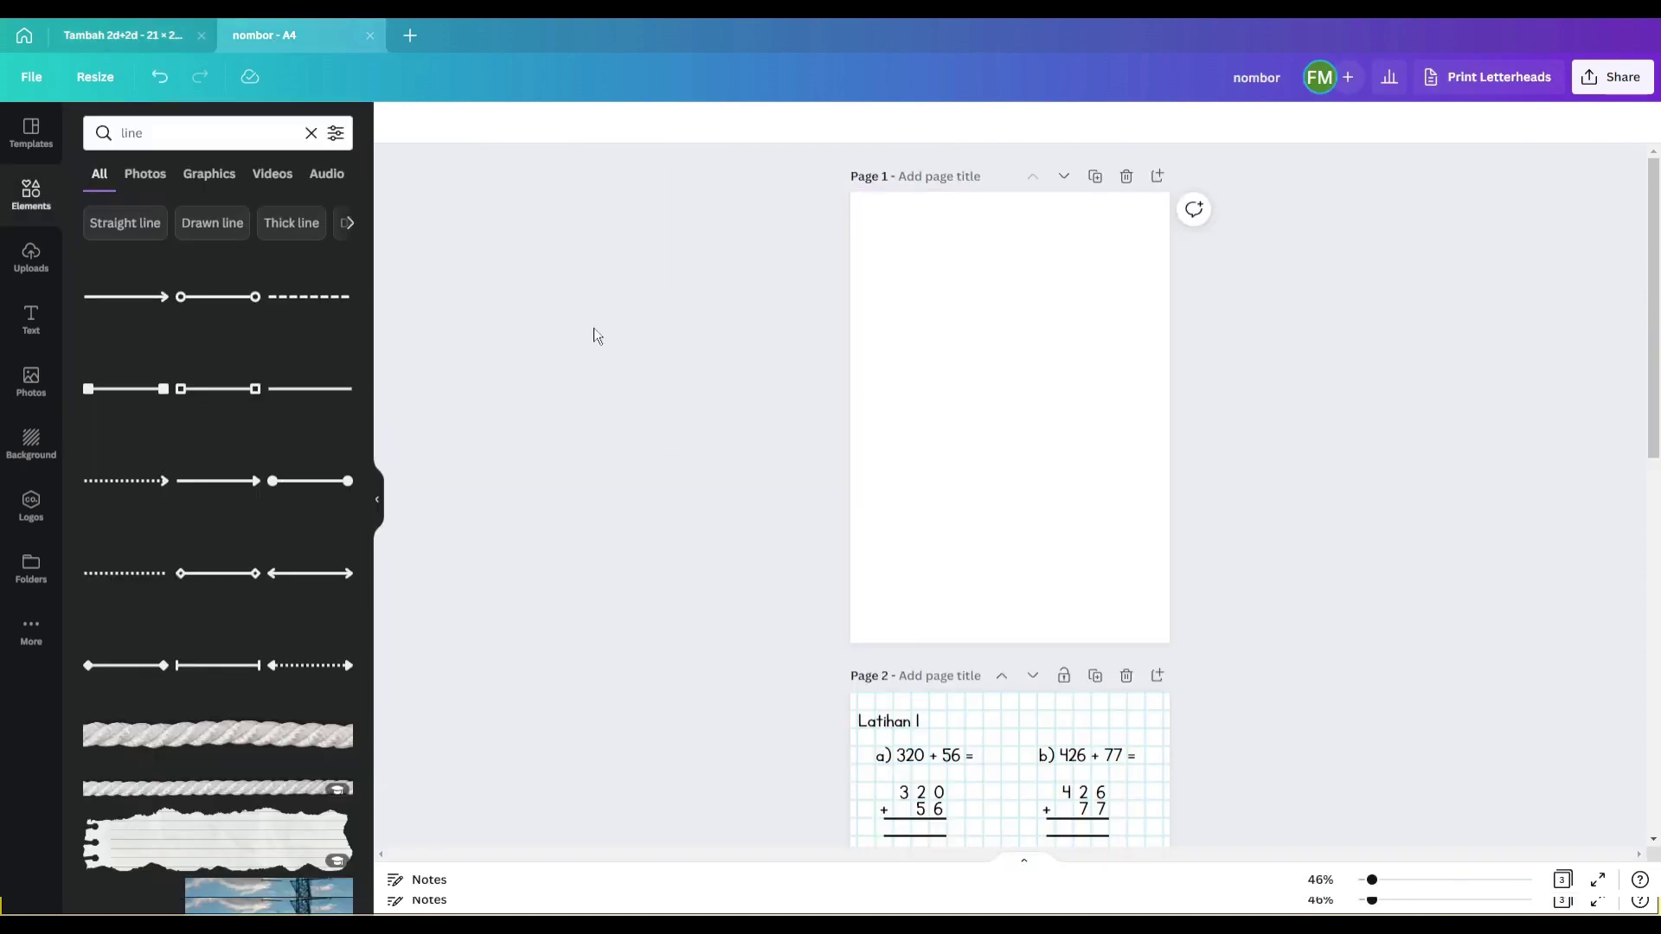
Add the "Now Showing" neon font combination to page 1 and replace its text with "LATIH TUBI"
left_click(31, 320)
scroll(255, 471, "down", 10)
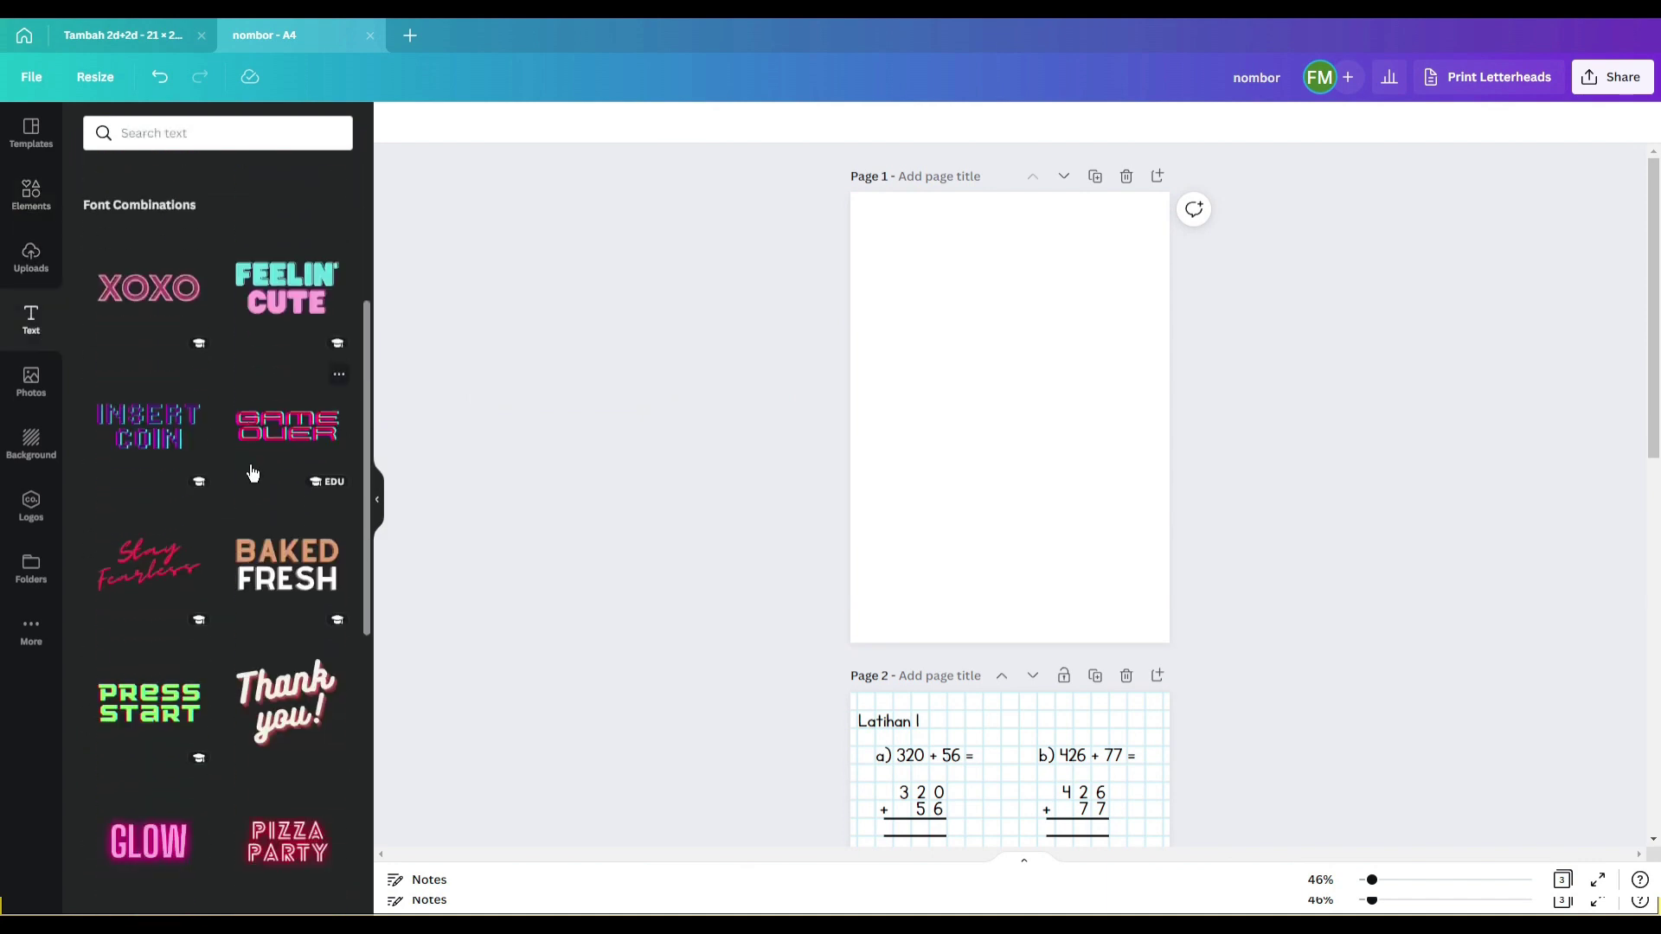
scroll(265, 477, "down", 6)
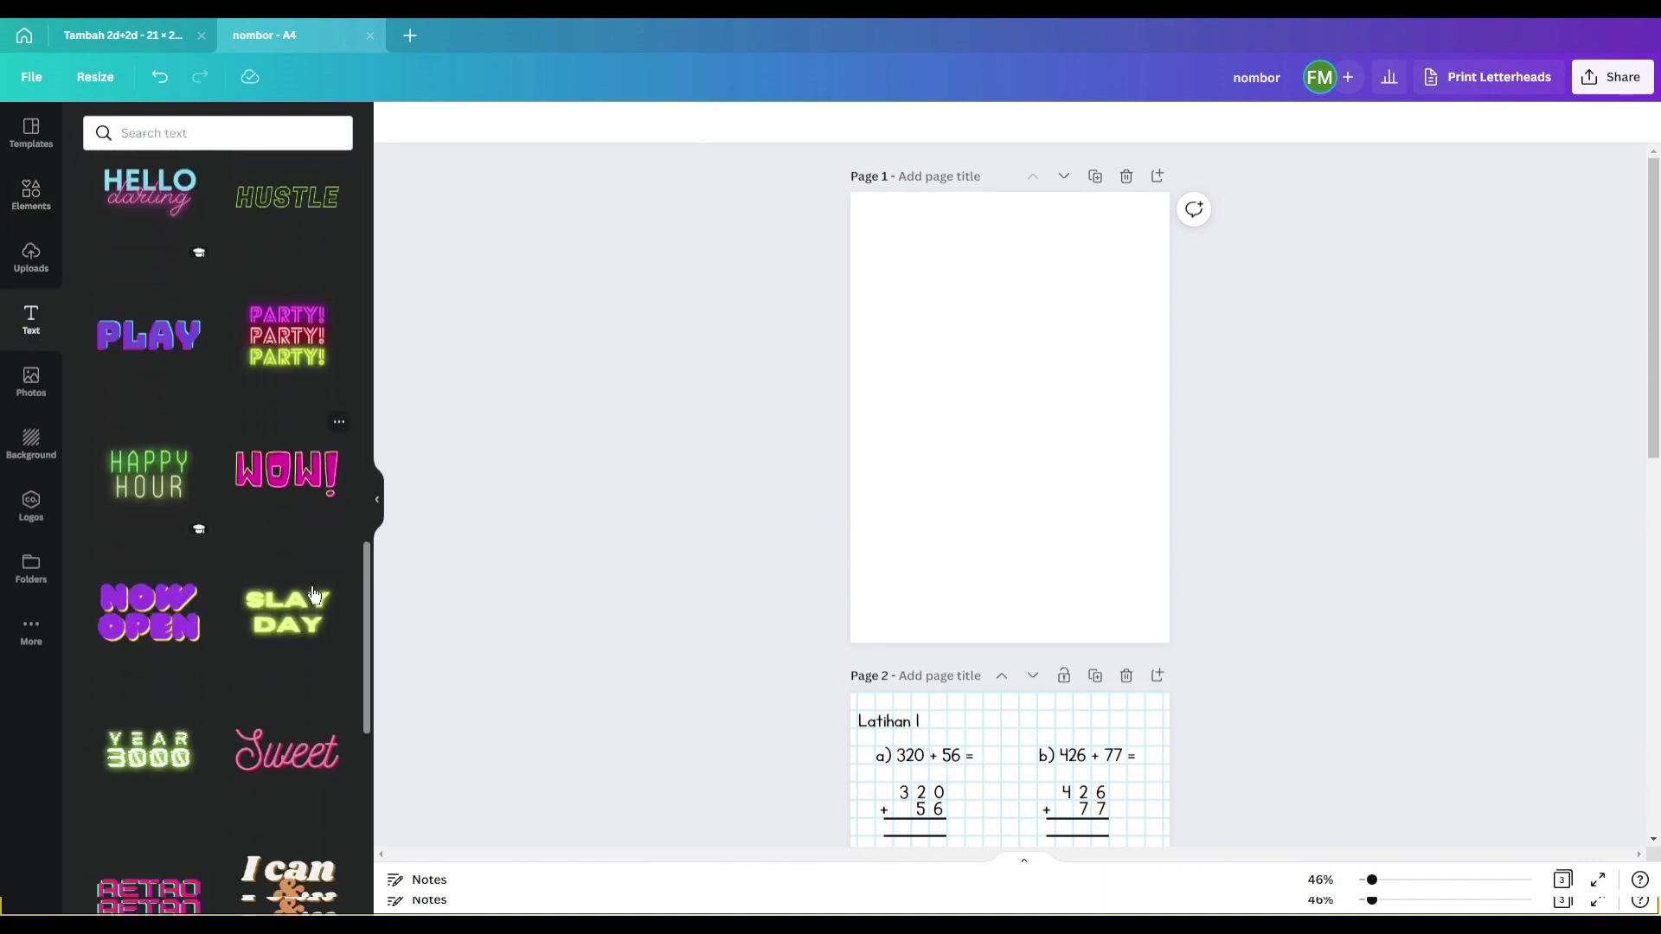
scroll(299, 638, "down", 10)
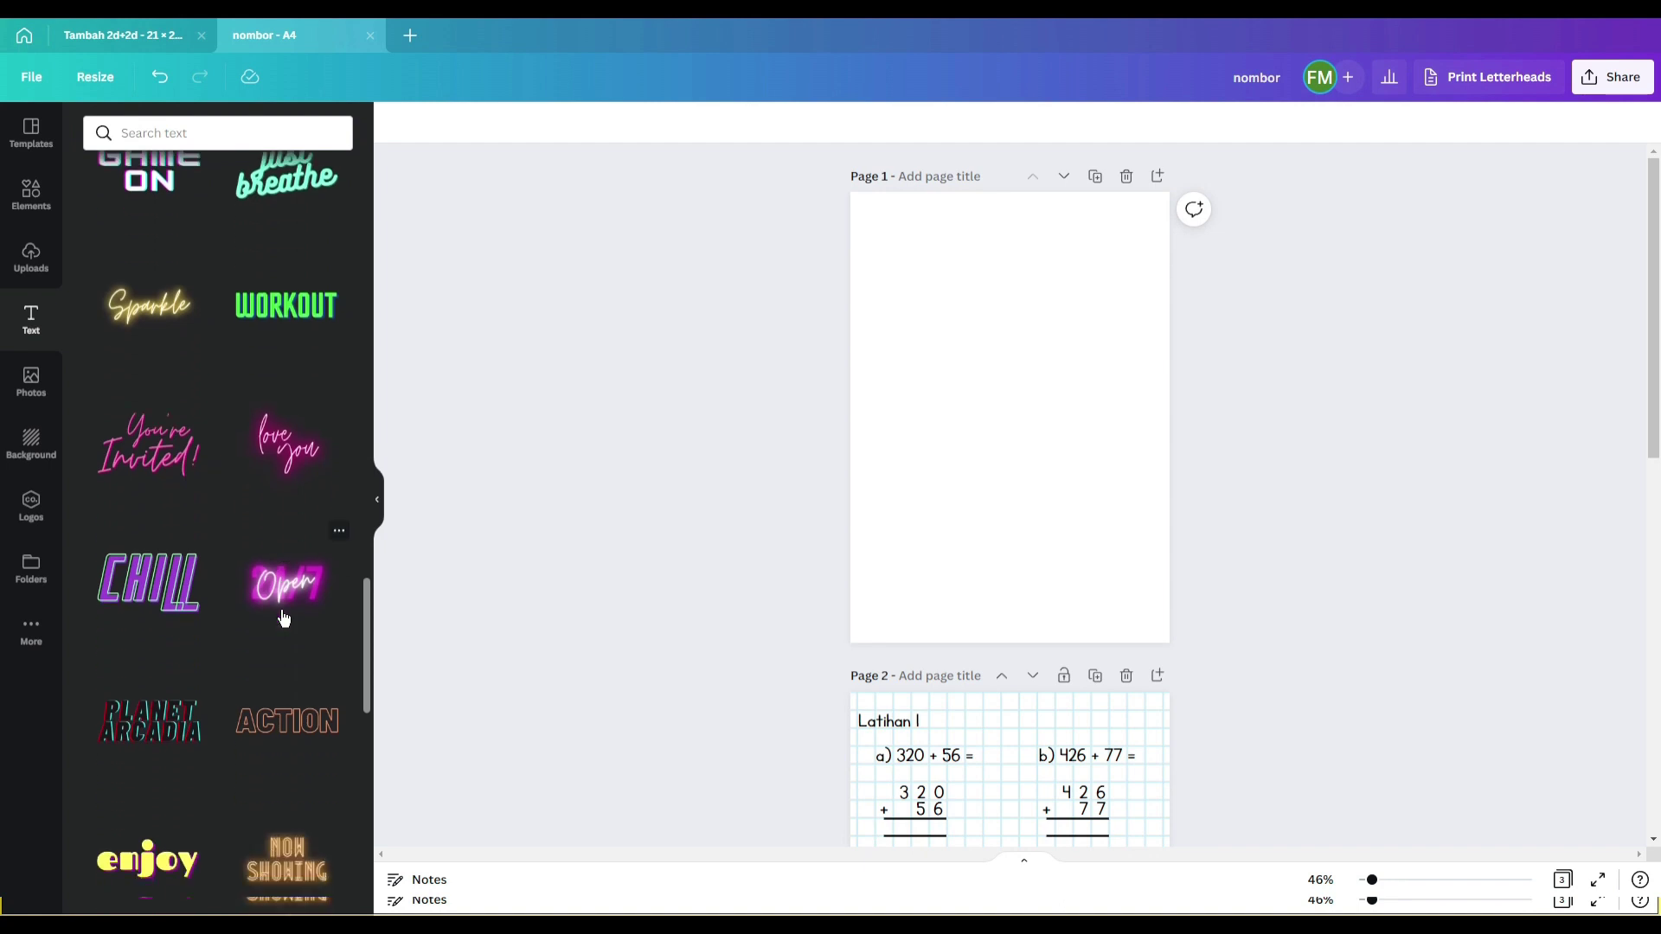
scroll(284, 617, "down", 2)
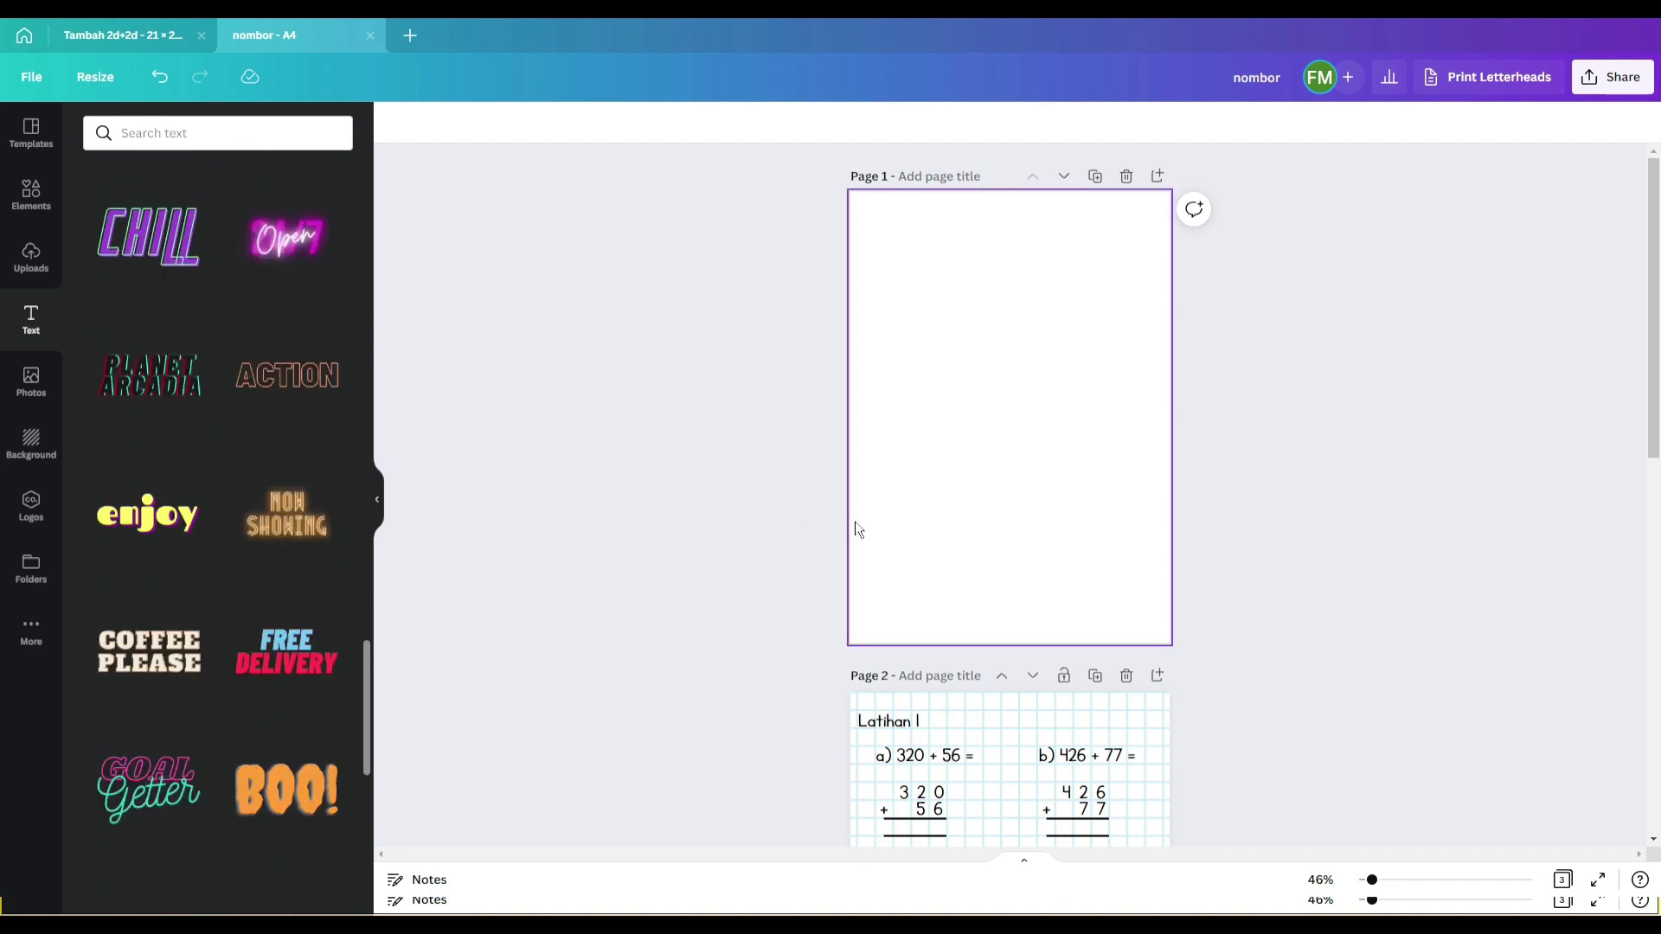
left_click(288, 534)
double_click(979, 450)
left_click(1256, 562)
left_click(1010, 449)
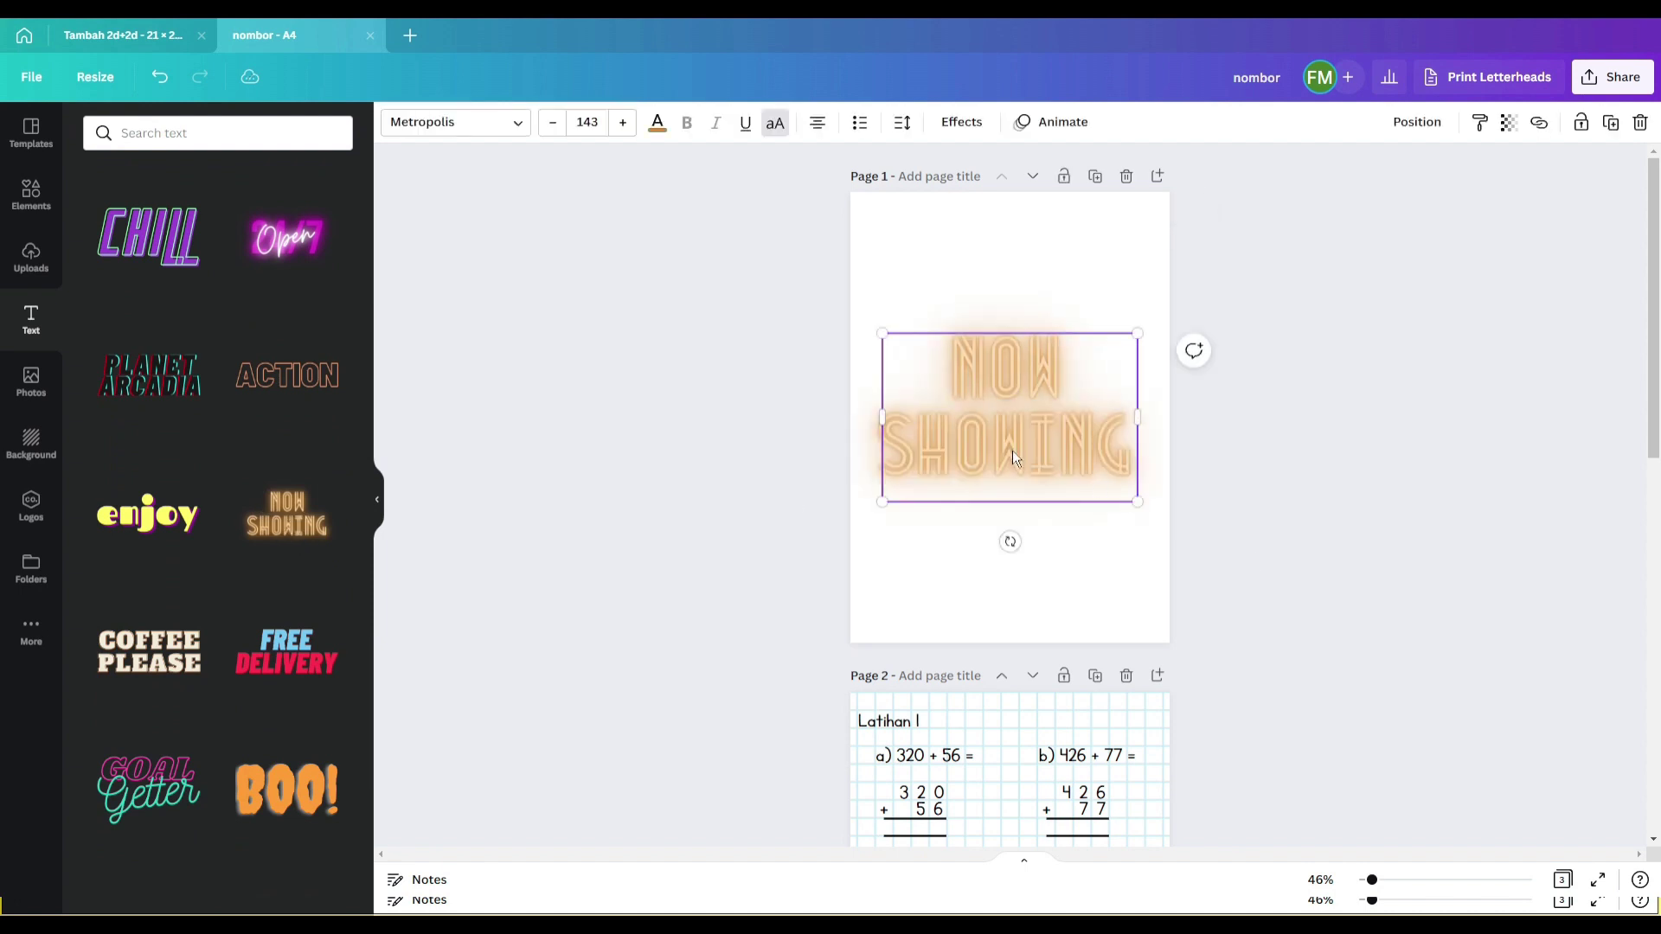
left_click(1012, 450)
type("LATIH TUBI")
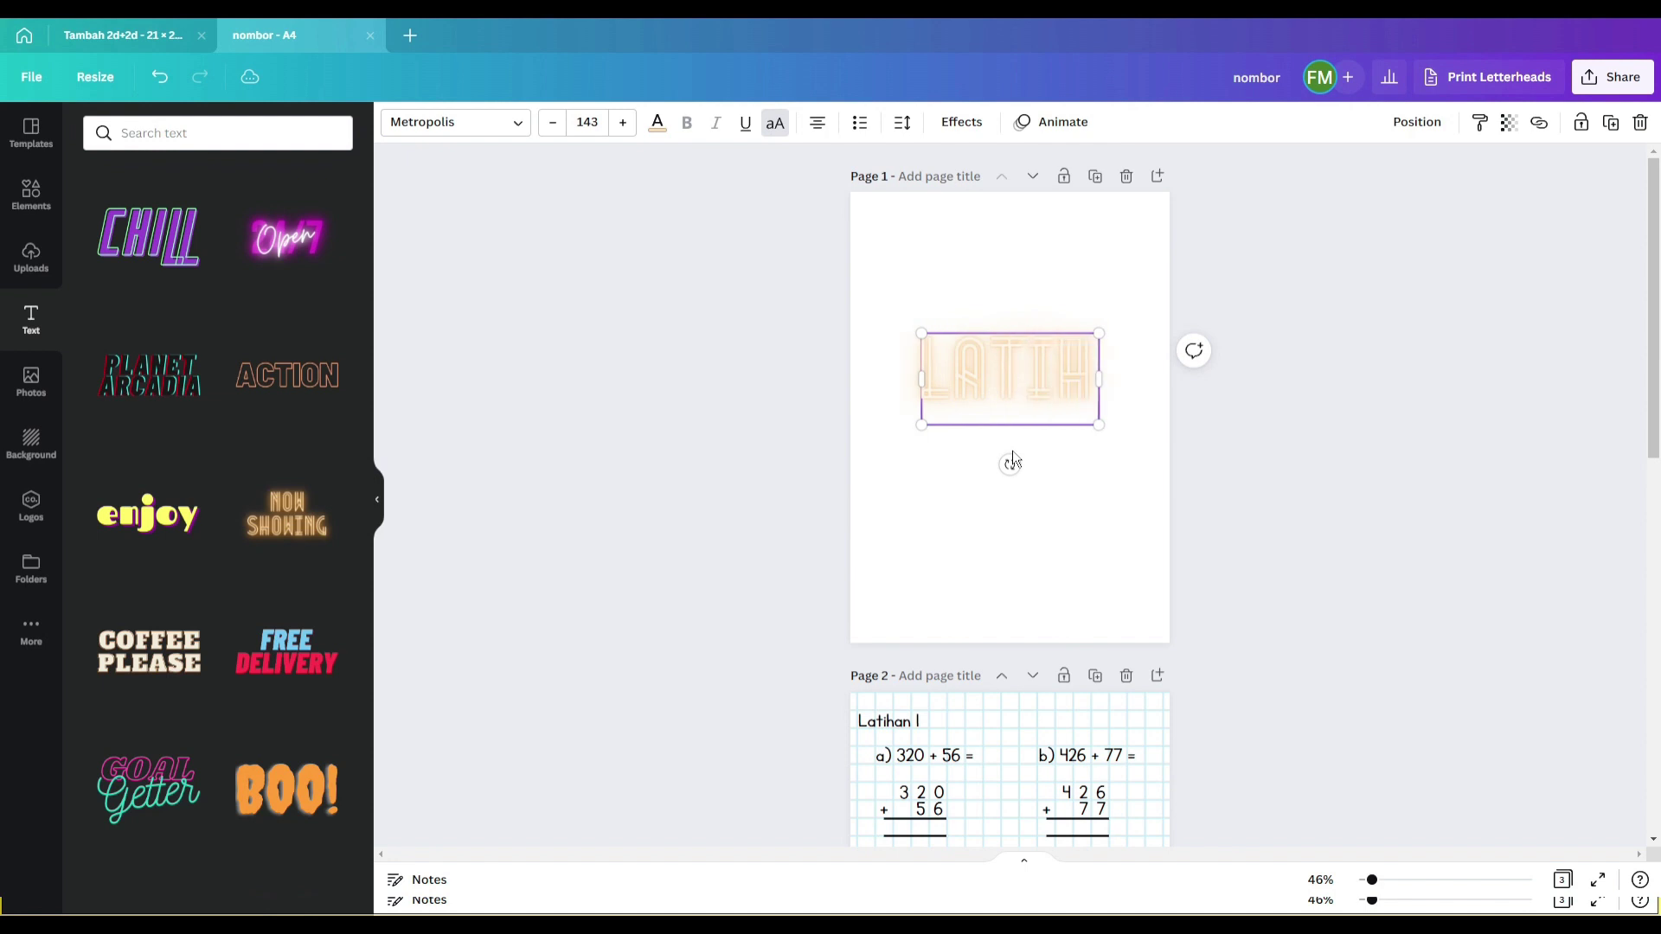
Set the neon "LATIH TUBI" title's font size to 120 and move it into the upper part of page 1
left_click(587, 122)
scroll(631, 407, "down", 5)
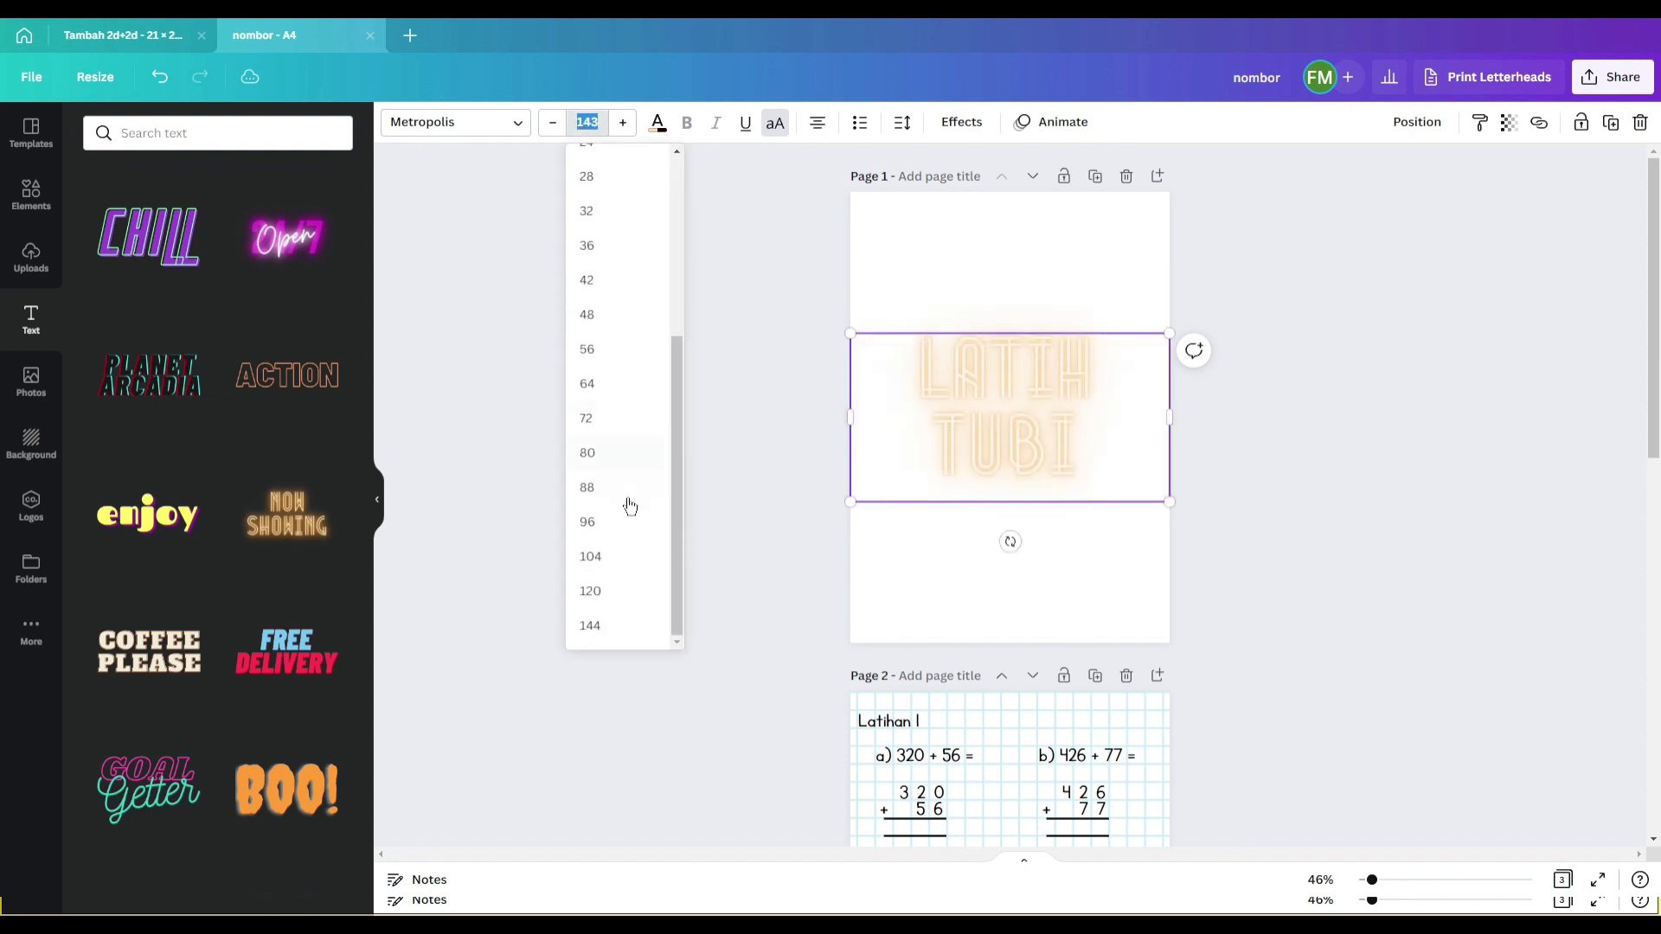
left_click(630, 505)
left_click_drag(1071, 389, 1071, 345)
left_click(1005, 434)
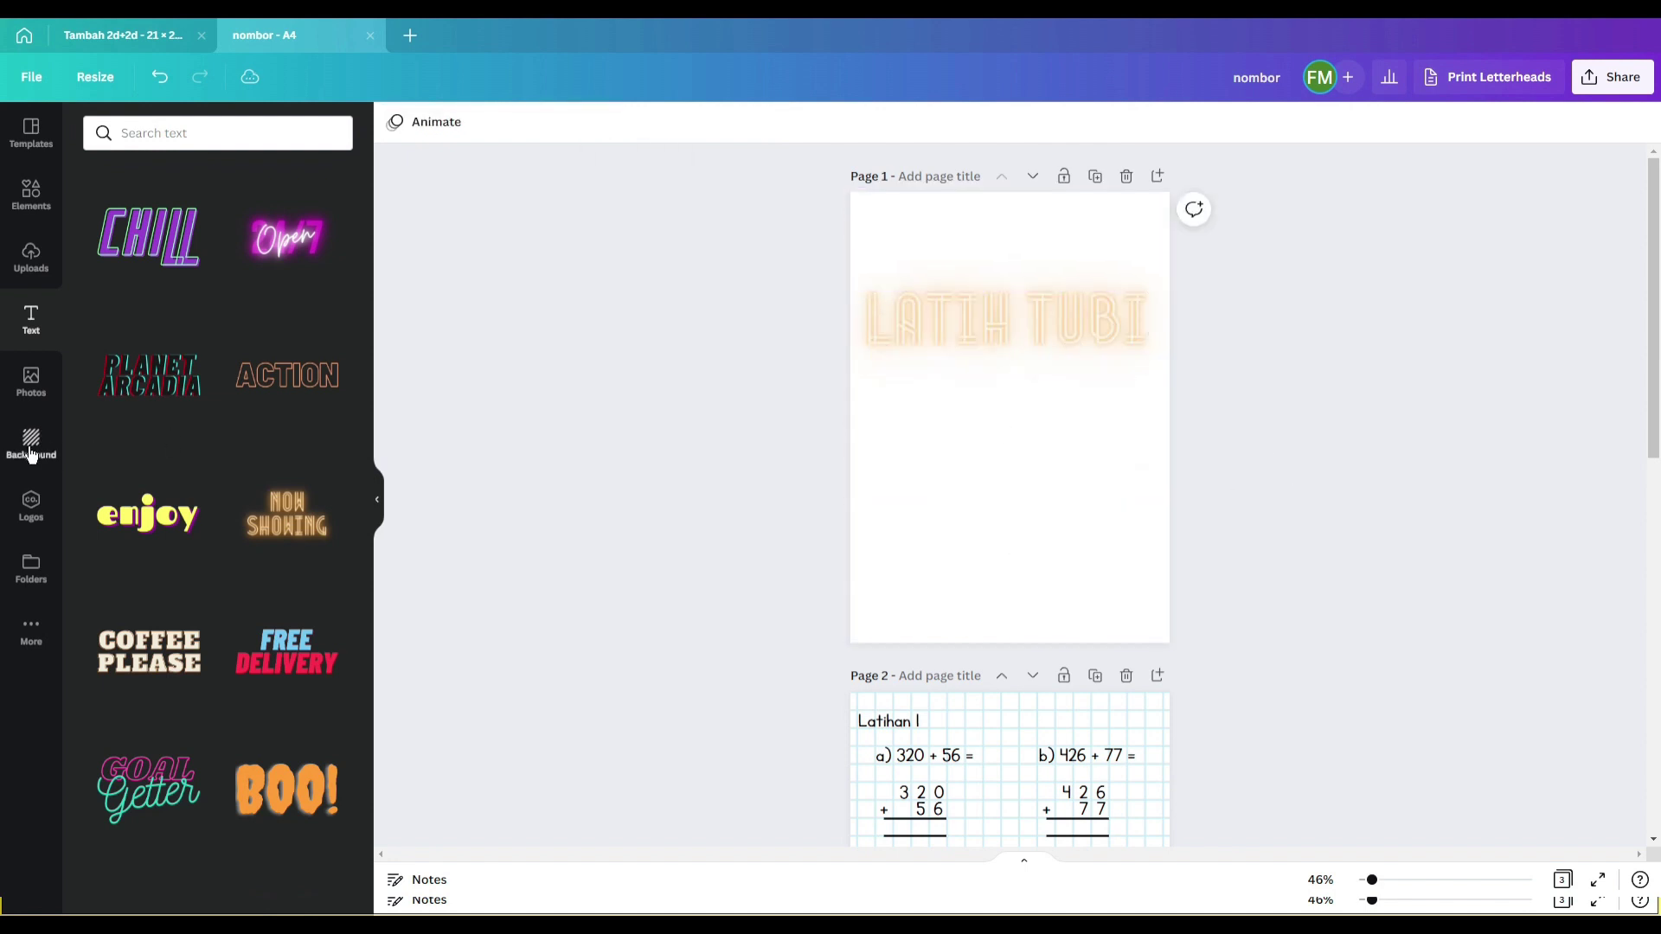
Check the cover of the "Tambah 2d+2d" design, return to "nombor" and search the elements for "addition"
left_click(133, 38)
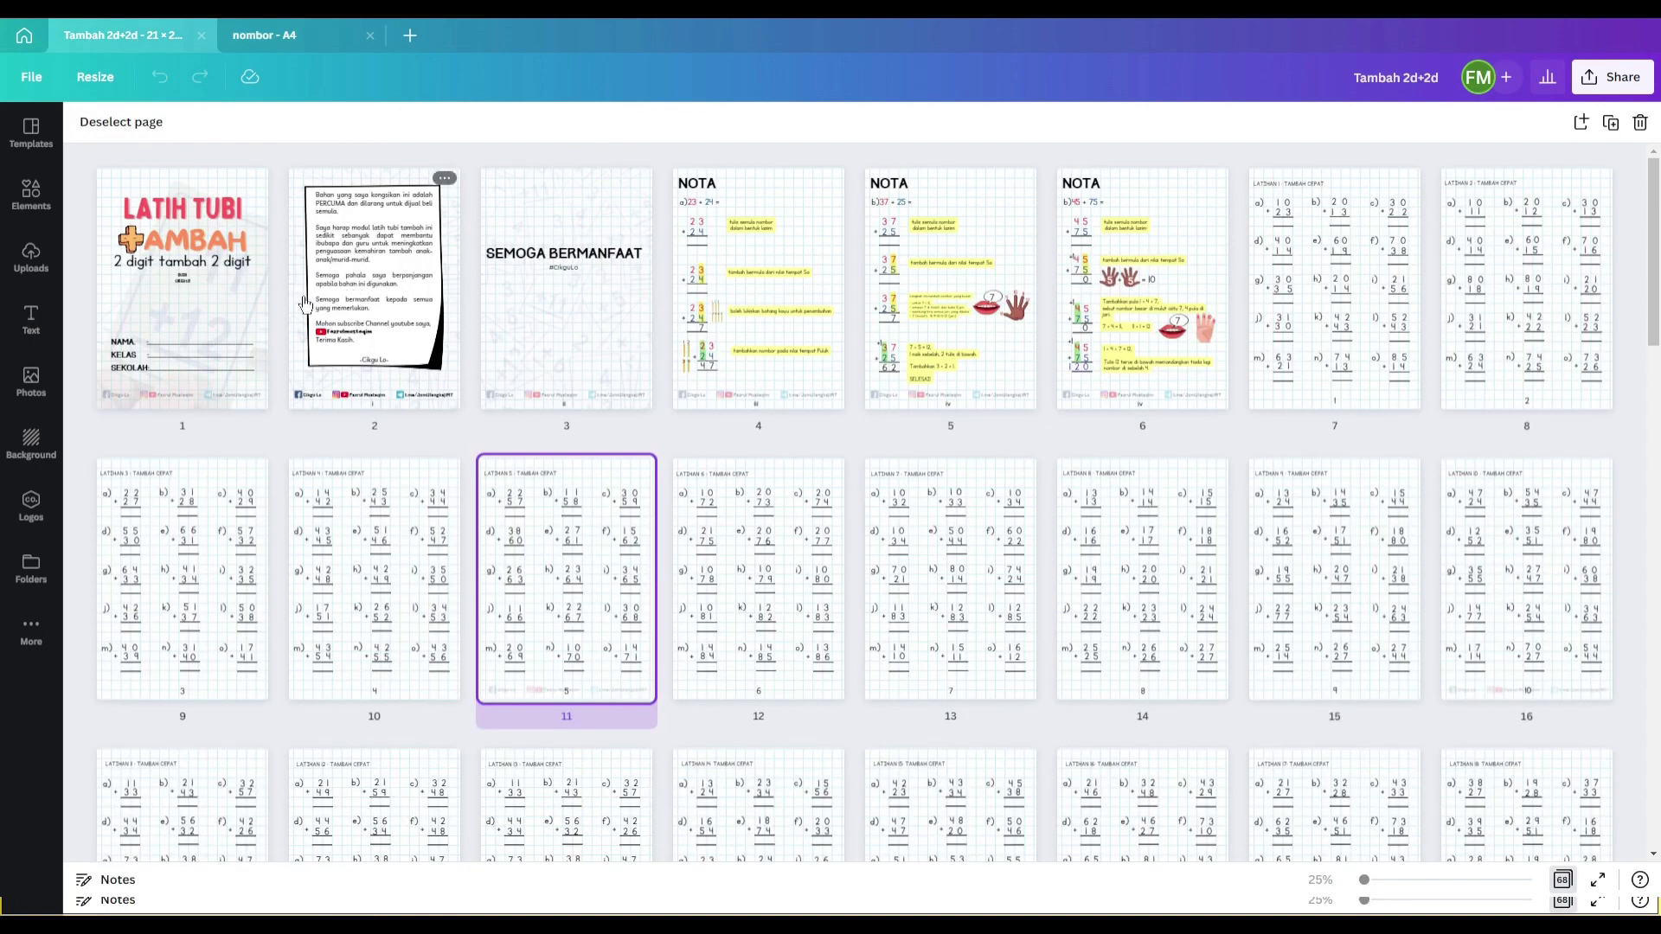
left_click(277, 38)
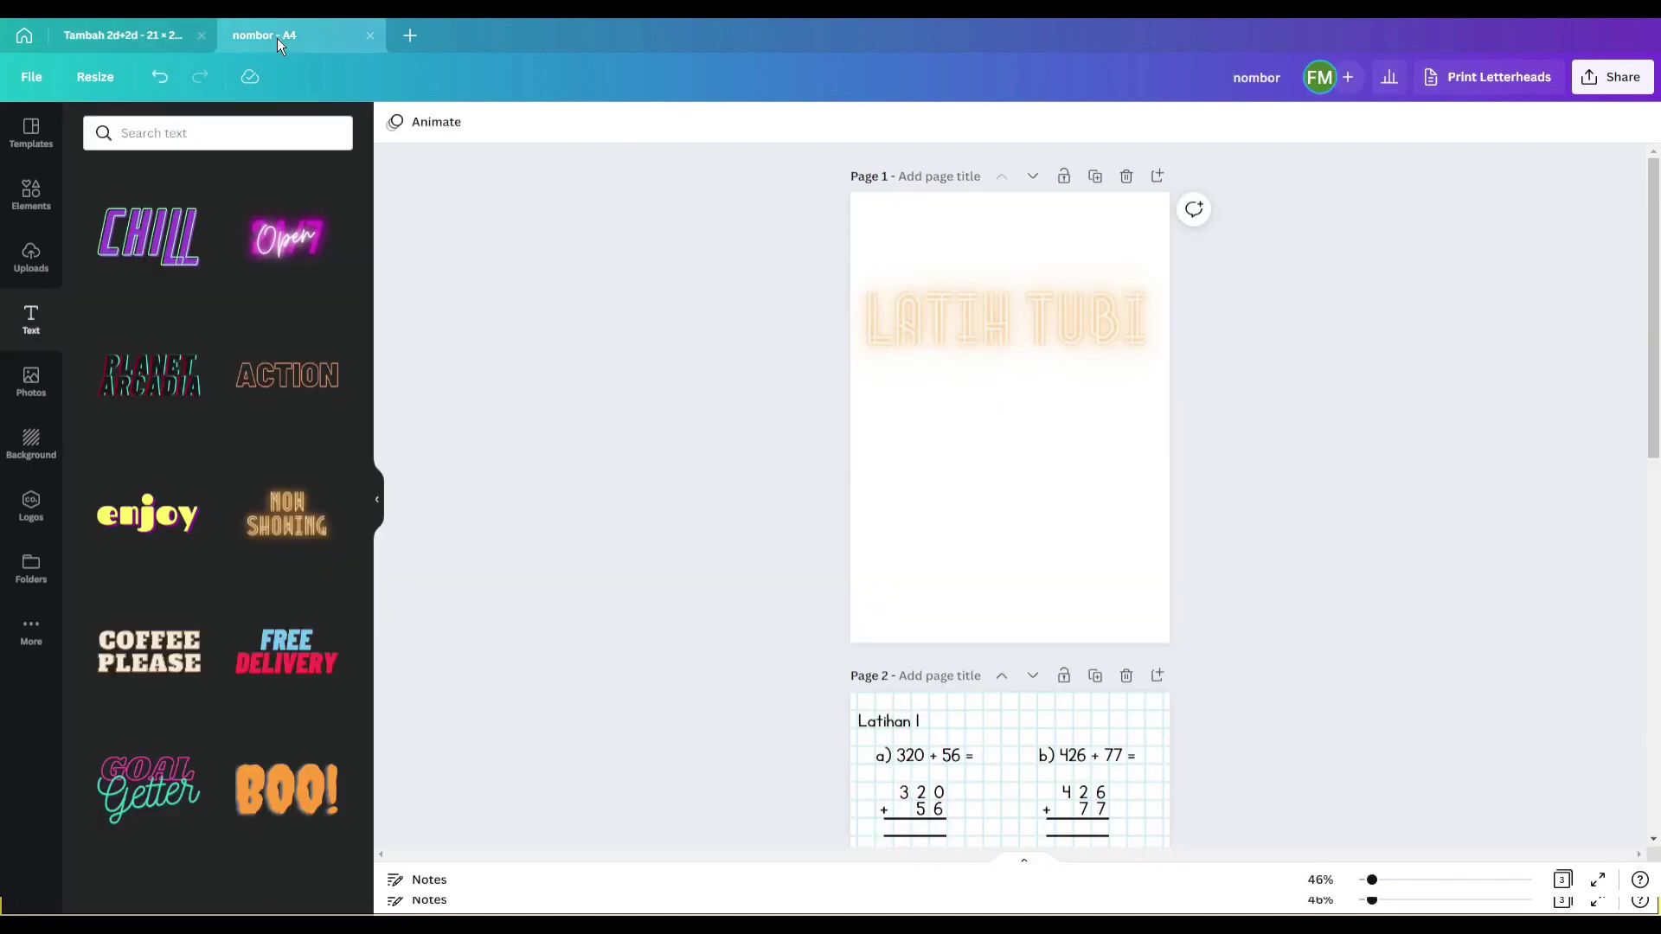
left_click(31, 195)
left_click(190, 140)
key("BackSpace")
key("BackSpace")
key("BackSpace")
key("BackSpace")
type("addition")
key("Return")
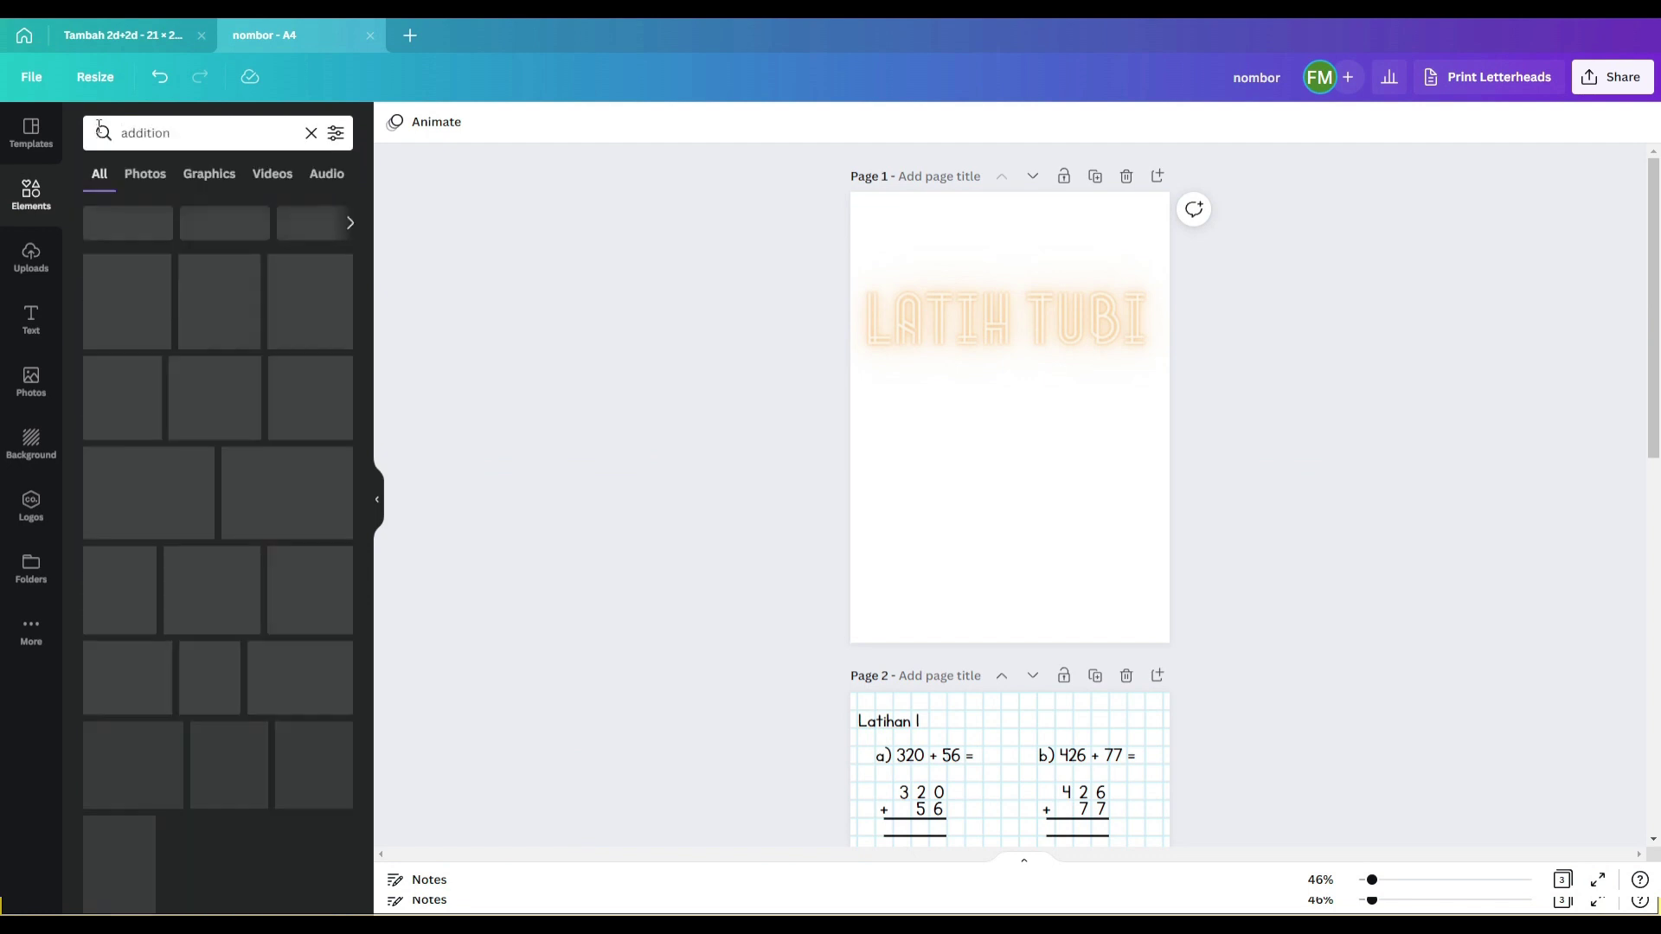
Insert the photo of scattered addition flash cards on page 1 and make it the full-page background
scroll(279, 541, "down", 7)
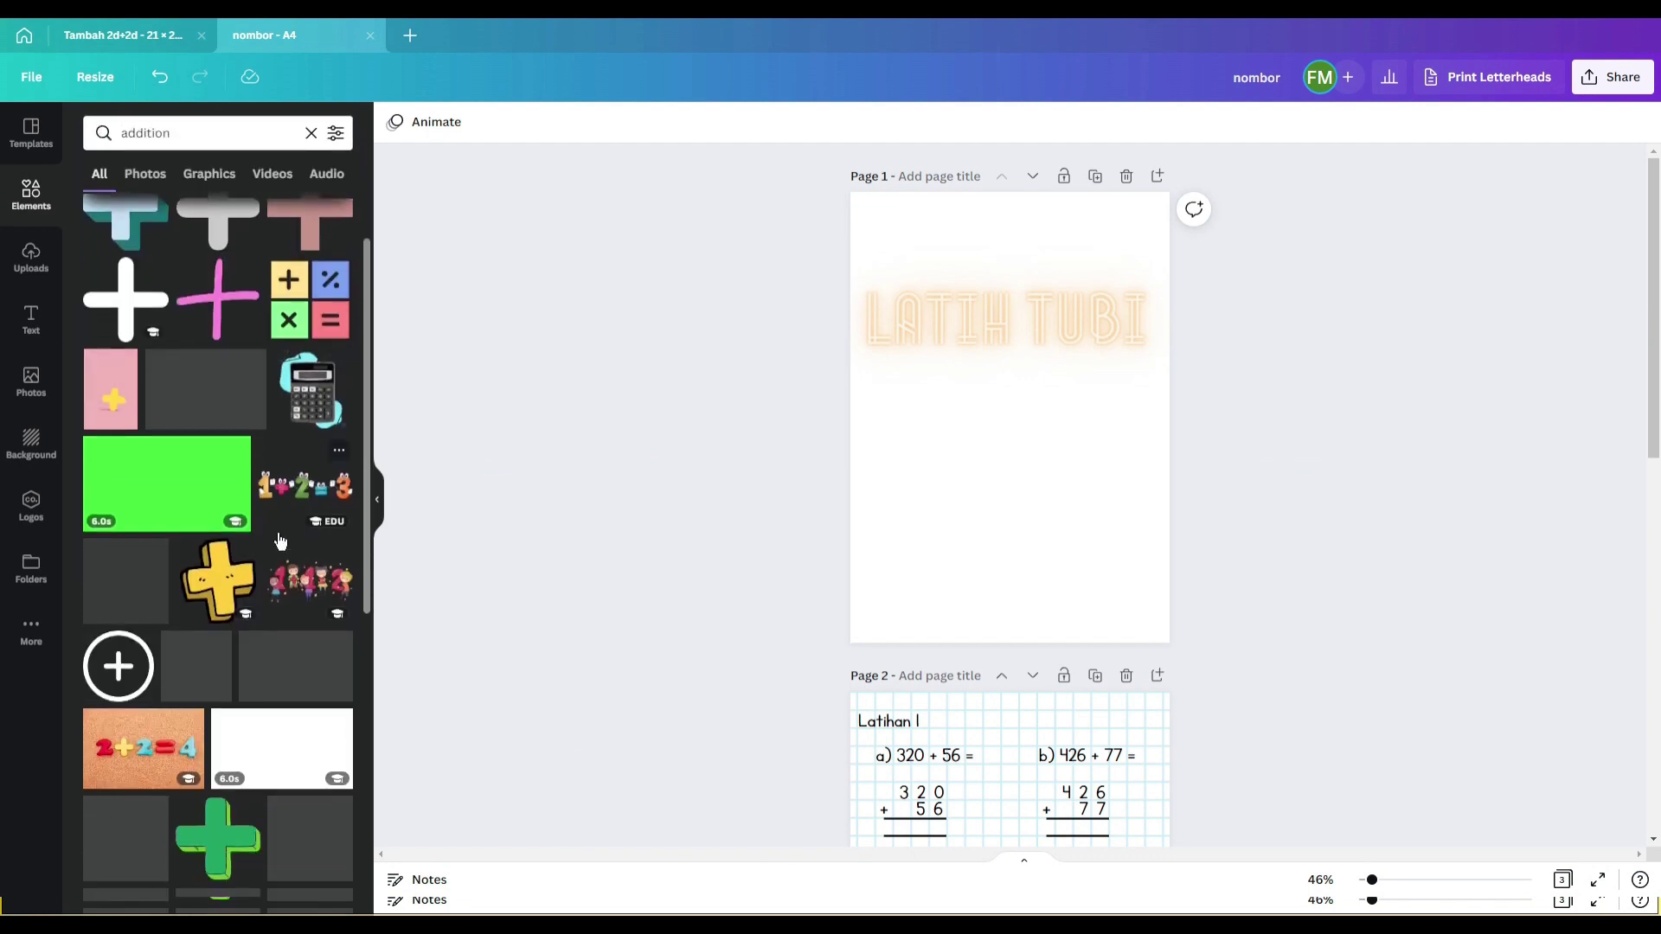
scroll(145, 529, "down", 5)
left_click(145, 529)
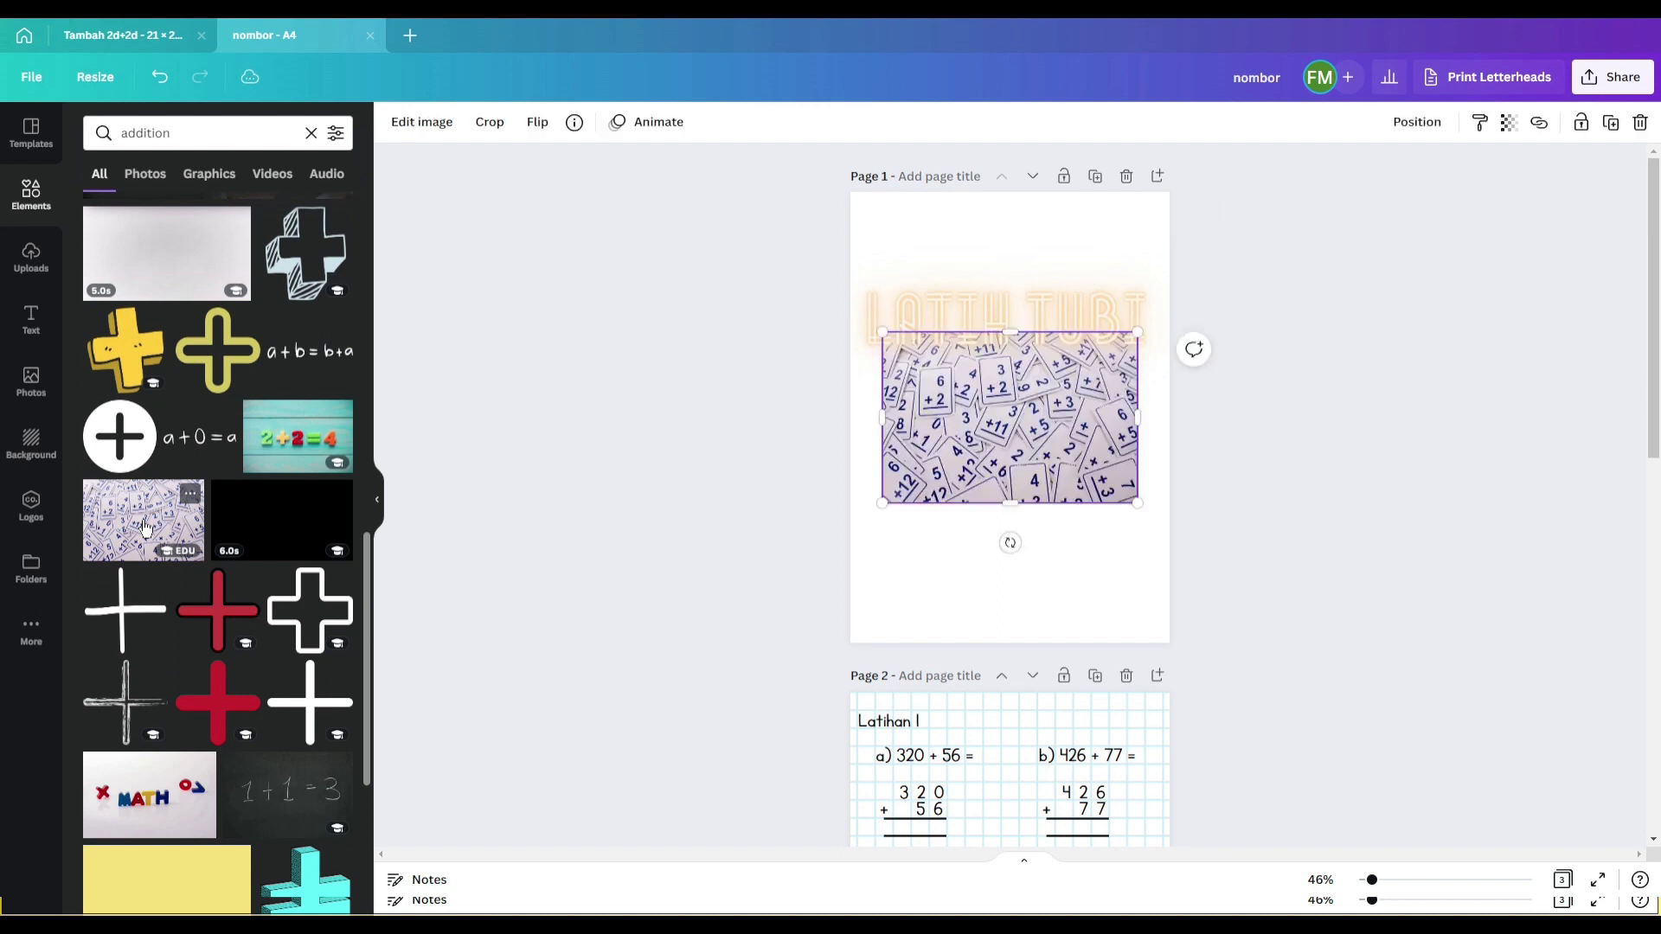
left_click_drag(1130, 499, 1397, 642)
left_click_drag(1119, 519, 993, 519)
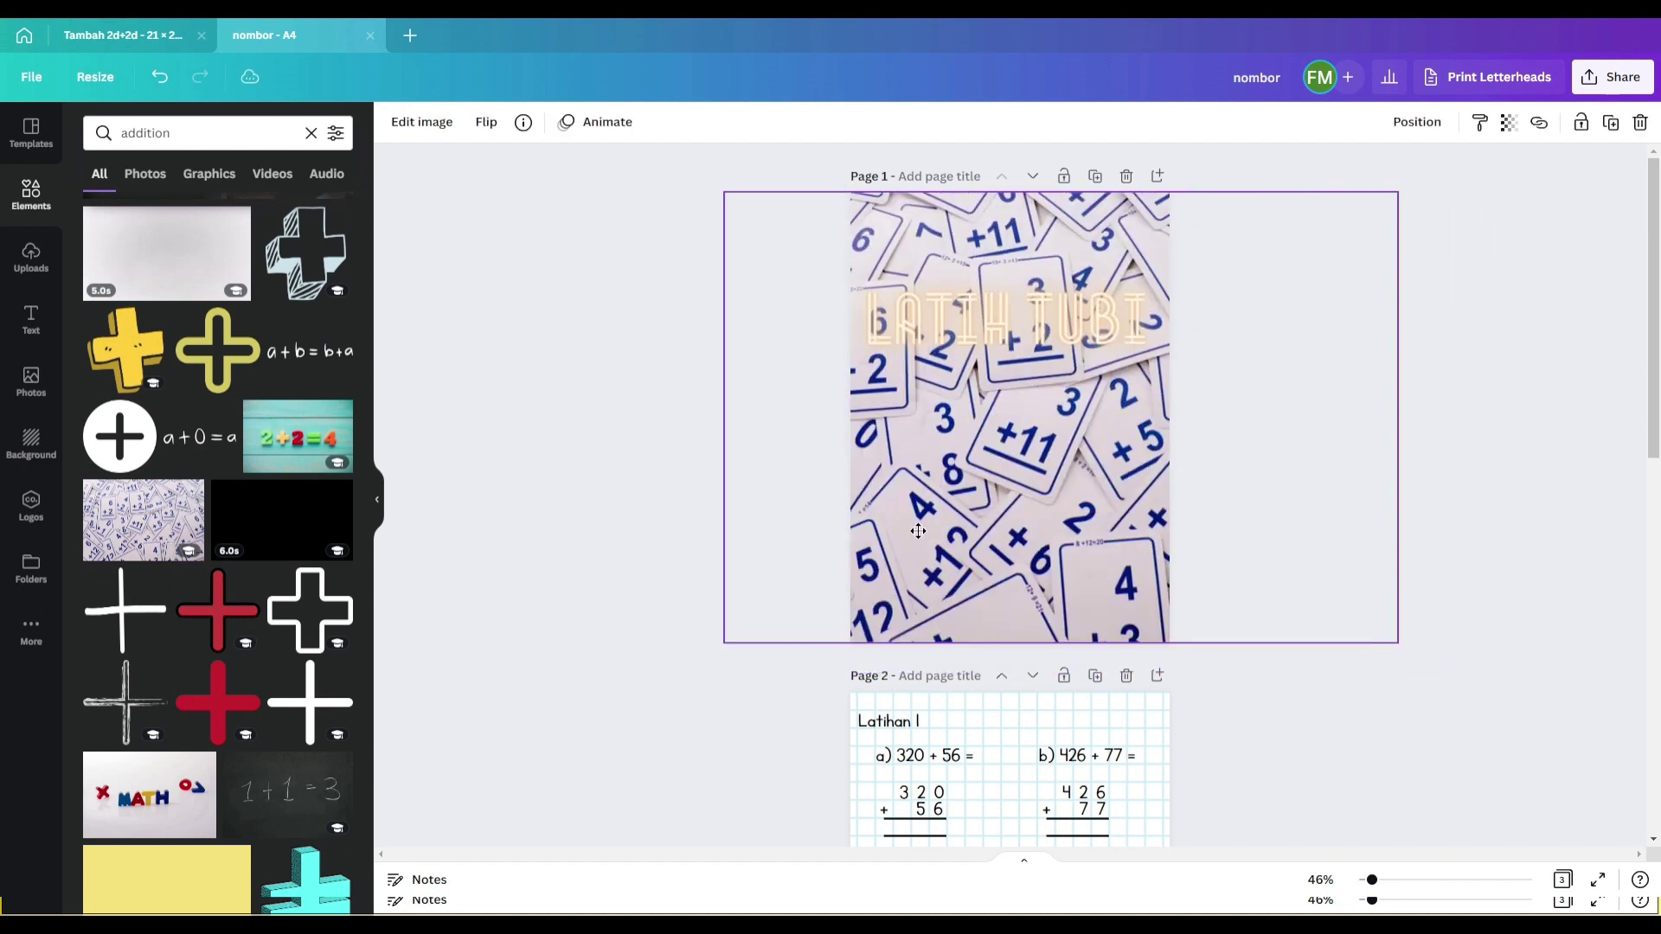
left_click(1471, 588)
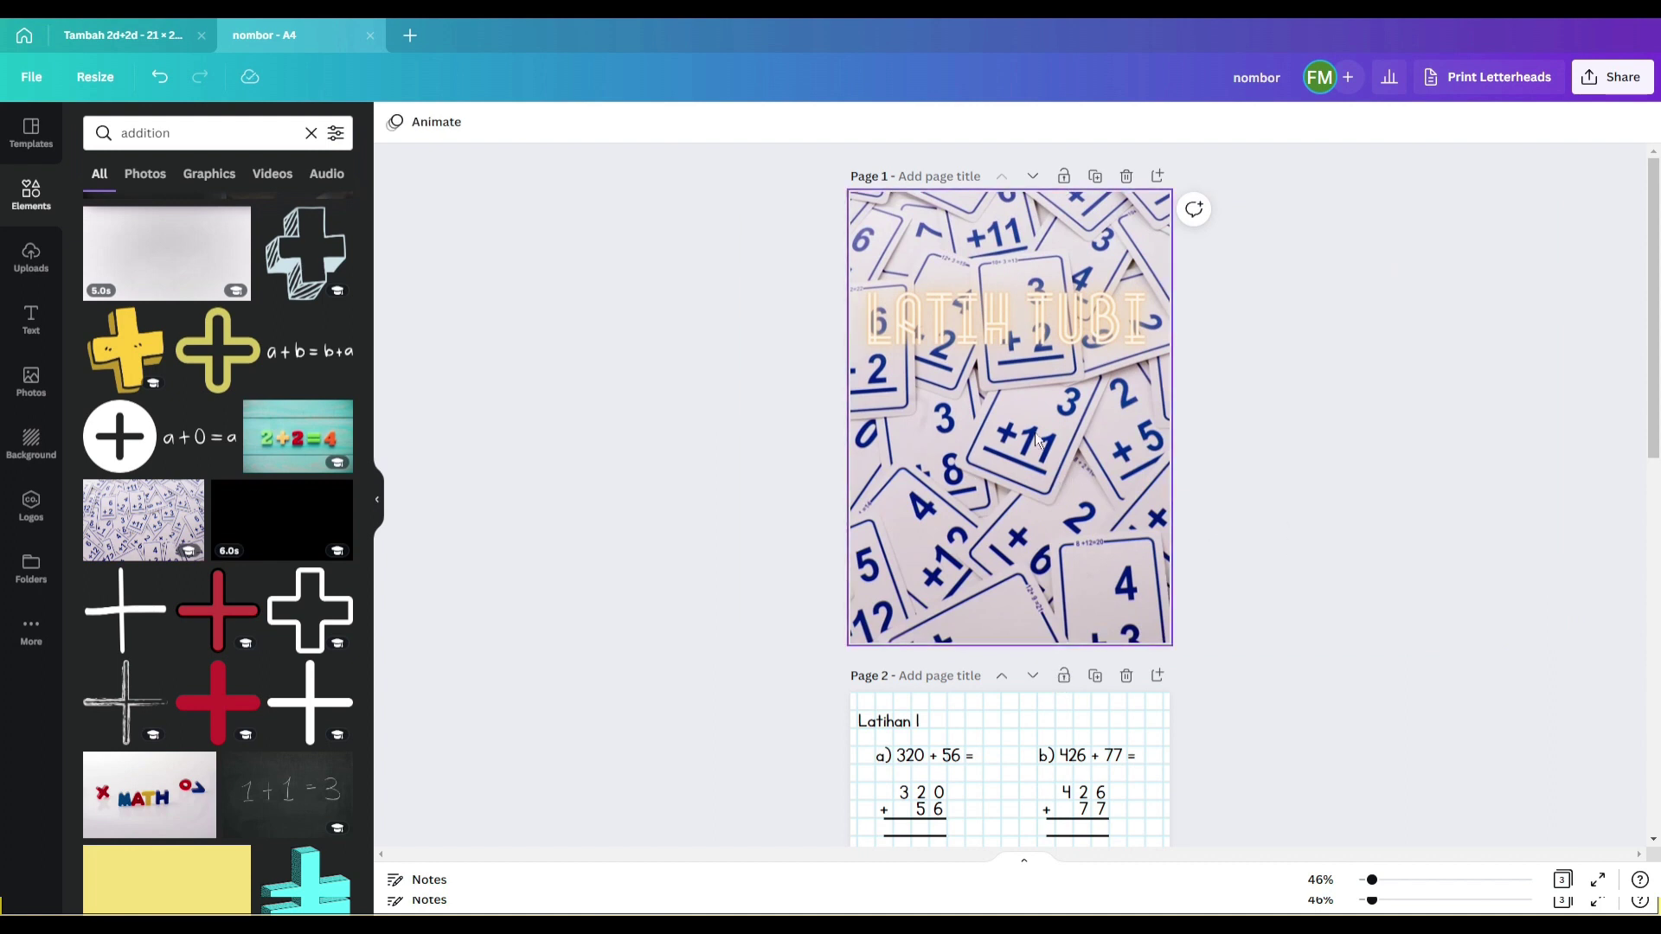
Lower the transparency value of page 1's flash-card background until it is a faint watermark
left_click(1050, 519)
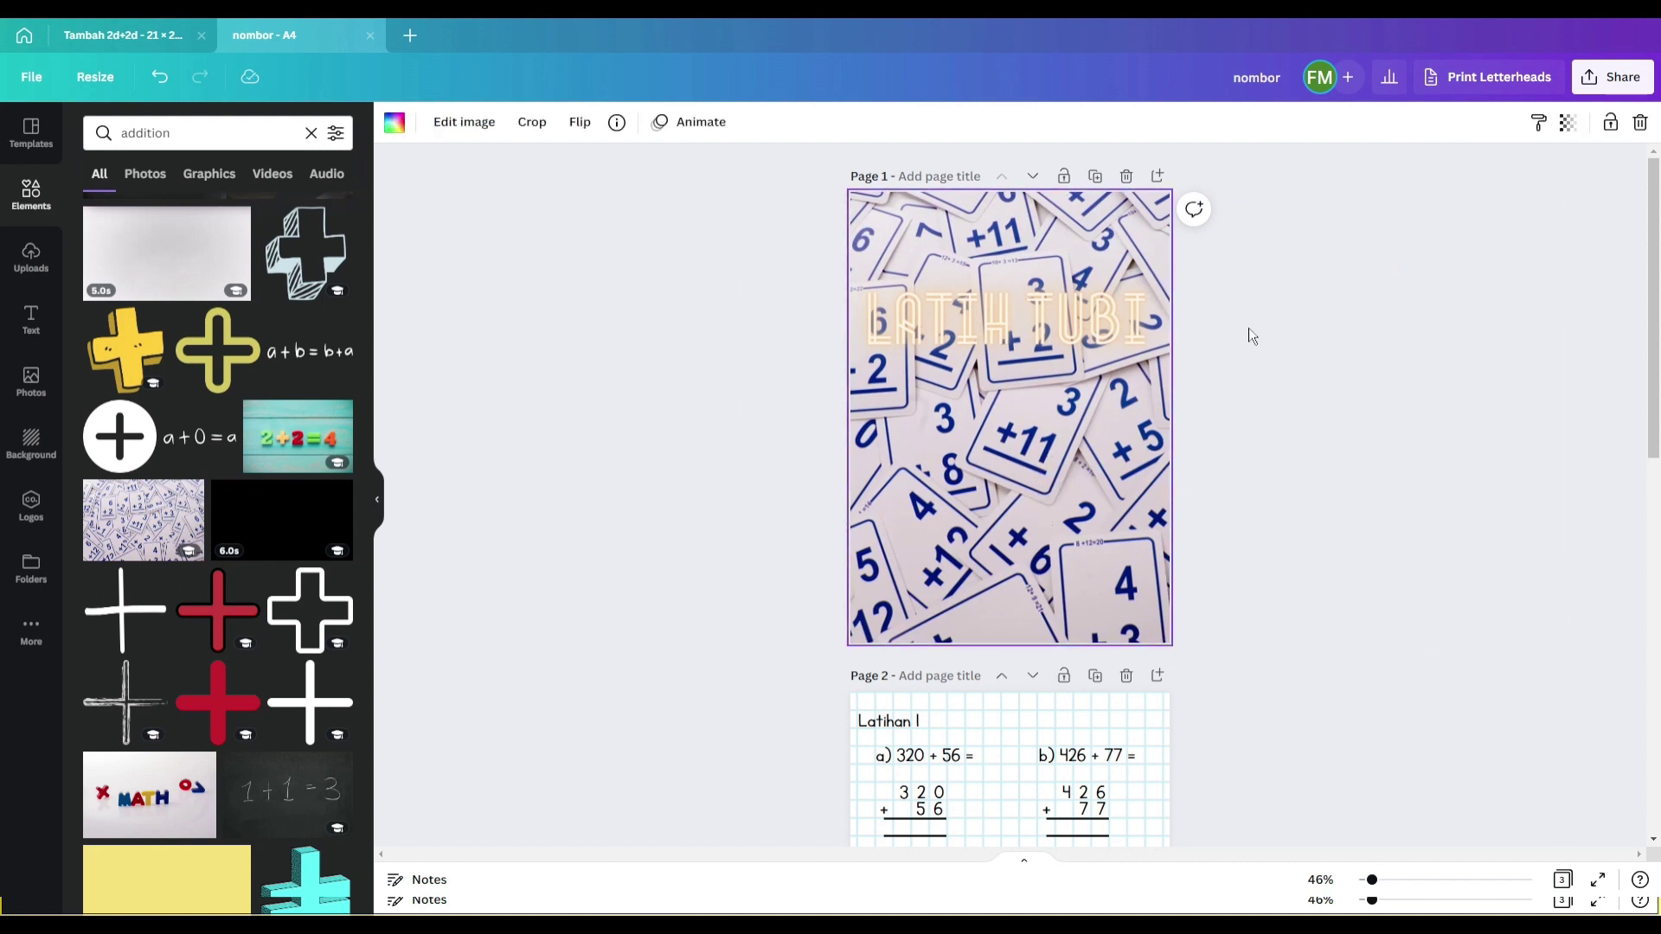
left_click(1568, 126)
left_click_drag(1555, 196, 1397, 208)
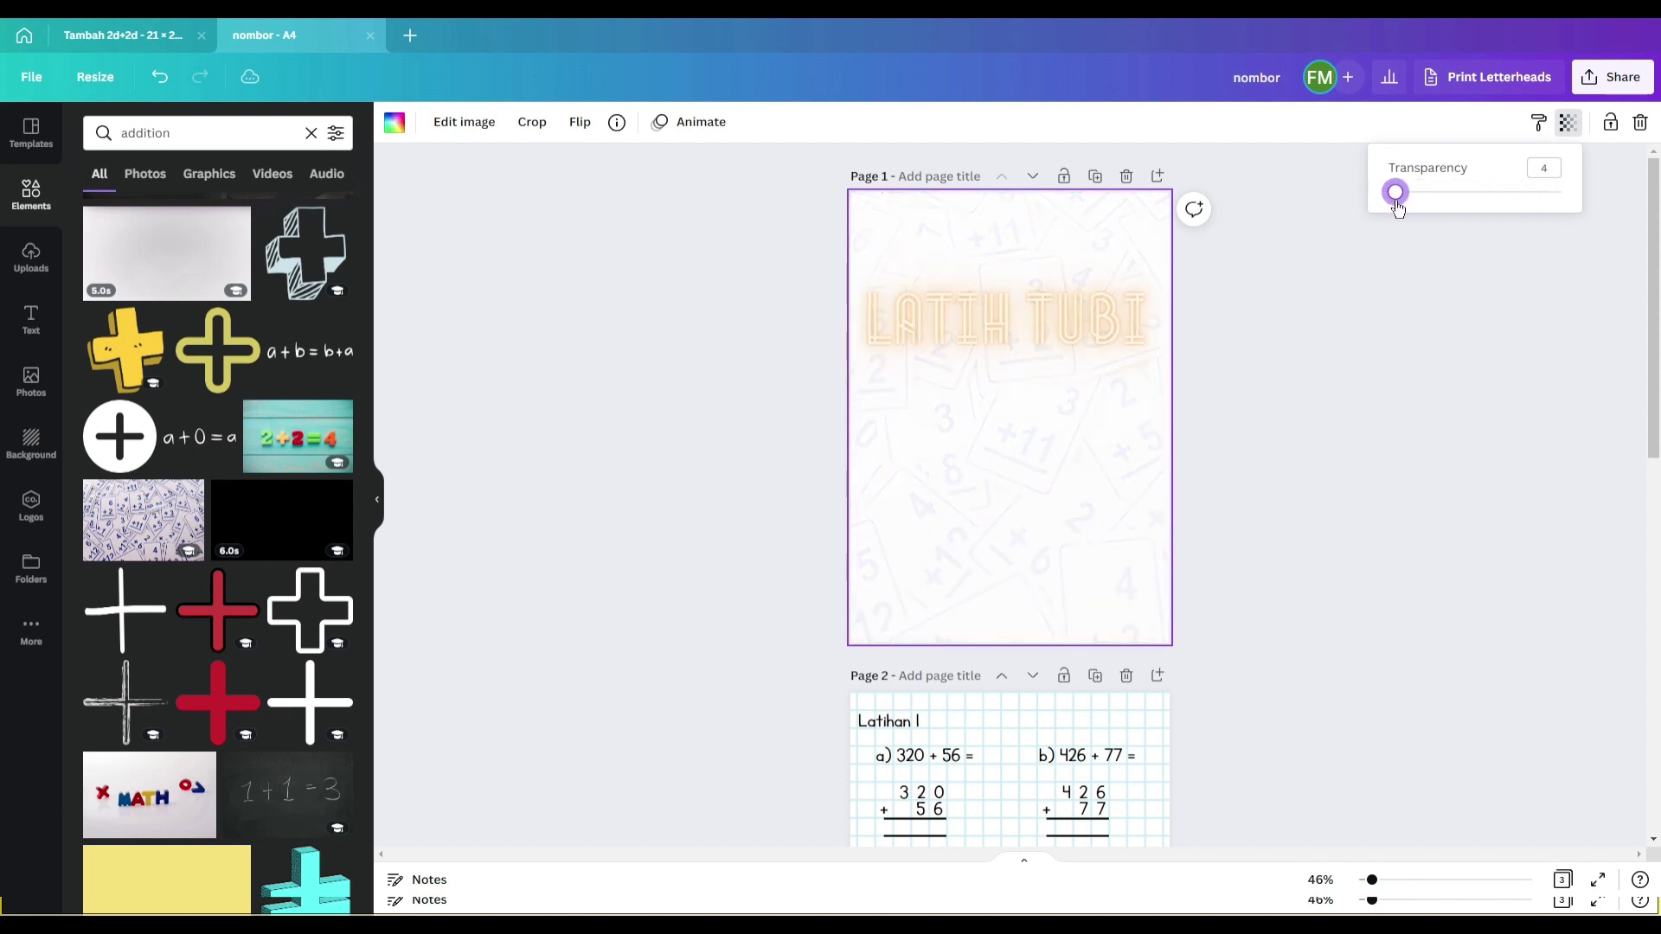
left_click_drag(1400, 208, 1409, 208)
Try black and red text colours on the neon "LATIH TUBI" title and delete the title
left_click(1079, 329)
left_click(658, 124)
left_click(151, 220)
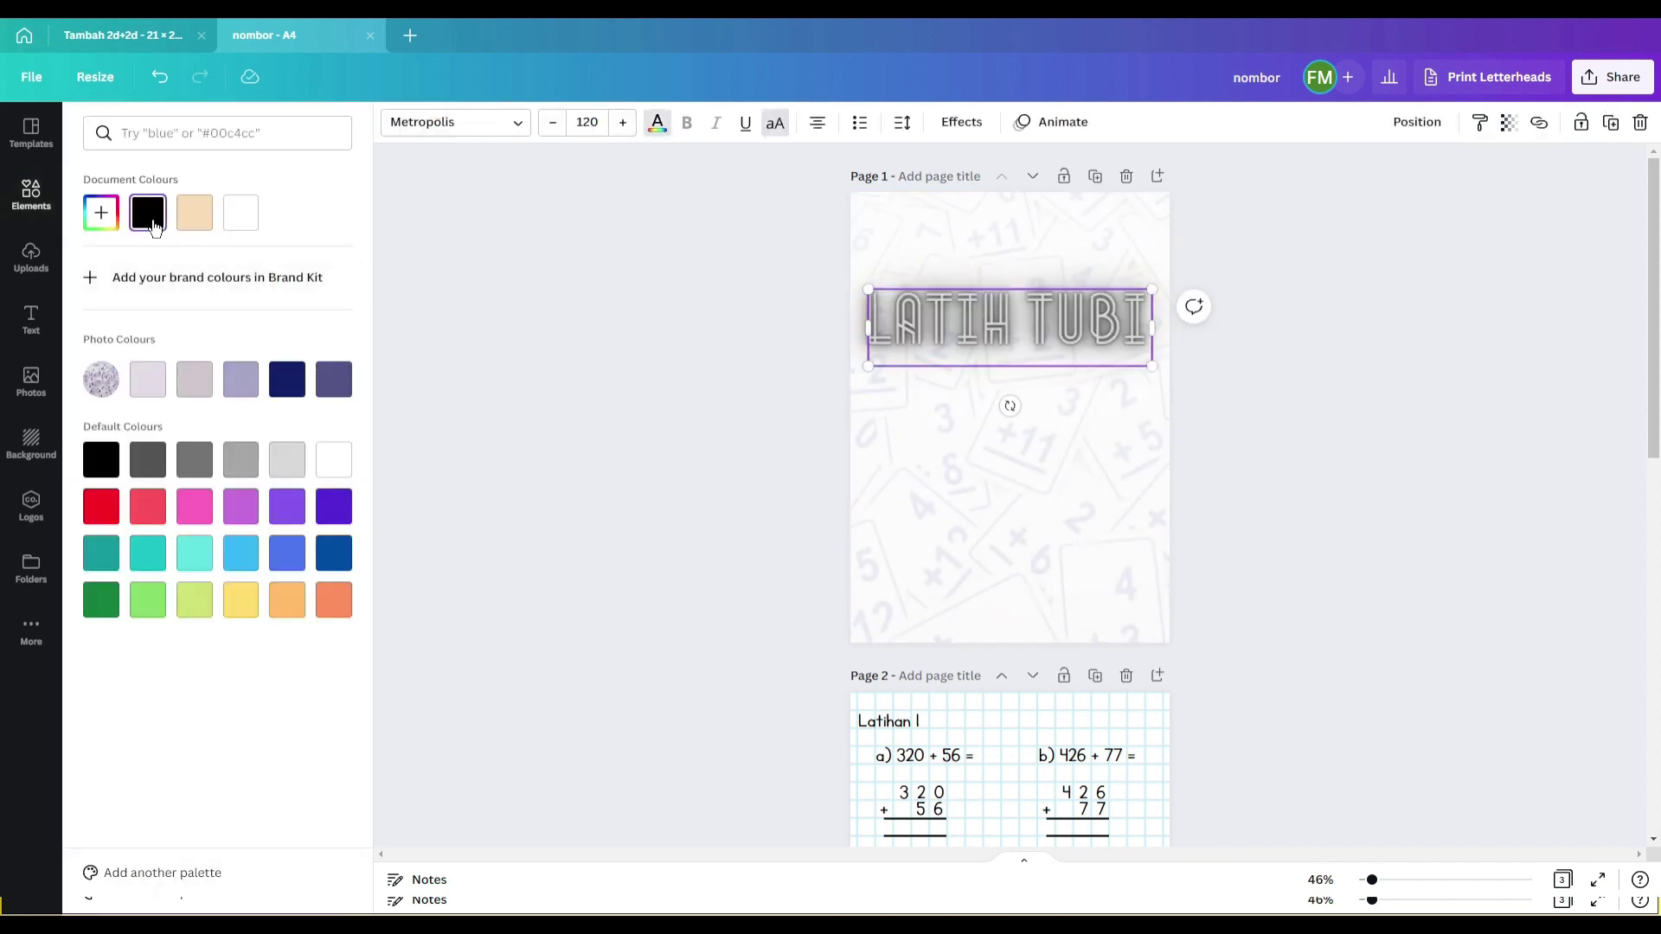
left_click(148, 506)
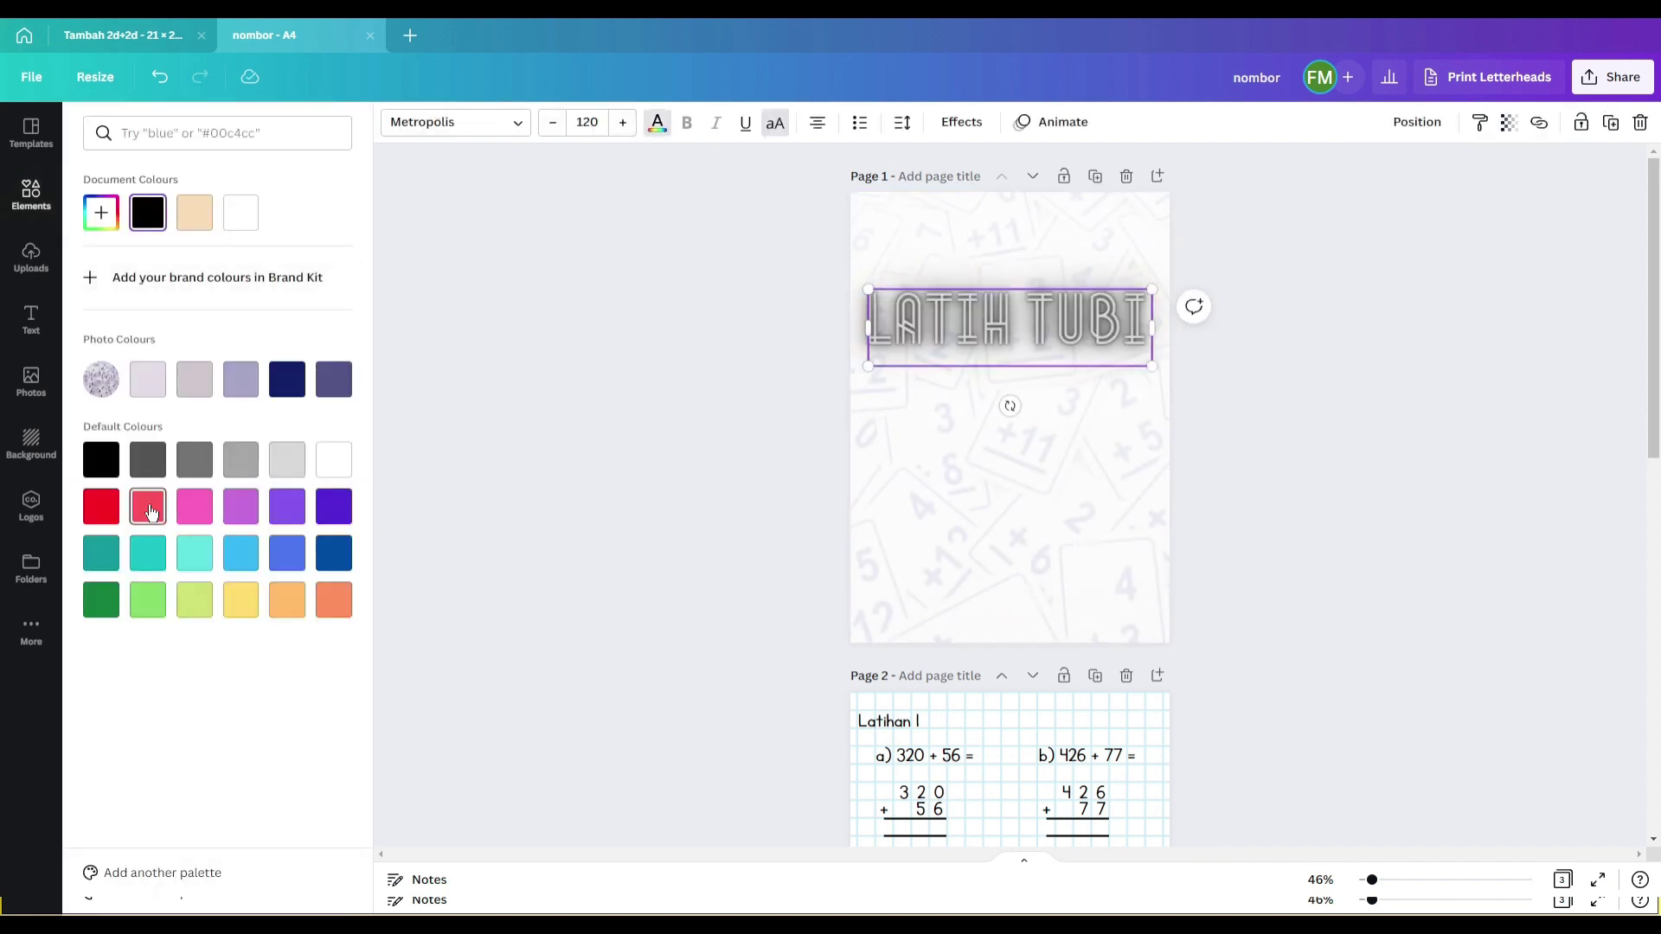
left_click(100, 511)
left_click(974, 329)
key("Delete")
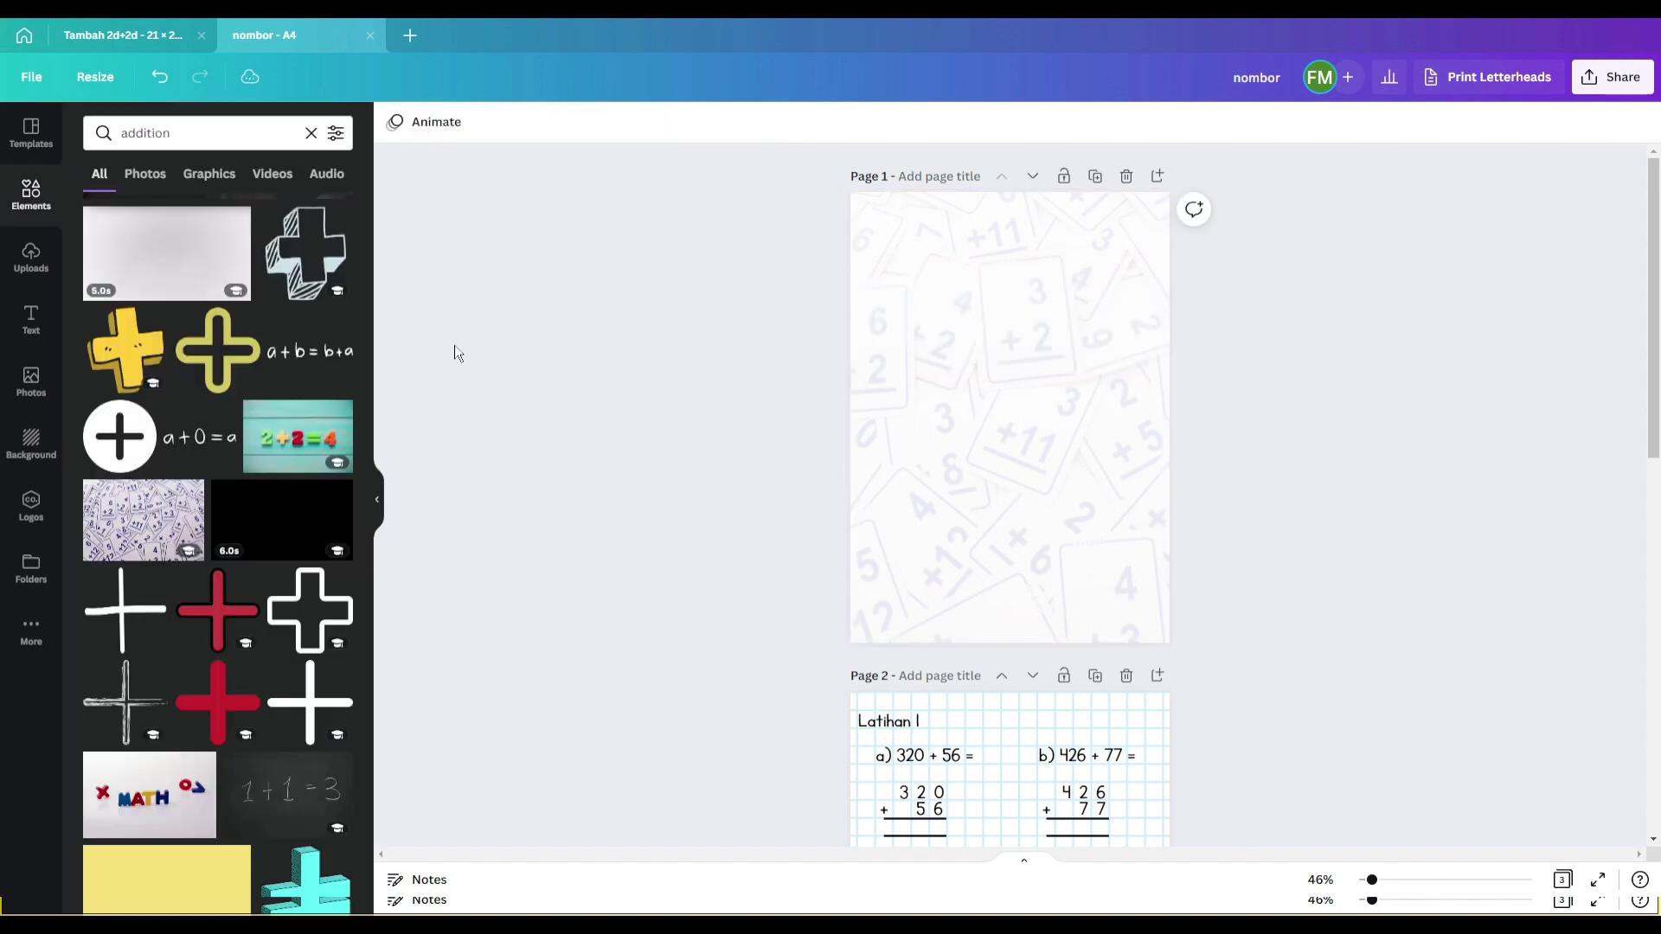
Add the "HUGE SALE" font combination to page 1 and replace the word "HUGE" with "LATIH TUBI"
left_click(30, 314)
scroll(216, 519, "down", 5)
left_click(149, 495)
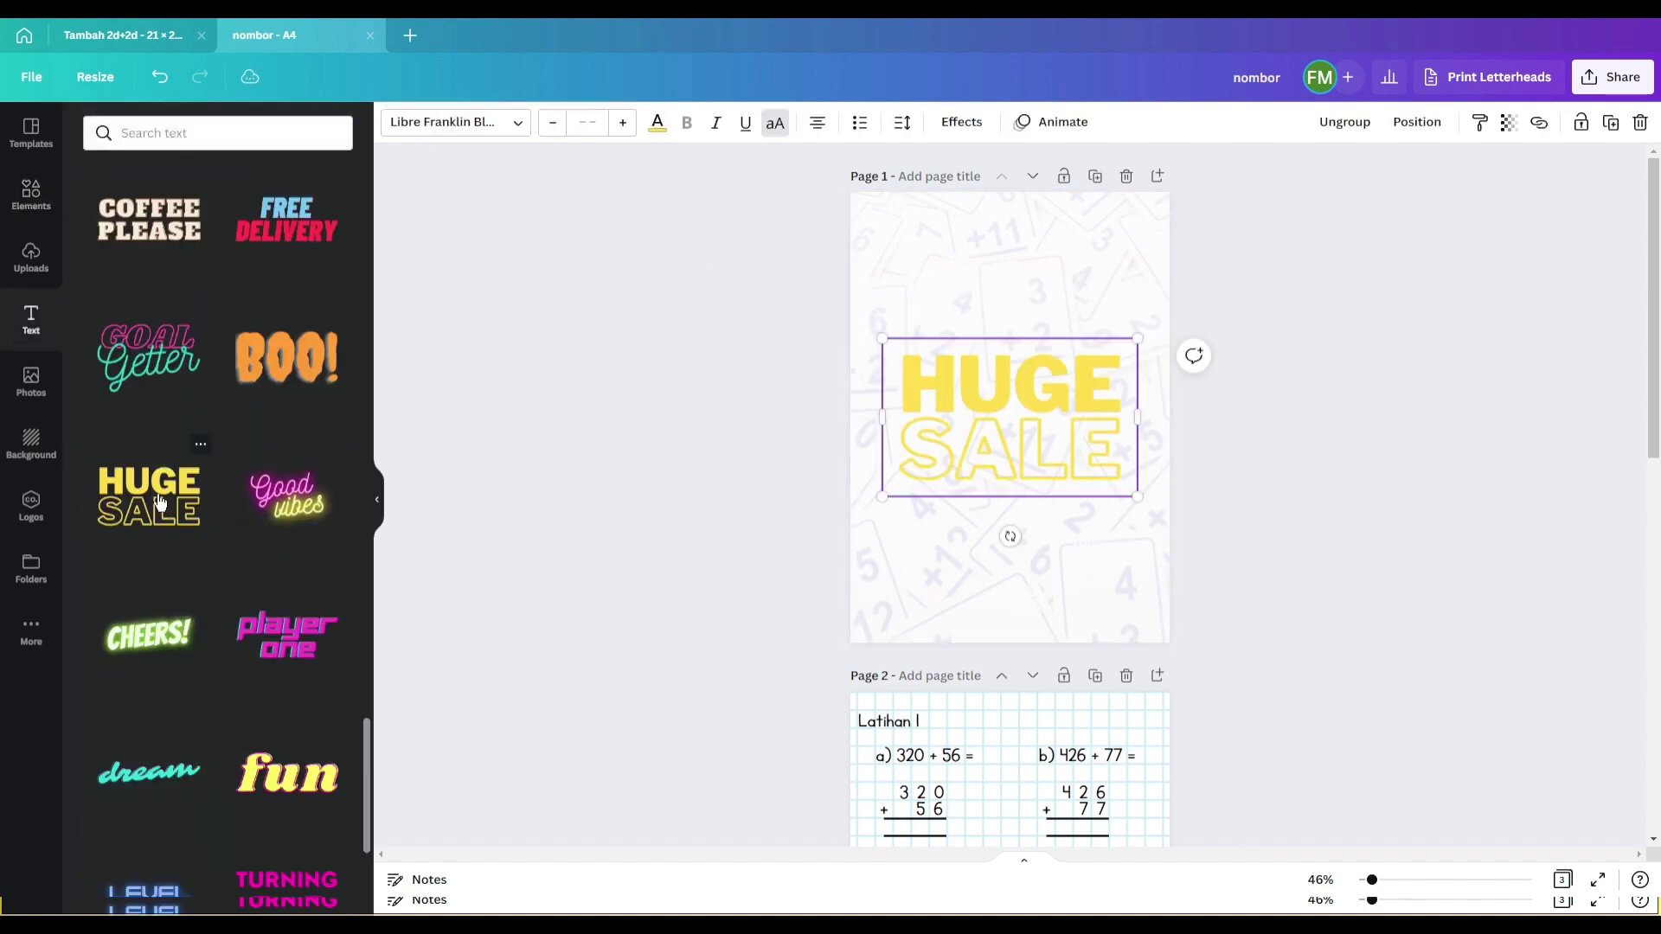
double_click(1009, 397)
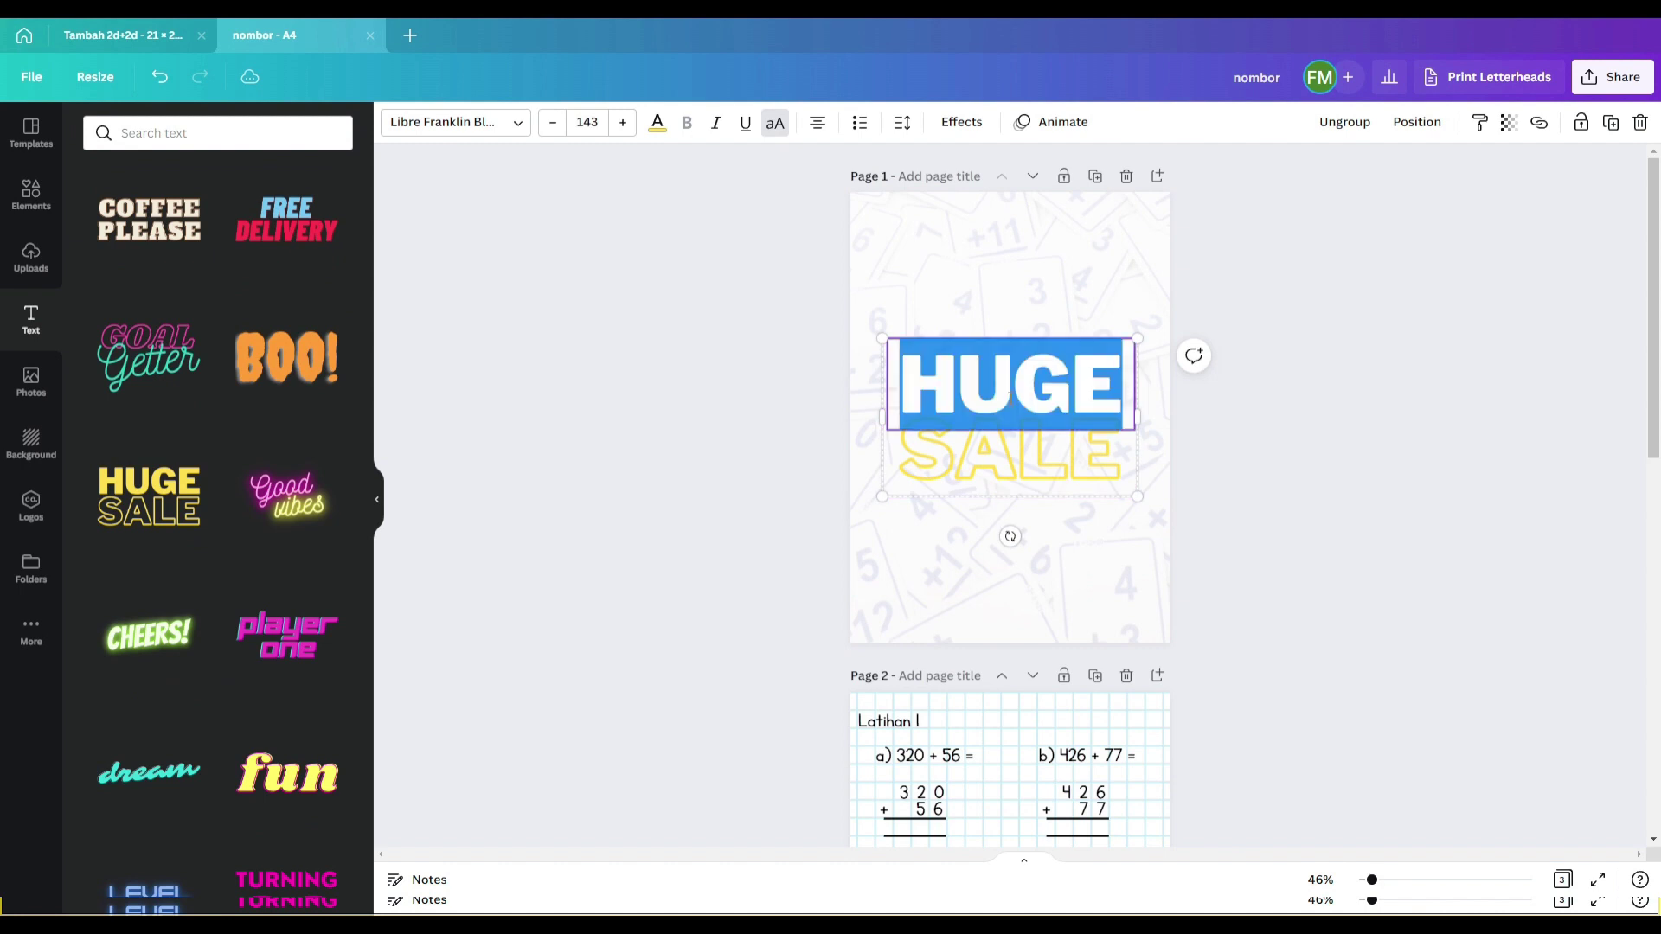
type("LATIH TUBI")
left_click(1164, 439)
Reduce the font size of "LATIH TUBI" to 76 so it fits on one line
left_click(1033, 382)
left_click(583, 124)
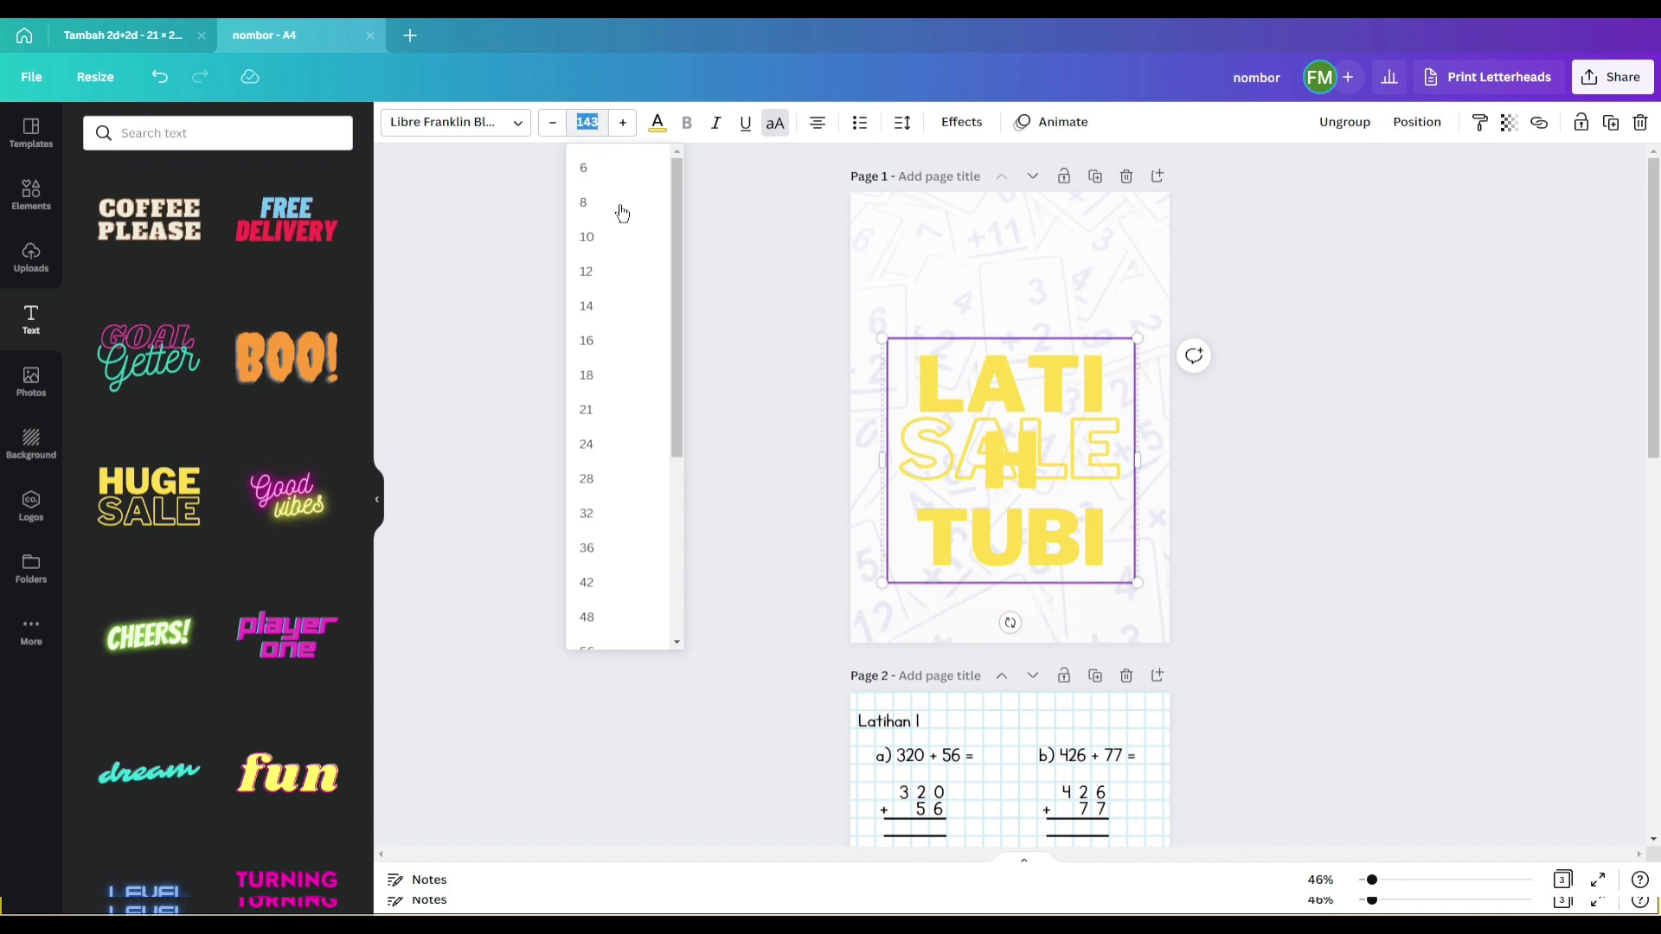
scroll(610, 557, "down", 4)
left_click(603, 556)
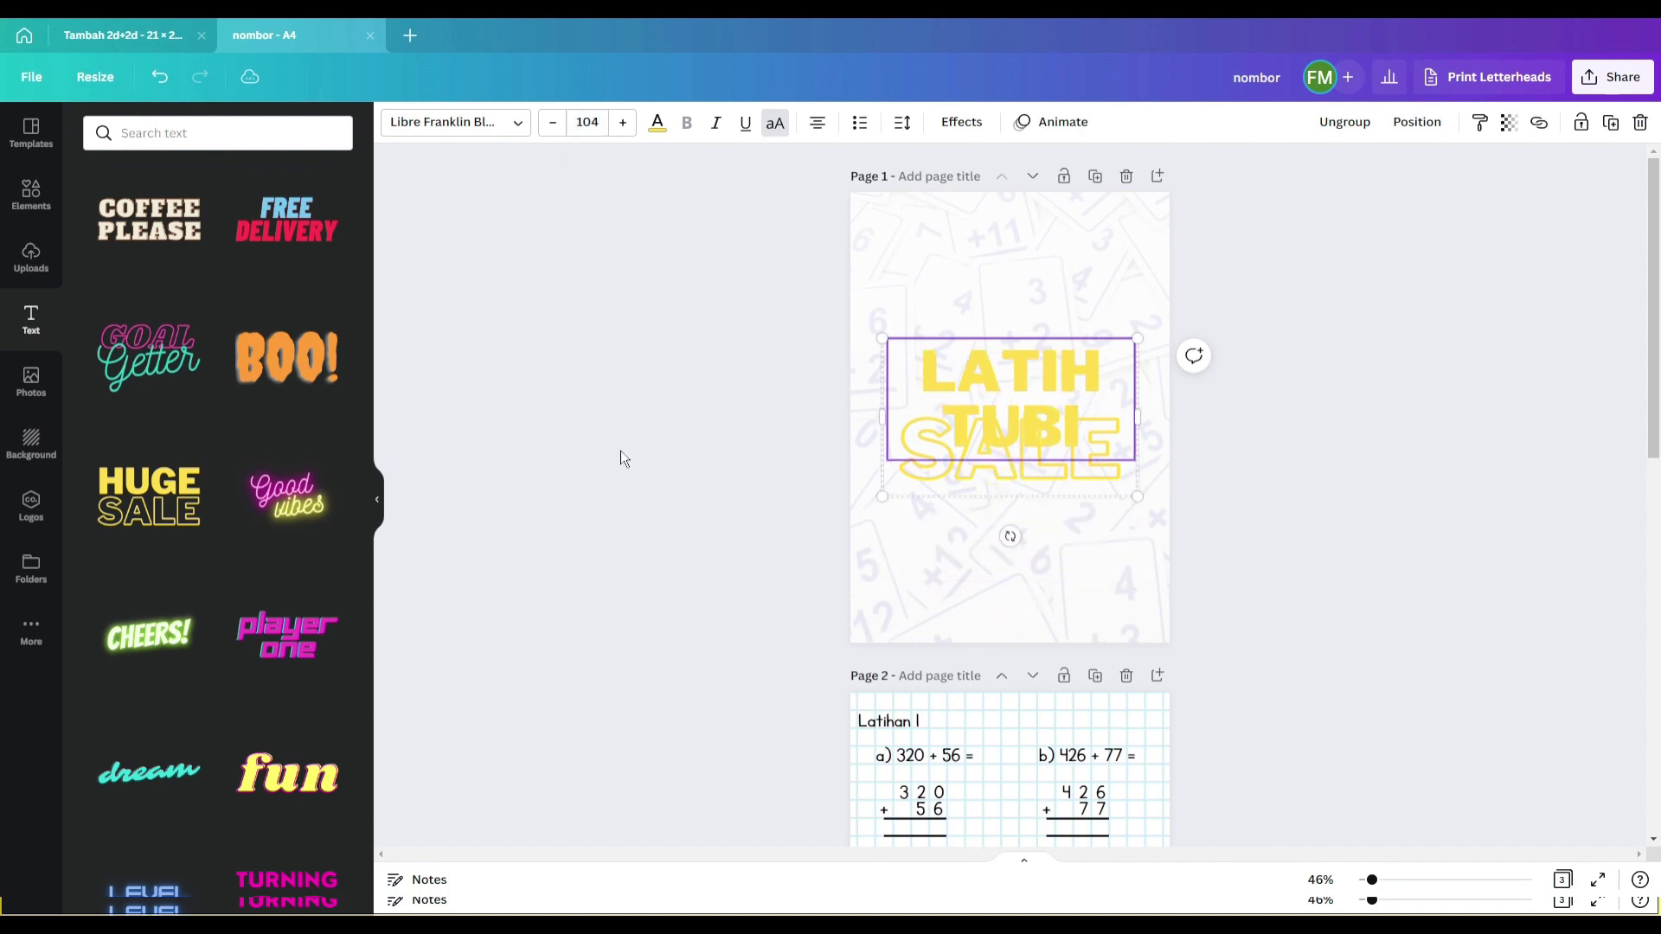
left_click(550, 128)
left_click(550, 128)
left_click(551, 128)
left_click(550, 130)
left_click(550, 128)
left_click(550, 128)
left_click(550, 128)
left_click(551, 128)
left_click(550, 128)
left_click(550, 128)
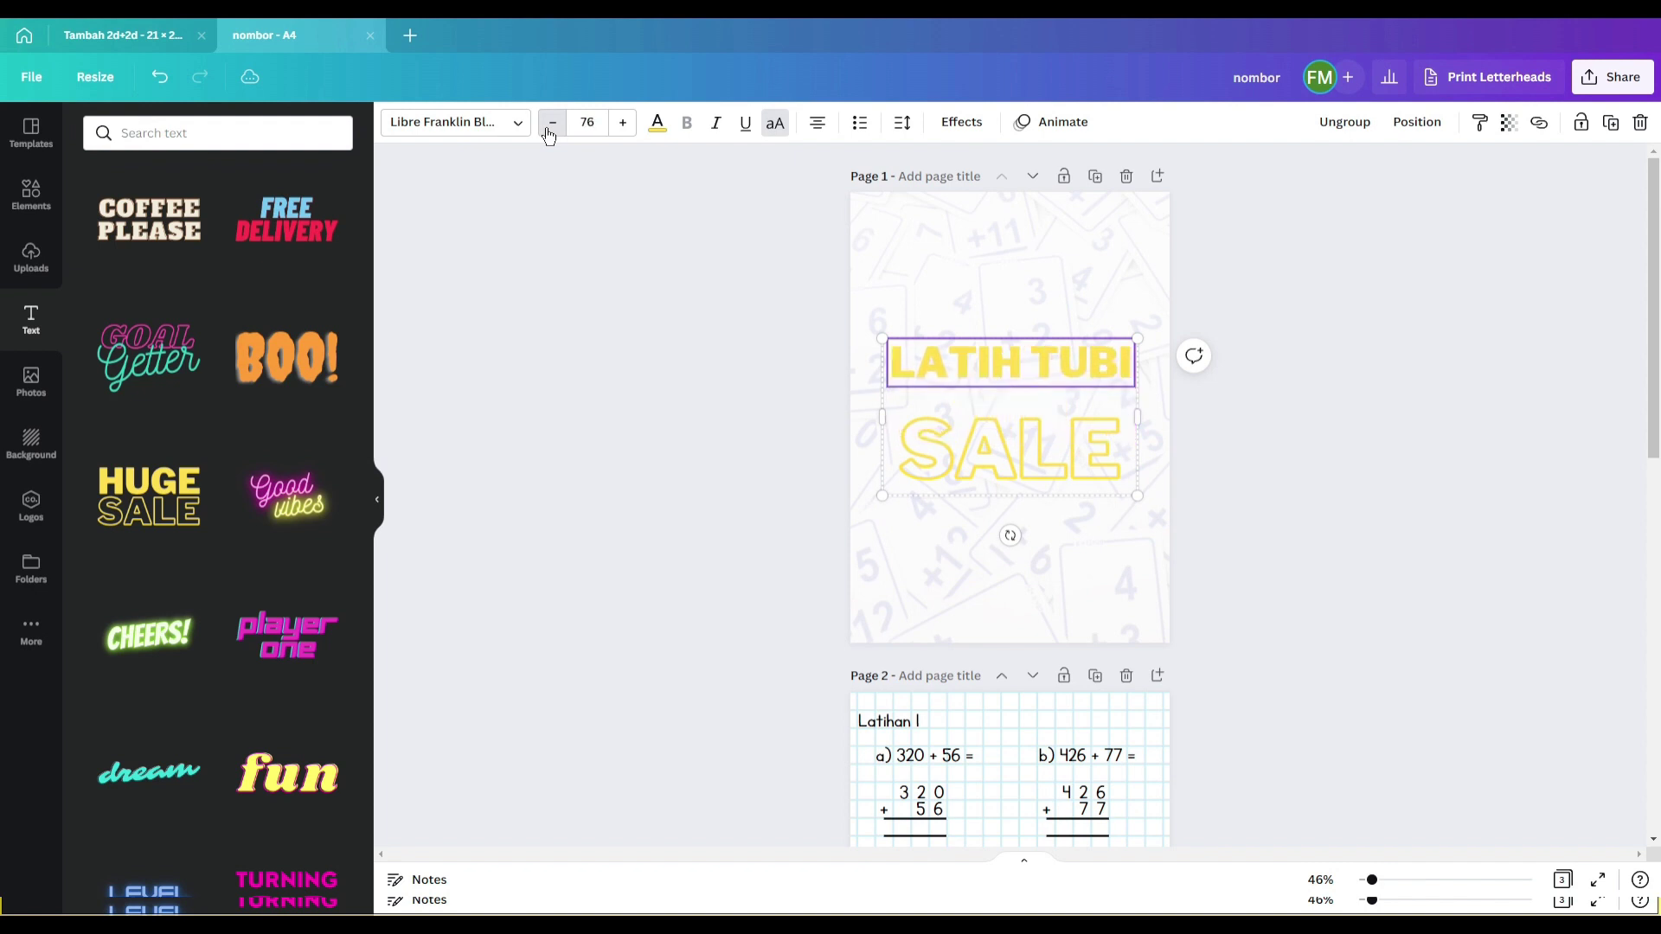
Replace the outlined word "SALE" with "TAMBAH" and set its font size to 99
left_click(957, 464)
left_click(961, 456)
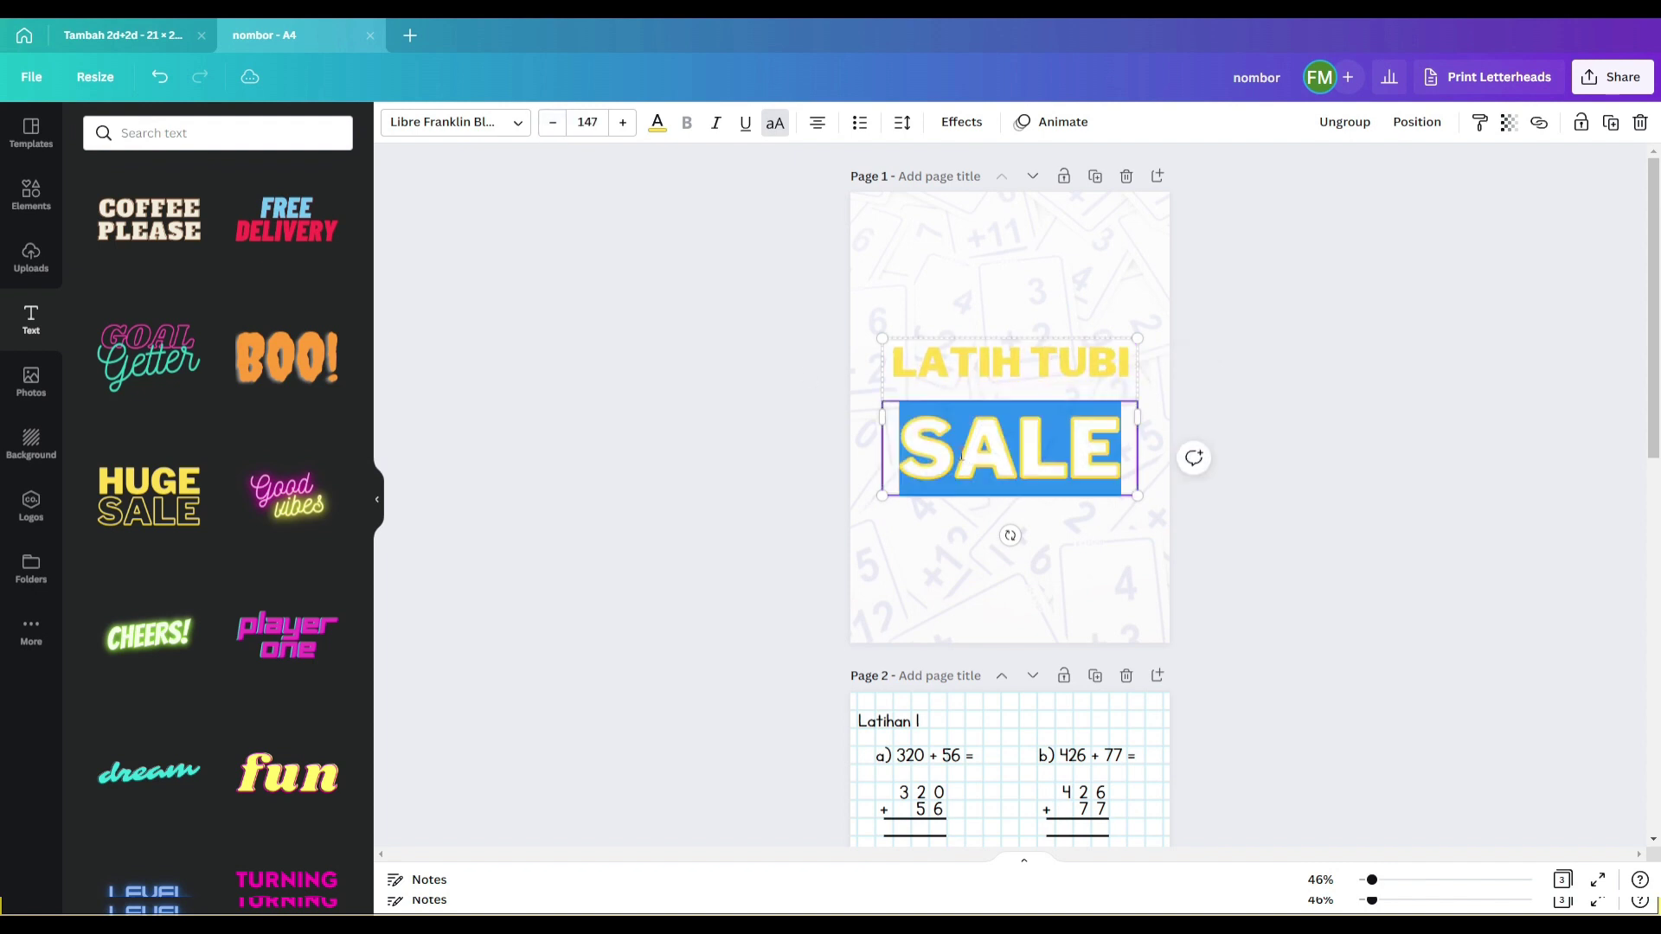
type("TAMBAH")
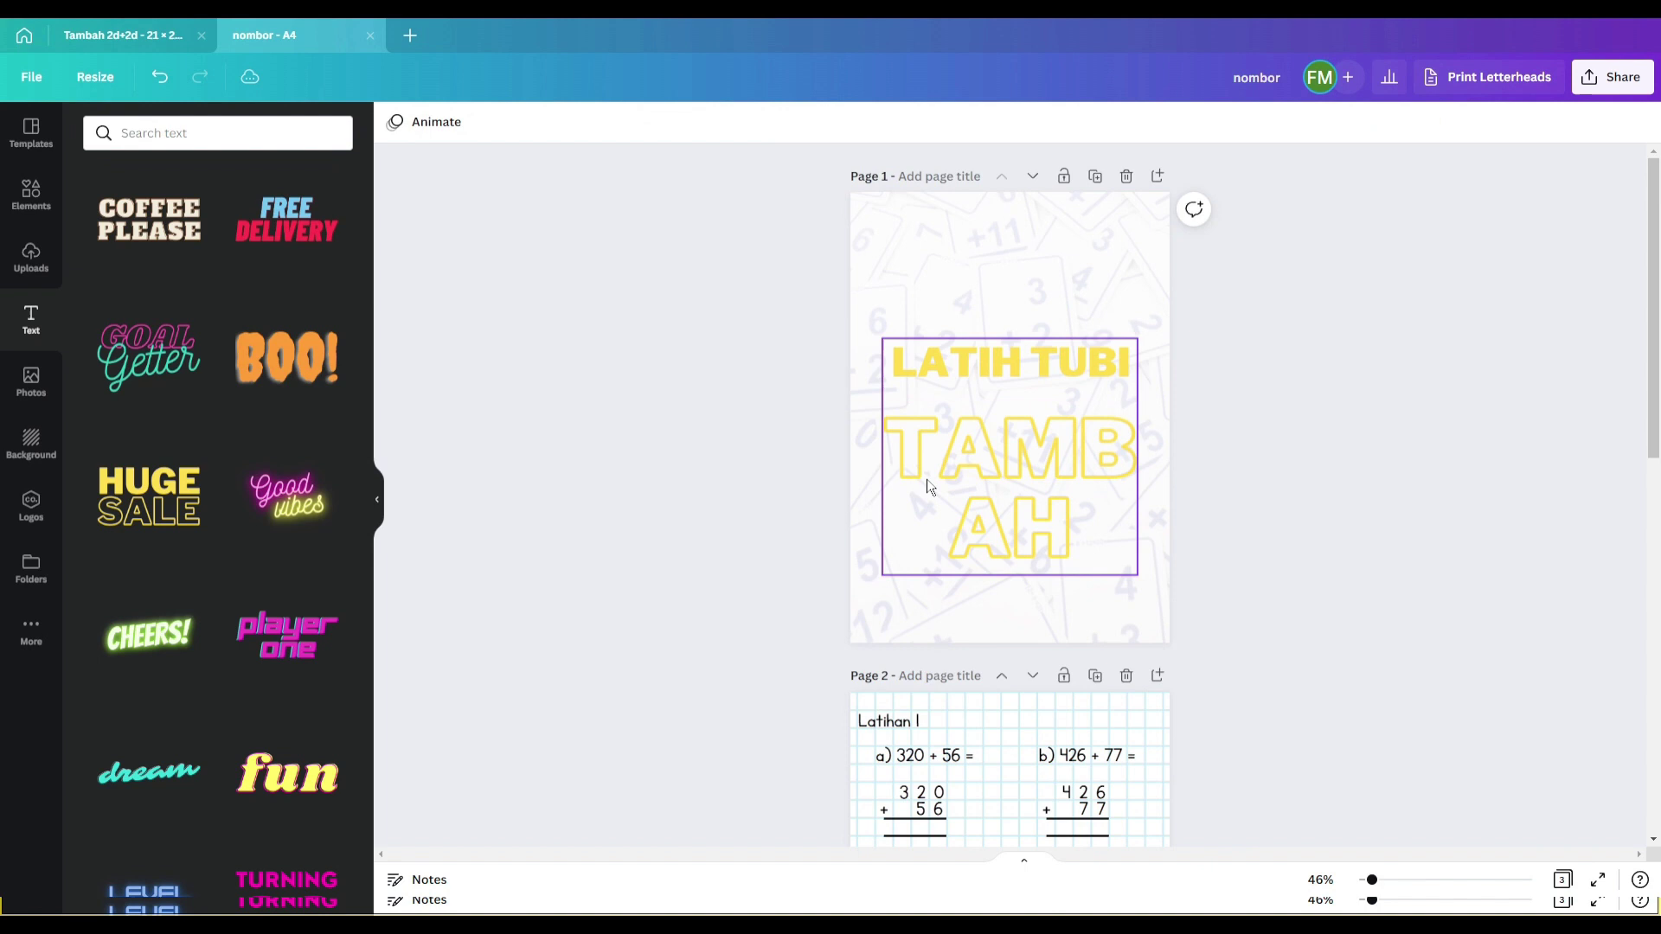
left_click(587, 122)
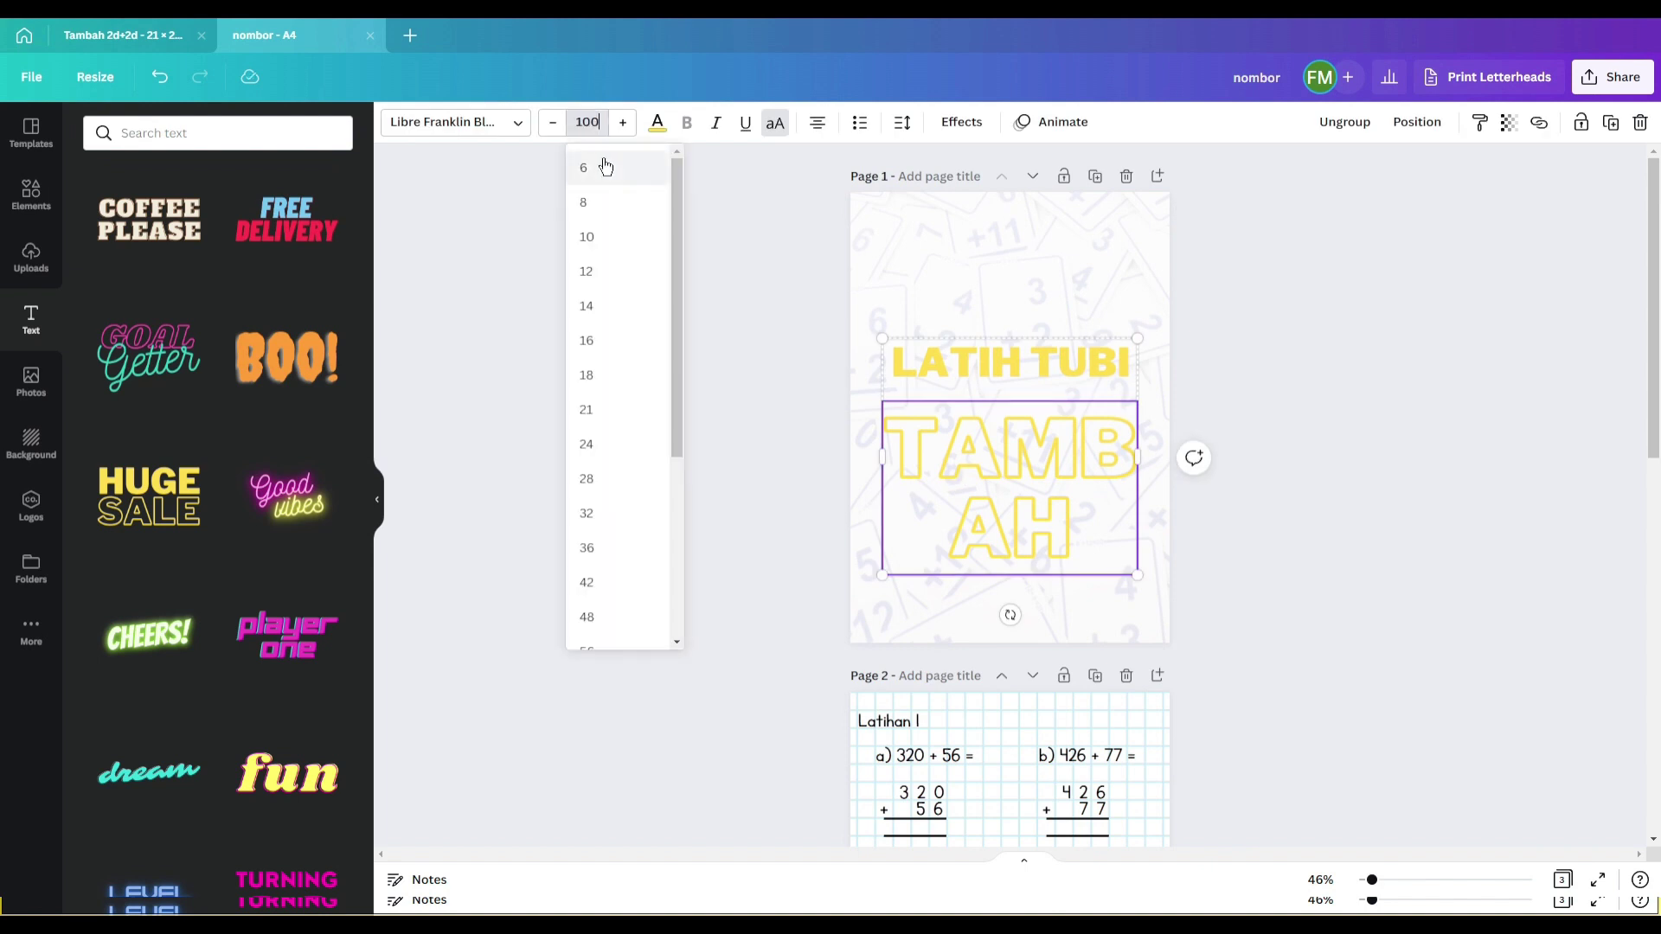
key("Return")
left_click(552, 122)
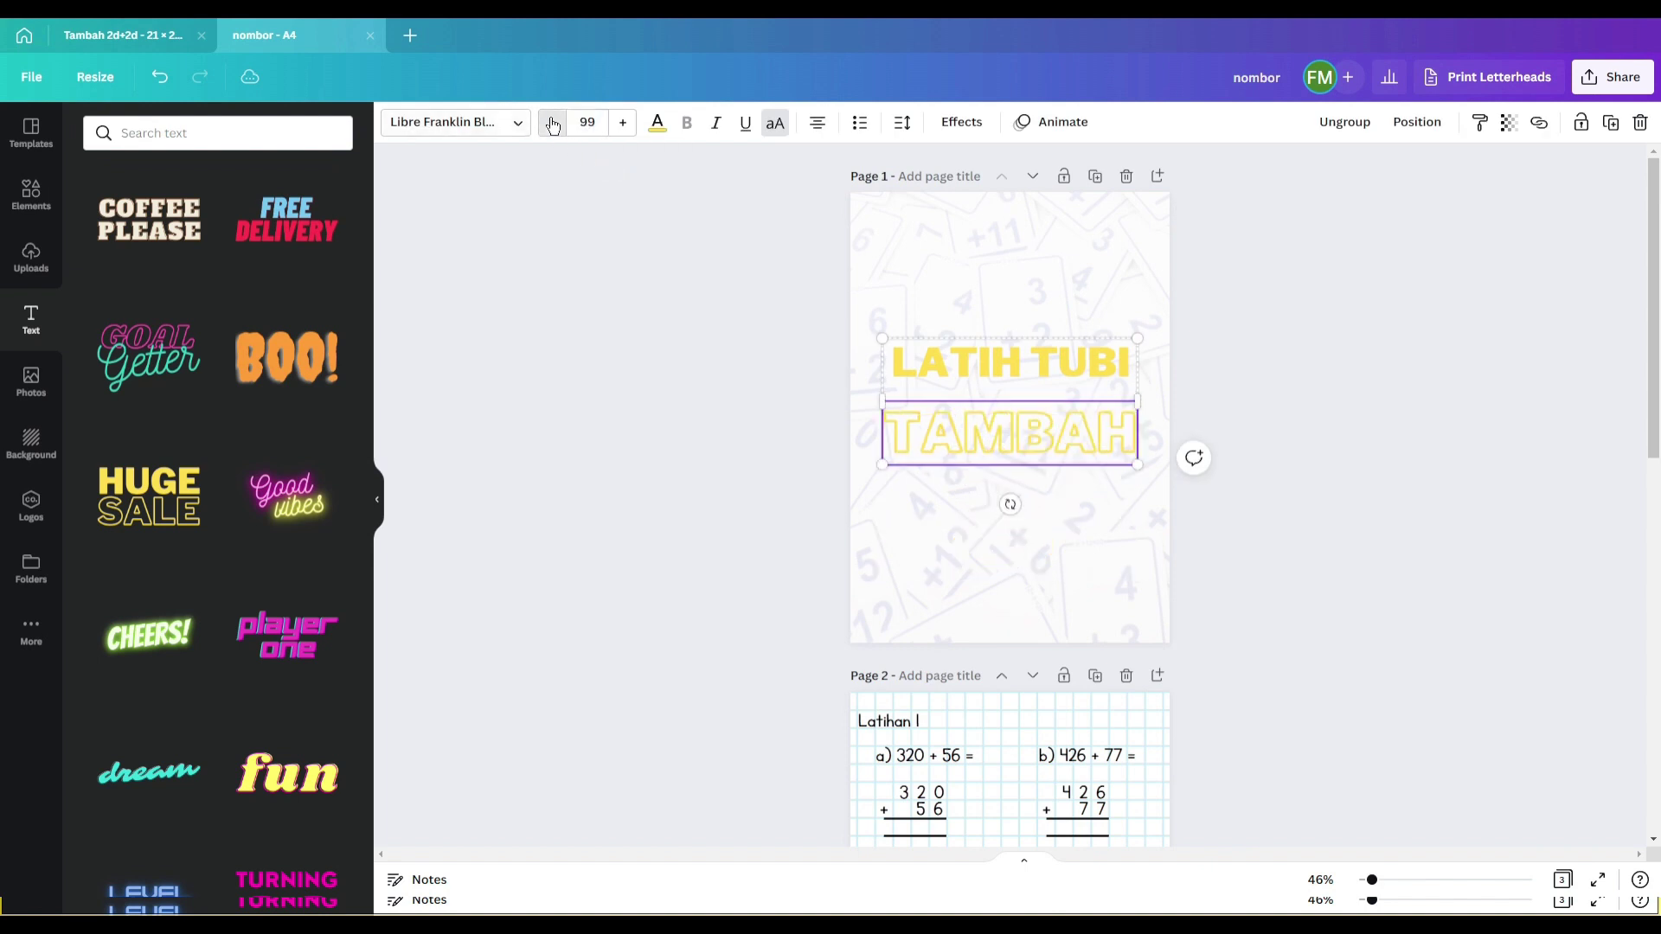
Try red on the "LATIH TUBI" title text and green on the outlined "TAMBAH" text
left_click(1298, 441)
left_click(998, 356)
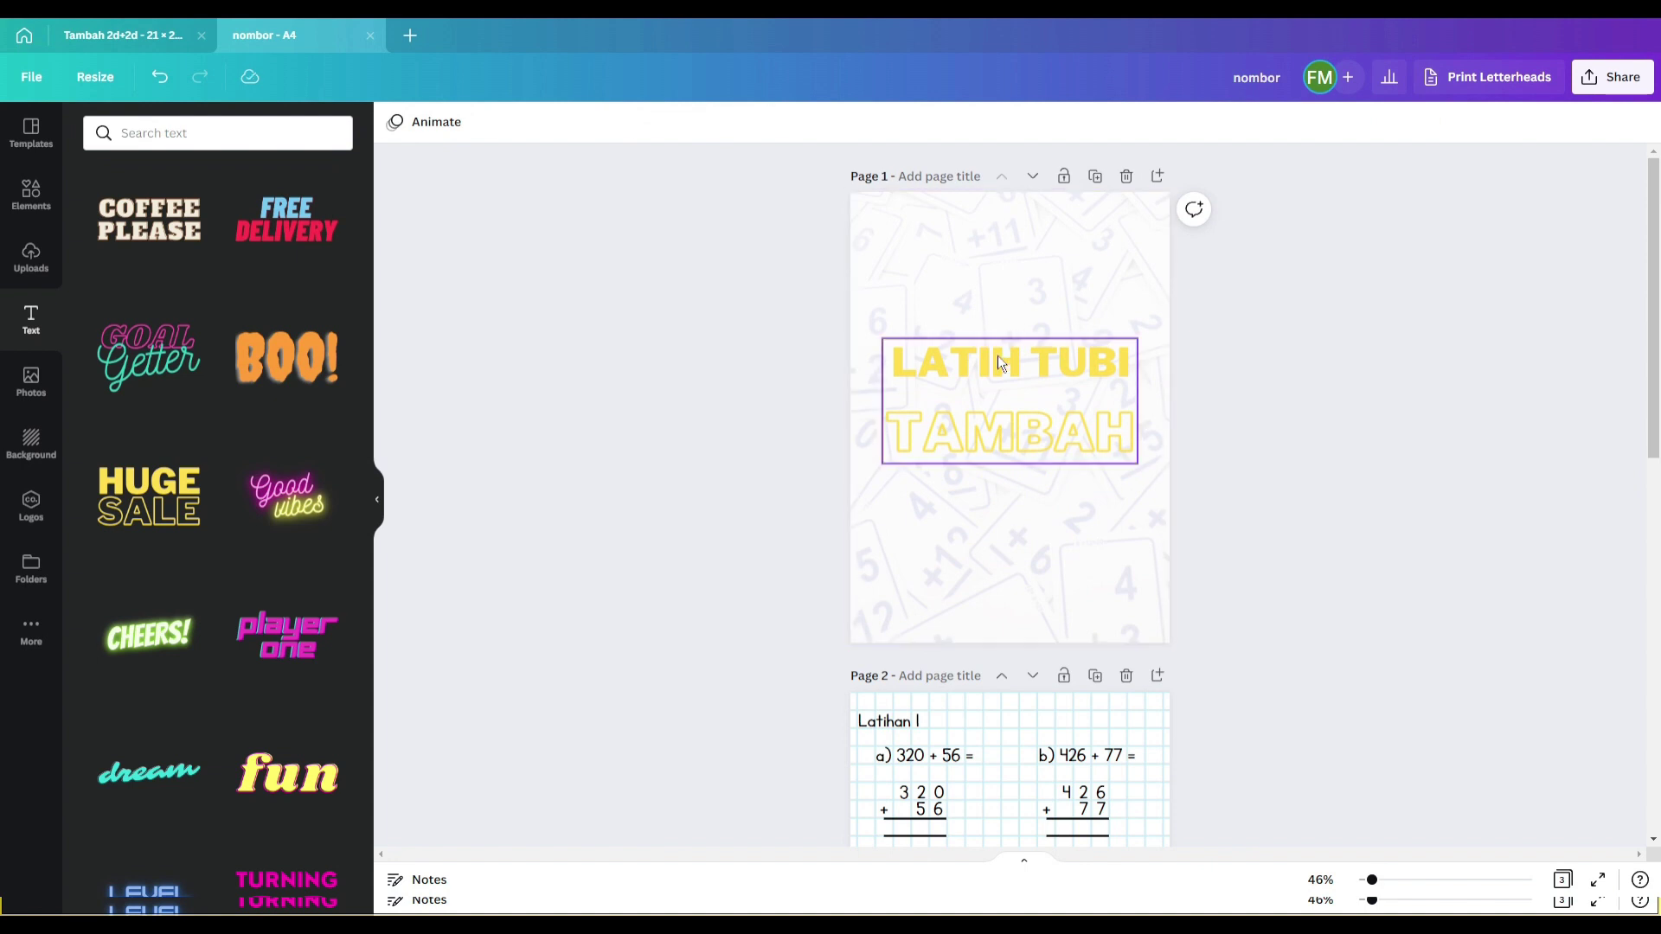
left_click(656, 124)
left_click(101, 506)
left_click(1073, 468)
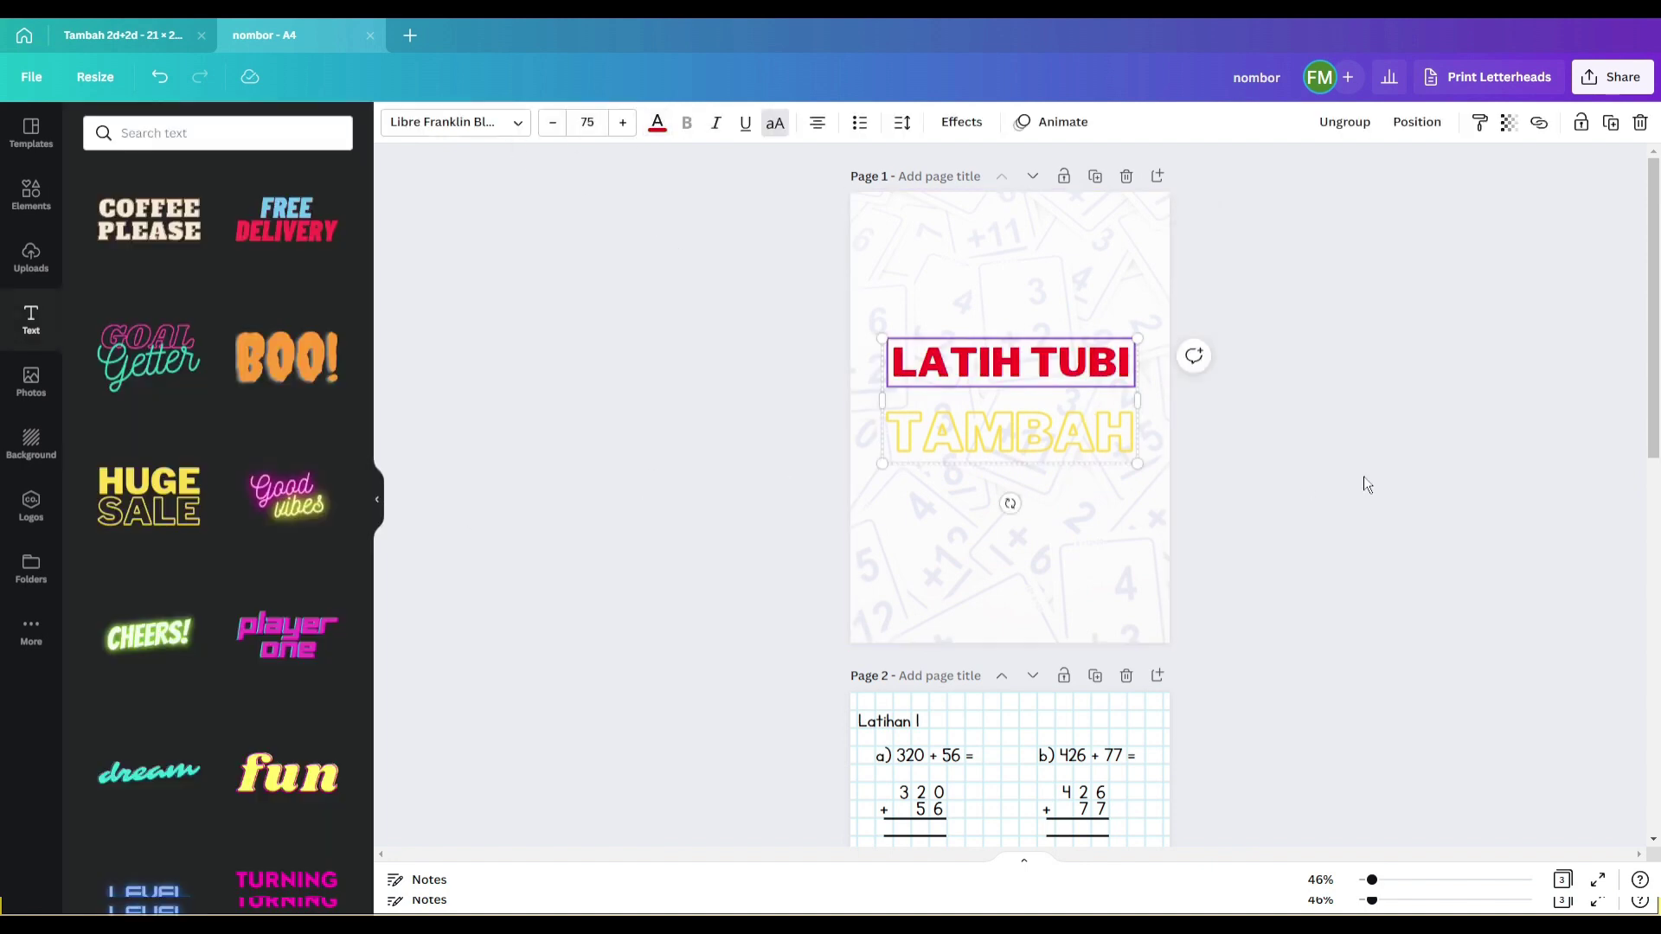
left_click(1060, 437)
left_click(654, 128)
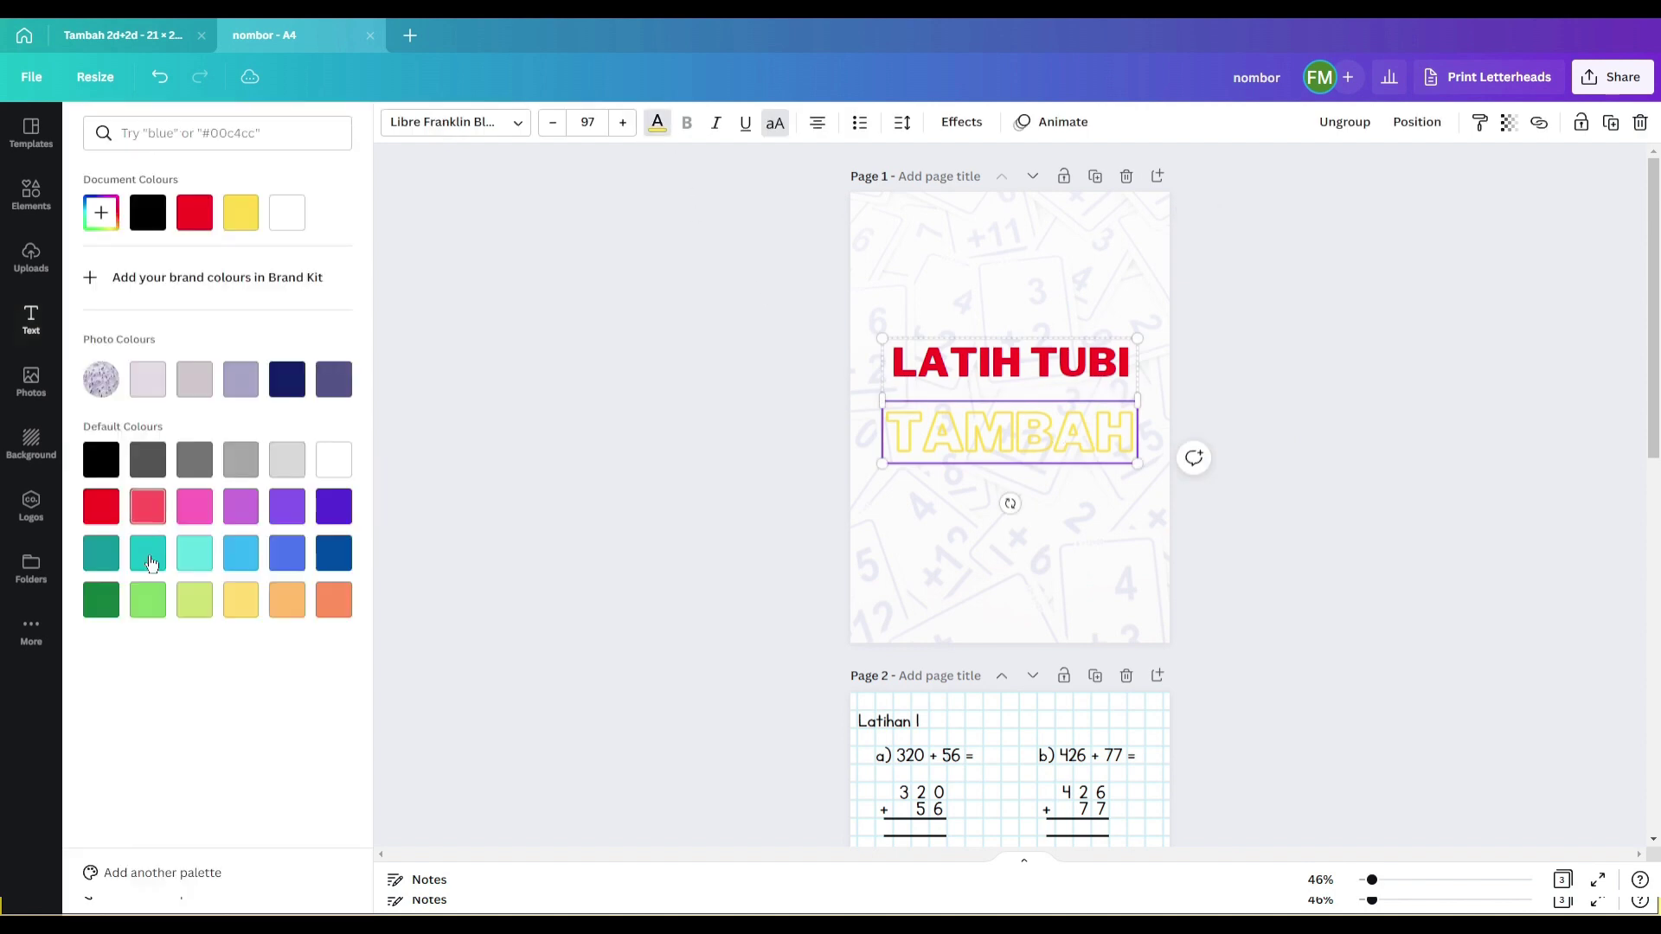
left_click(112, 604)
left_click(950, 442)
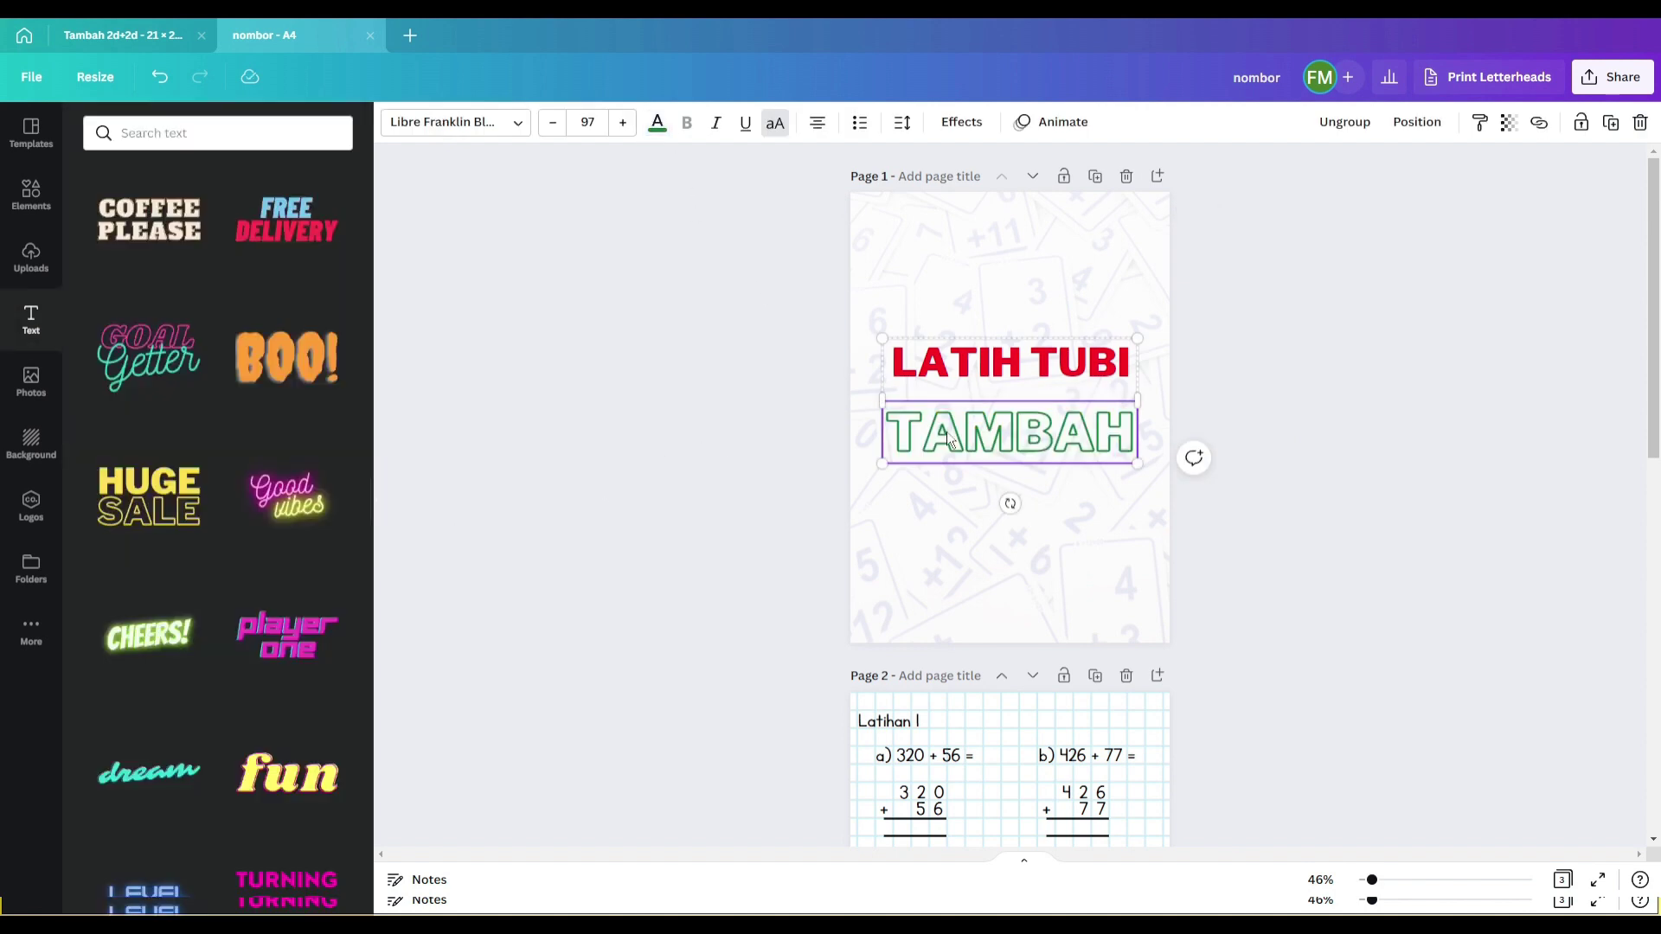
left_click(1163, 536)
Recolour the "LATIH TUBI" text green and the outlined "TAMBAH" text red
left_click(1036, 370)
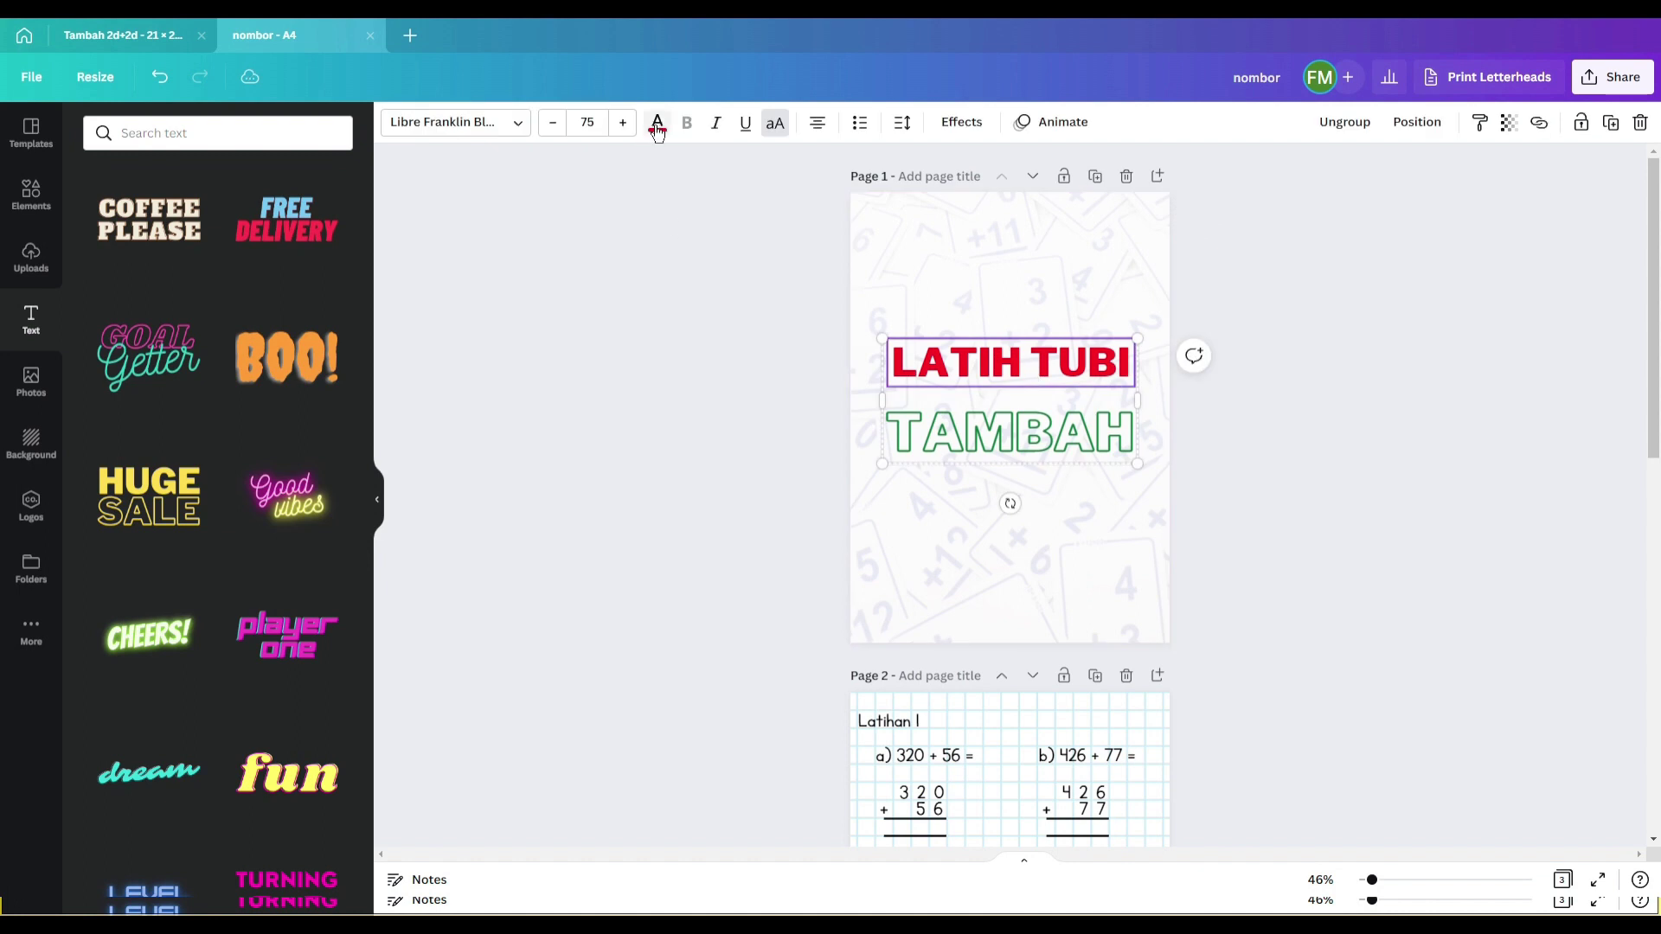
left_click(657, 130)
left_click(101, 599)
left_click(914, 450)
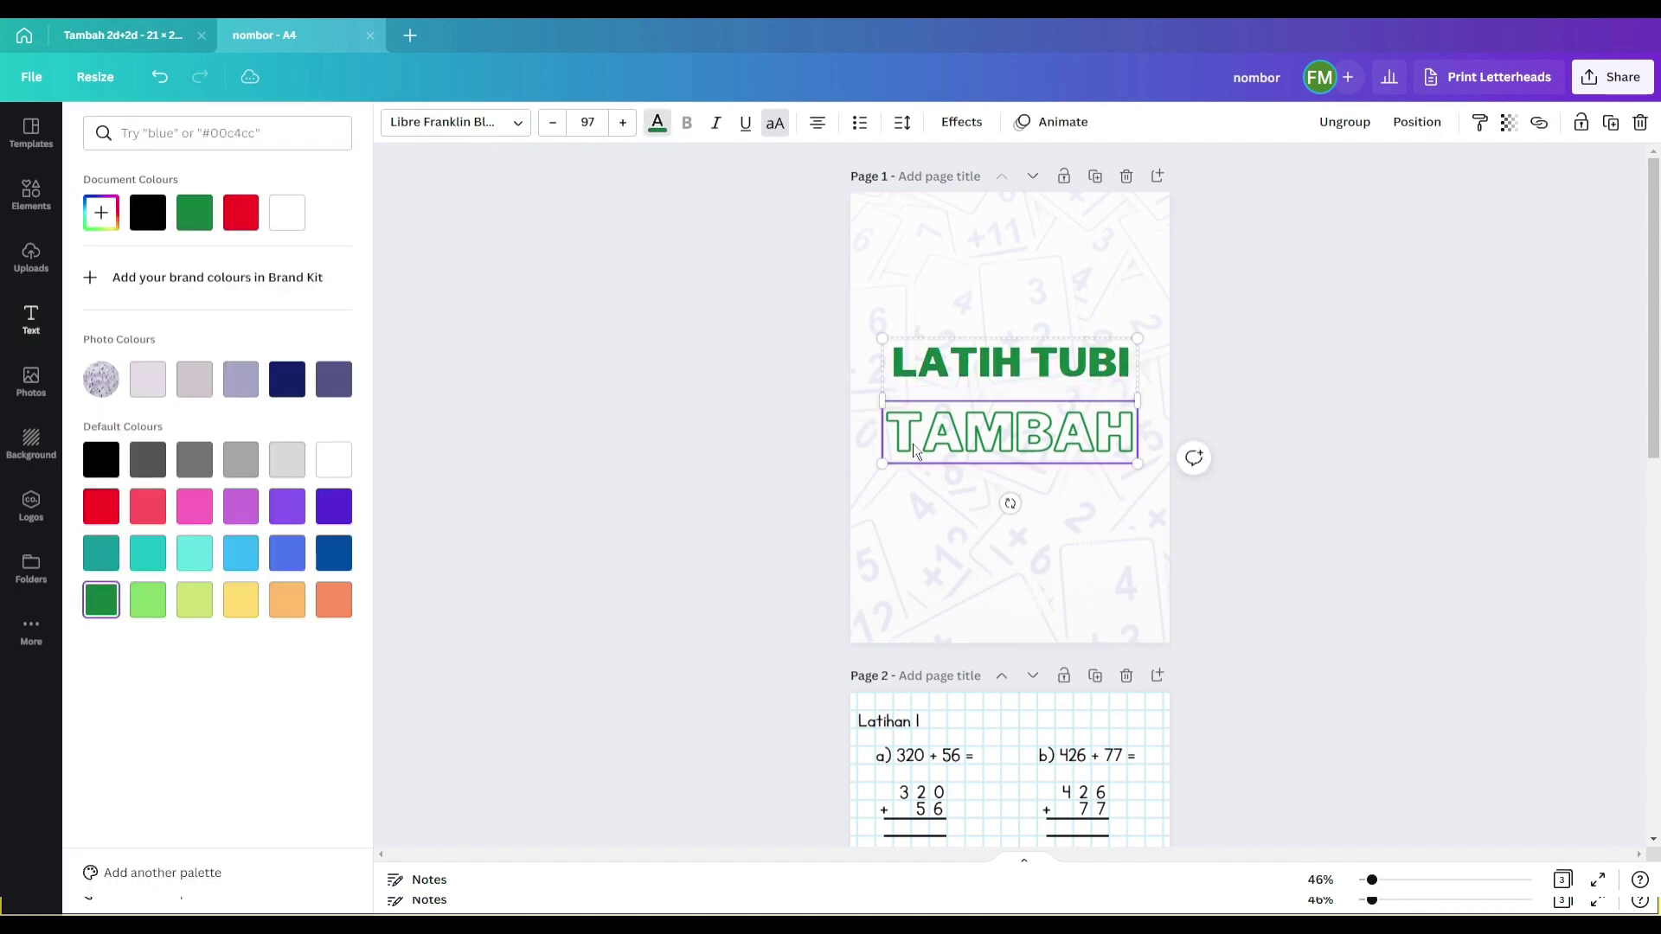
left_click(108, 515)
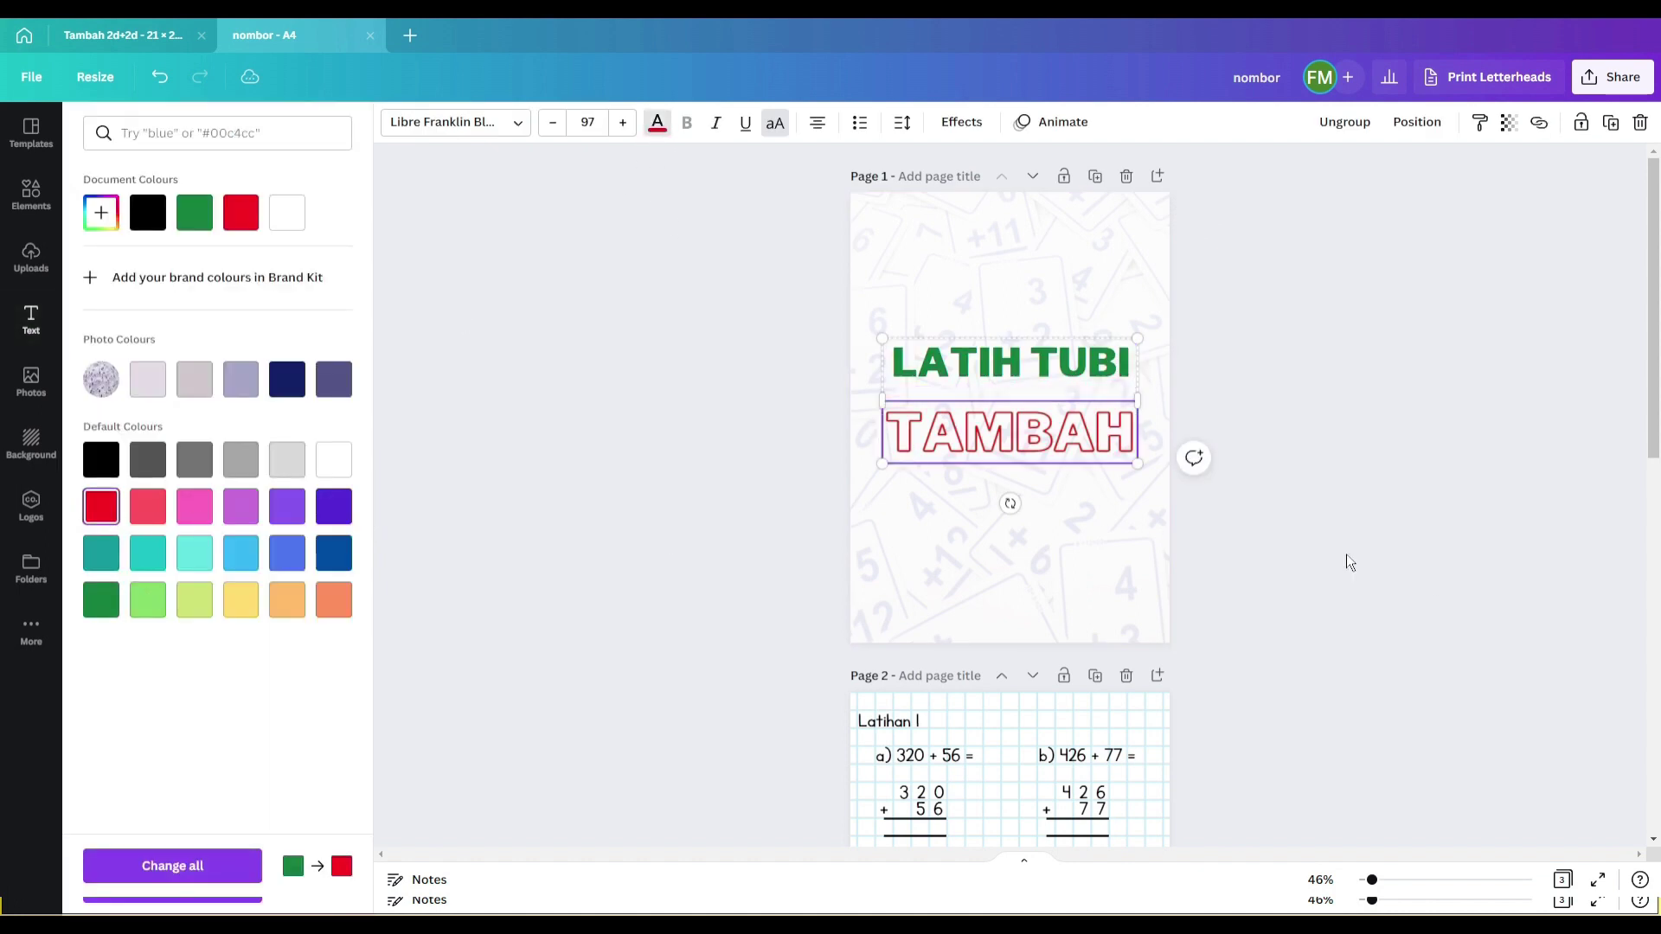
left_click(1350, 563)
left_click(1034, 439)
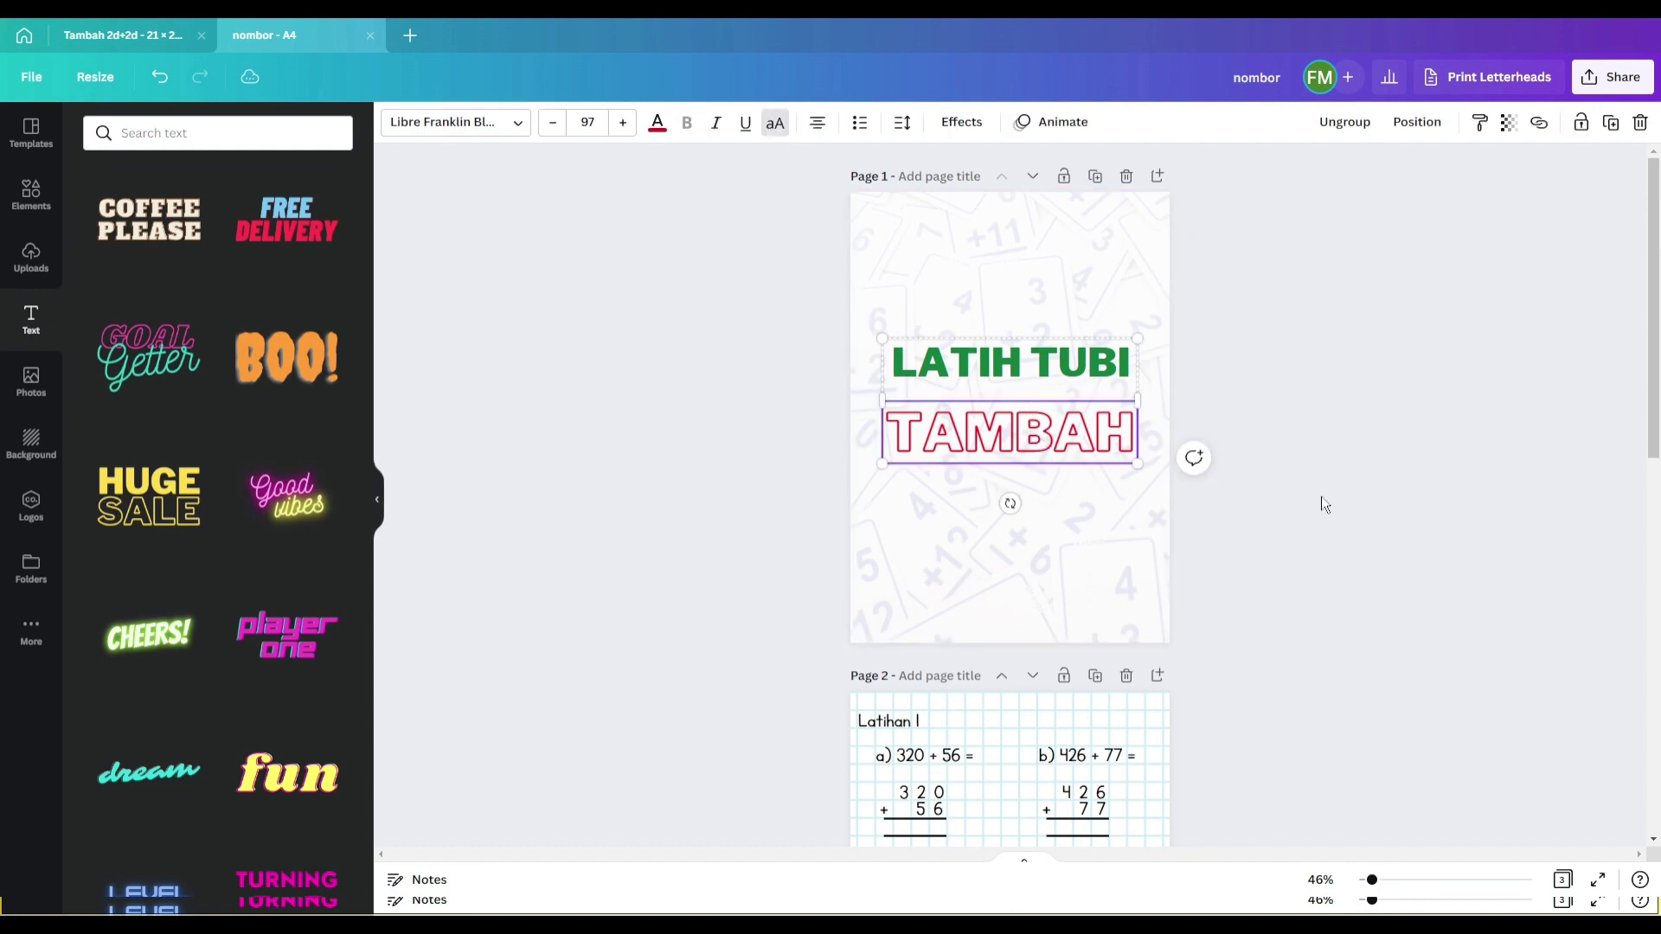
left_click(1322, 504)
left_click(1028, 412)
left_click(1254, 393)
left_click(844, 370)
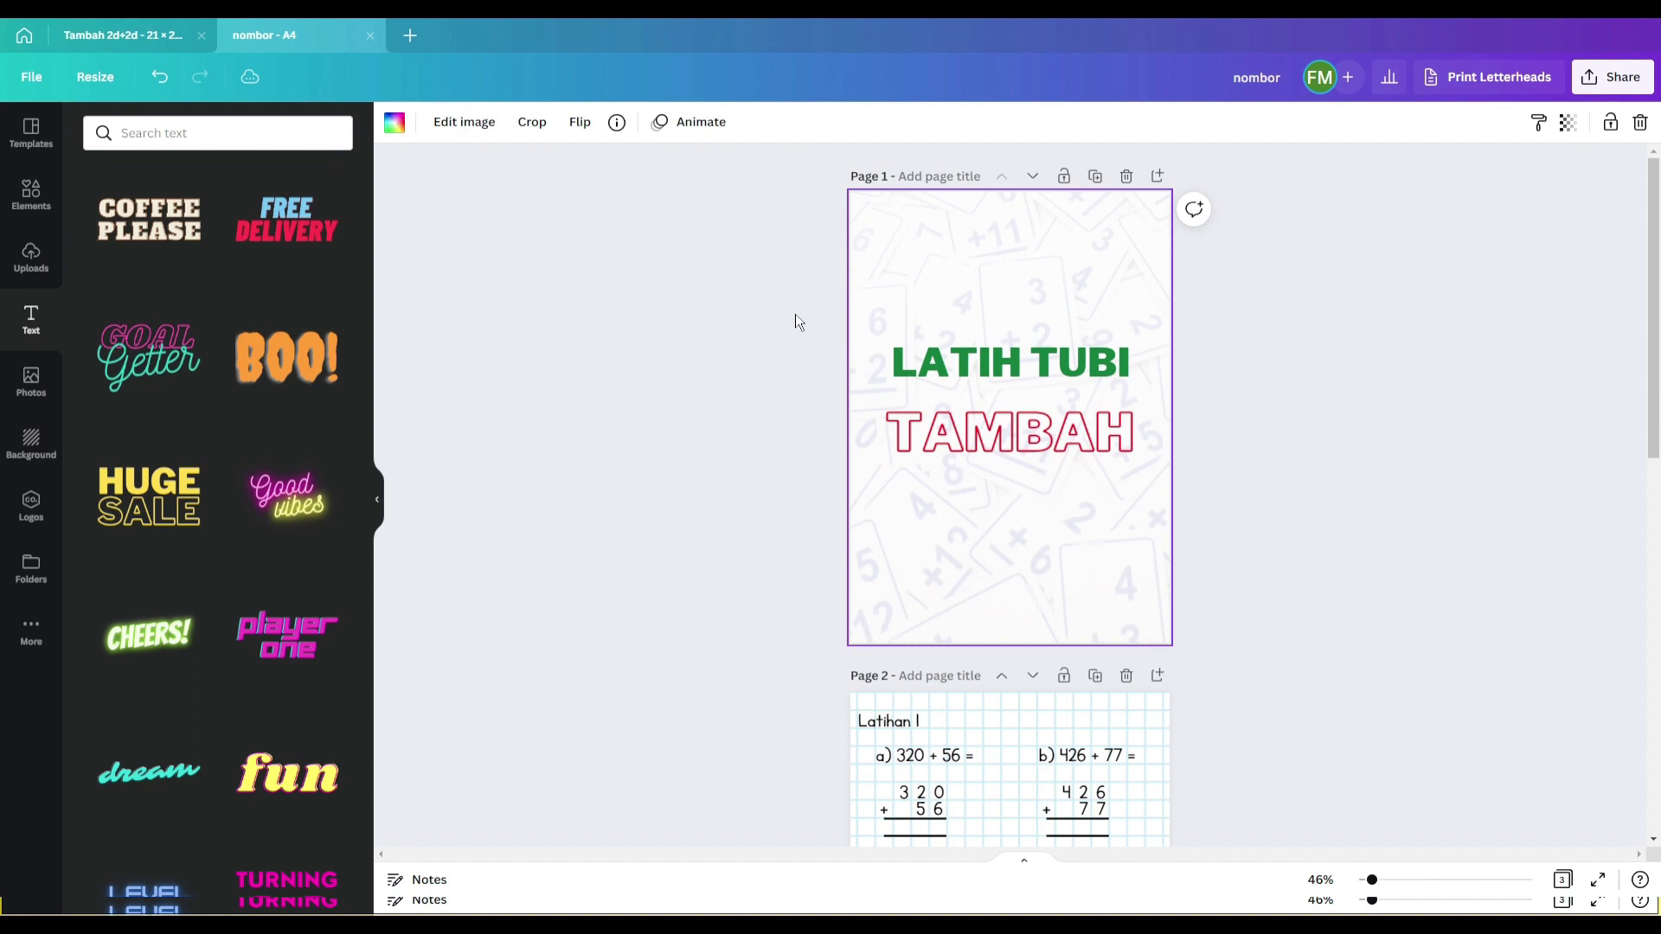
left_click(994, 395)
left_click(1257, 457)
Try to move "TAMBAH" closer to "LATIH TUBI" while they are still grouped, and undo the move
left_click(1073, 426)
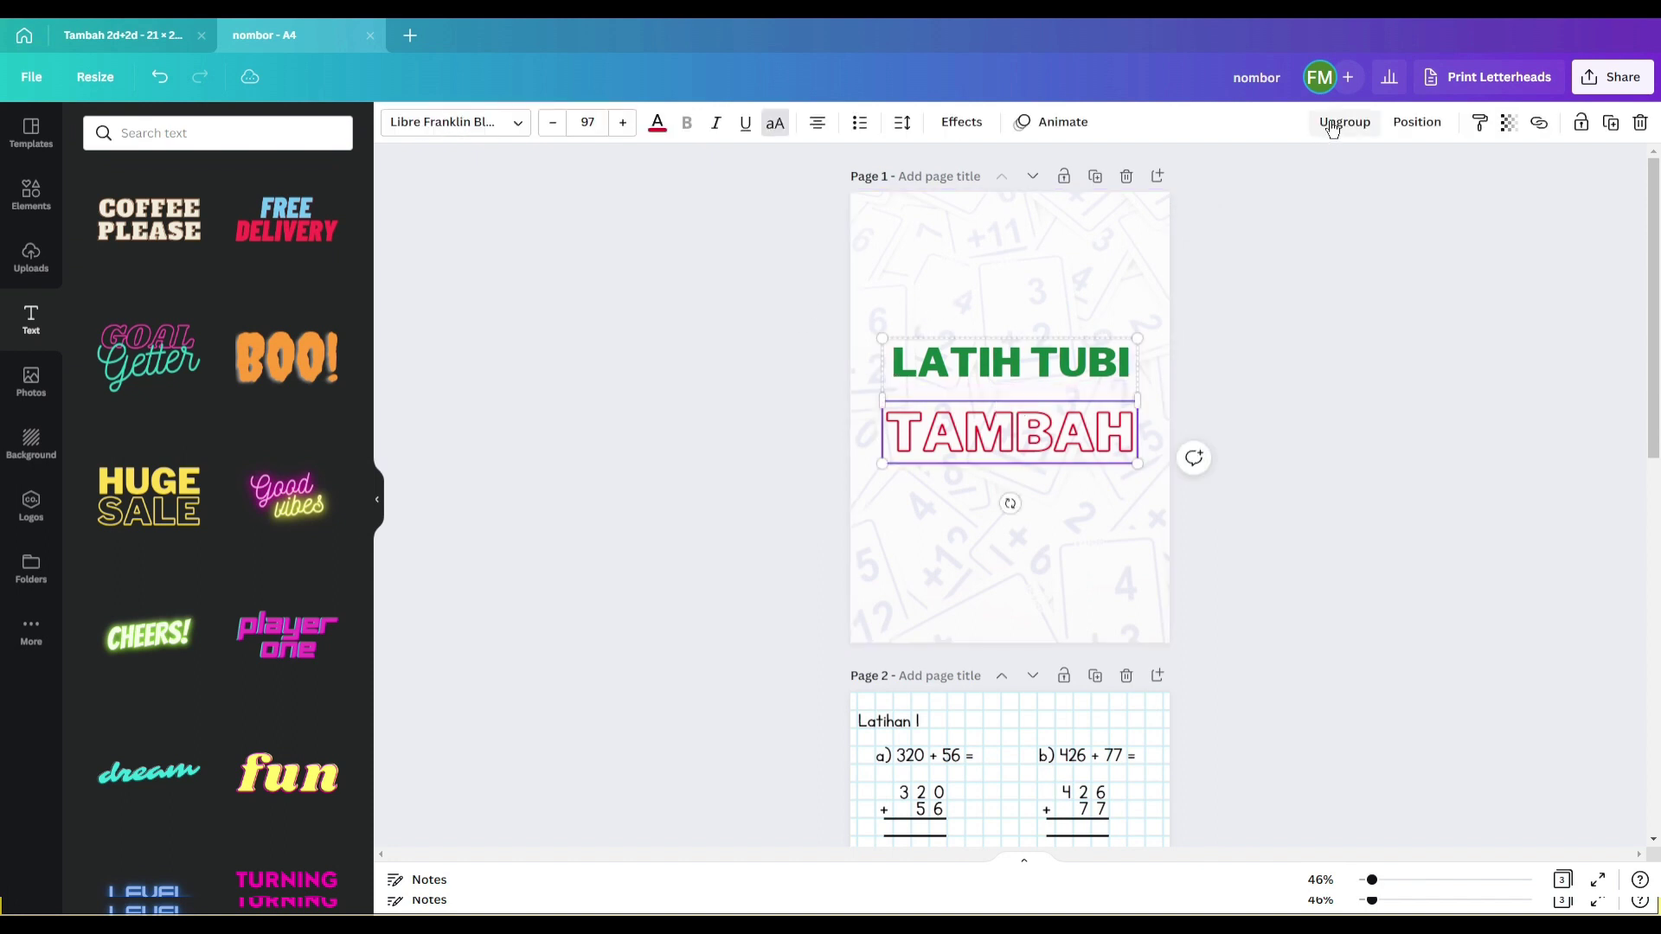
mouse_move(1053, 407)
left_mouse_down()
mouse_move(1047, 370)
mouse_move(1039, 400)
mouse_move(1038, 385)
left_mouse_up()
key("ctrl+z")
left_click(1234, 374)
Ungroup the cover title and move "TAMBAH" up directly beneath "LATIH TUBI"
left_click(1061, 366)
left_click(1346, 122)
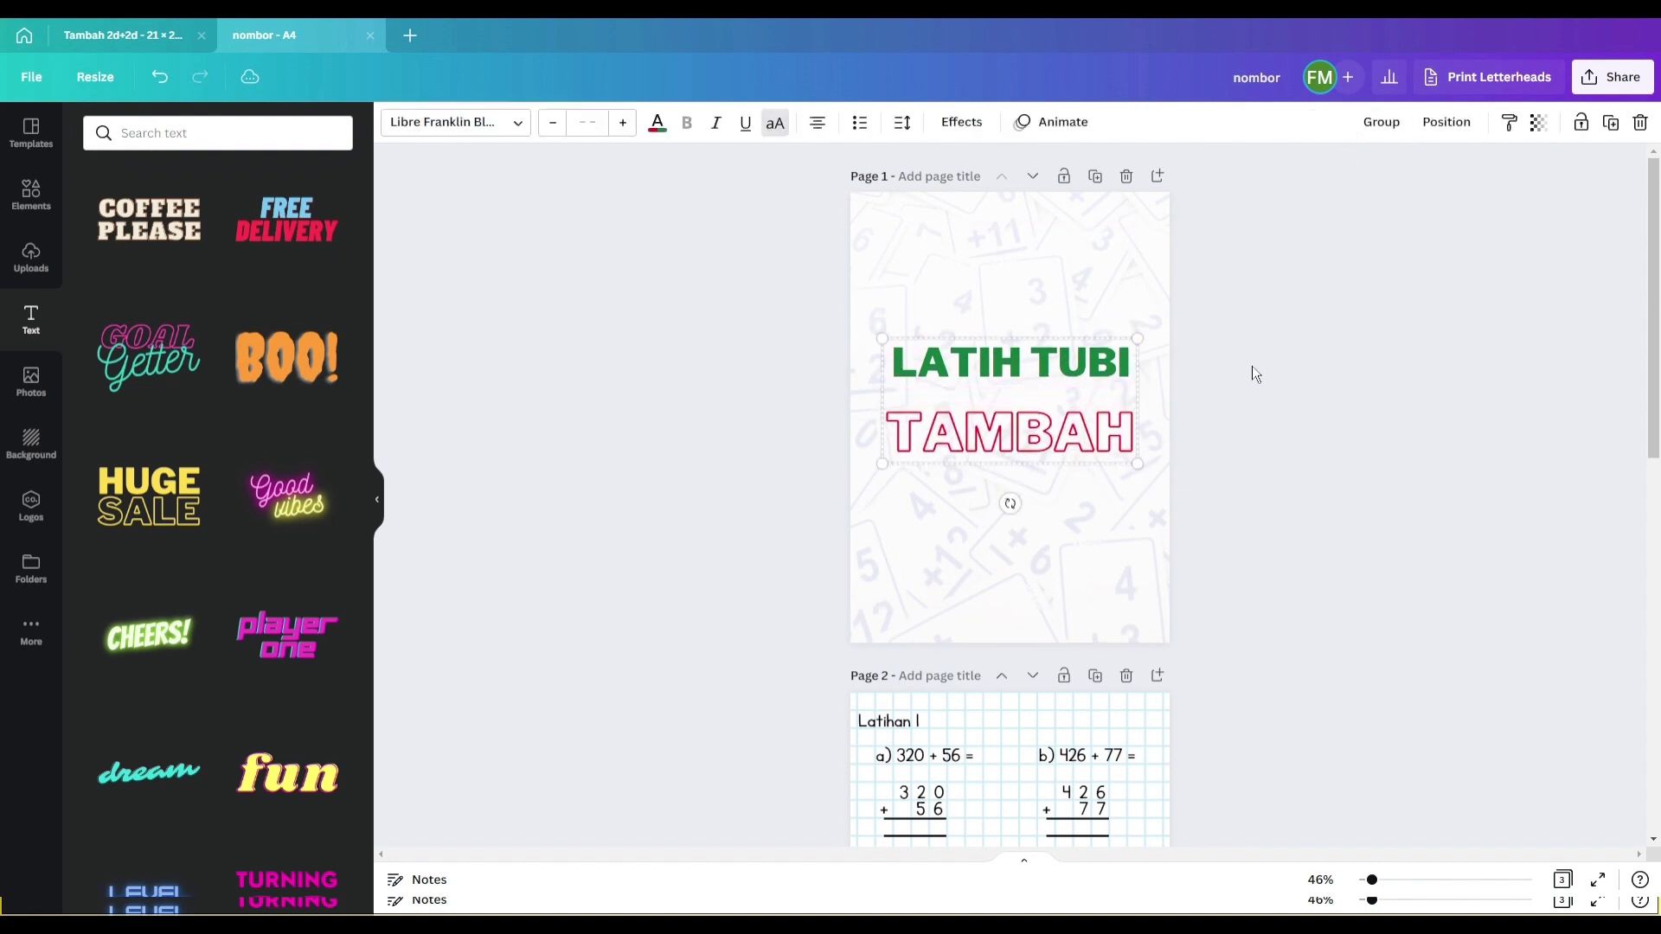
left_click(1031, 426)
left_click_drag(1029, 423, 1030, 396)
left_click(1259, 407)
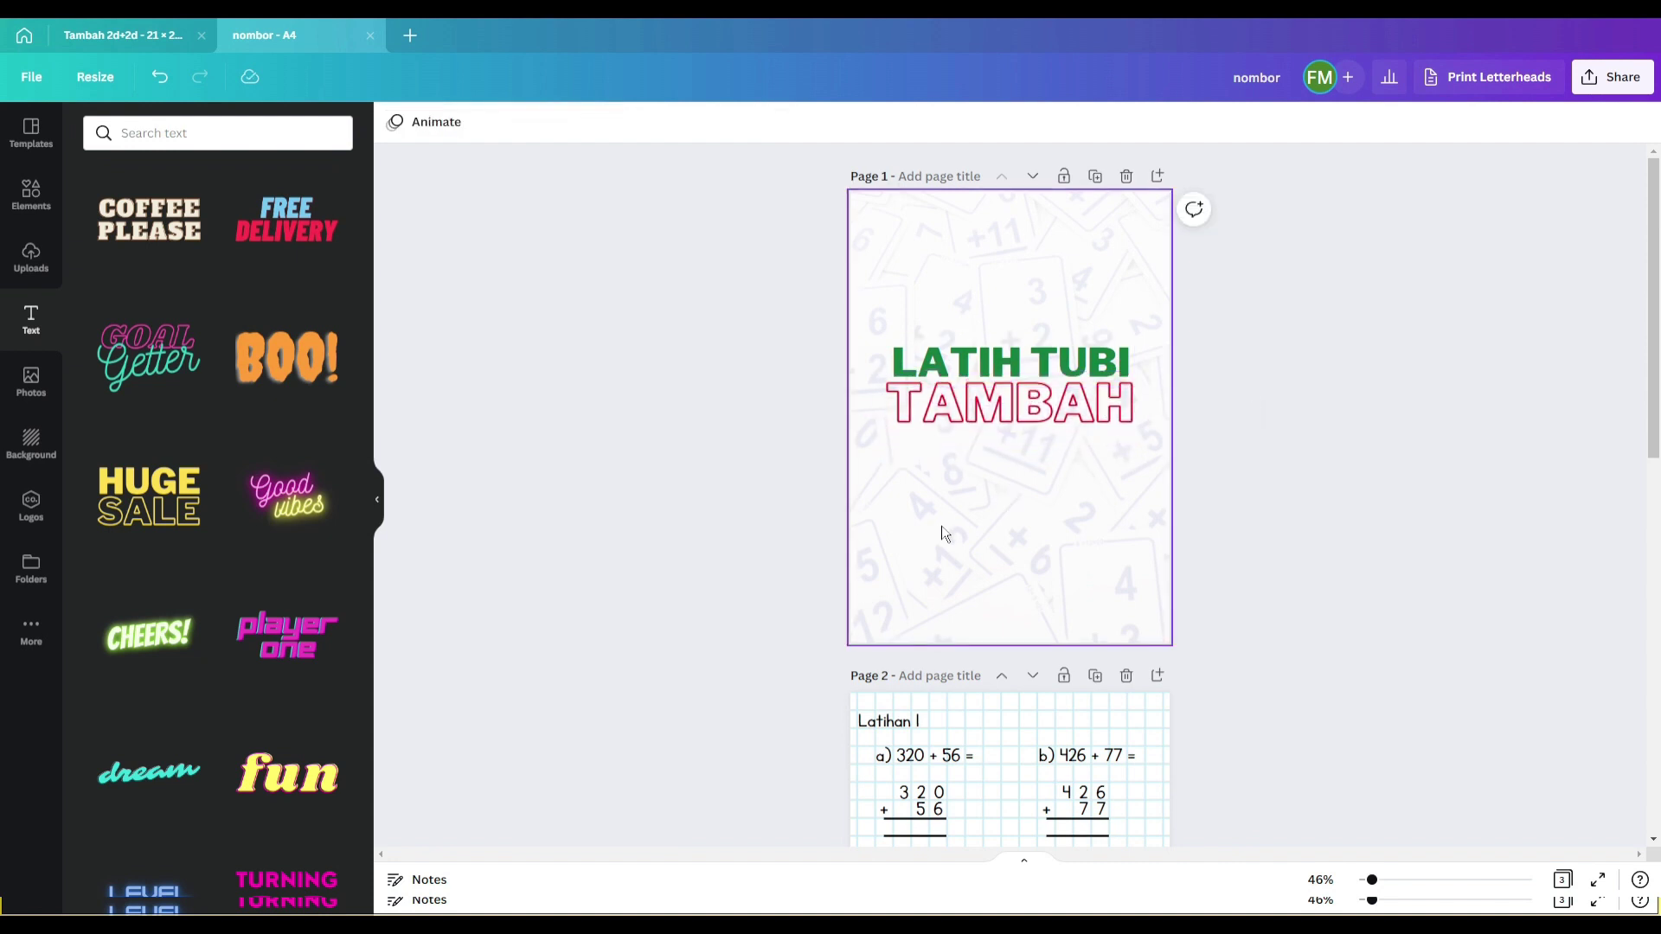
Add a text box to the cover page at font size 88 and enter "Nama:" in it
key("t")
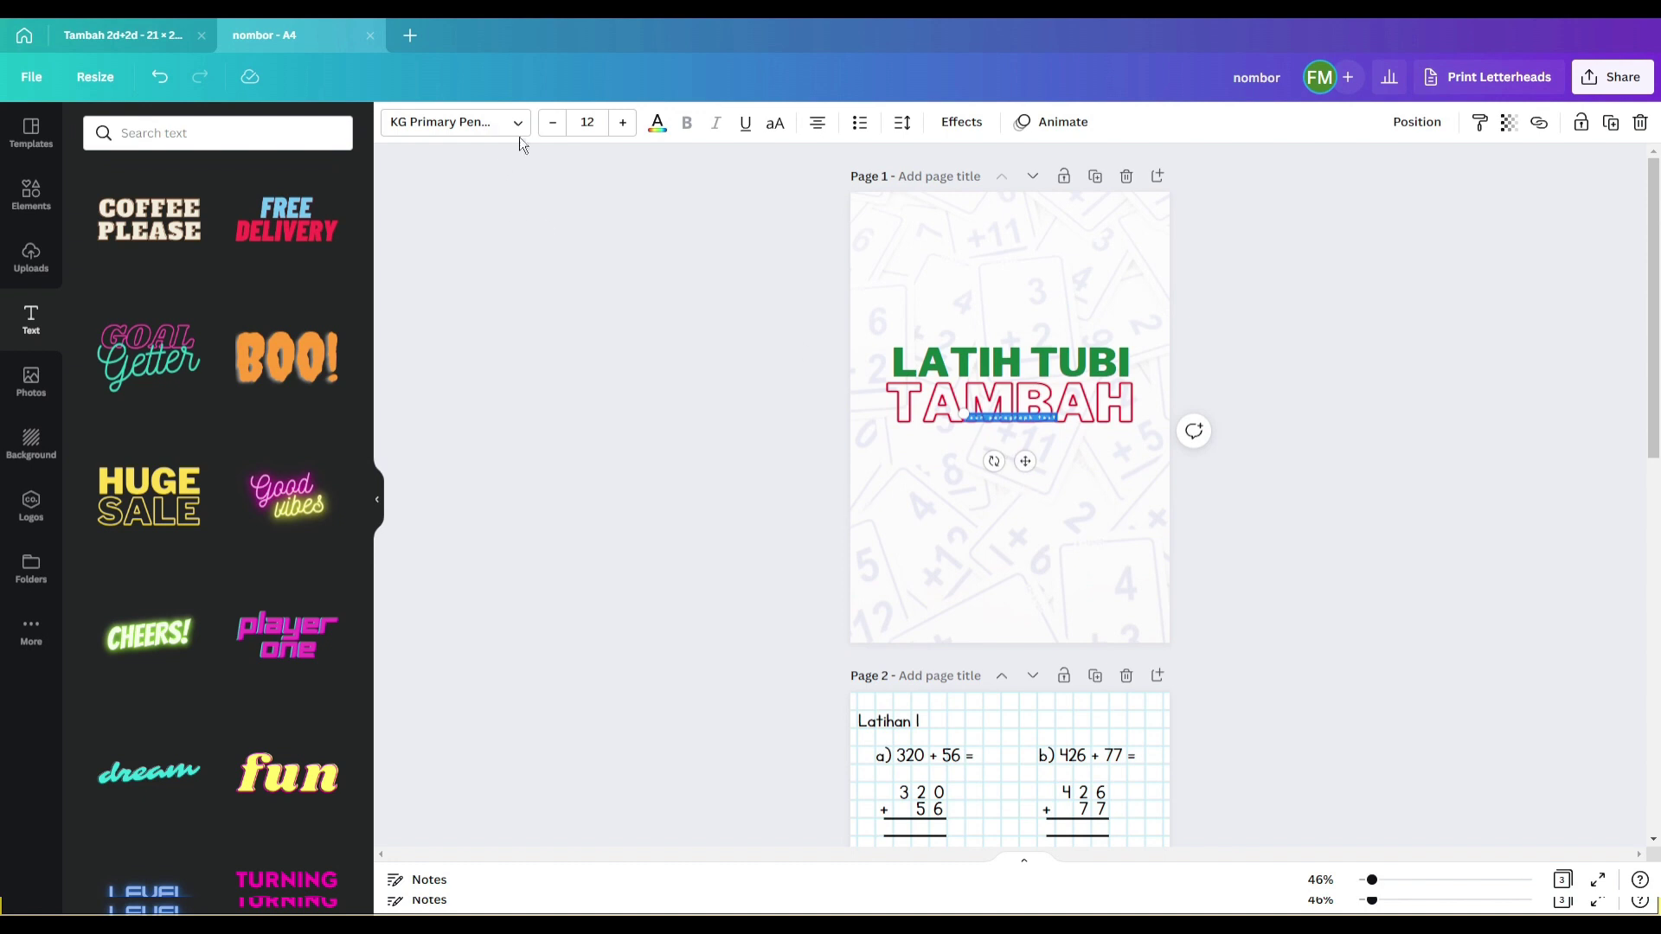
left_click(592, 128)
scroll(652, 345, "down", 5)
left_click(619, 485)
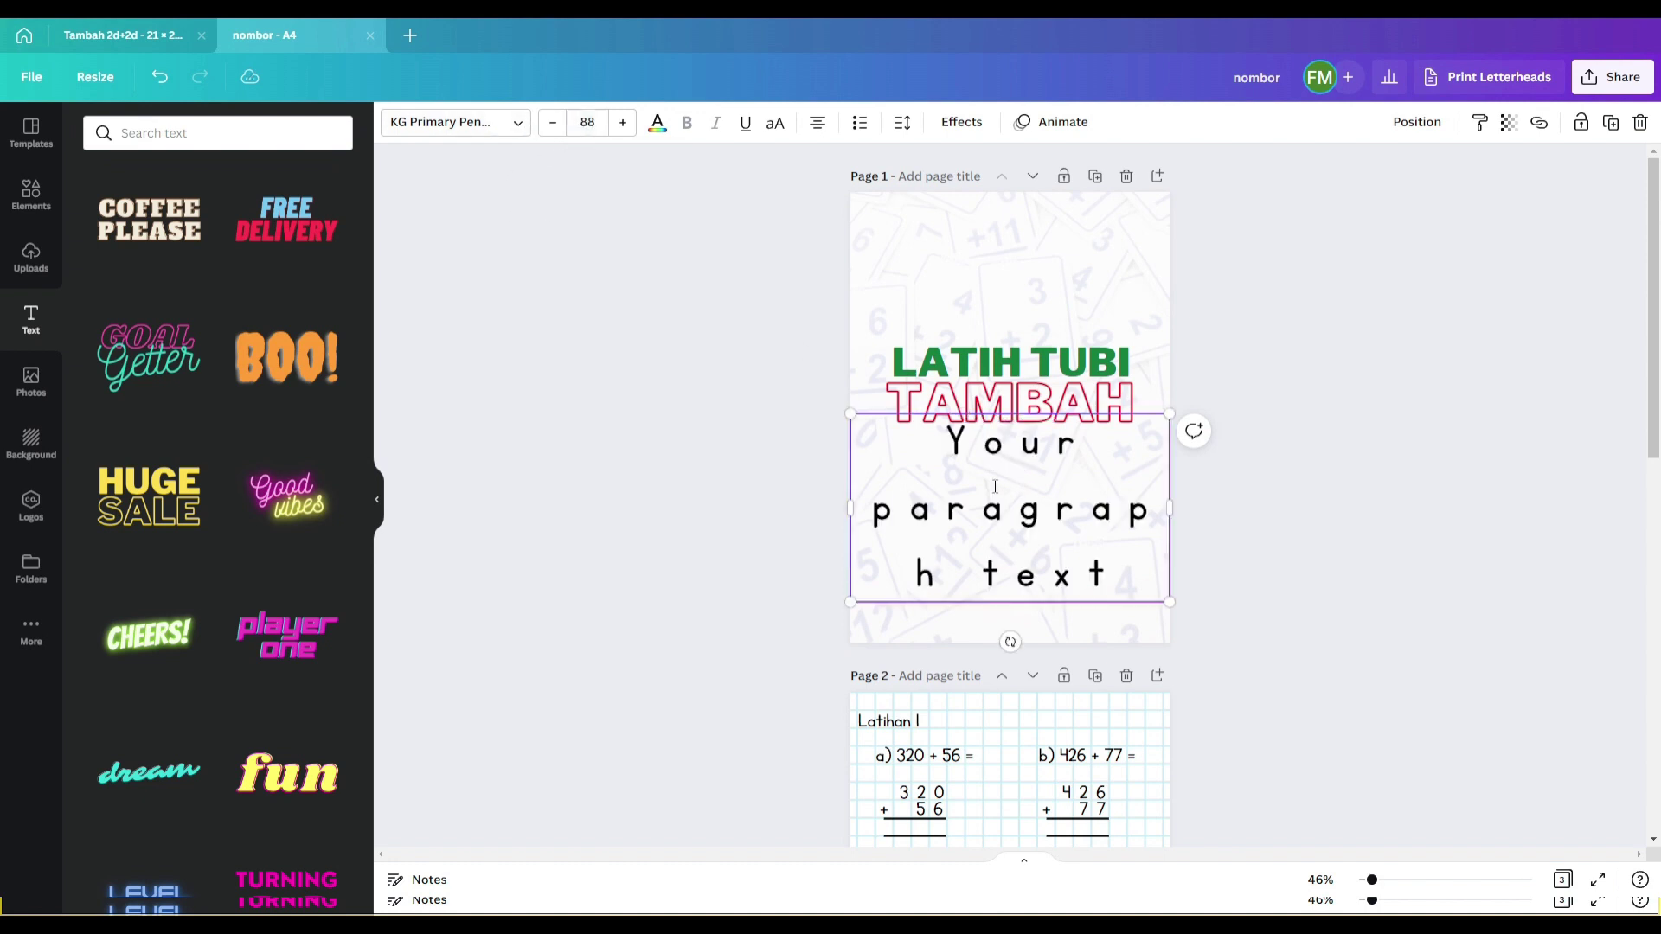
triple_click(1040, 528)
type("Nama:")
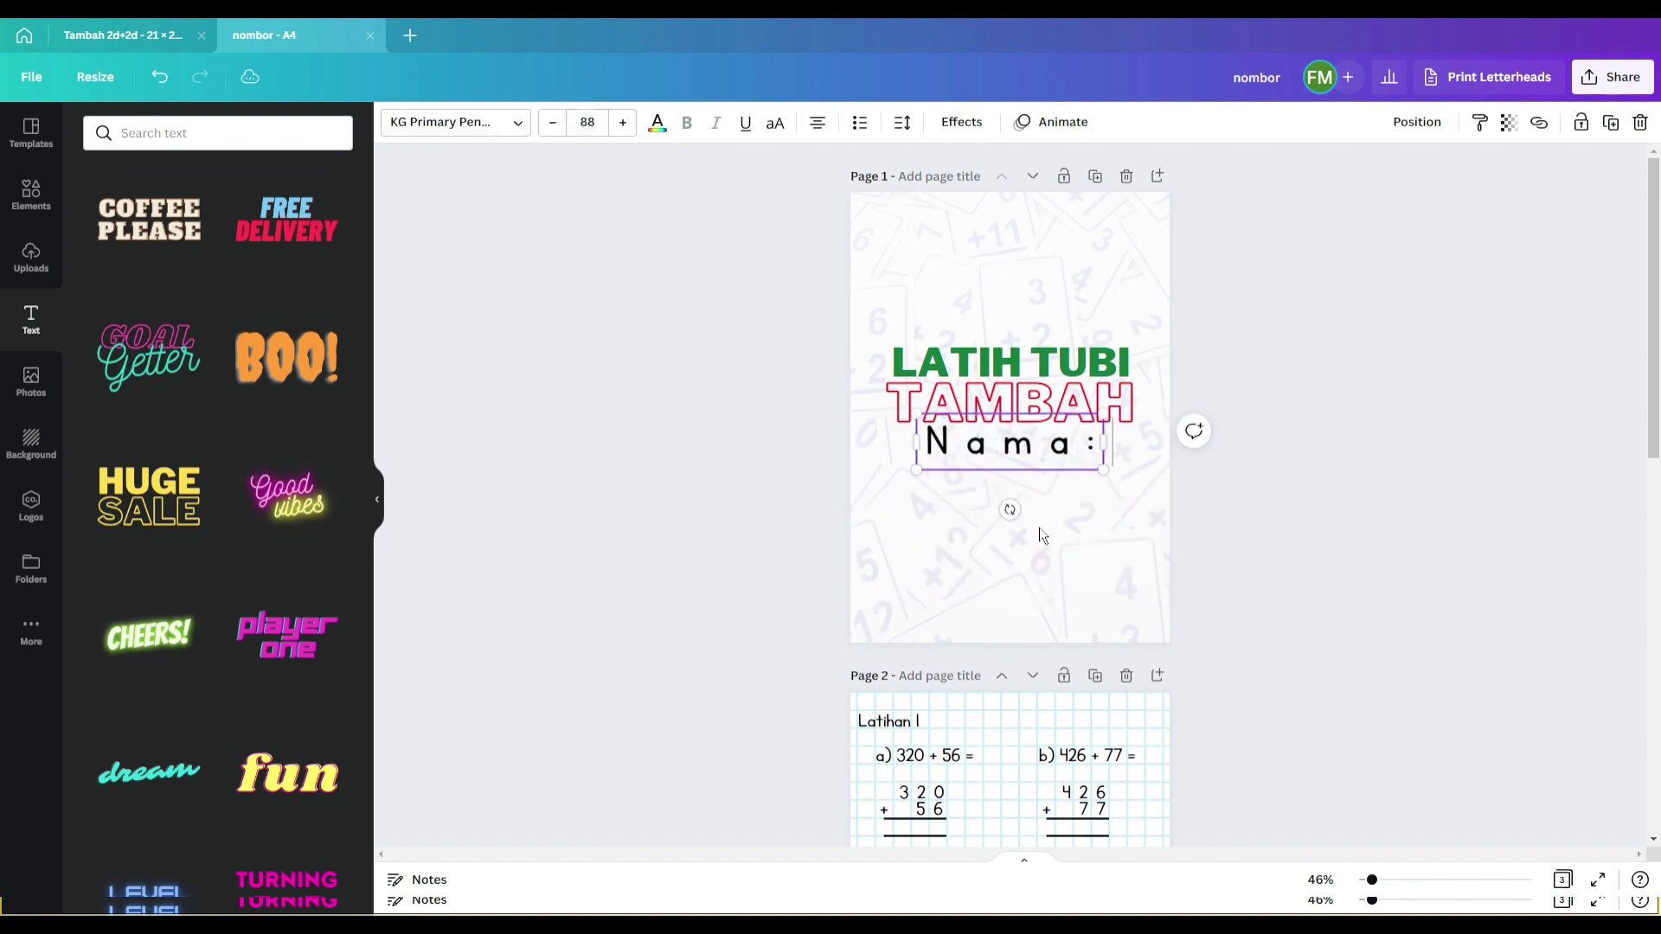
Set the "Nama:" text to font size 36 and move it to the lower-left area of the cover
left_click(594, 126)
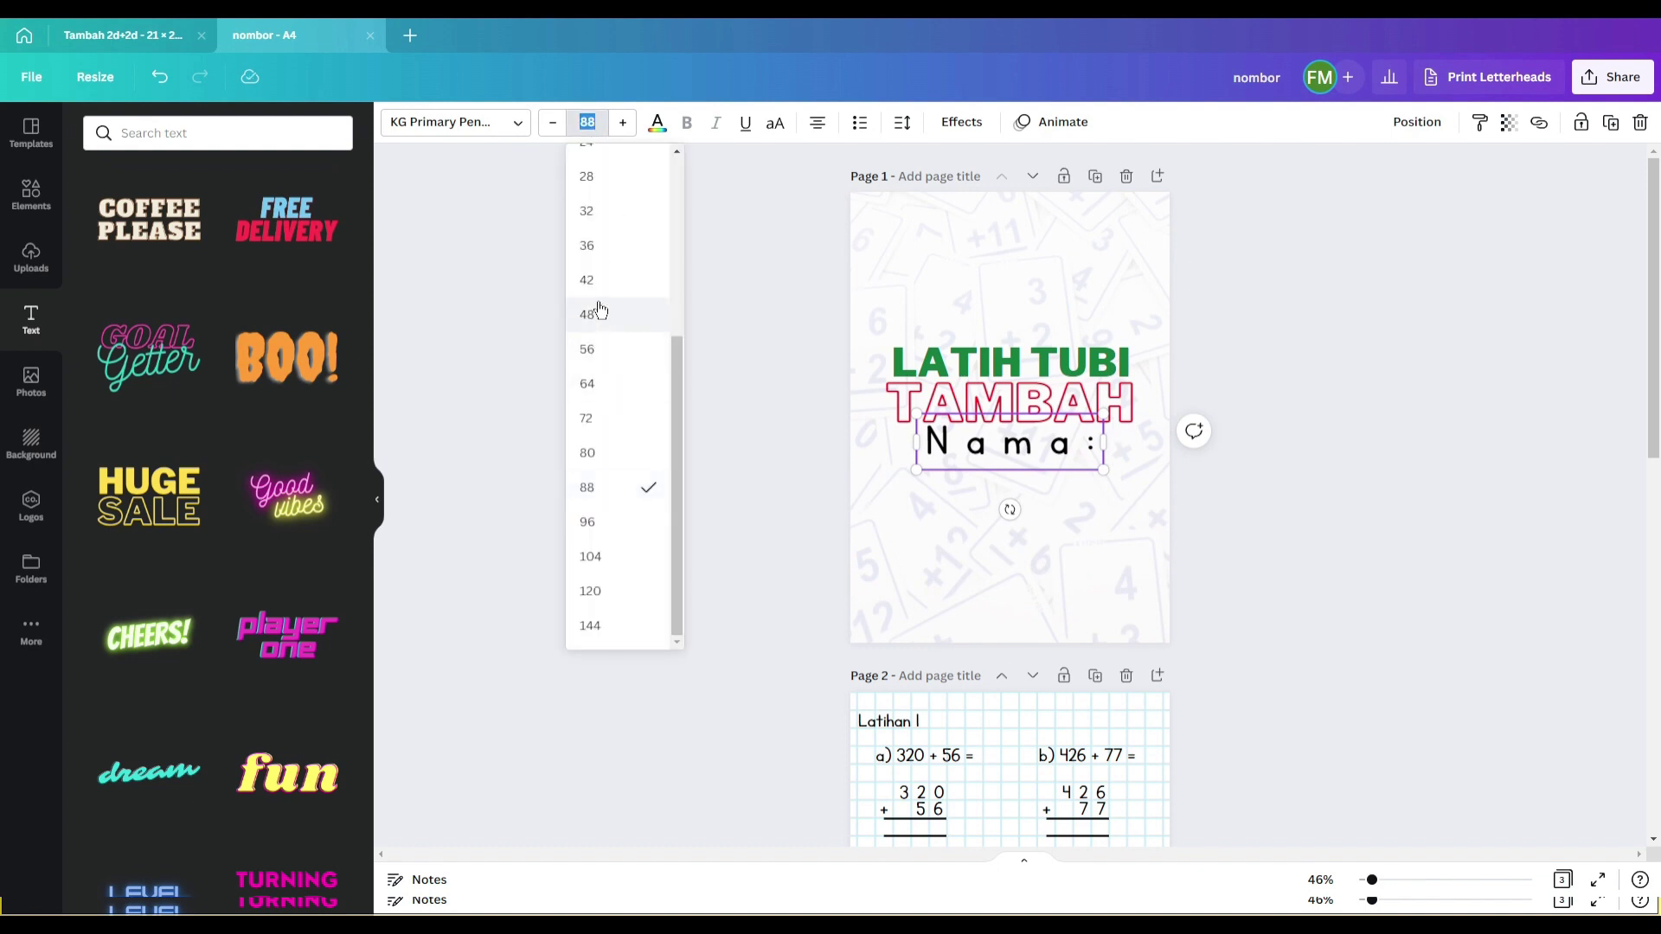
scroll(605, 326, "up", 2)
left_click(604, 331)
left_click_drag(1025, 477, 938, 575)
Add the lines "Kelas:" and "Sekolah:" below "Nama:" in the same text box
key("Return")
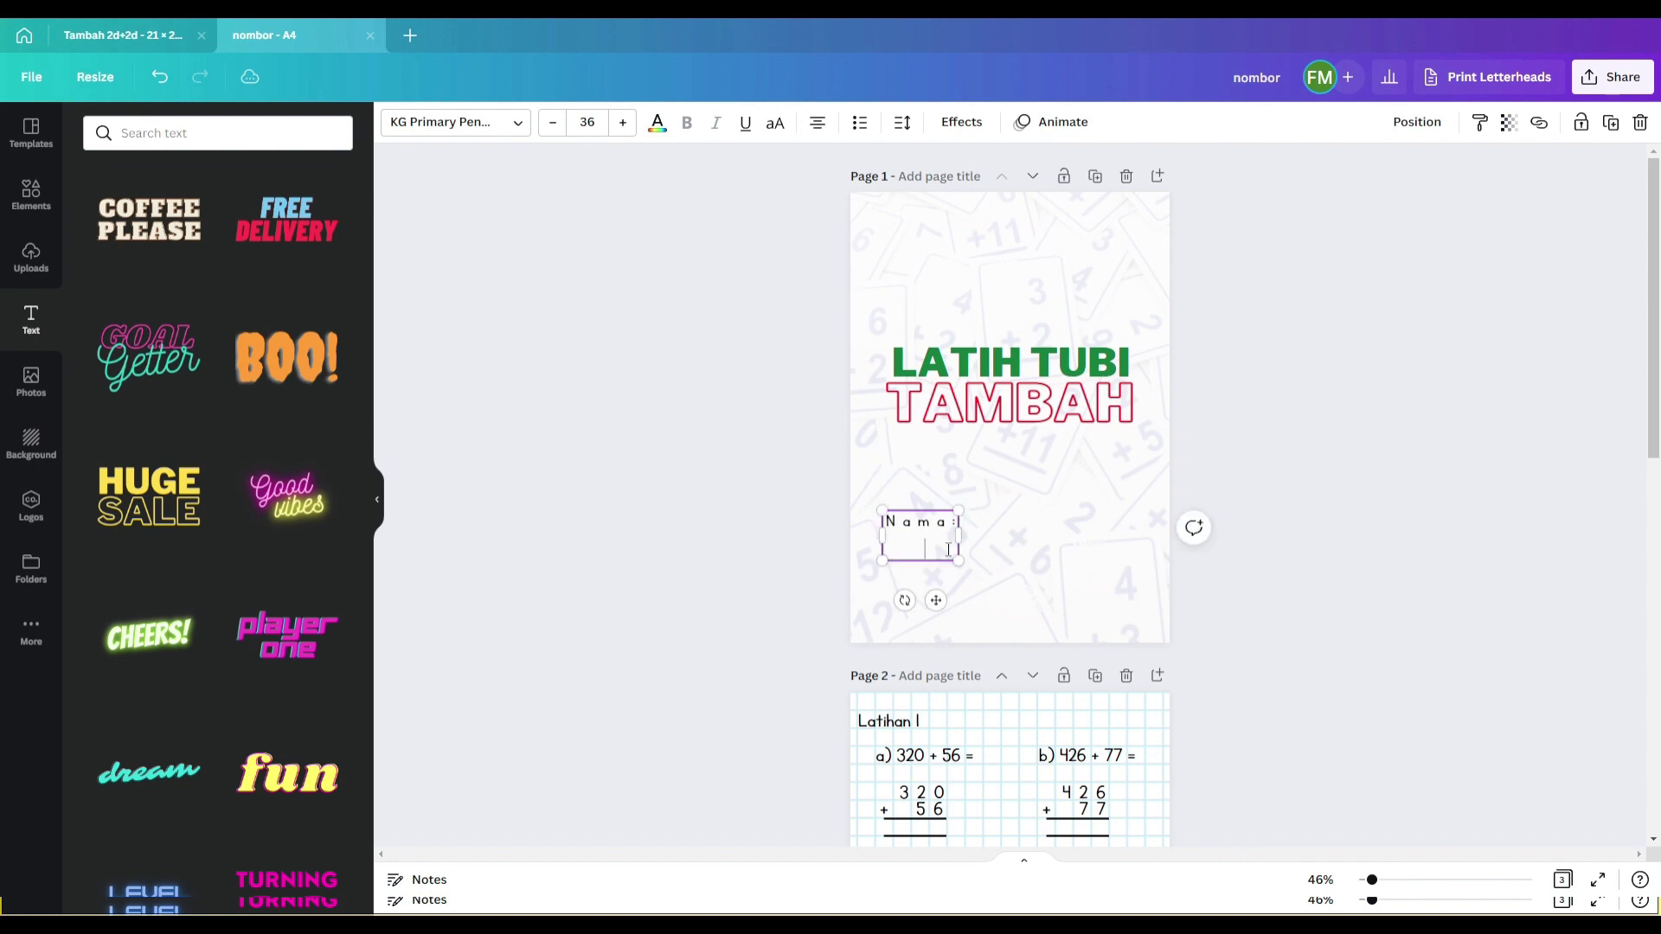
type("Kelas:")
key("Return")
type("Sekolah:")
left_click(1279, 621)
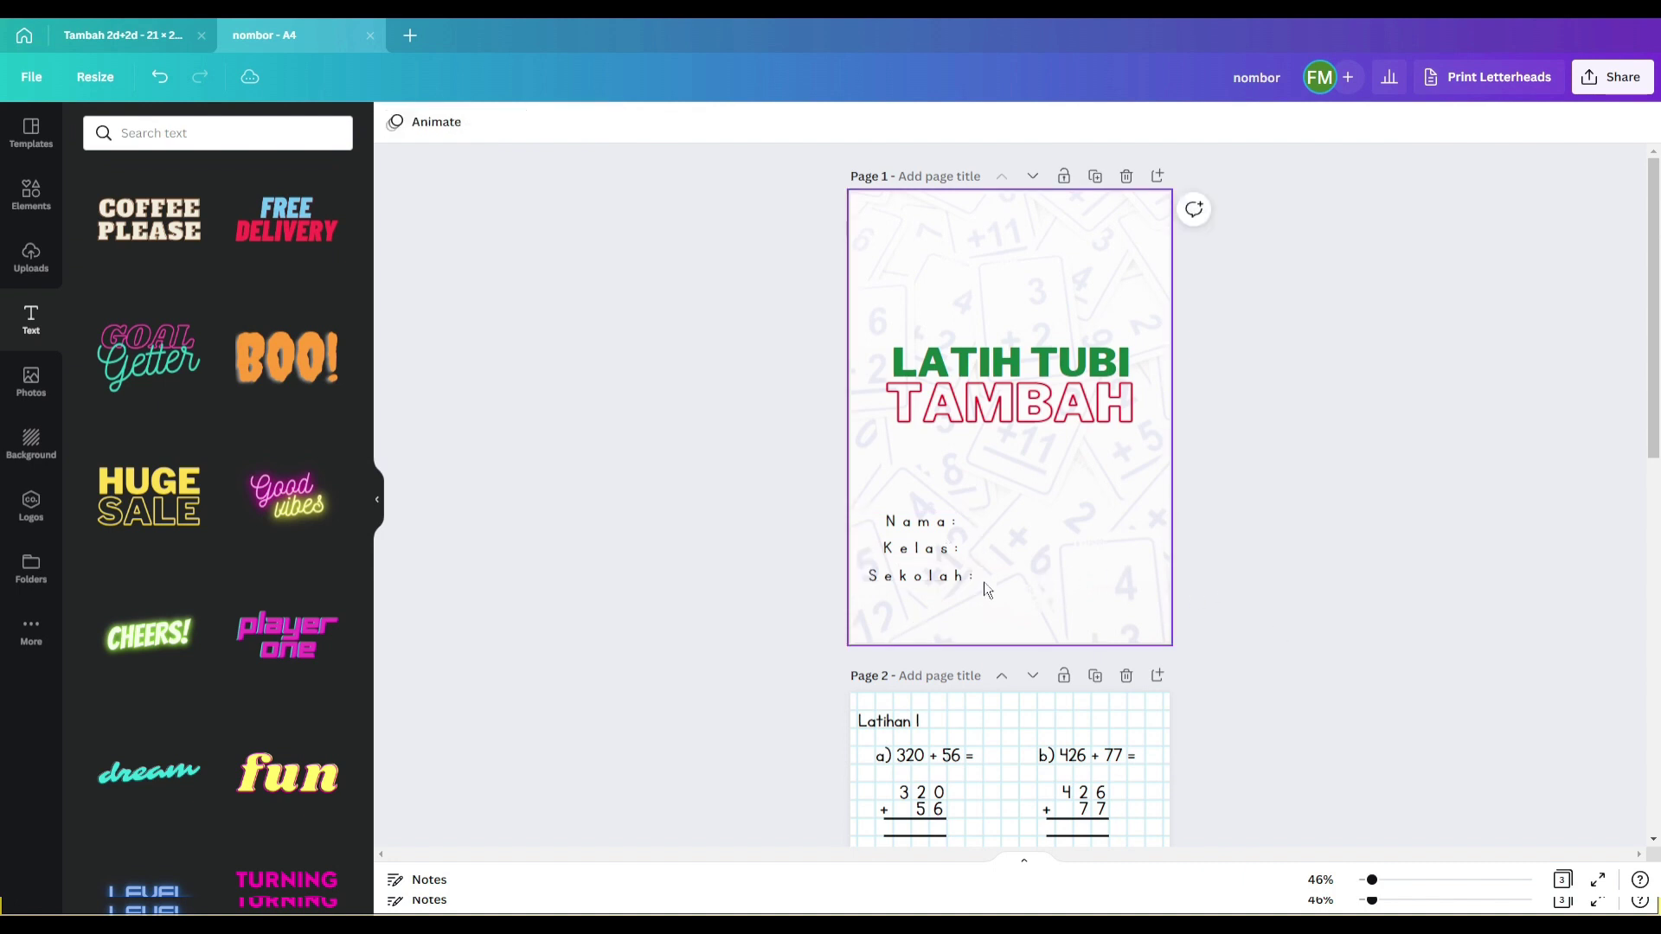
left_click(922, 561)
left_click(1398, 453)
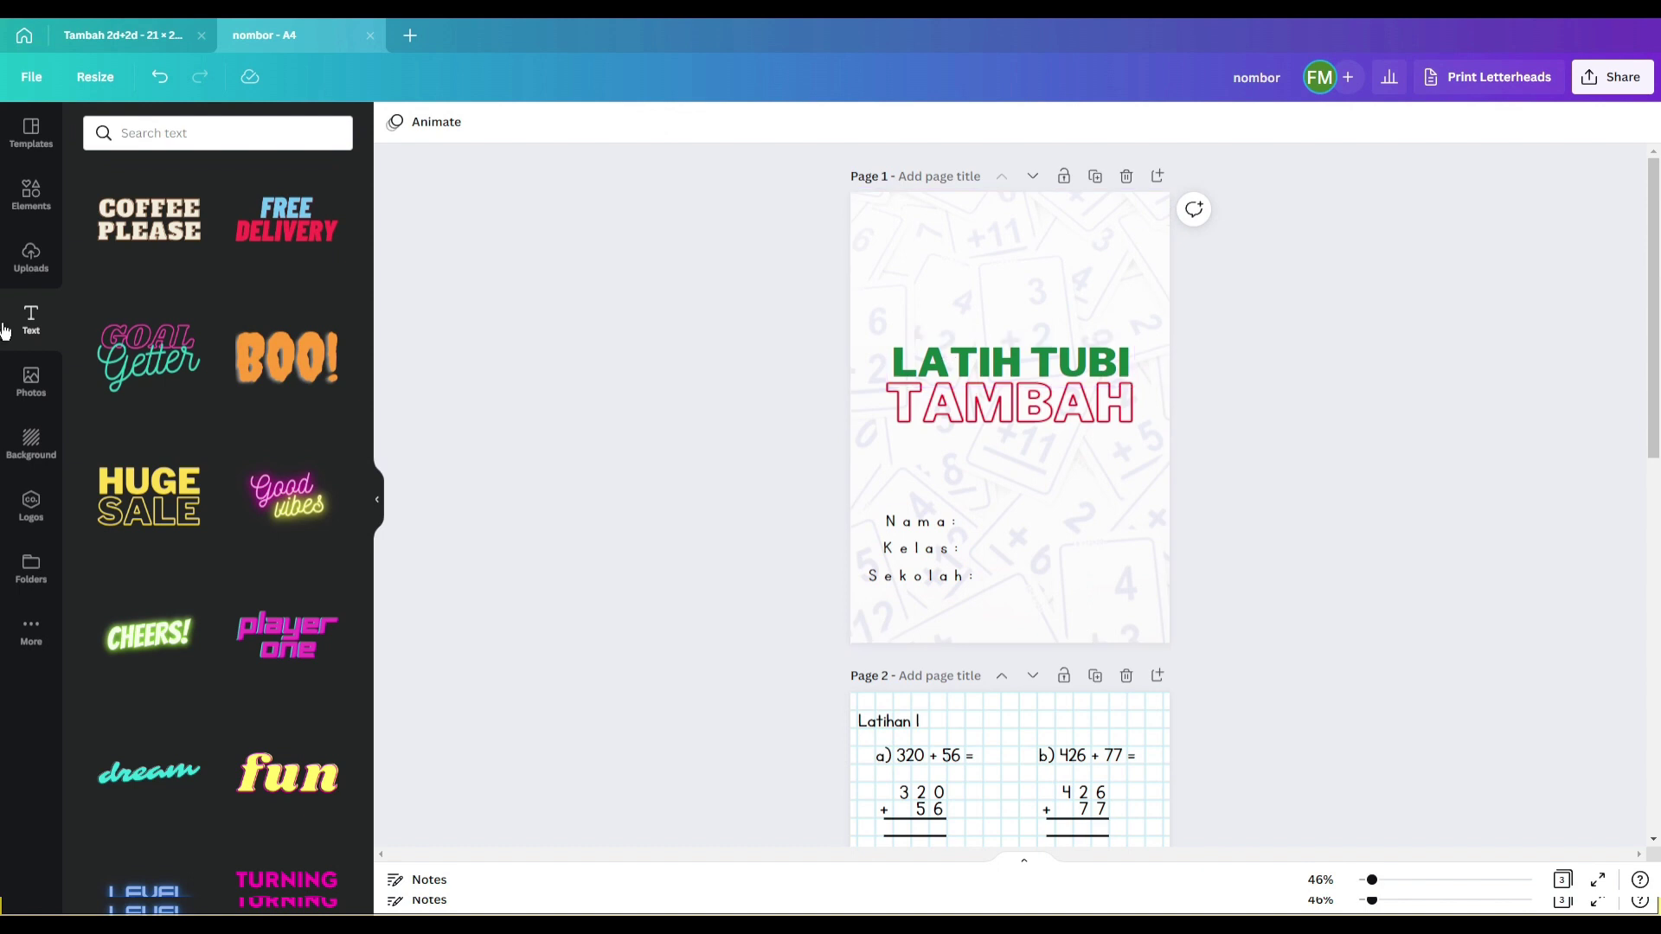
Try a "kids school" illustration of four uniformed pupils above the cover title and undo its insertion
left_click(46, 208)
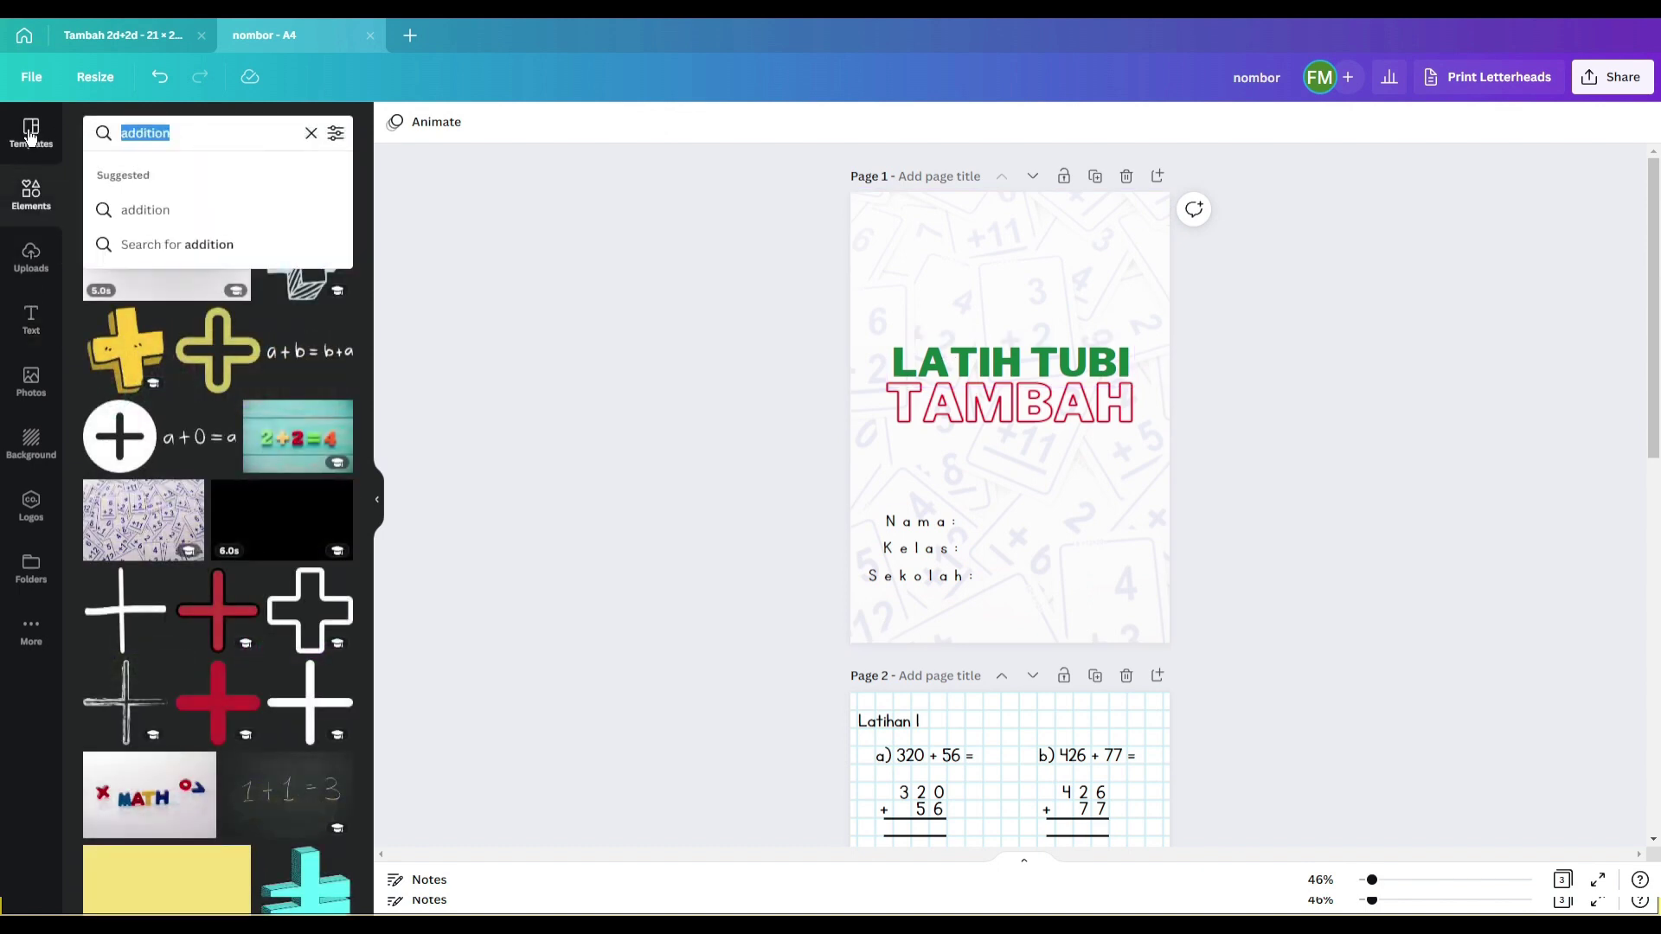
type("kids chool")
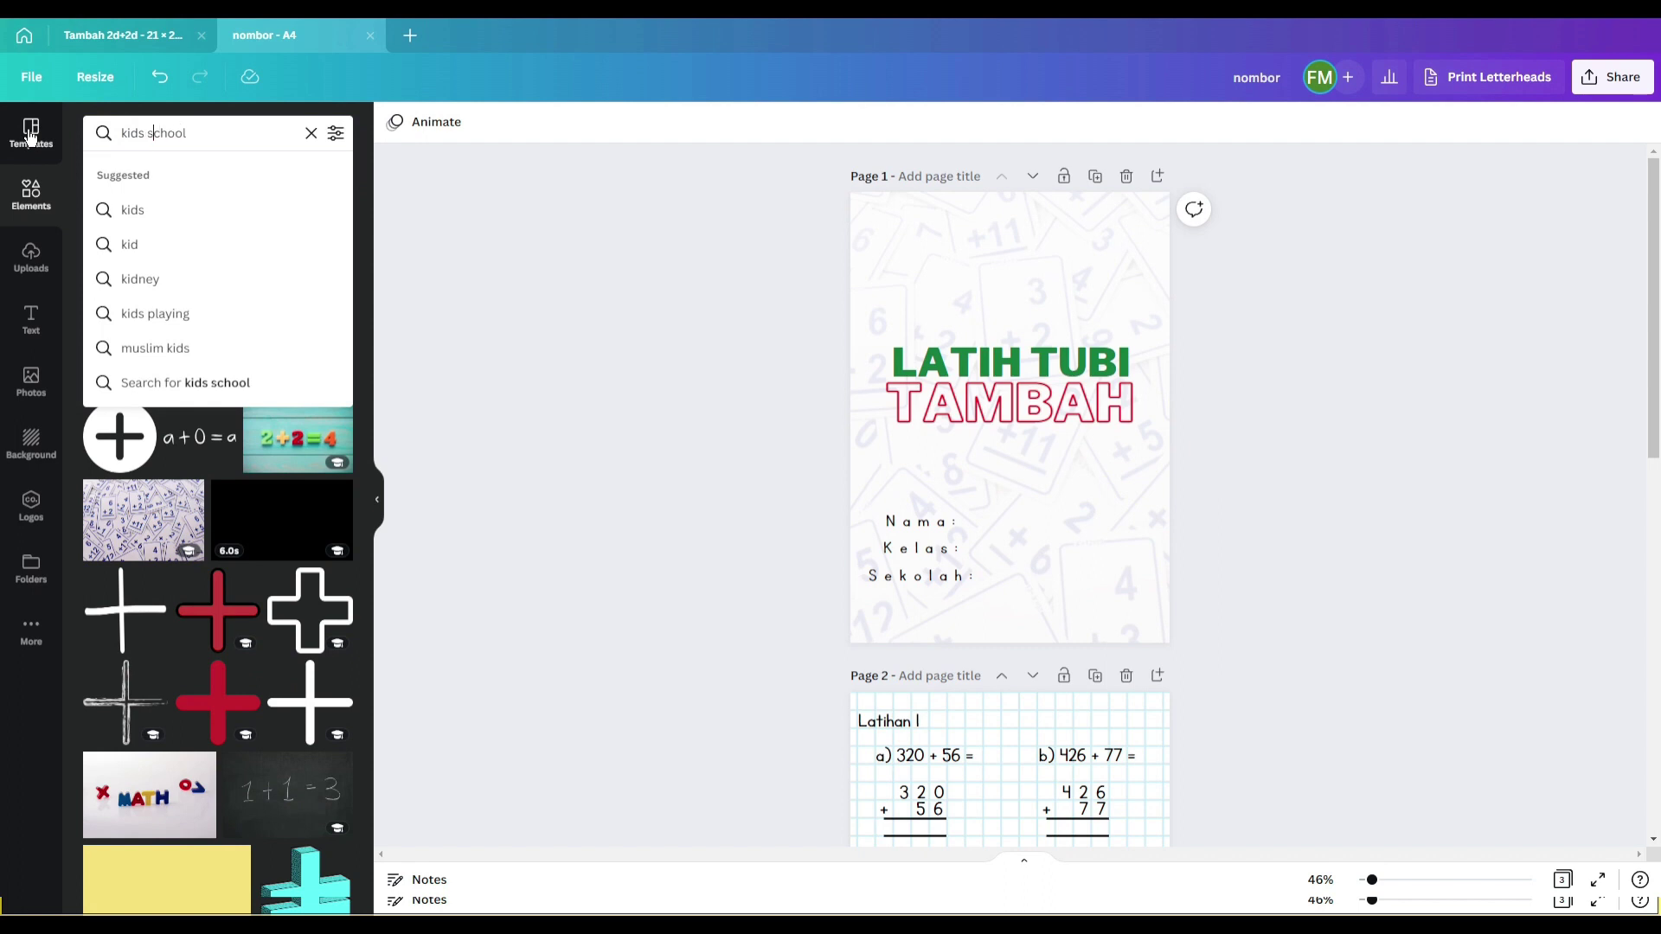
key("Return")
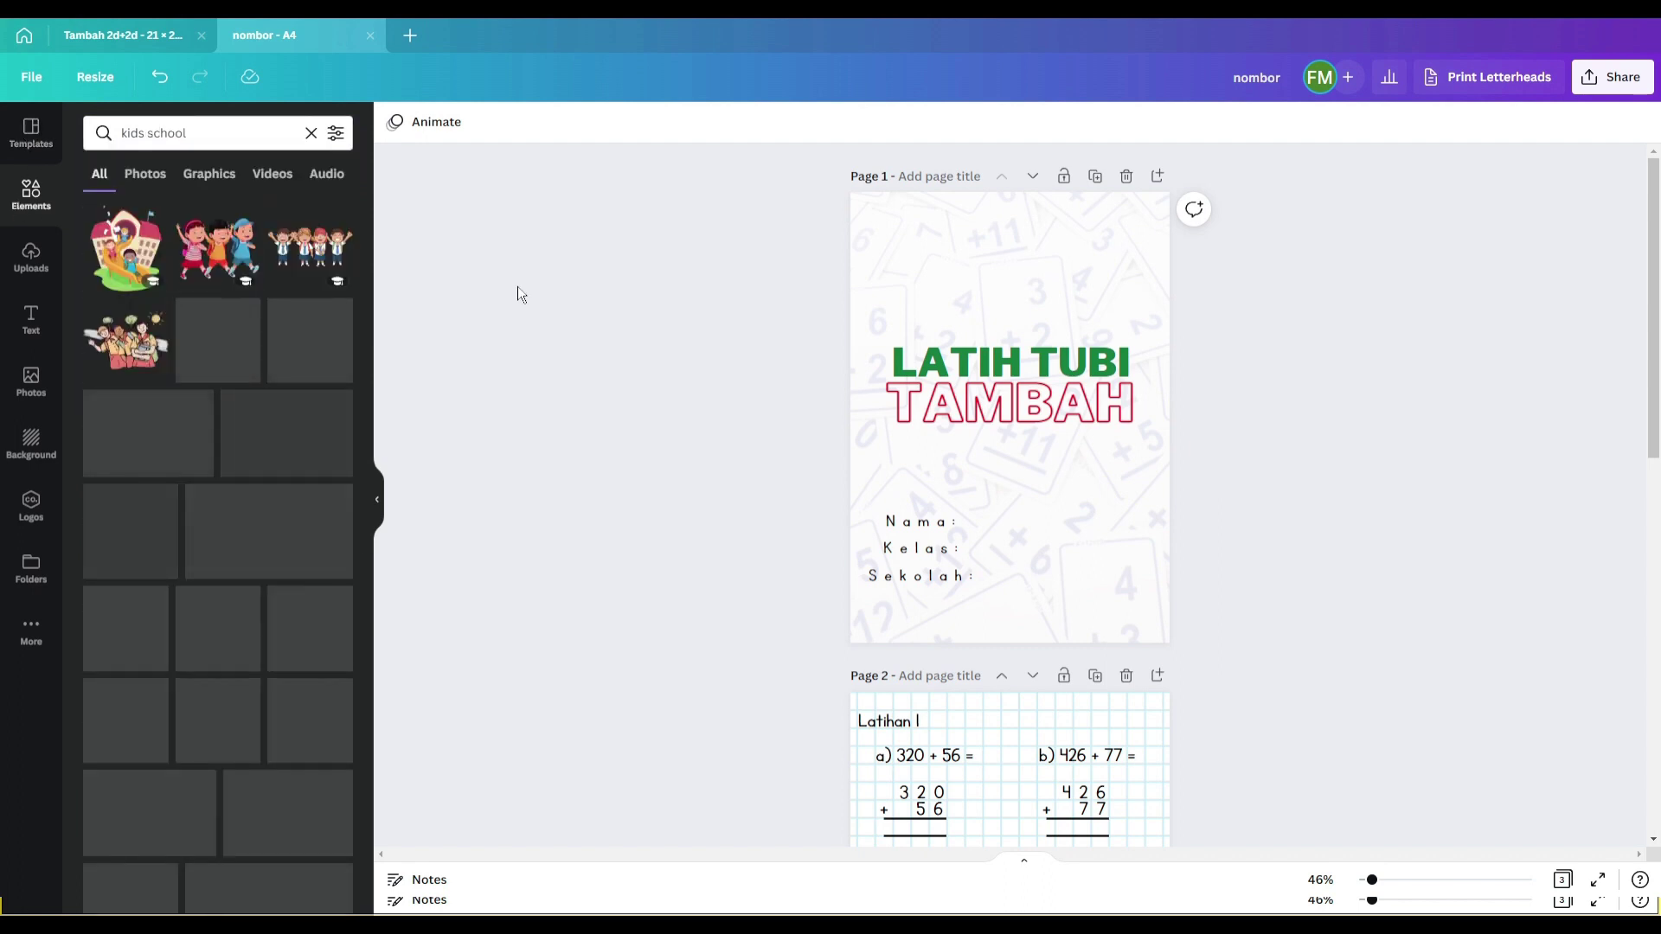
left_click(292, 269)
left_click_drag(1027, 443, 1024, 266)
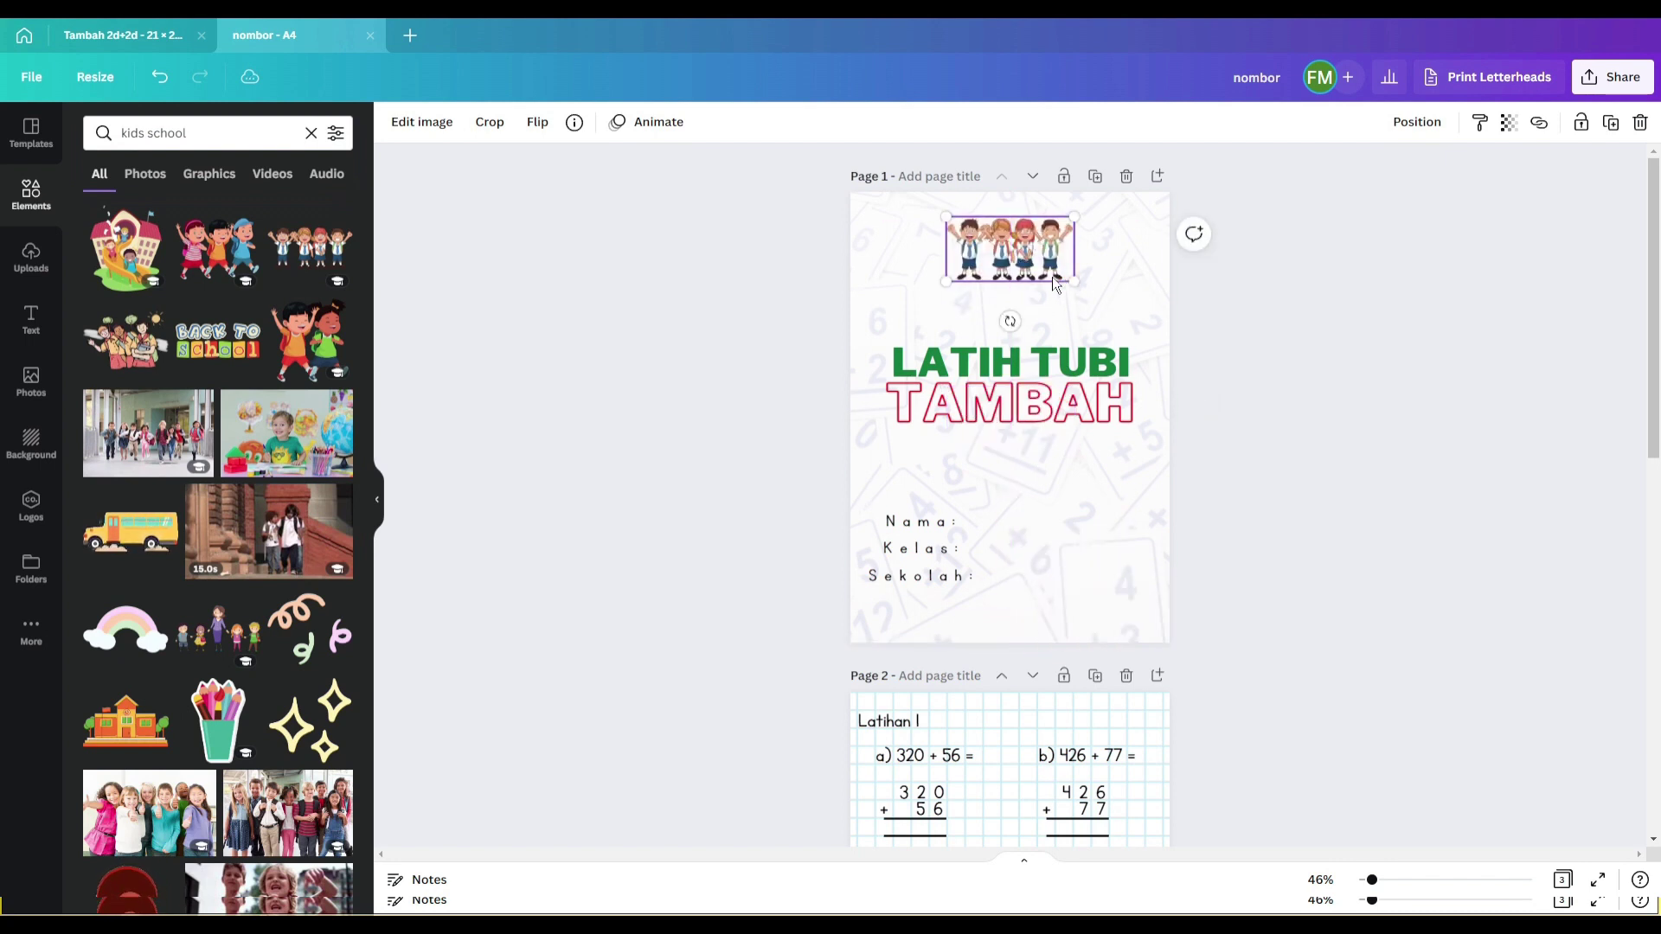
key("ctrl+z")
key("ctrl+z")
Configure the design's download as PDF Print for all pages with the CMYK (for printing) colour profile, and close the download settings
scroll(1023, 430, "down", 2)
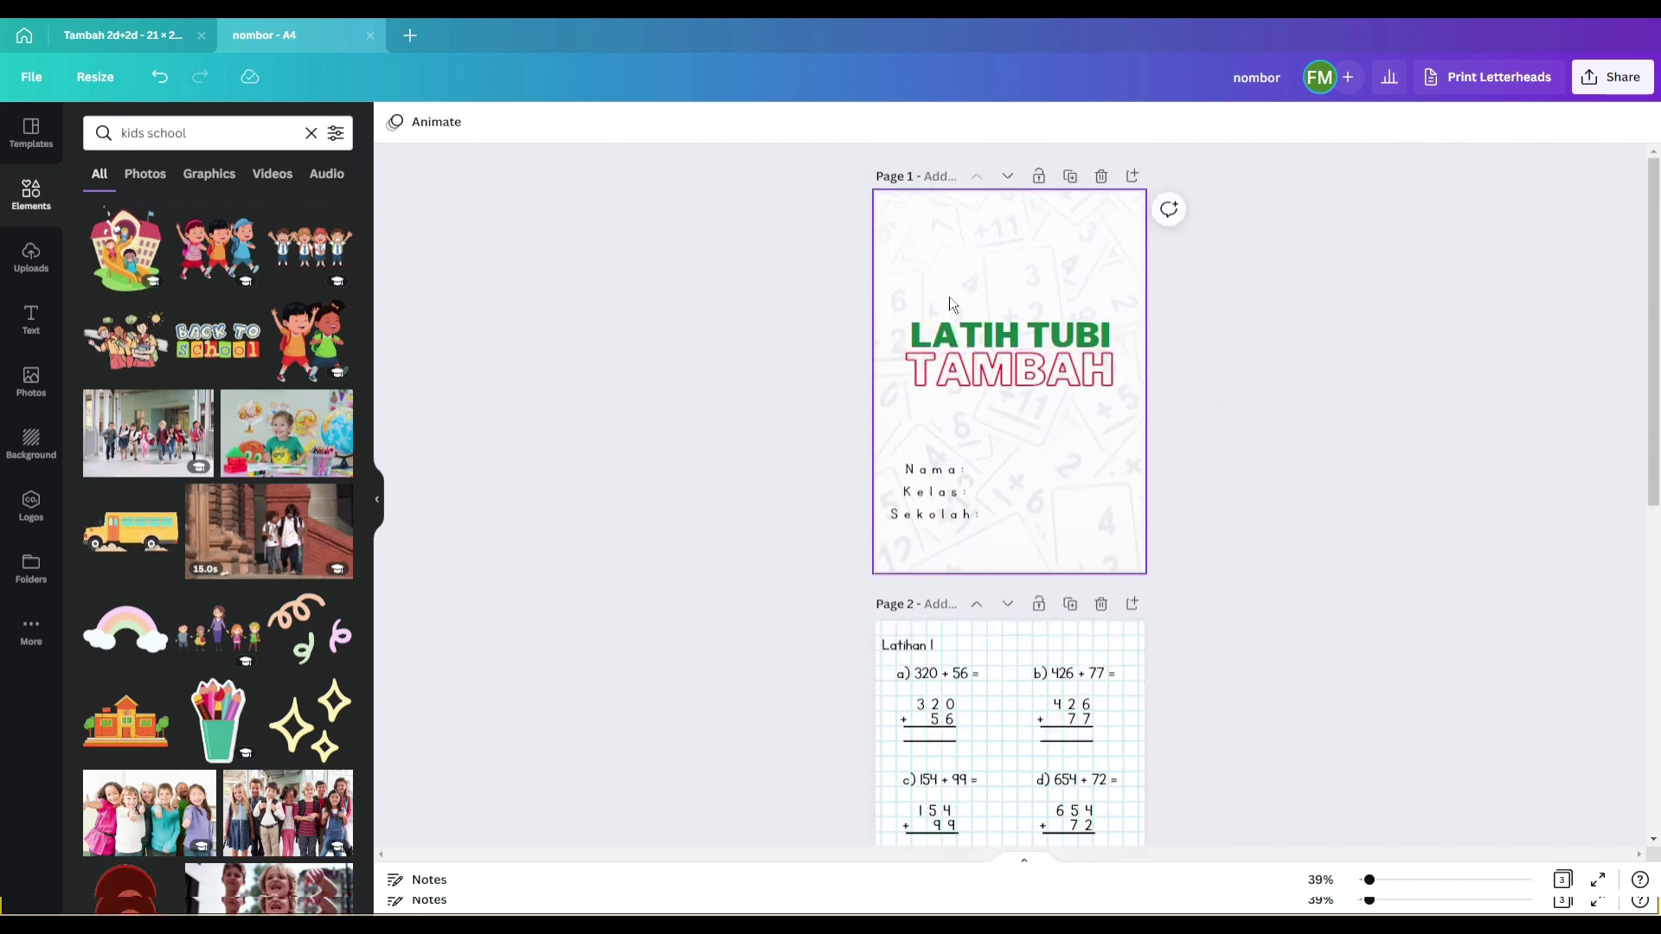
scroll(1016, 430, "down", 6)
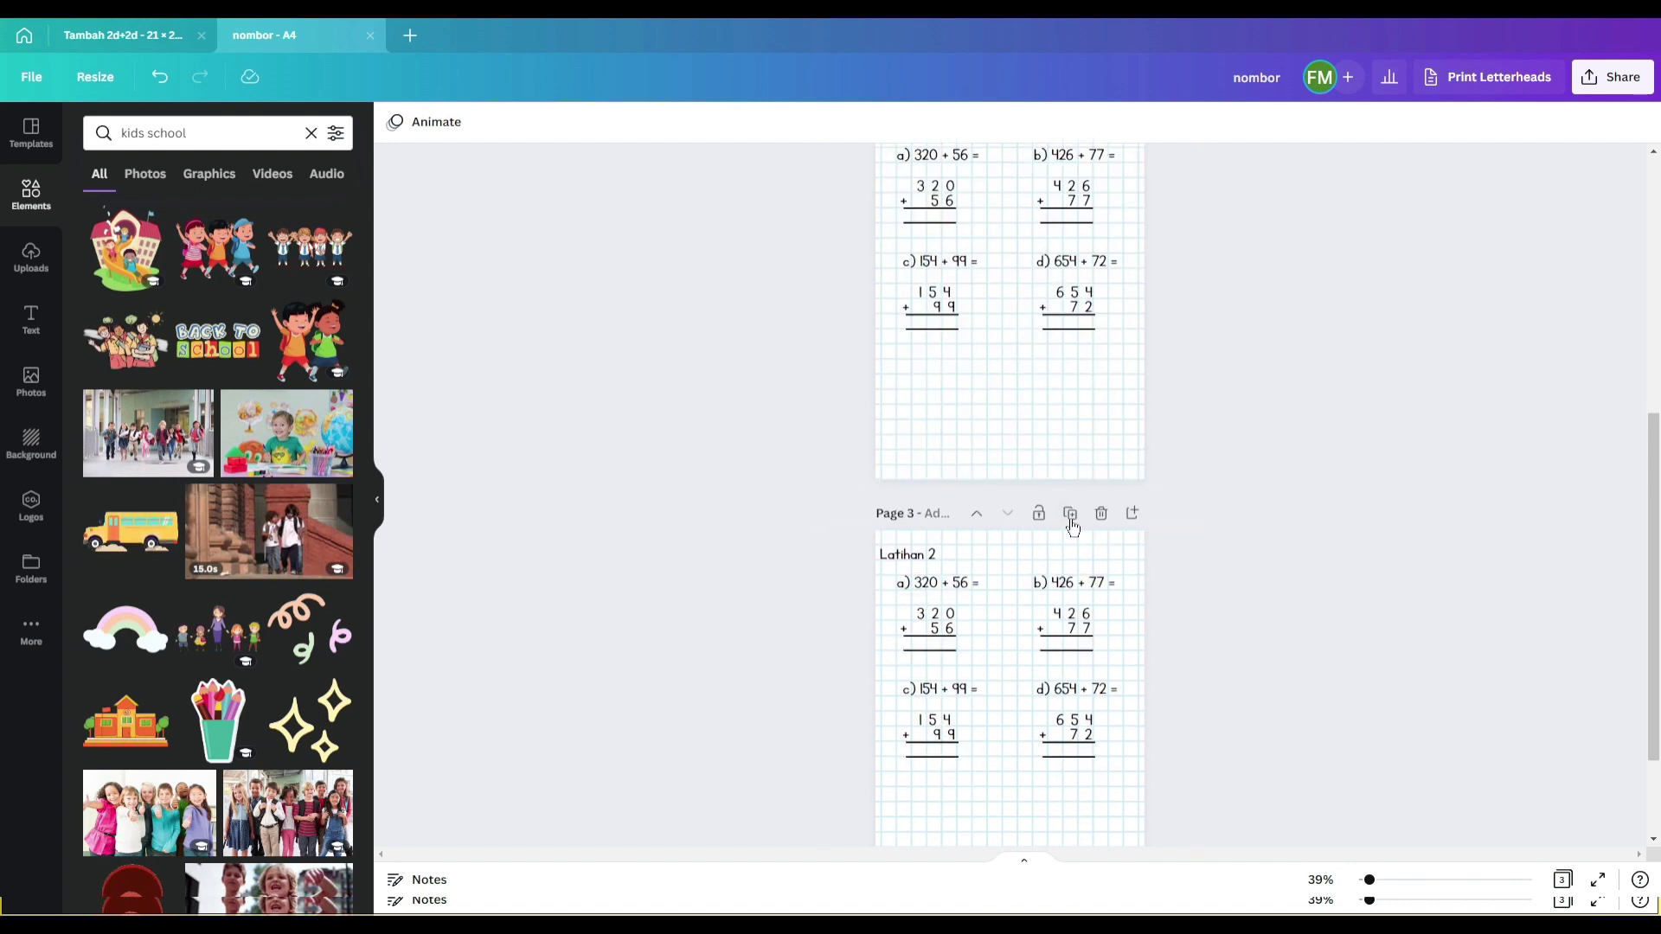
scroll(1072, 526, "up", 6)
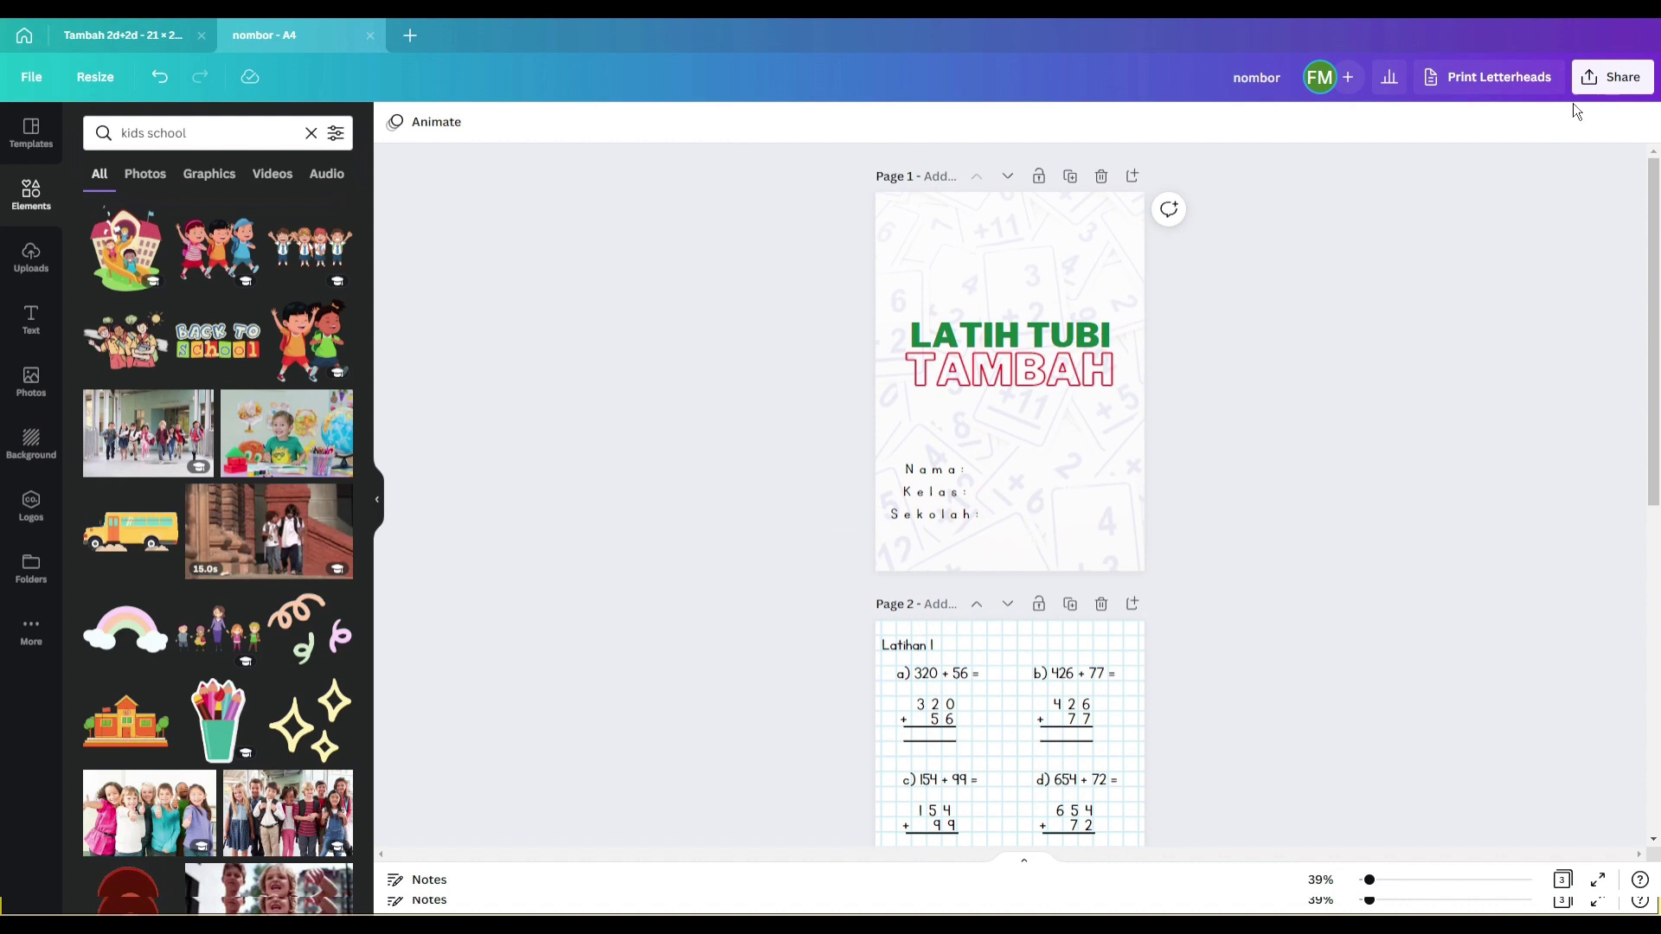
left_click(1613, 90)
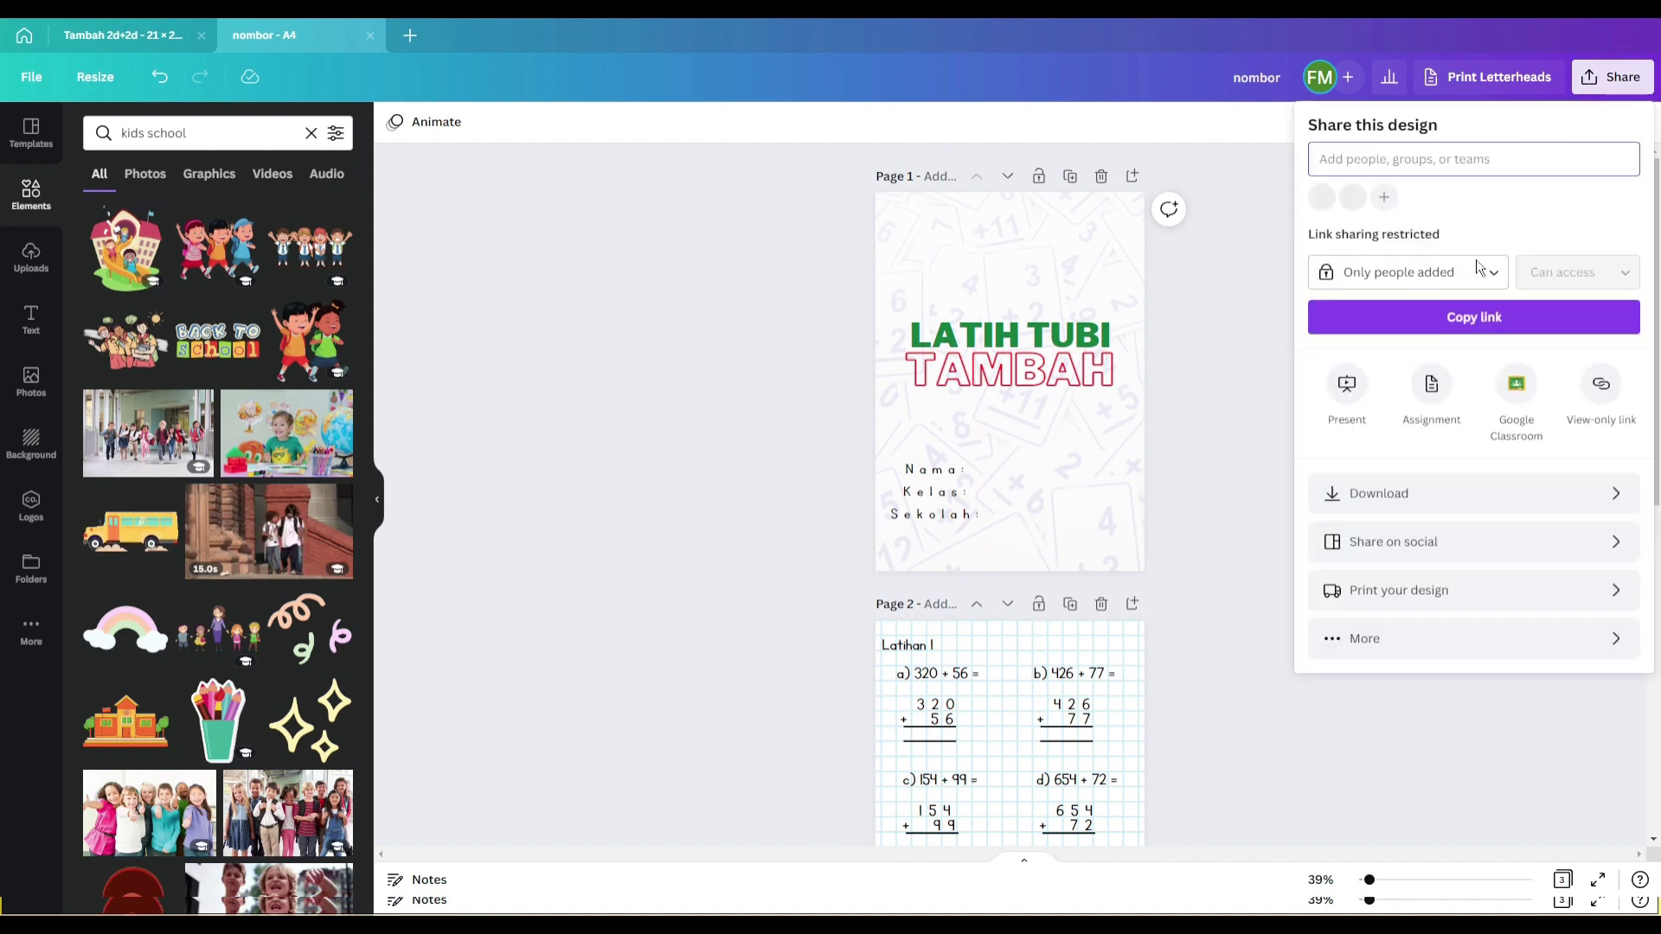
left_click(1554, 508)
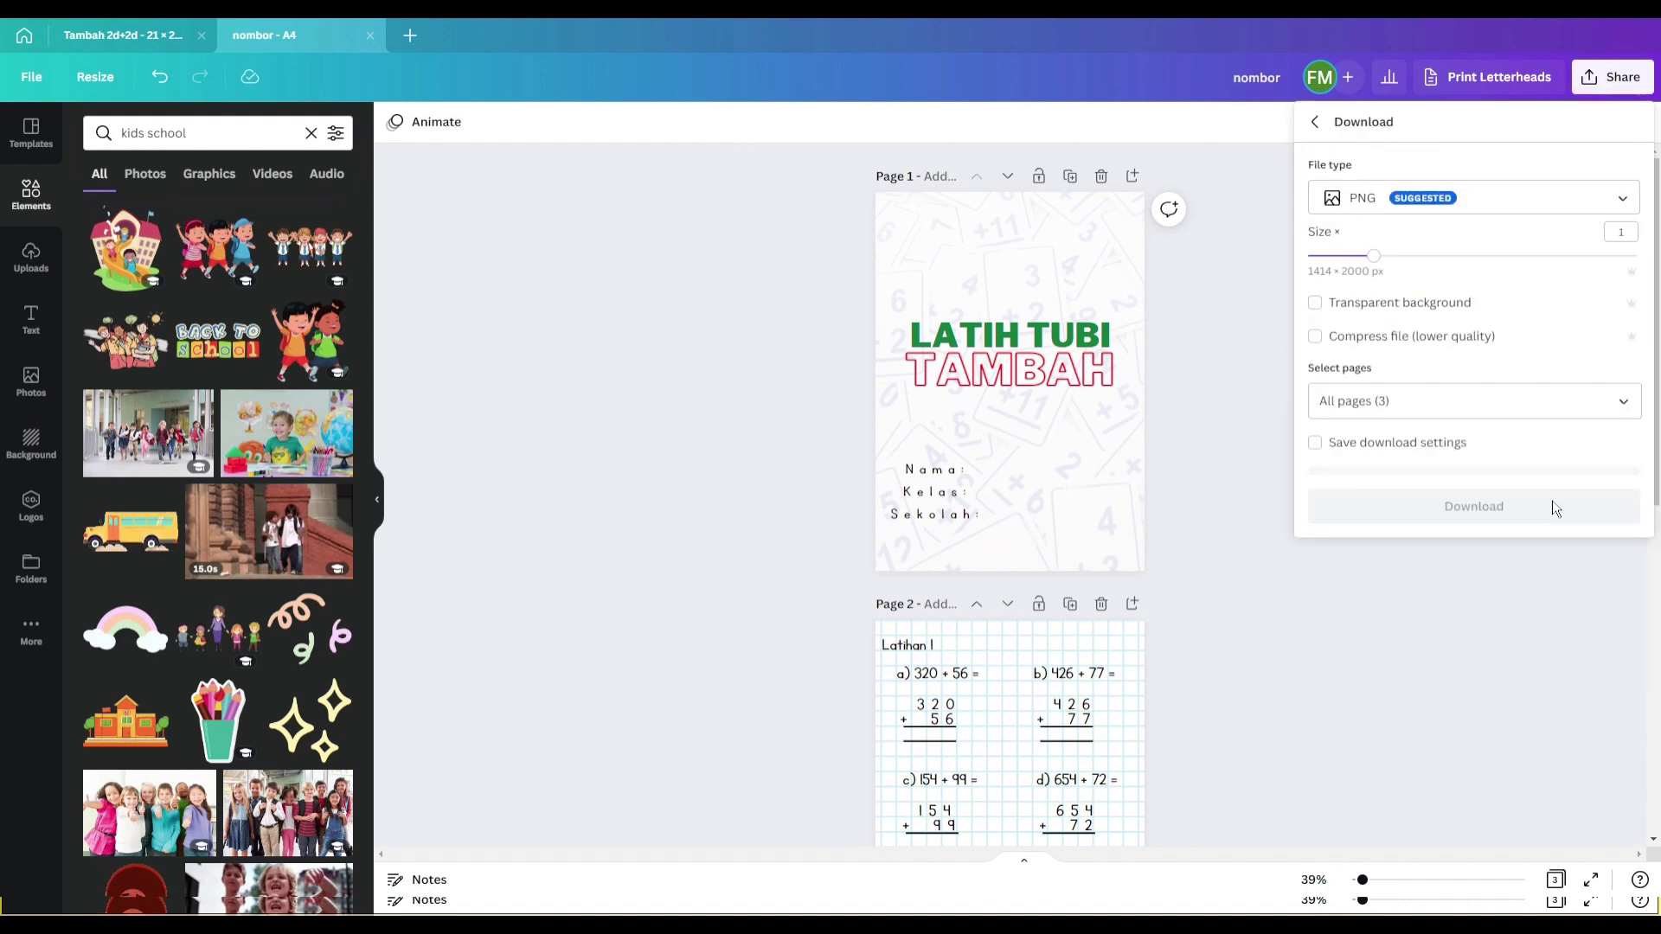
left_click(1423, 209)
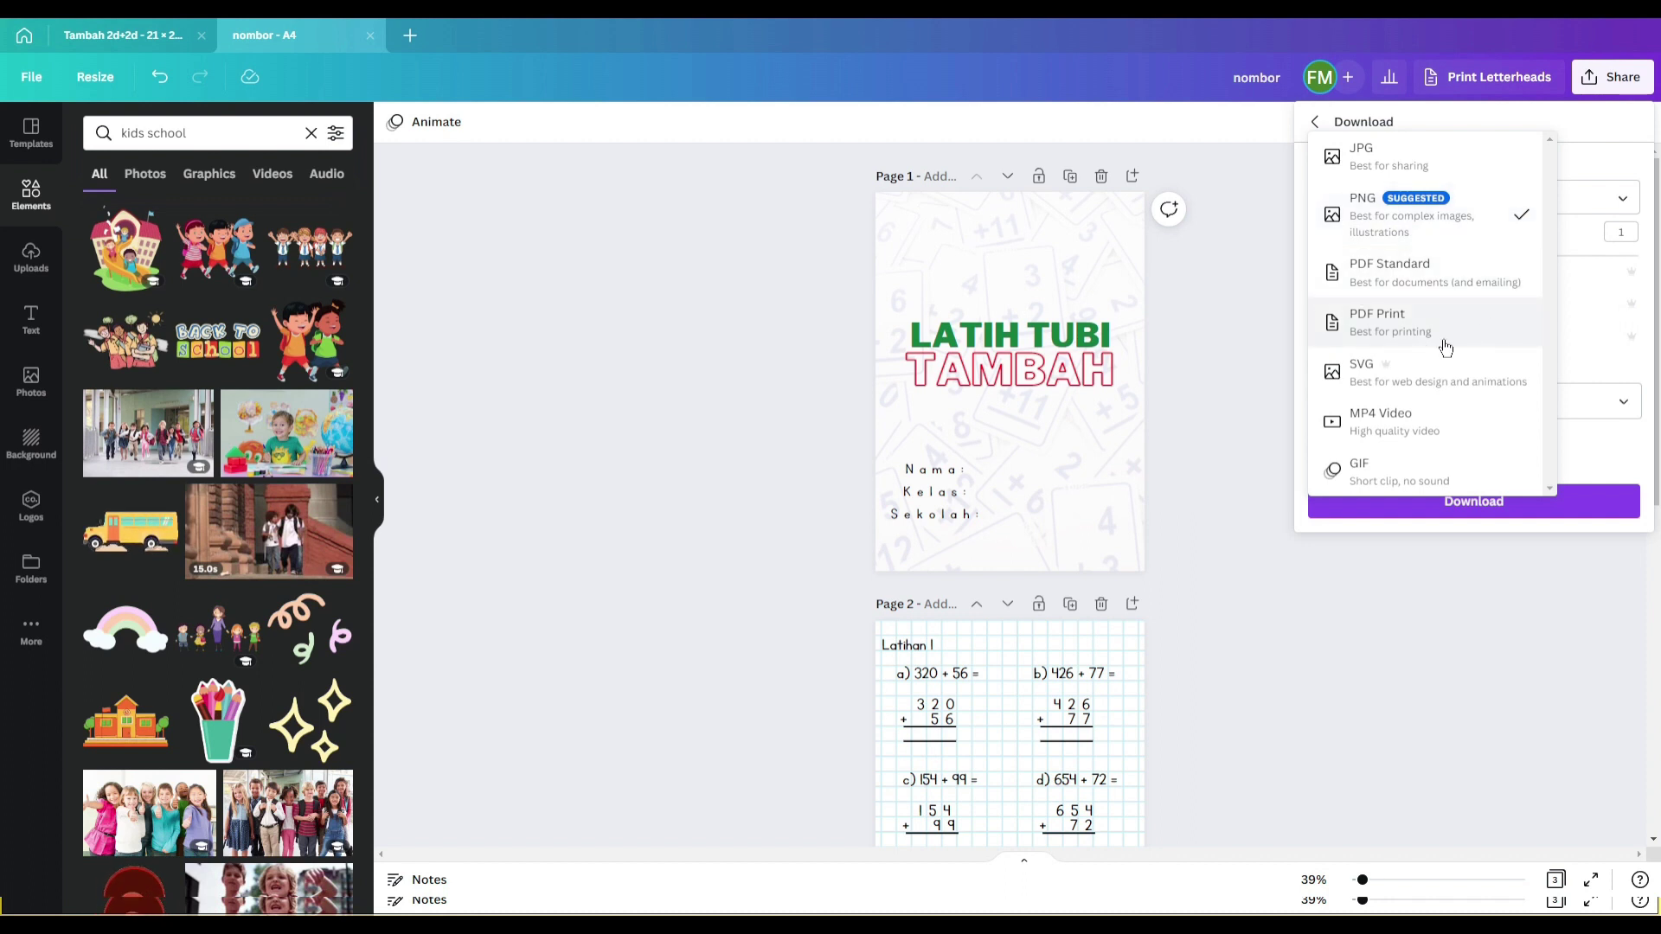
left_click(1402, 329)
left_click(1521, 394)
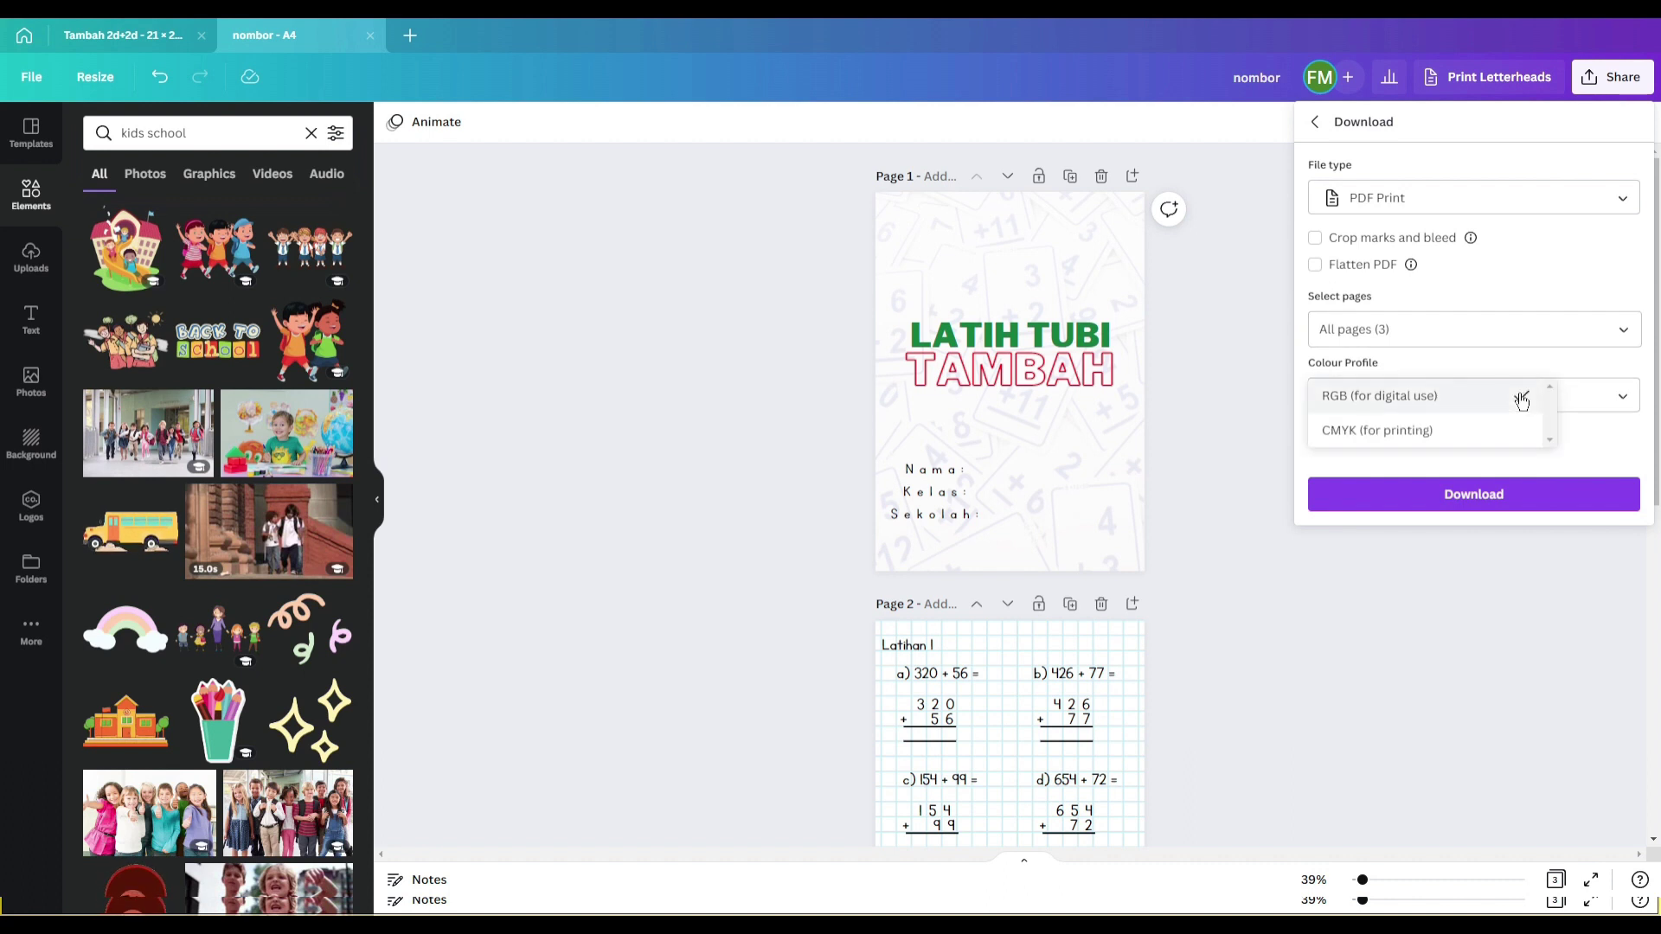
left_click(1468, 437)
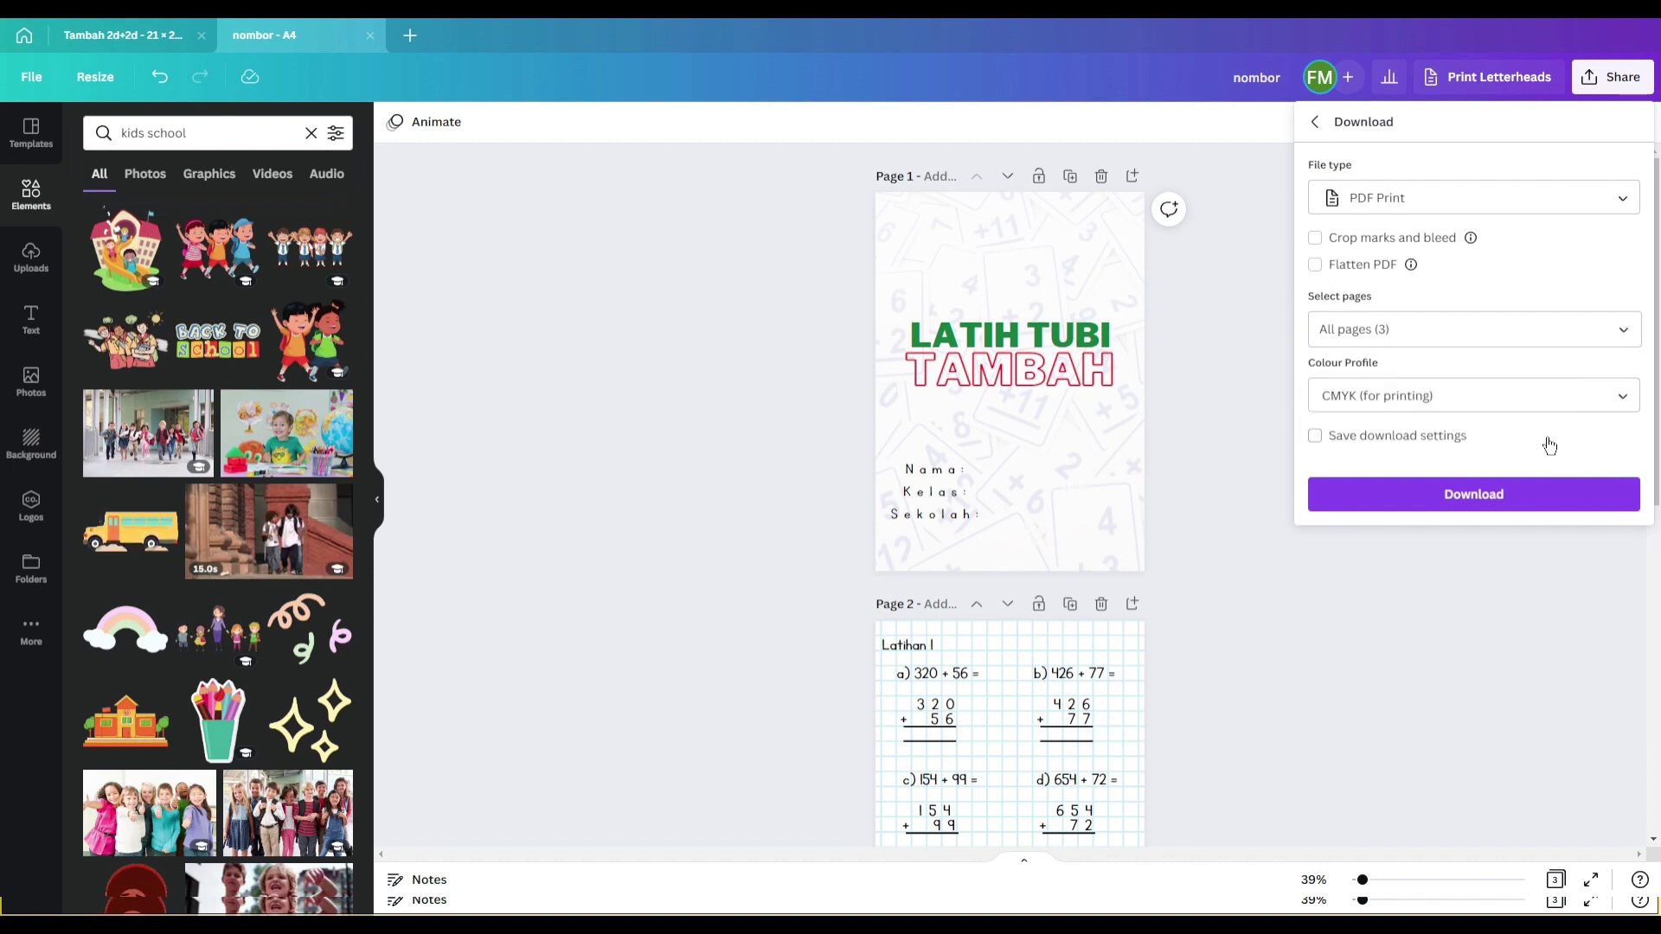
left_click(1475, 330)
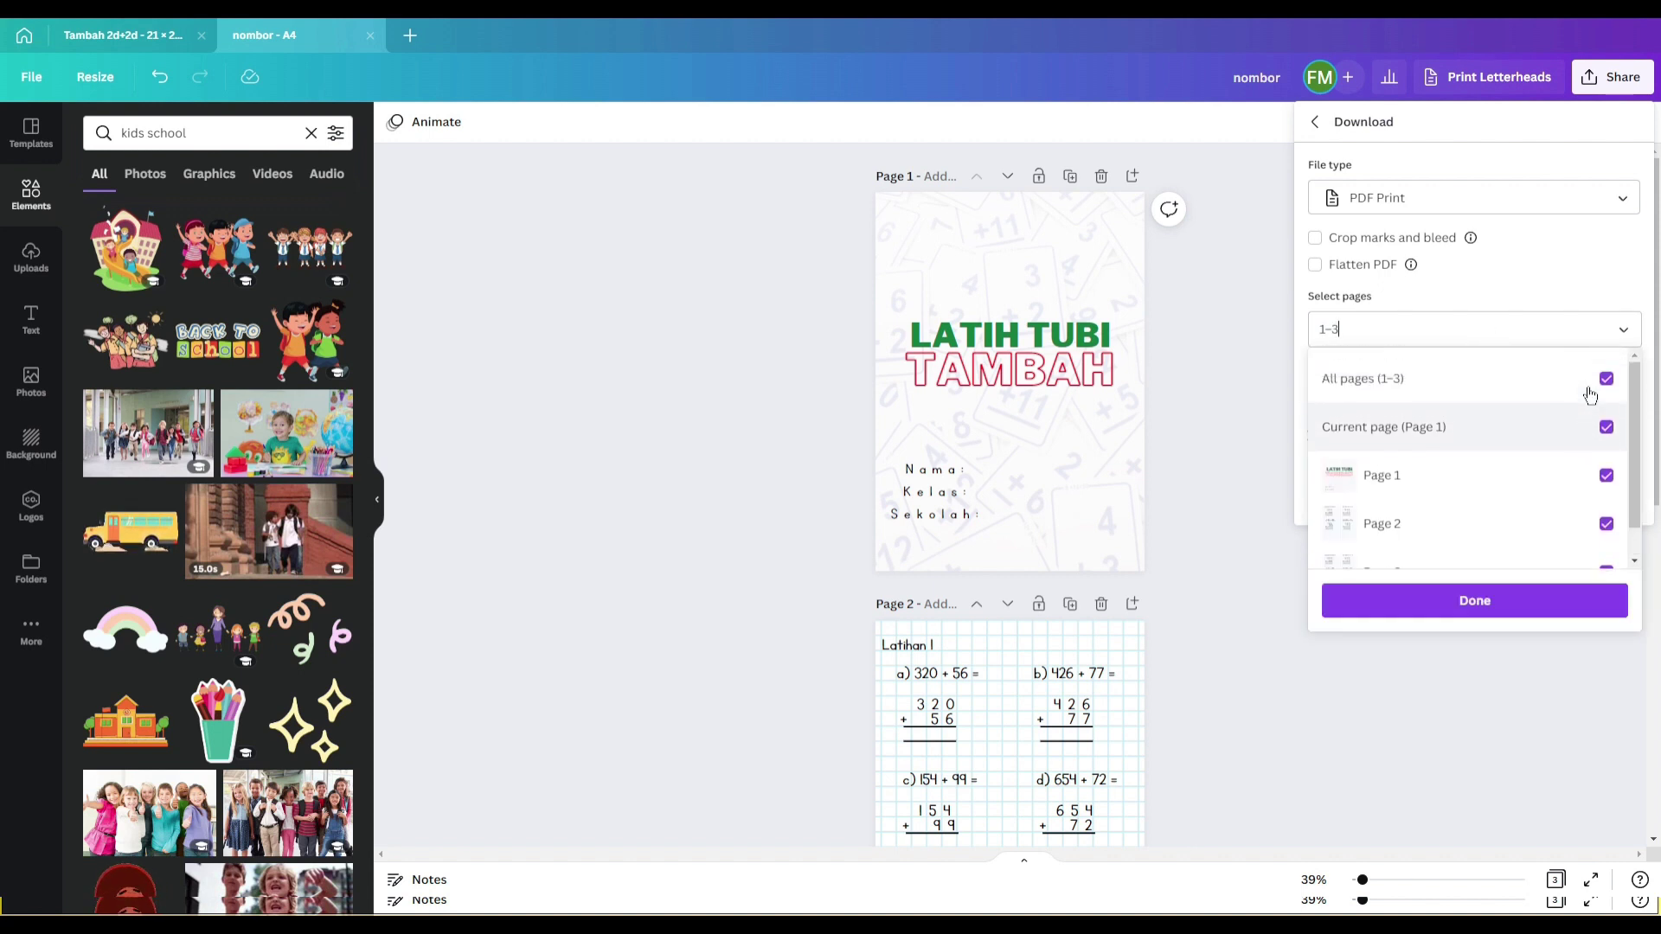
left_click(1546, 305)
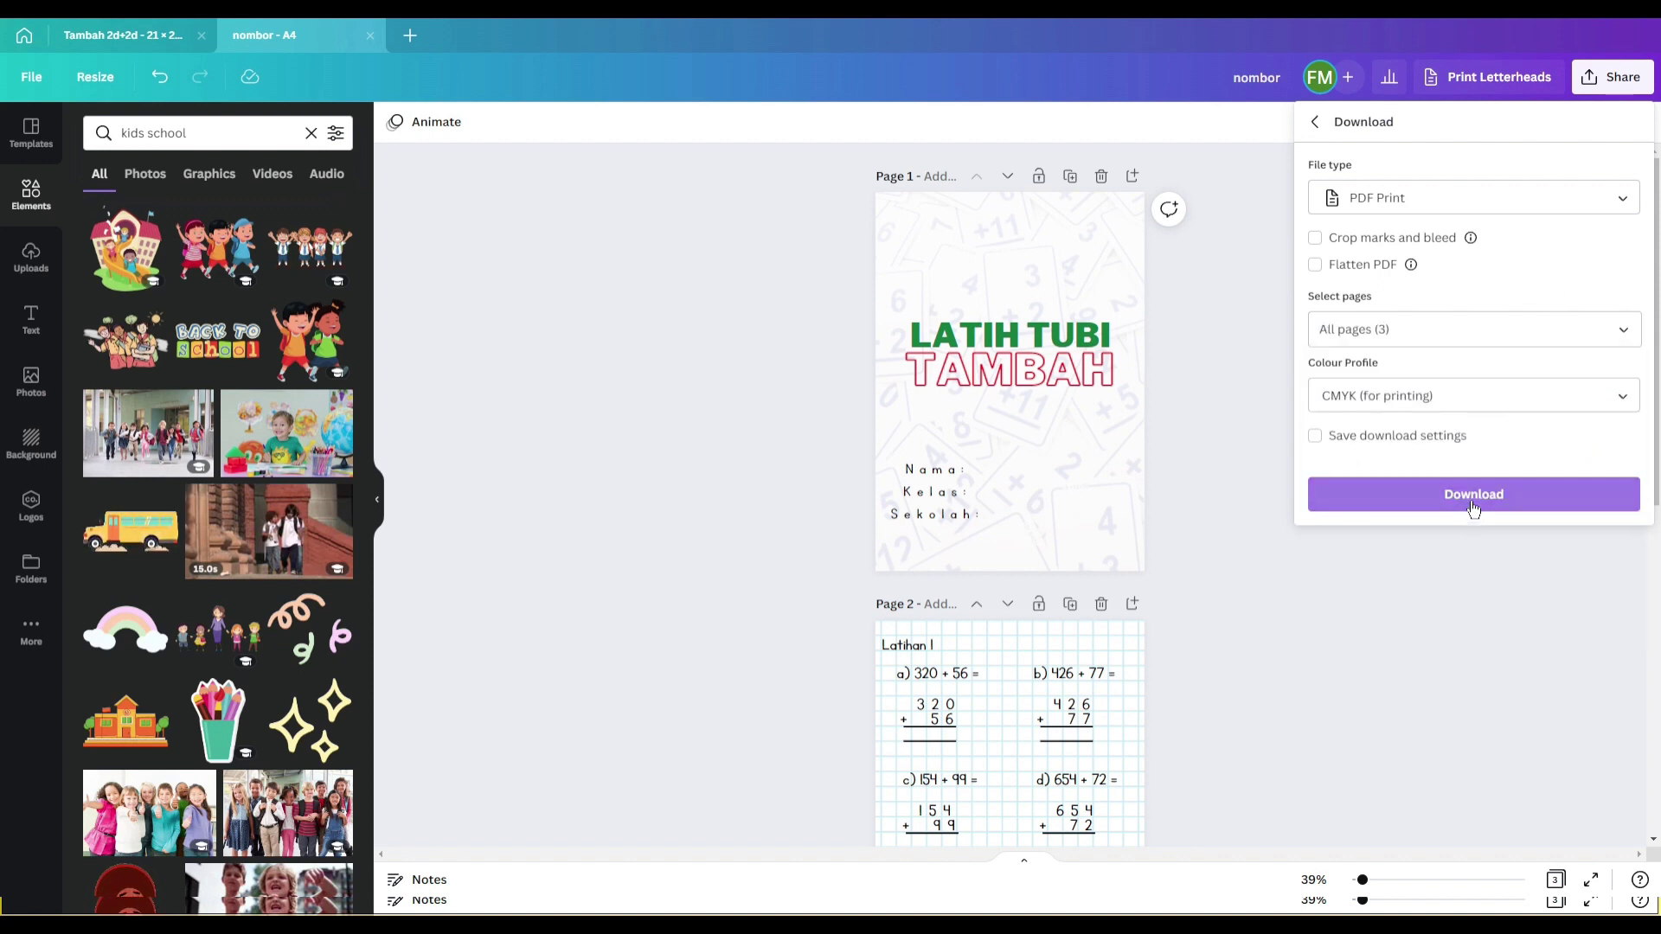
left_click(1259, 324)
scroll(1620, 319, "down", 1)
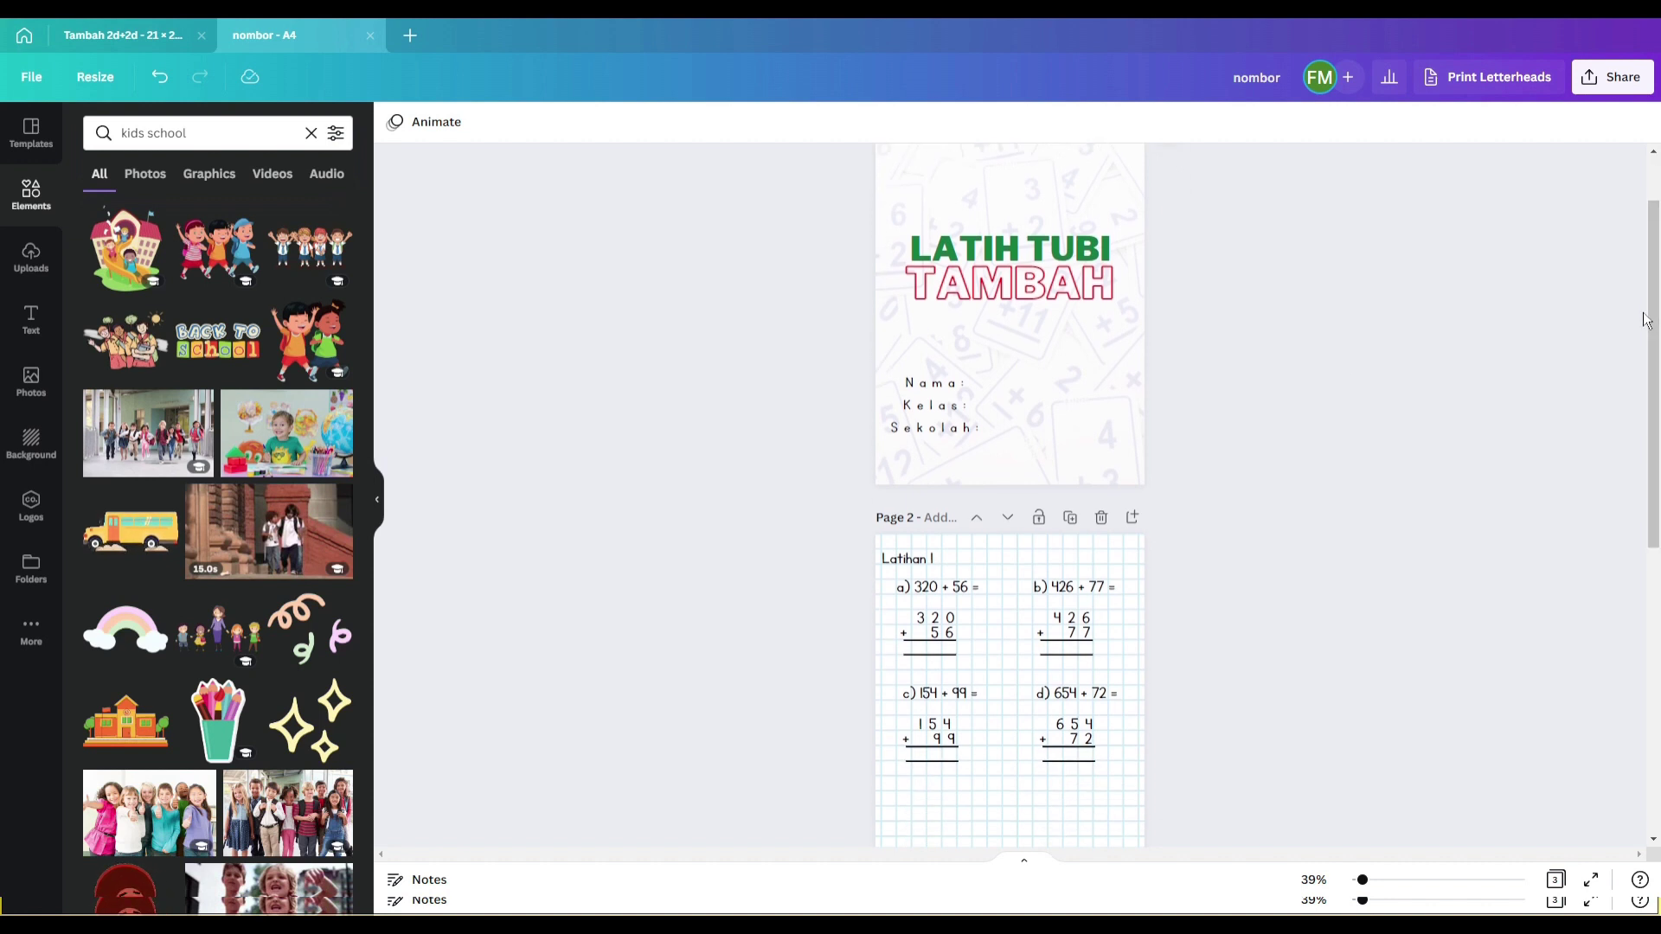
scroll(1648, 346, "down", 2)
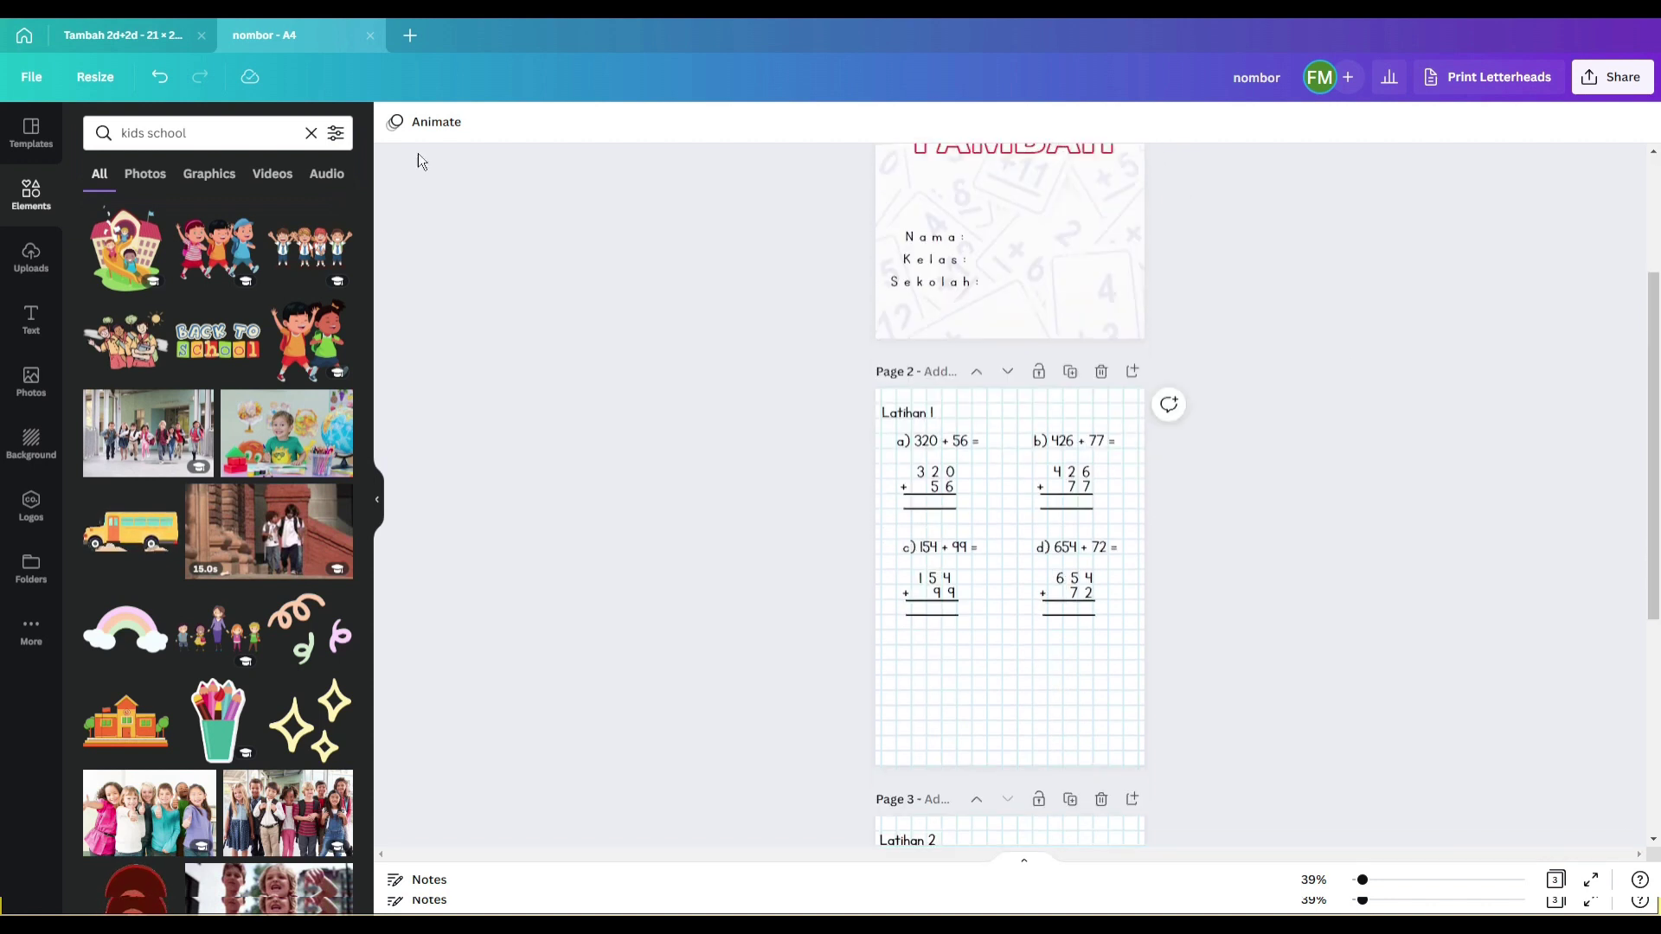
Look through the pages of the finished "Tambah 2d+2d" booklet and open its first "NOTA" page for a closer view
left_click(122, 35)
left_click_drag(1654, 268, 1658, 660)
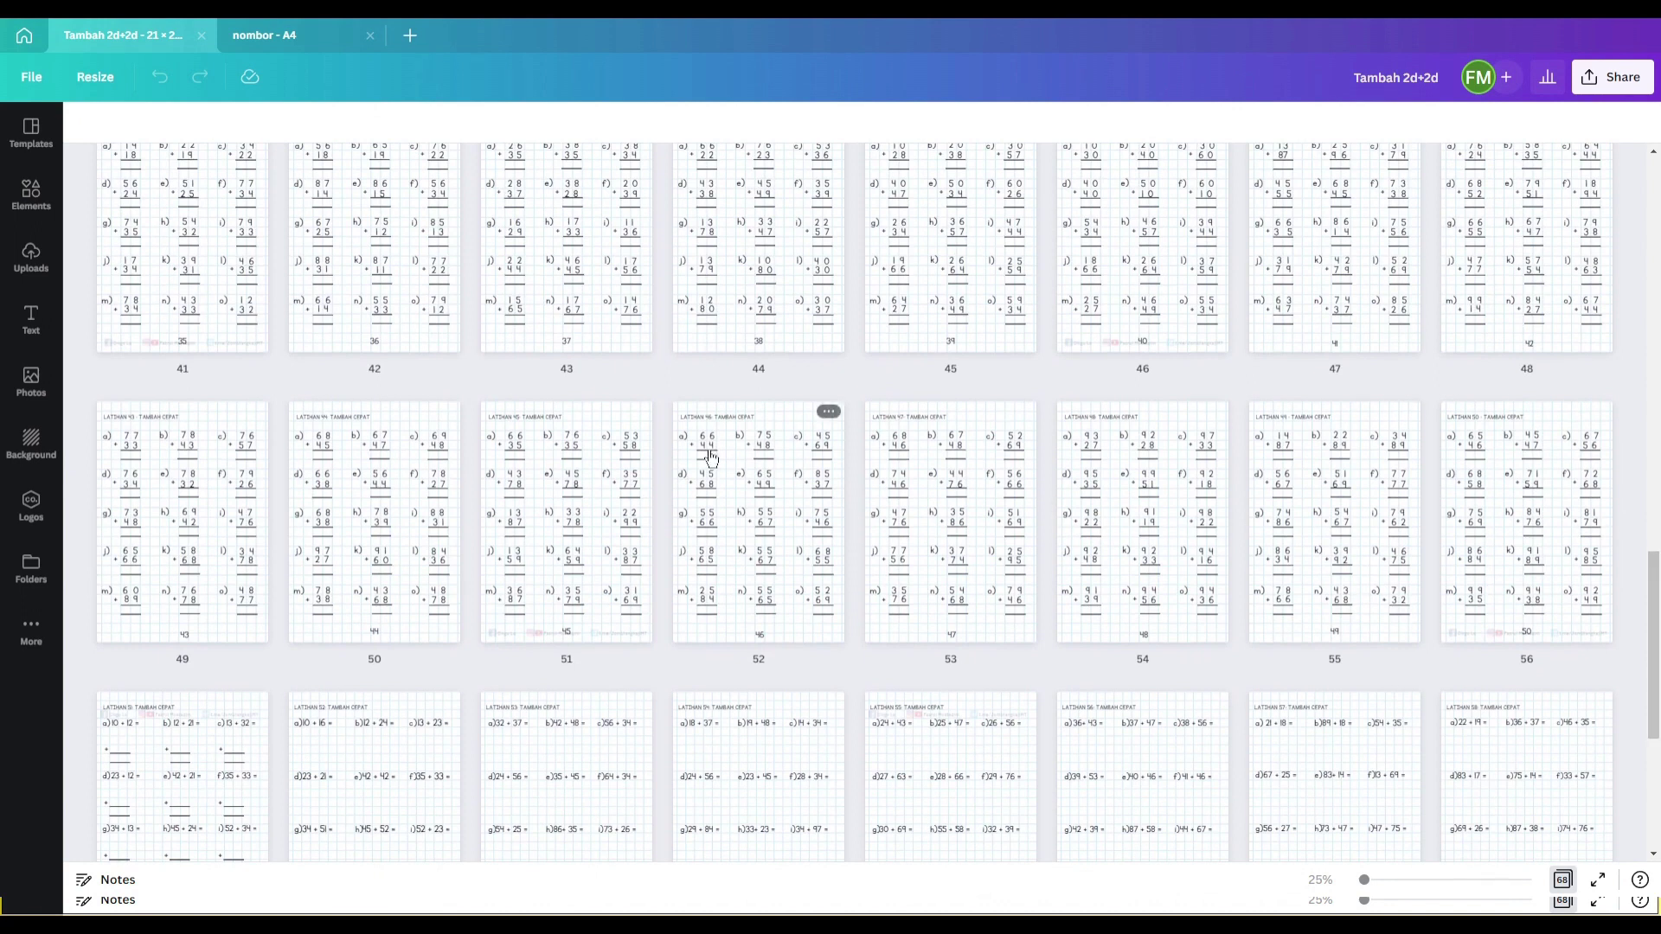
scroll(822, 398, "up", 2)
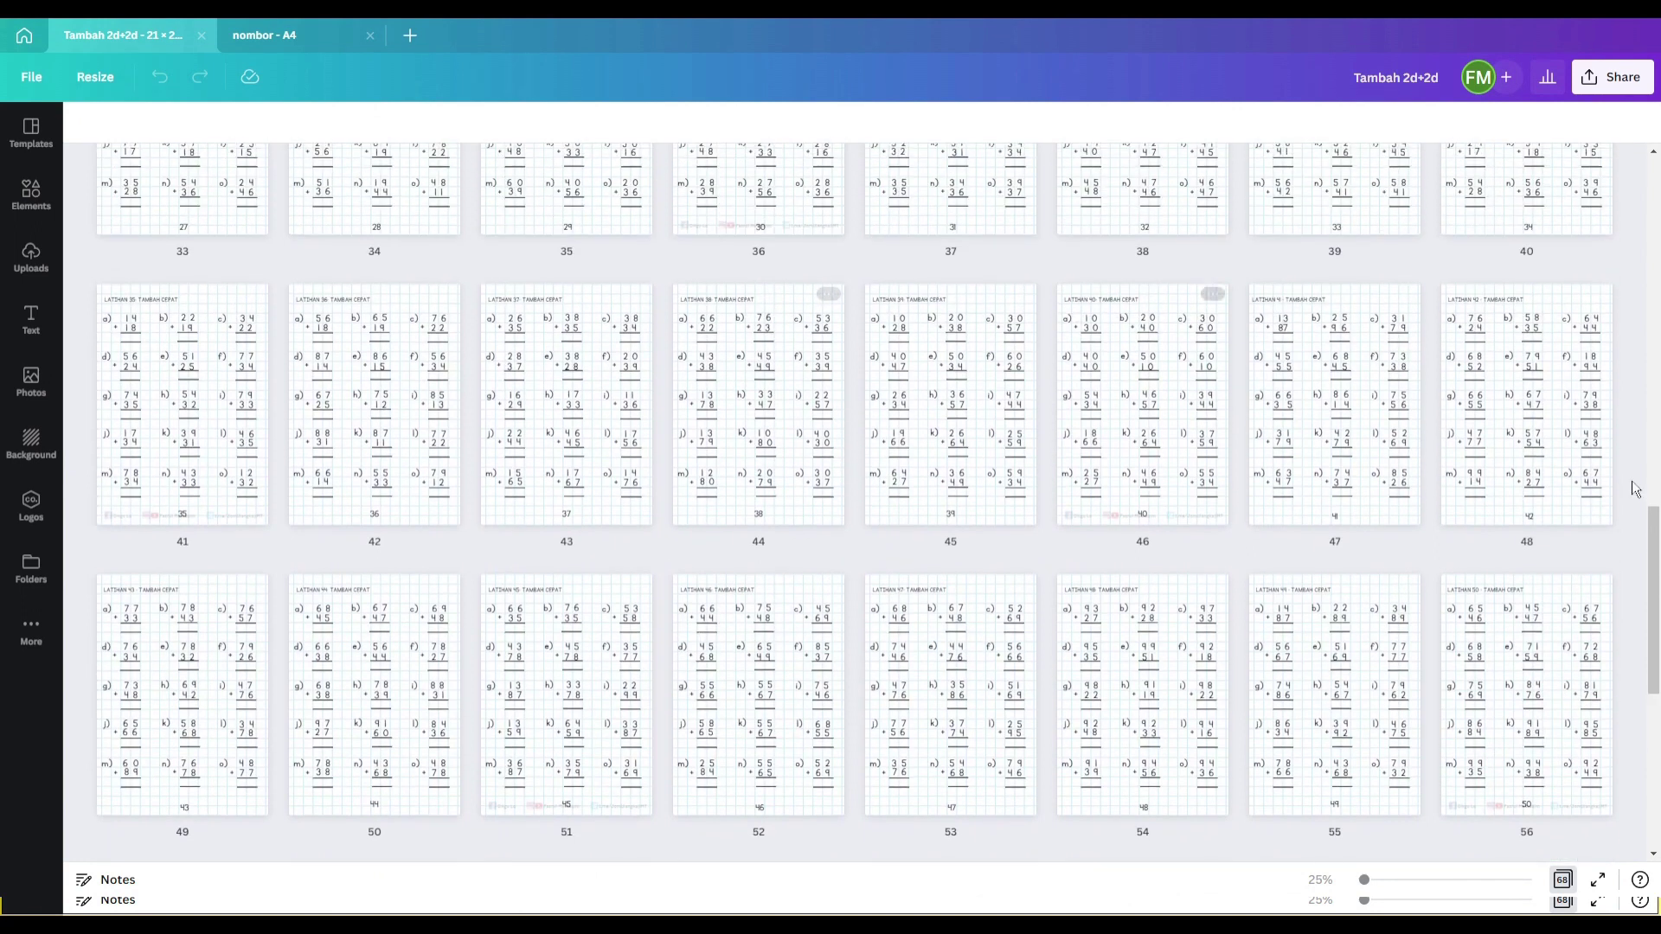
left_click_drag(1652, 608, 1651, 255)
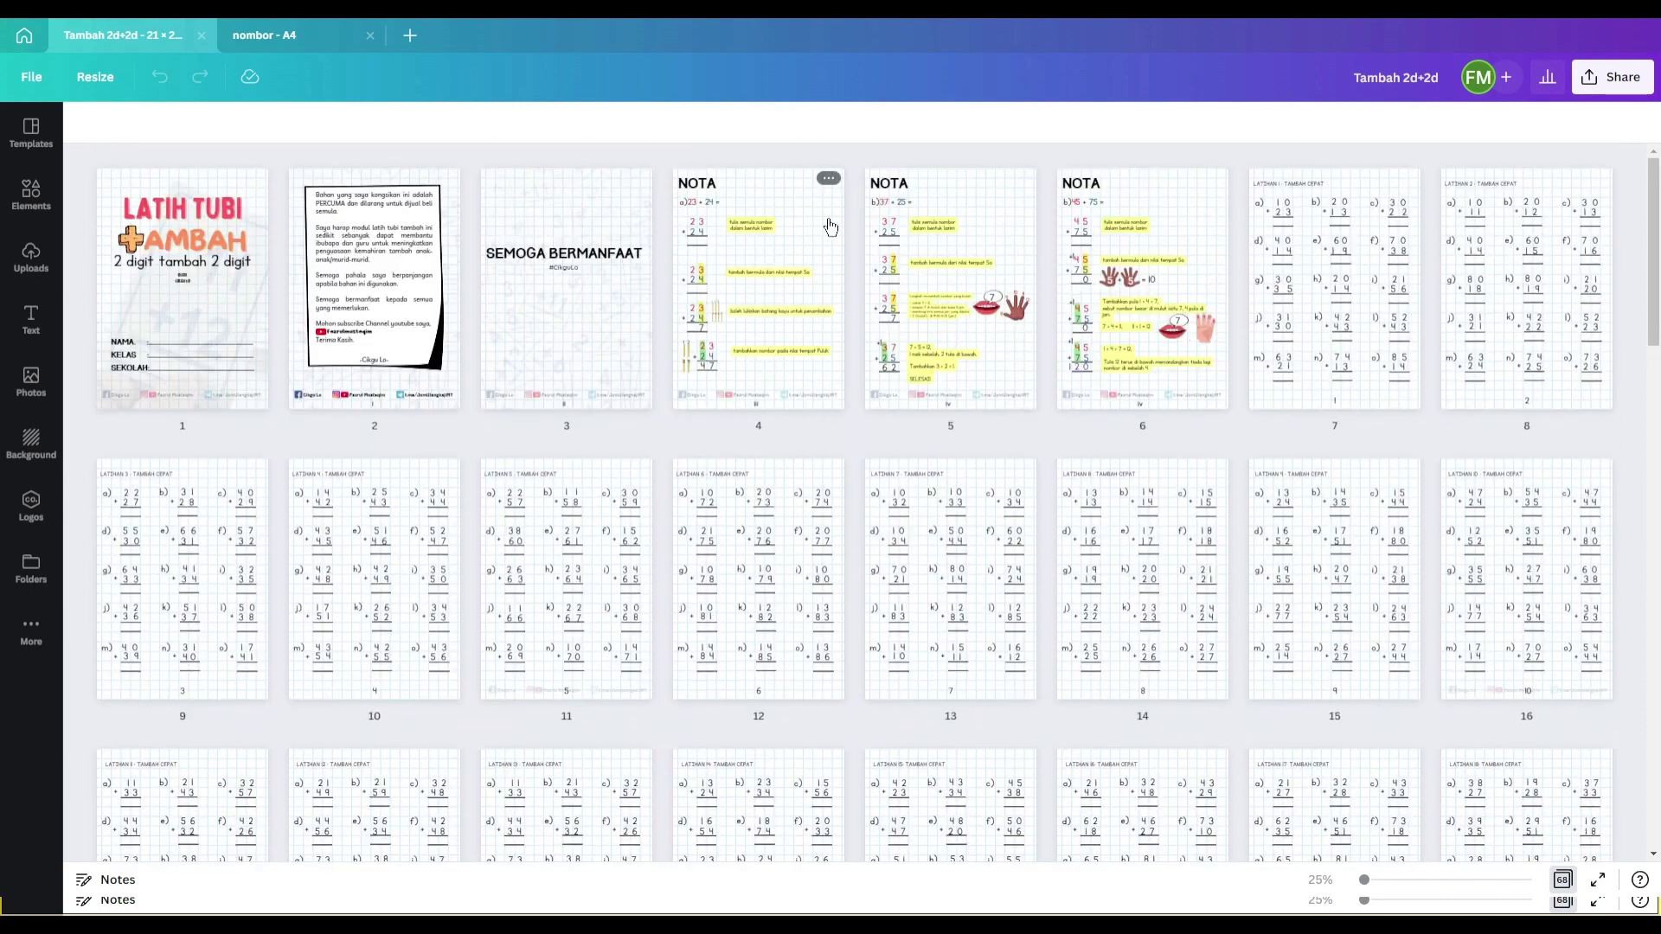
double_click(791, 268)
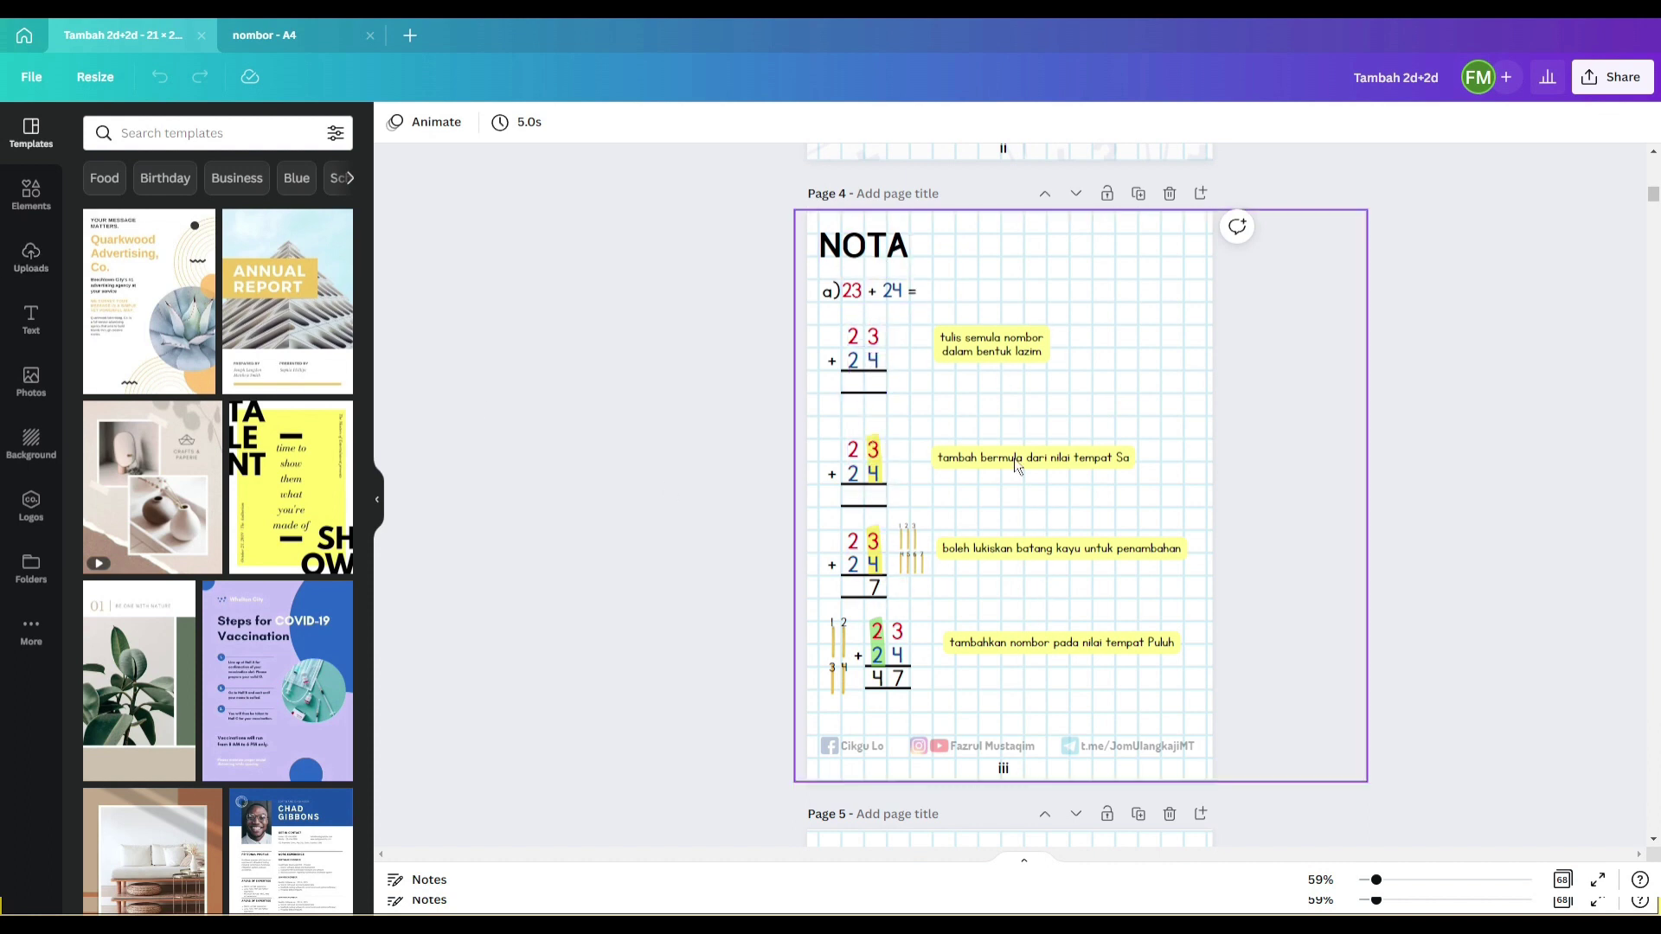
Return to the "nombor - A4" design and review it from the cover through to the "Latihan 2" page
left_click(285, 36)
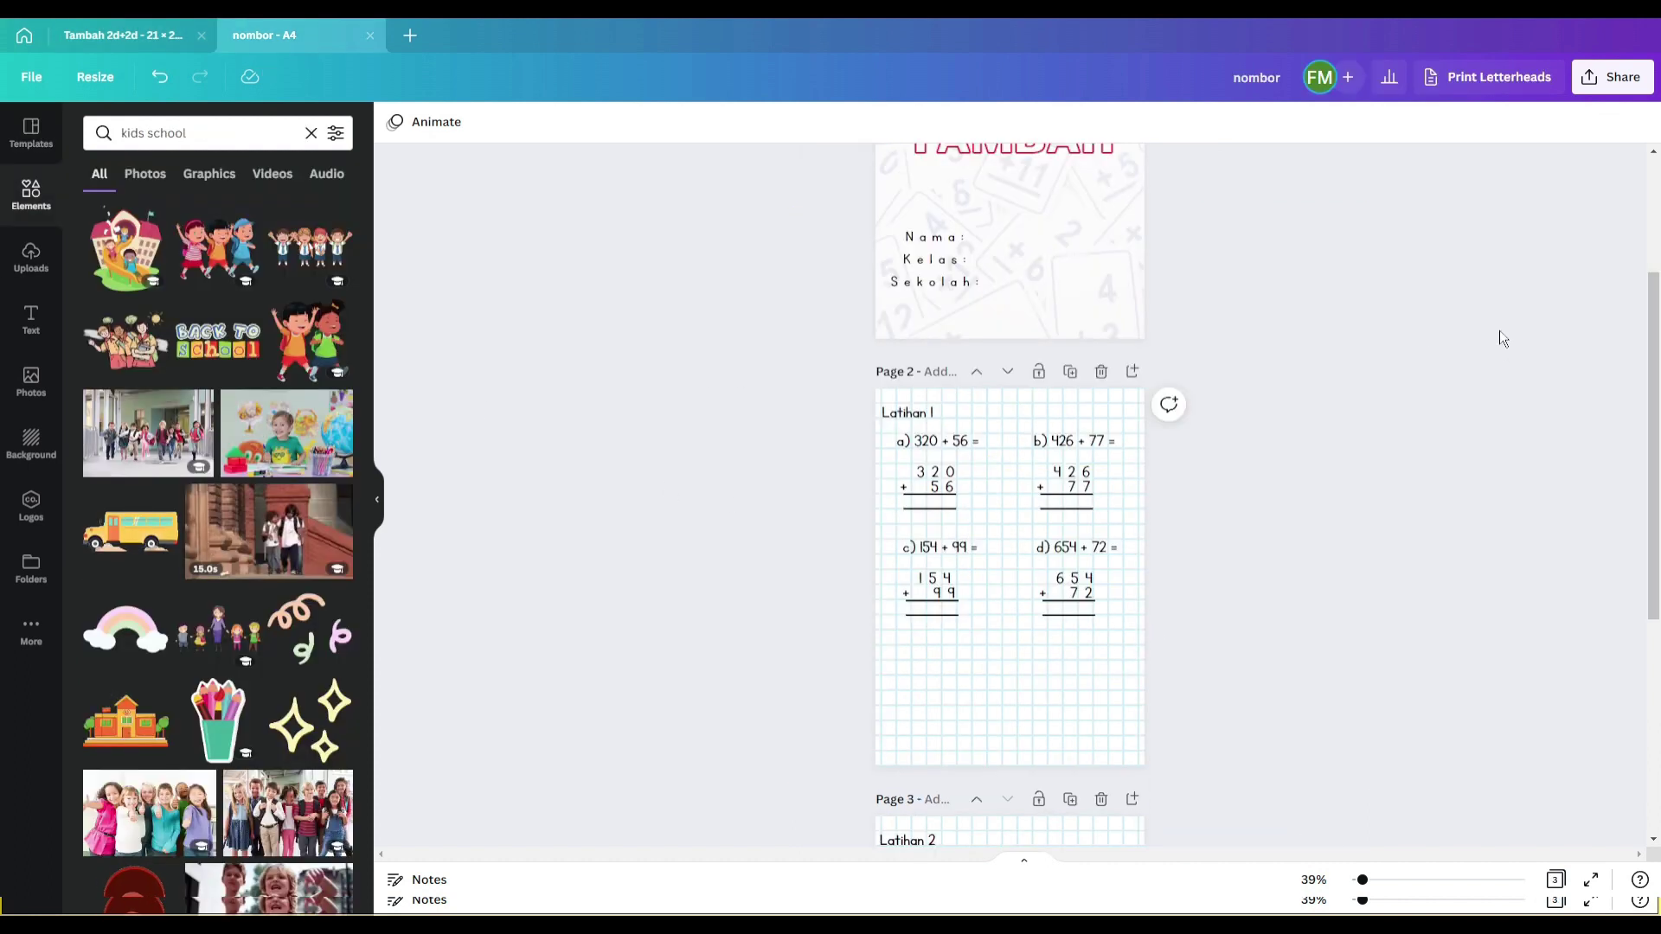
scroll(1503, 338, "up", 3)
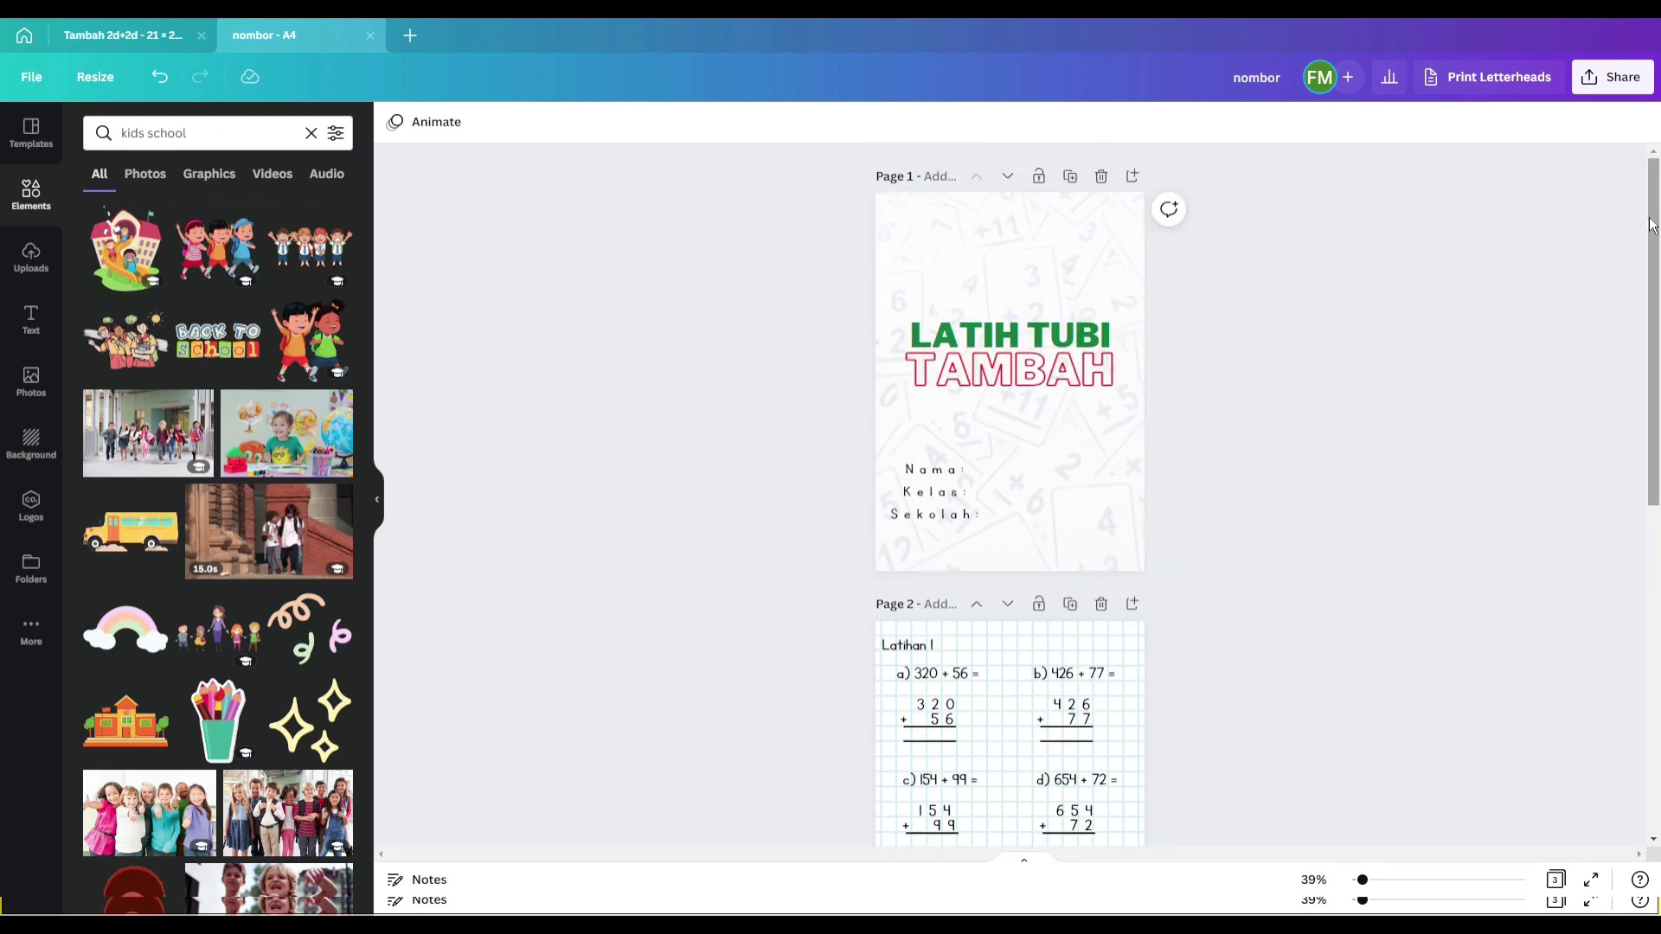
left_click_drag(1656, 224, 1657, 426)
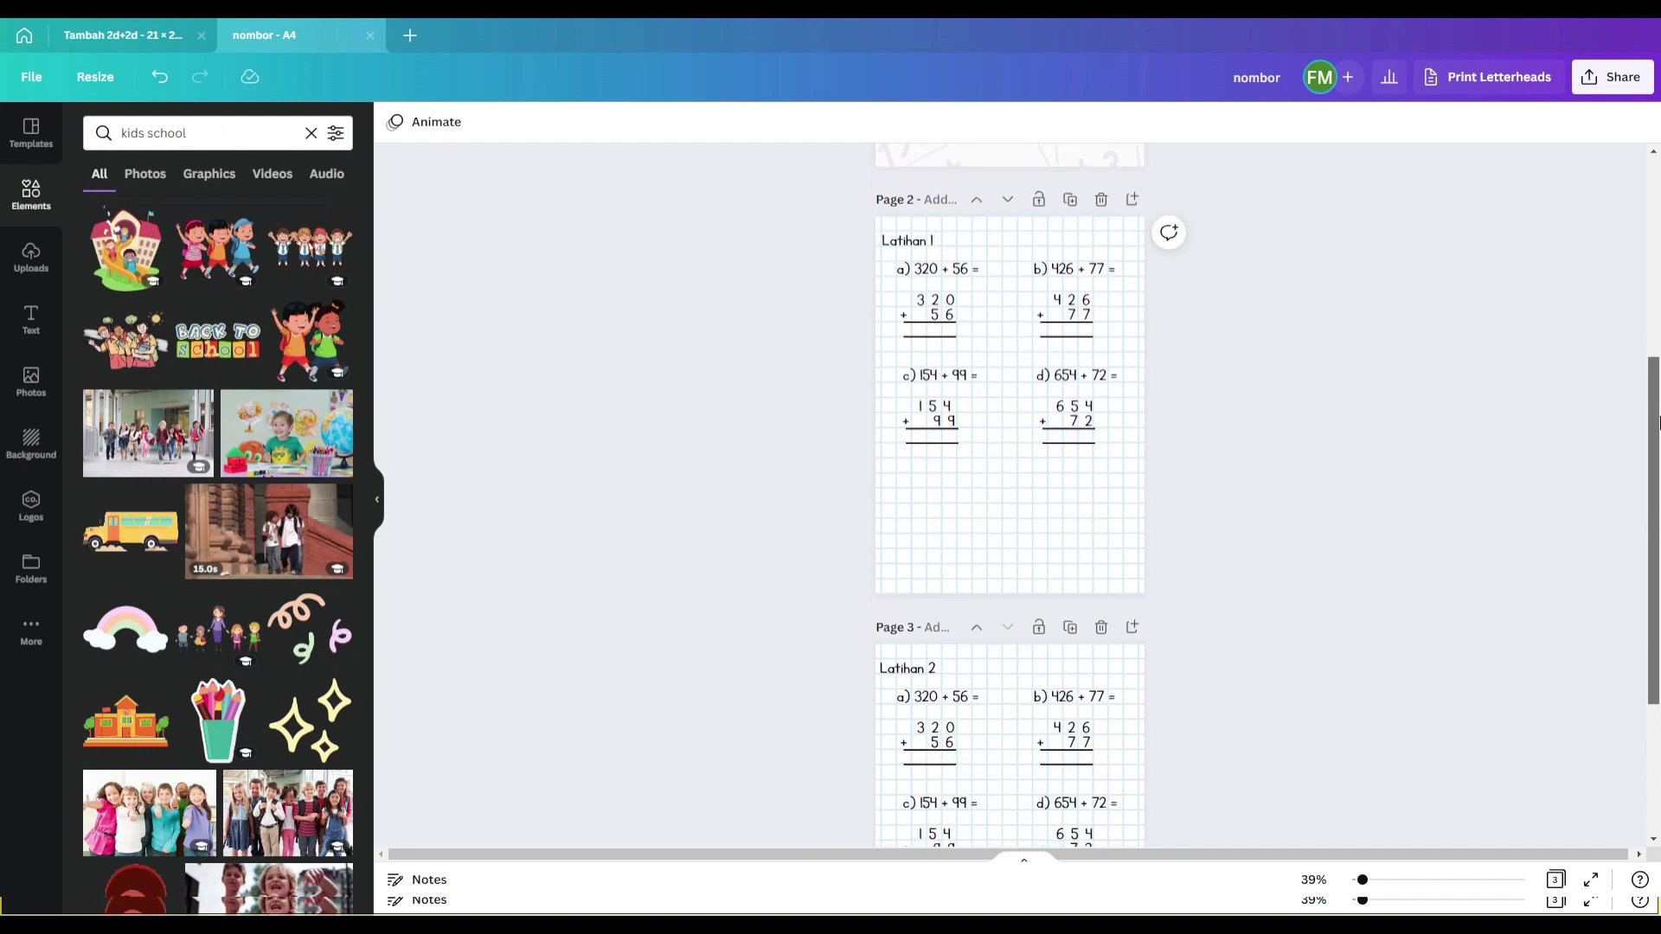
left_click_drag(1657, 499, 1657, 623)
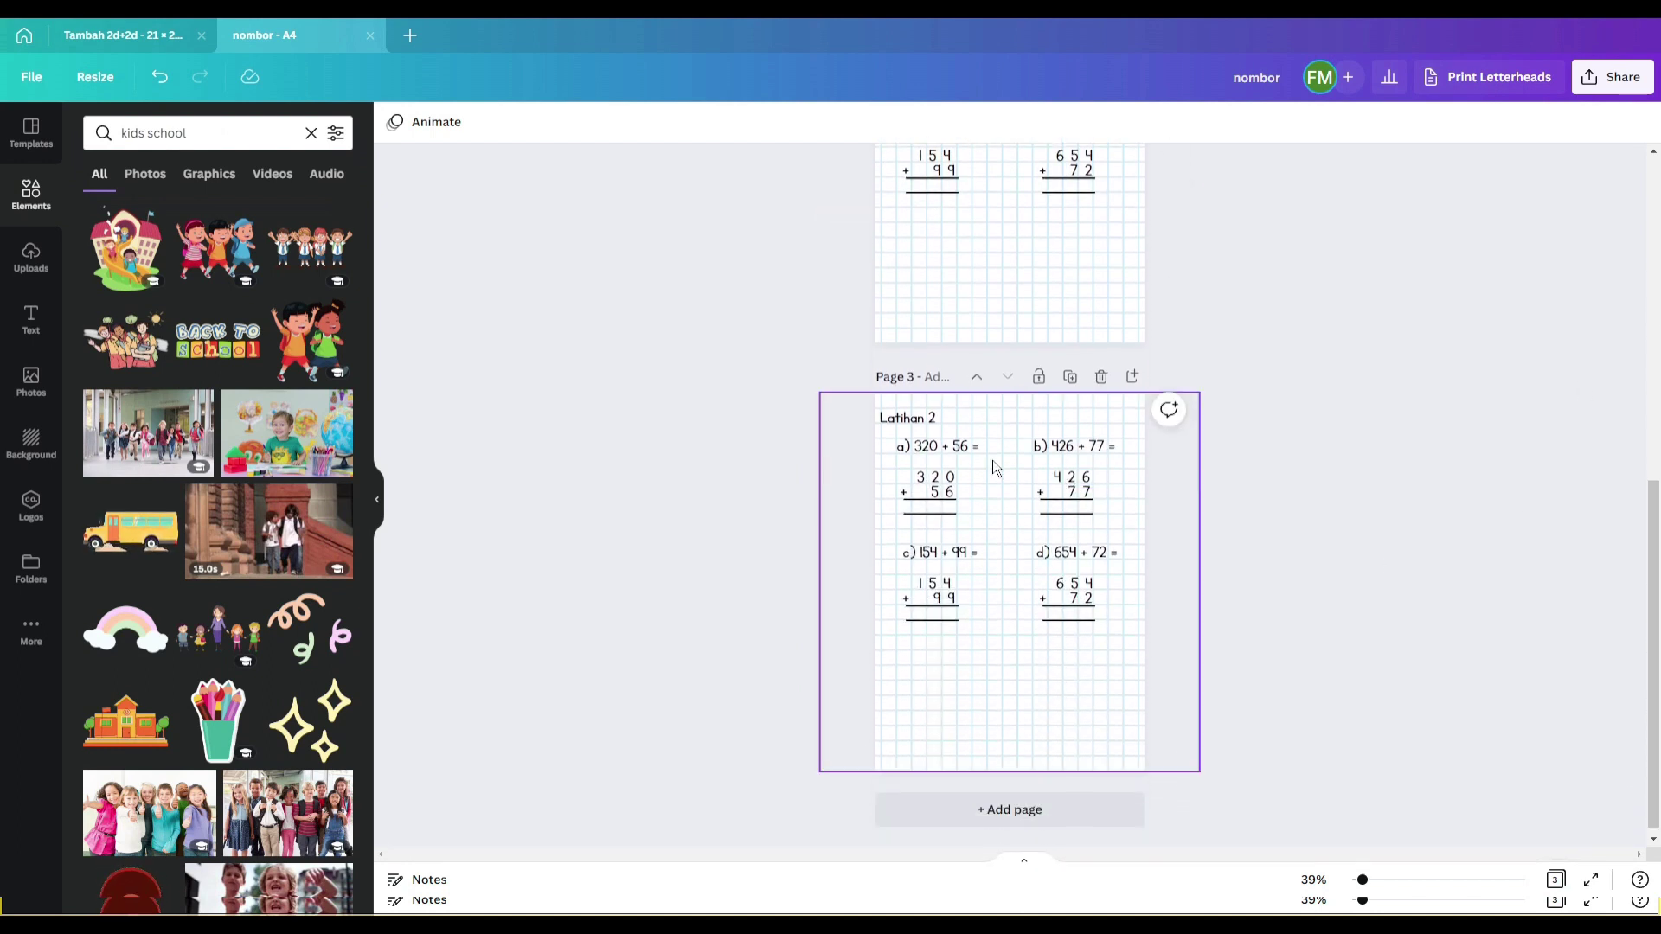